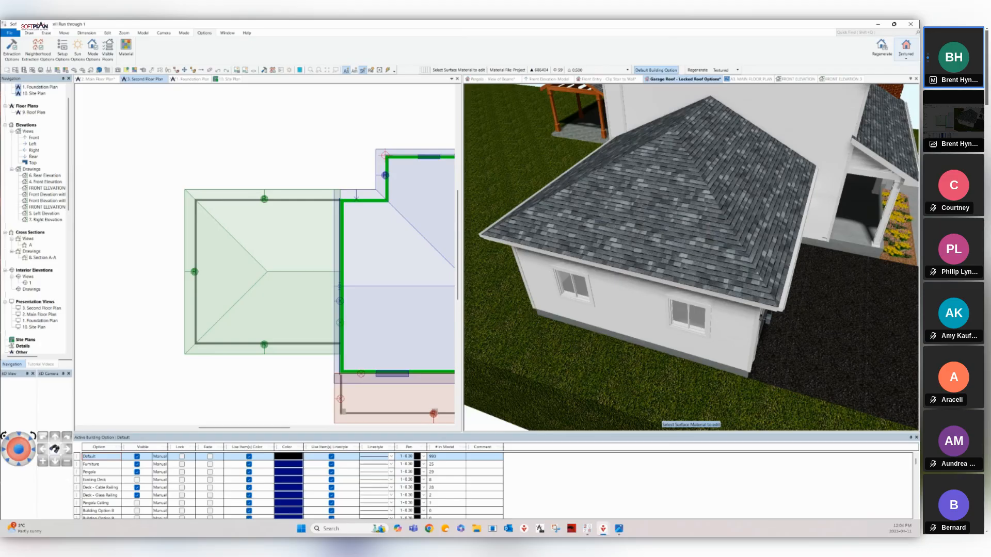
Switch the 3D garage view from Textured to Shaded rendering and open Mode Options.
{"action": "left_click", "coordinate": [905, 49]}
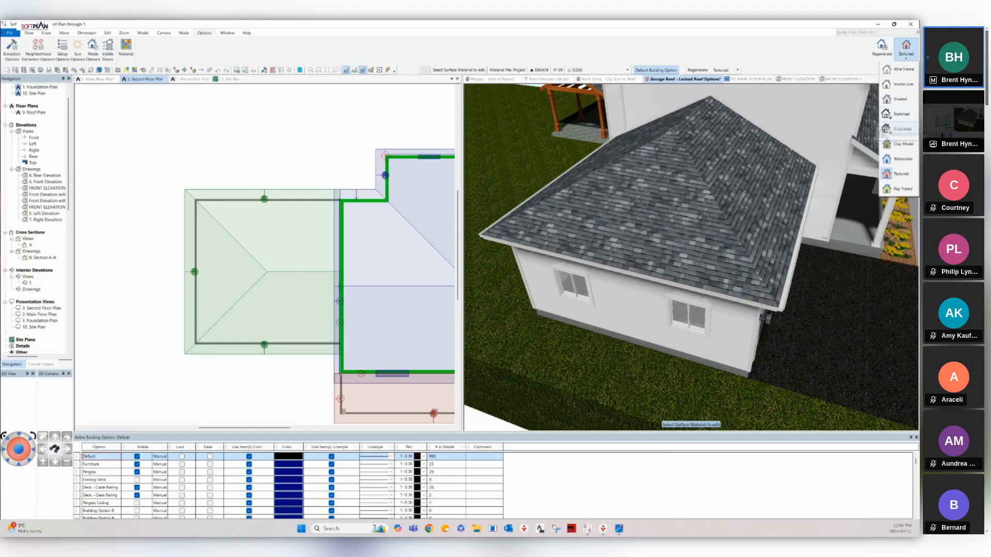
{"action": "left_click", "coordinate": [900, 99]}
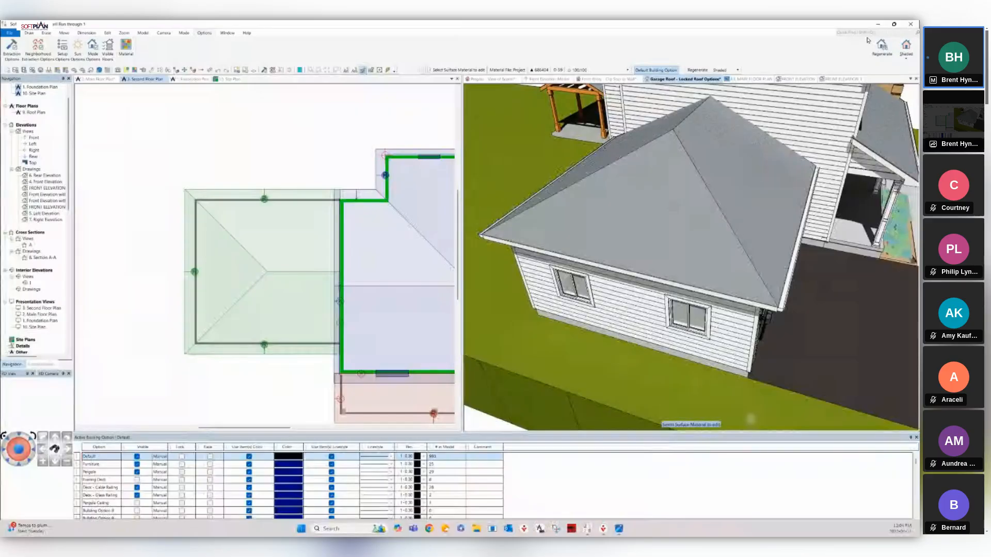
{"action": "left_click", "coordinate": [93, 47]}
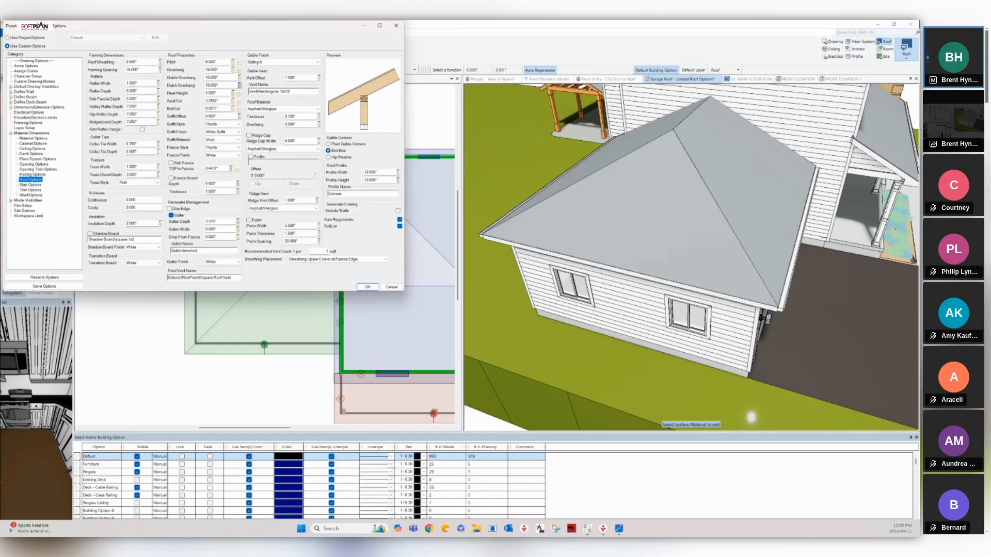
Accept the default Roof Options with OK and activate the Garage Roof 3D view.
{"action": "left_click", "coordinate": [391, 287]}
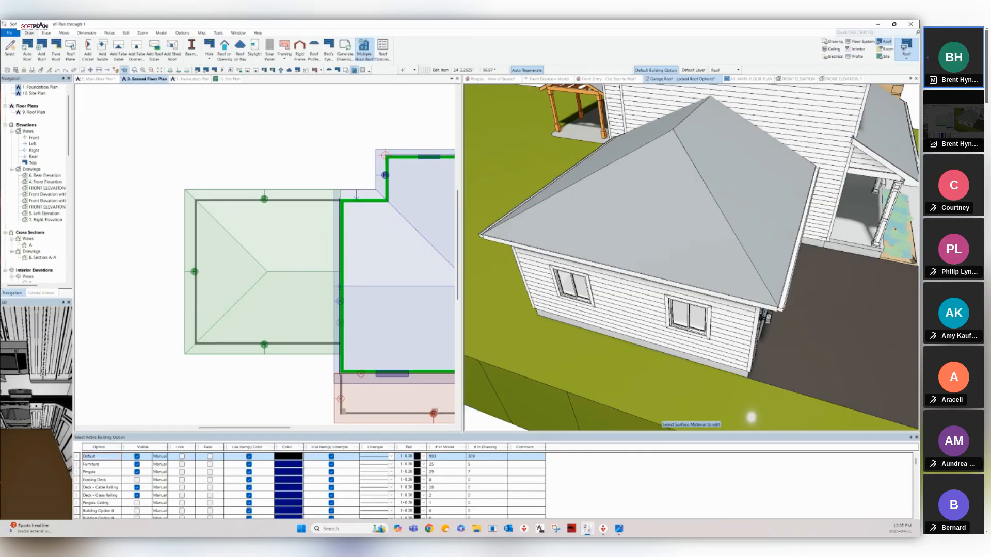
{"action": "left_click", "coordinate": [752, 417]}
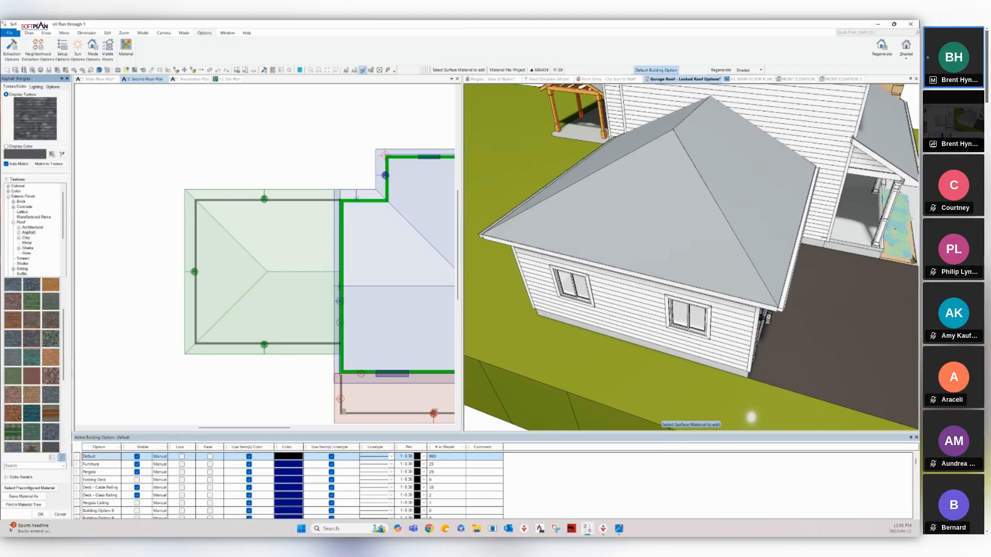
Close the roof material panel, then open the garage roof's Fascia/Soffit settings from the 3D view.
{"action": "key", "text": "Escape"}
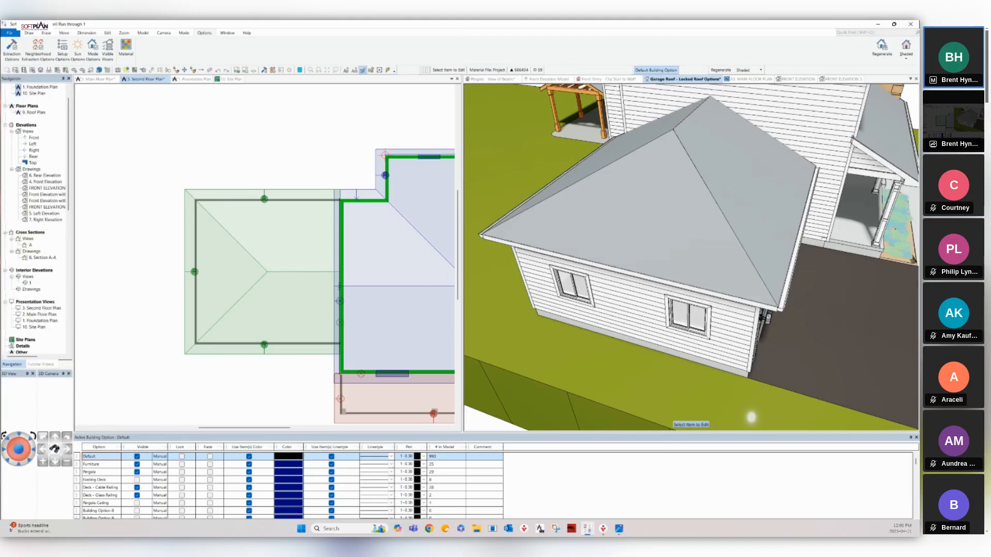
{"action": "left_click", "coordinate": [752, 176]}
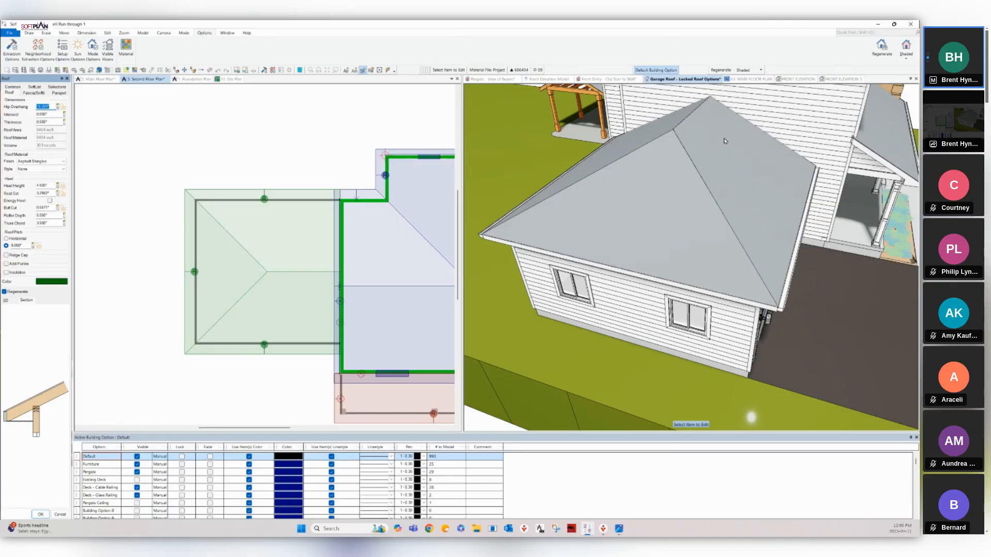
{"action": "left_click", "coordinate": [34, 93]}
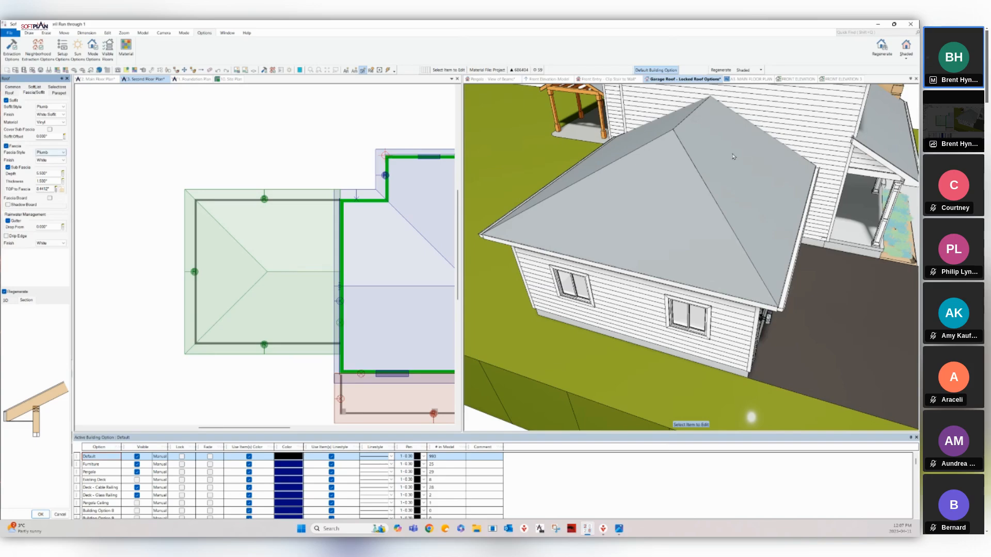
On the garage roof's Roof tab, toggle the Heel Height lock and select the Roof Pitch field.
{"action": "left_click", "coordinate": [9, 93]}
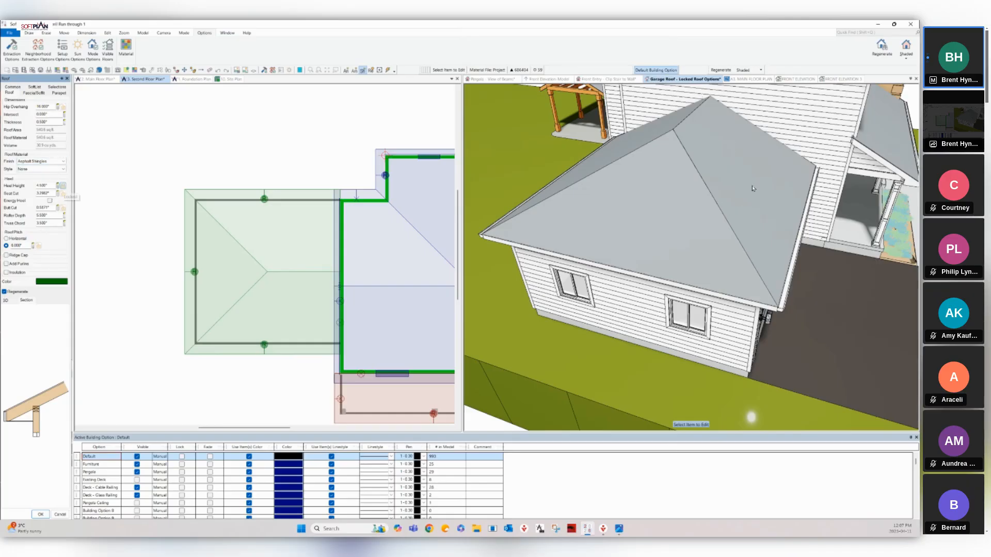
{"action": "left_click", "coordinate": [63, 186]}
{"action": "left_click", "coordinate": [20, 246]}
Set the garage roof pitch to 8, try 6, settle back on 8, and check Fascia/Soffit.
{"action": "type", "text": "8"}
{"action": "key", "text": "Return"}
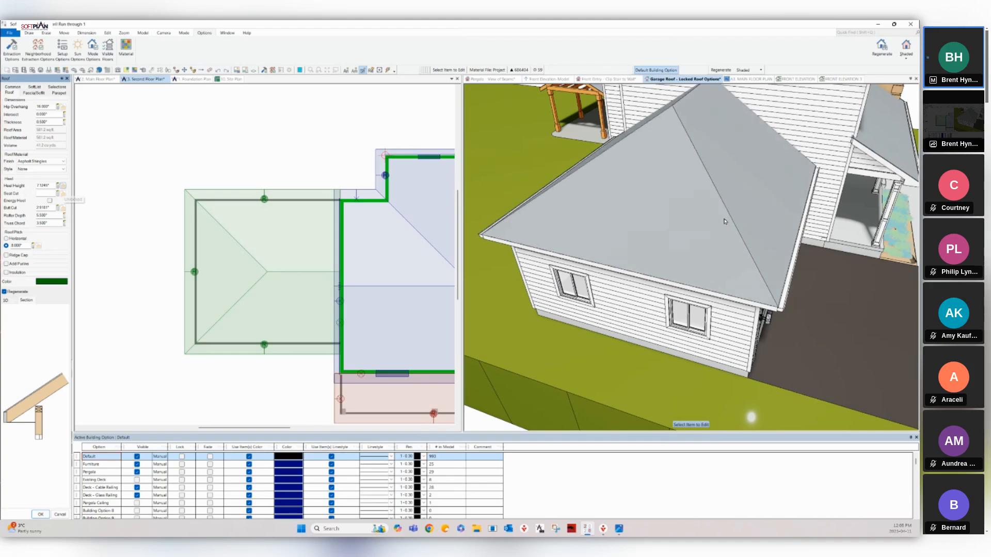
{"action": "double_click", "coordinate": [21, 246]}
{"action": "type", "text": "6\""}
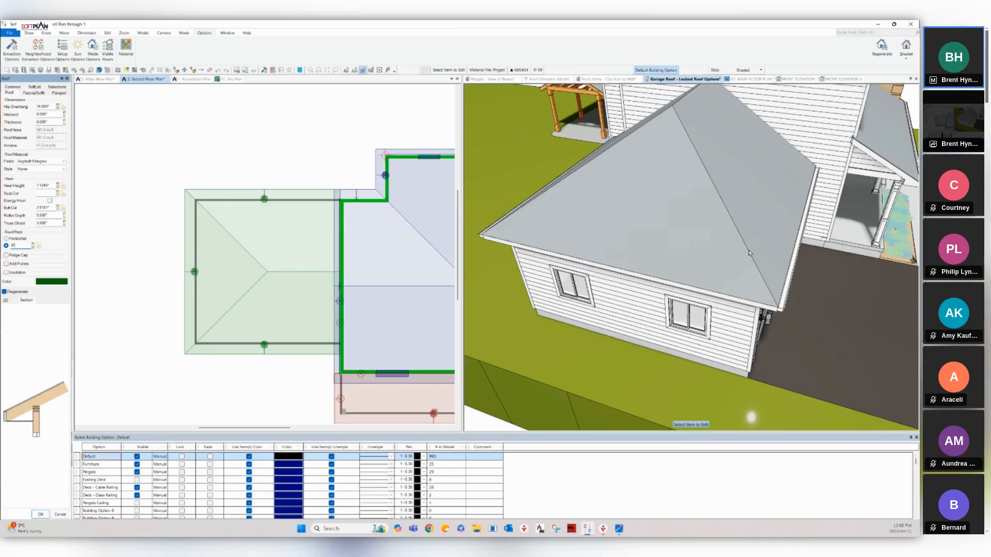
{"action": "key", "text": "Return"}
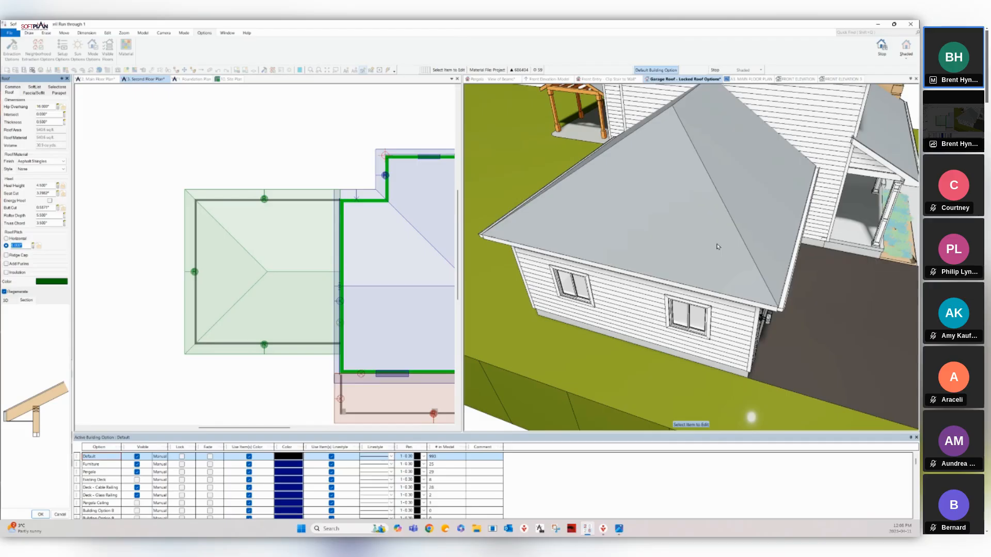
{"action": "type", "text": "8"}
{"action": "key", "text": "Return"}
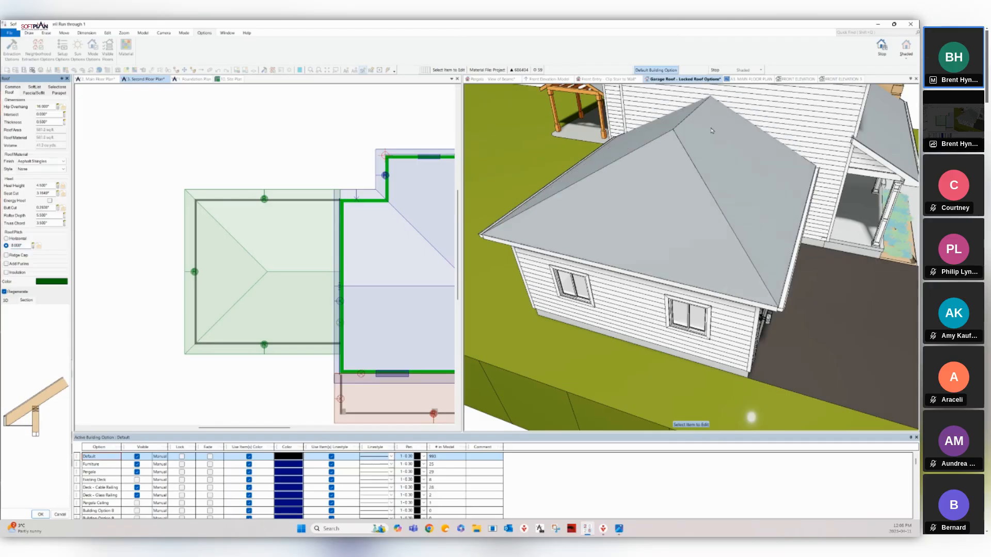
{"action": "left_click", "coordinate": [34, 93]}
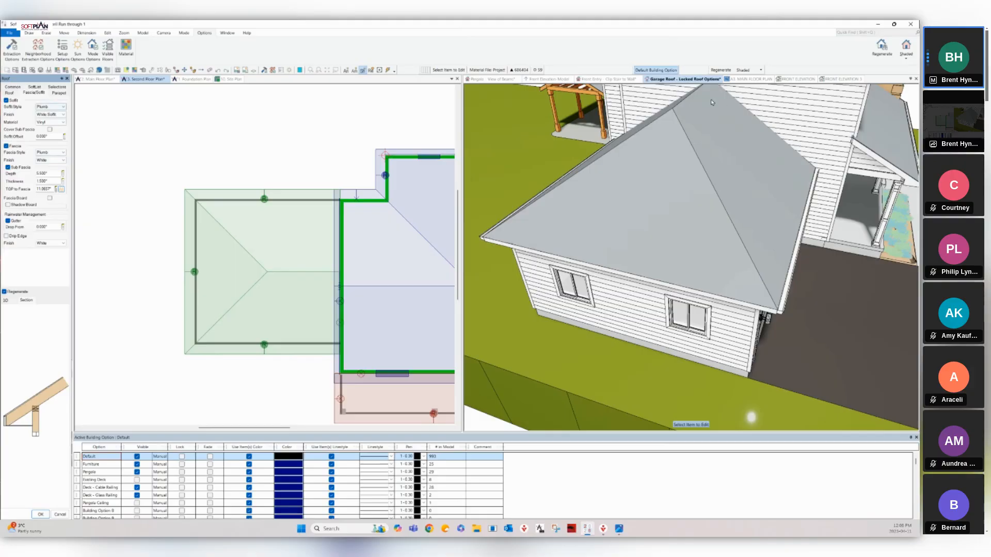
Raise the garage roof's pitch to 10 on the Roof tab and close the Roof panel.
{"action": "left_click", "coordinate": [9, 93]}
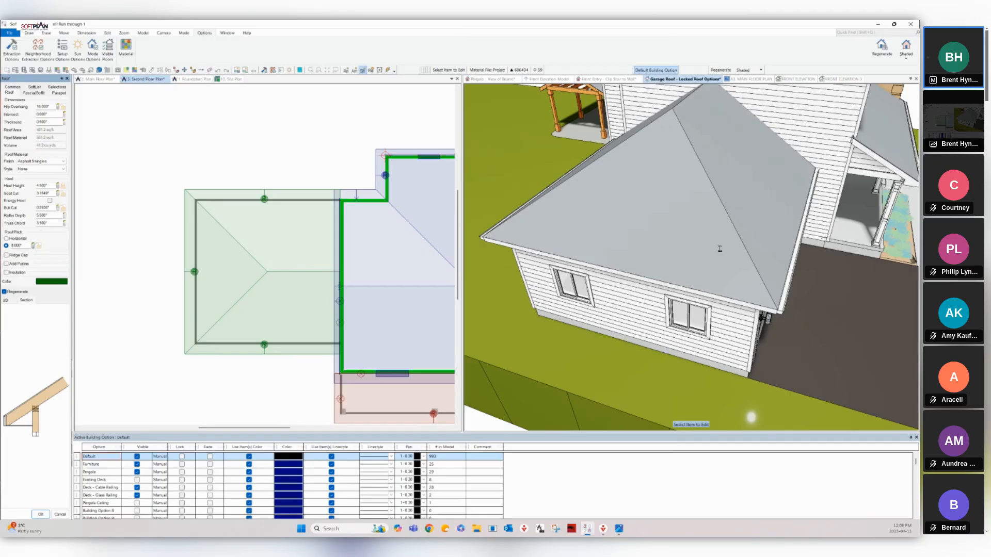
{"action": "double_click", "coordinate": [24, 246]}
{"action": "type", "text": "10"}
{"action": "key", "text": "Return"}
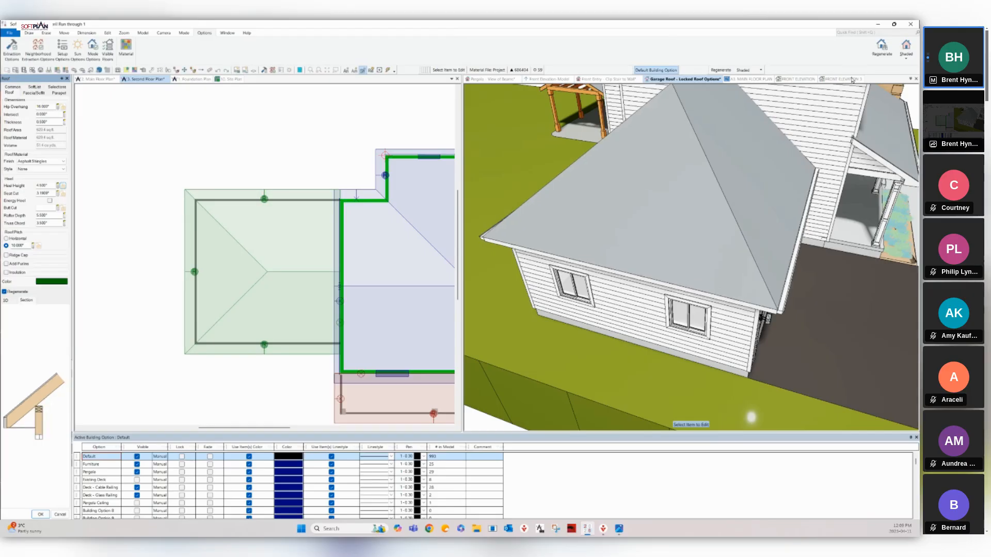
{"action": "key", "text": "Escape"}
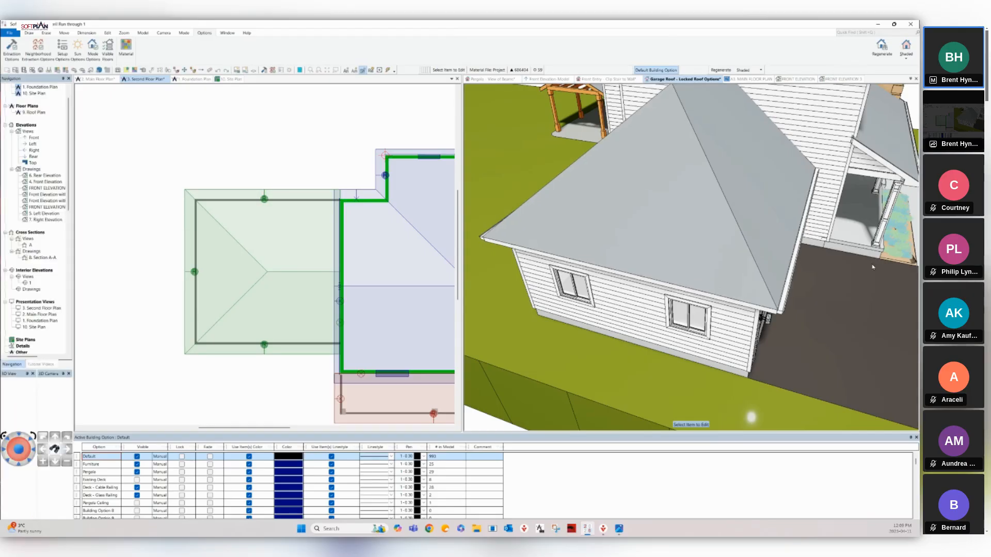
In the Second Floor Plan, edit the garage roof's left hip edge to a 6 pitch.
{"action": "left_click", "coordinate": [185, 267]}
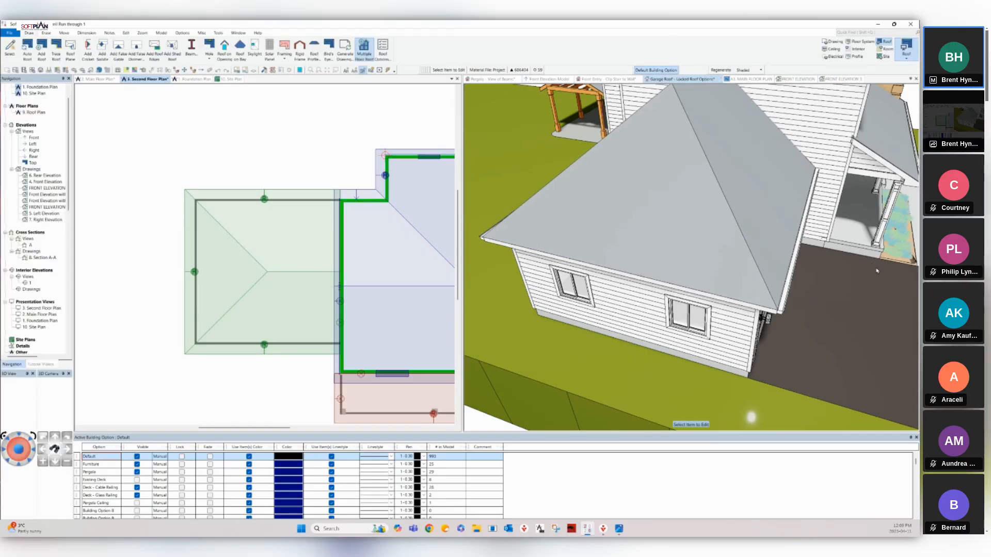
{"action": "left_click", "coordinate": [187, 268]}
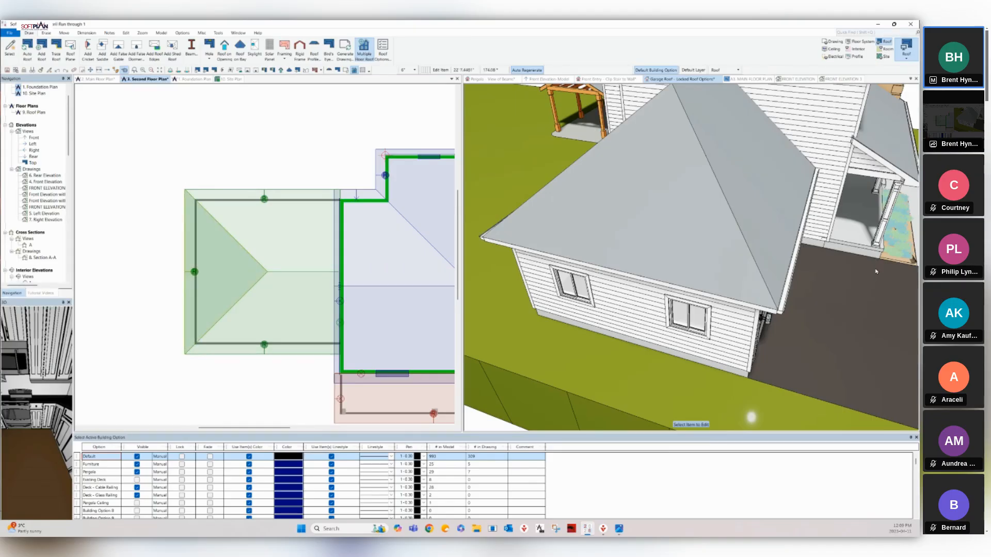
{"action": "right_click", "coordinate": [185, 266]}
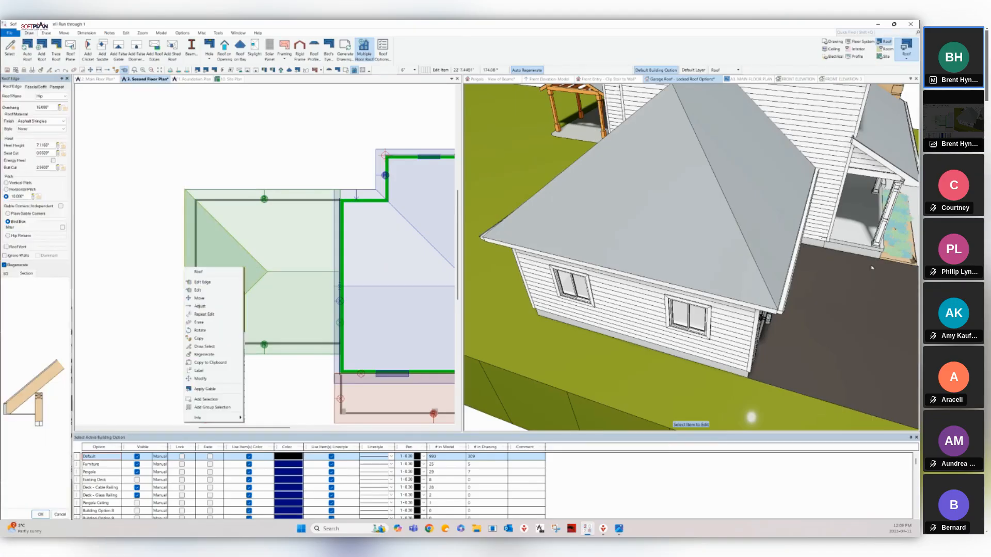
{"action": "left_click", "coordinate": [147, 238]}
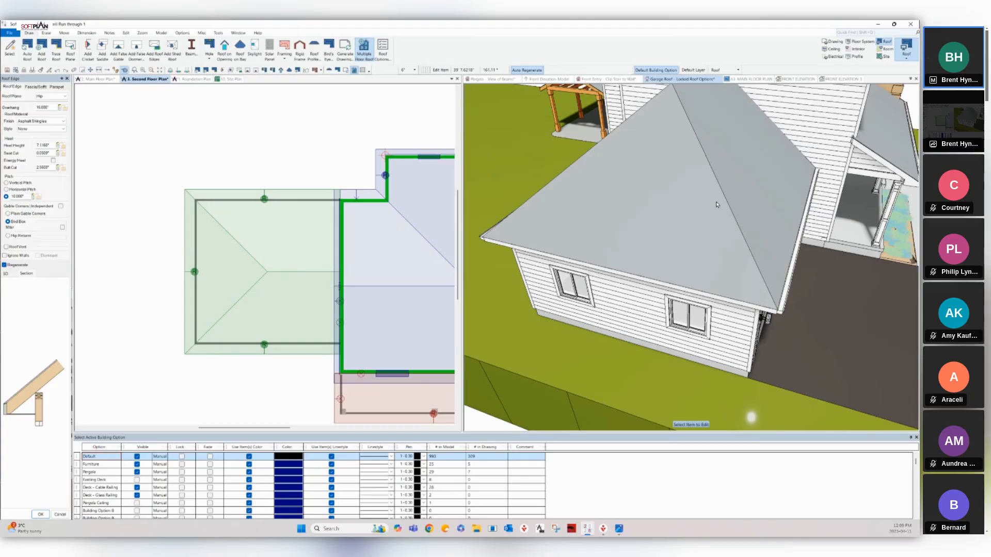
{"action": "double_click", "coordinate": [21, 196]}
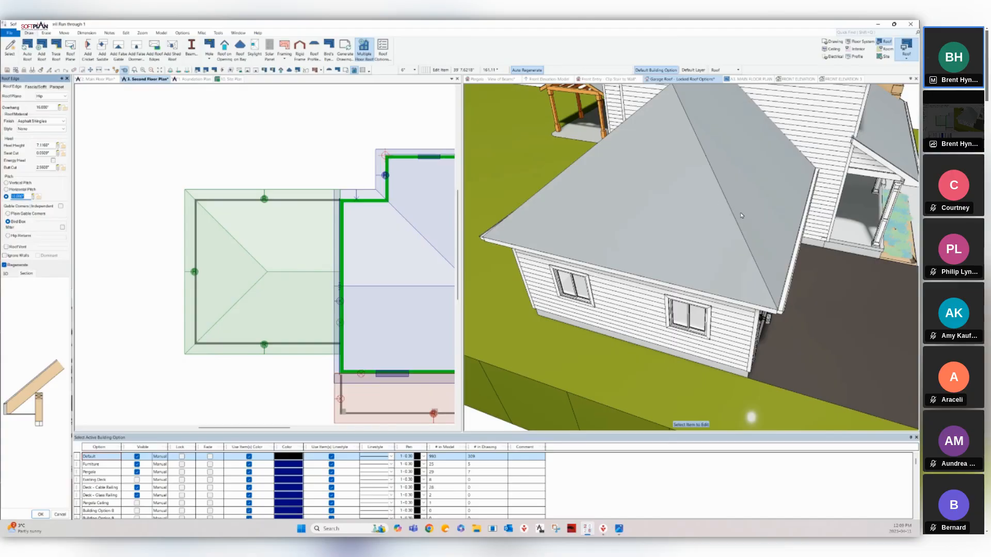
{"action": "type", "text": "6"}
{"action": "key", "text": "Return"}
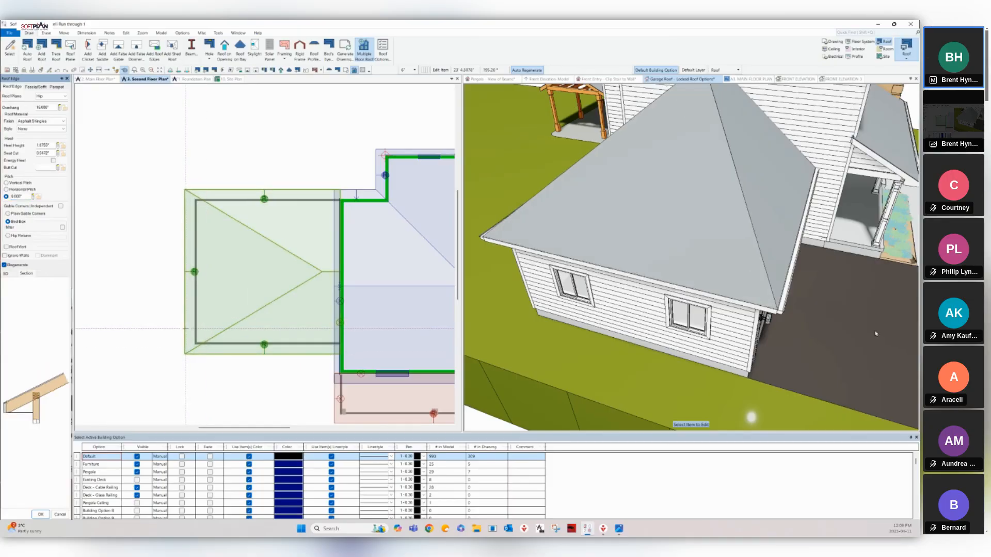
Edit the garage roof edge to a 4.5-inch heel height and select its pitch value.
{"action": "right_click", "coordinate": [185, 329]}
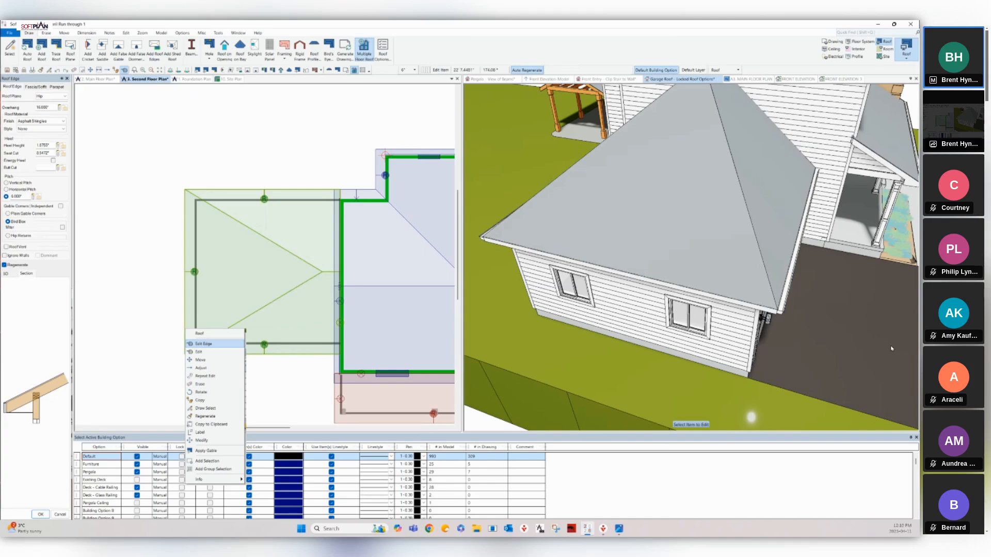
{"action": "left_click", "coordinate": [202, 343]}
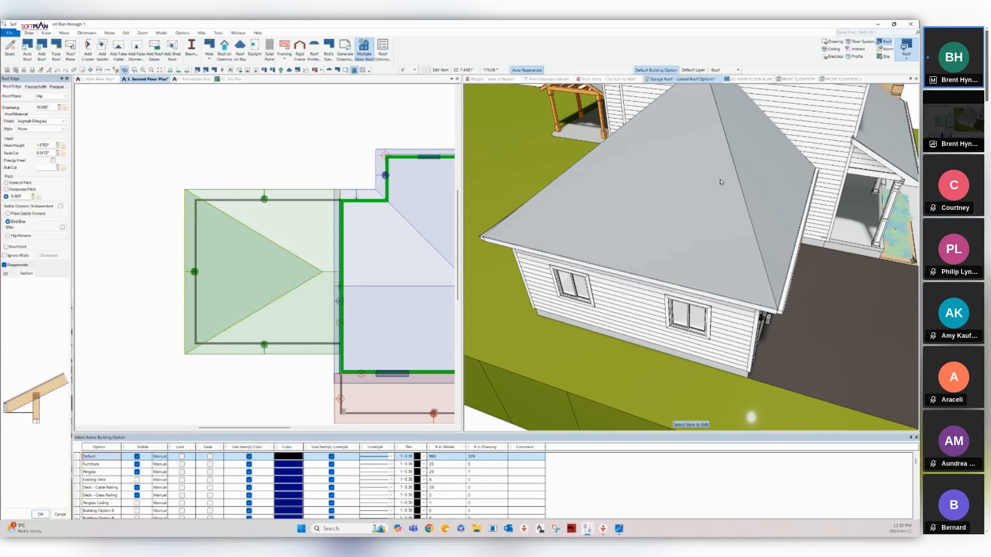
{"action": "type", "text": "4"}
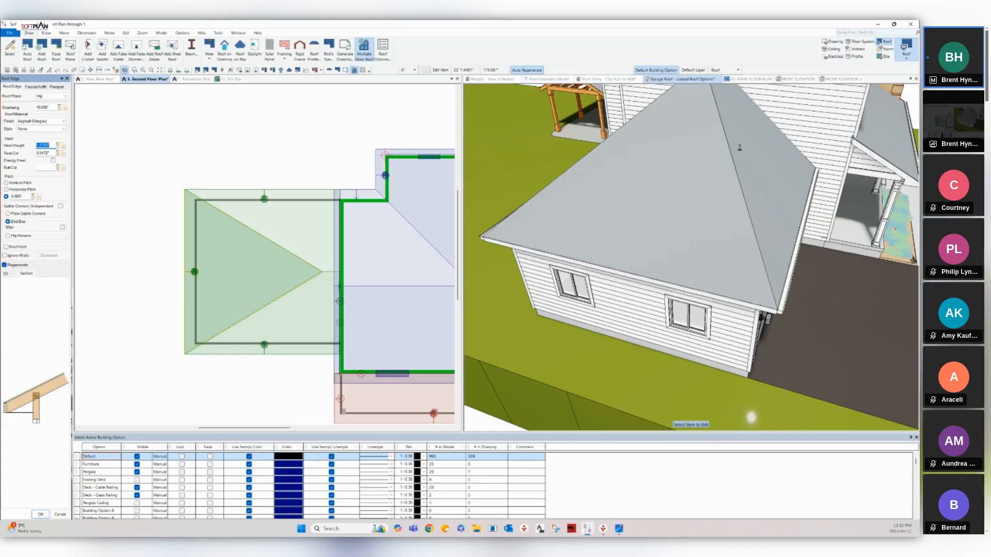
{"action": "type", "text": ".5"}
{"action": "key", "text": "Return"}
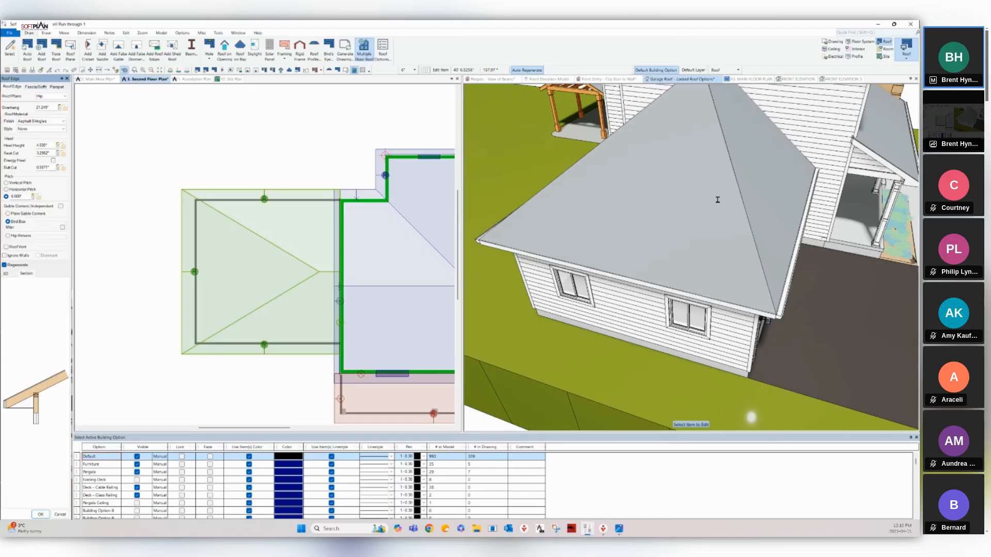
{"action": "double_click", "coordinate": [20, 197]}
Close the edge settings, select the garage roof, and undo the last roof edit.
{"action": "key", "text": "Escape"}
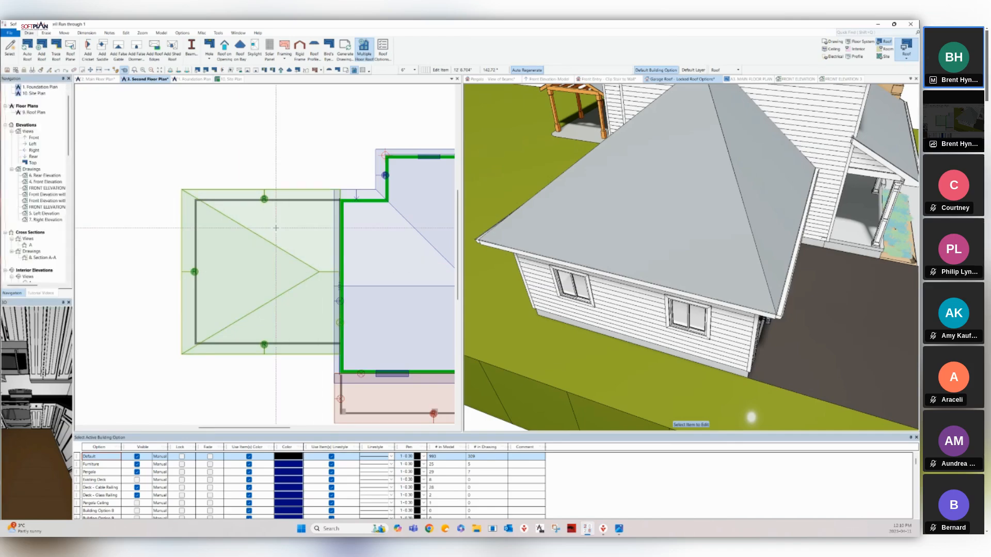
{"action": "left_click", "coordinate": [359, 189]}
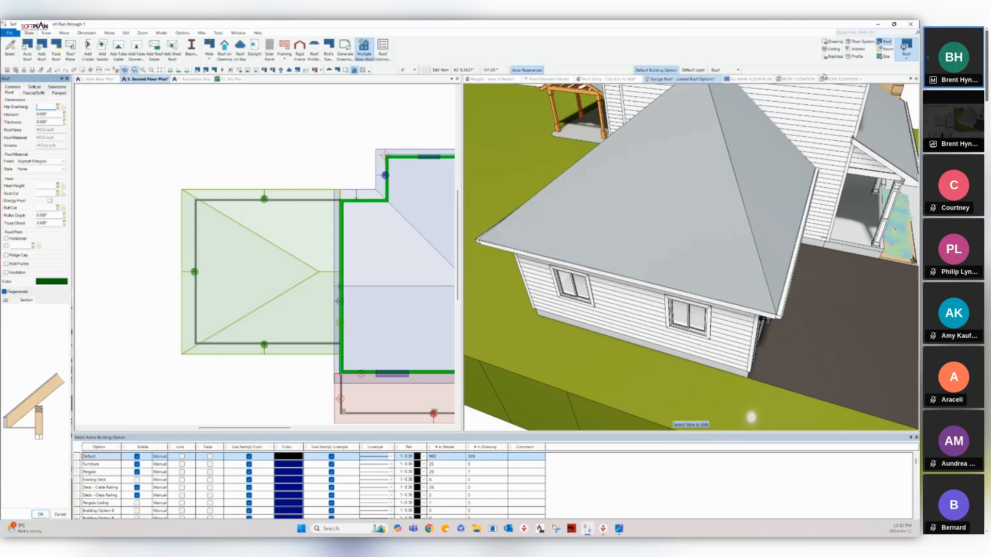
{"action": "left_click", "coordinate": [57, 70]}
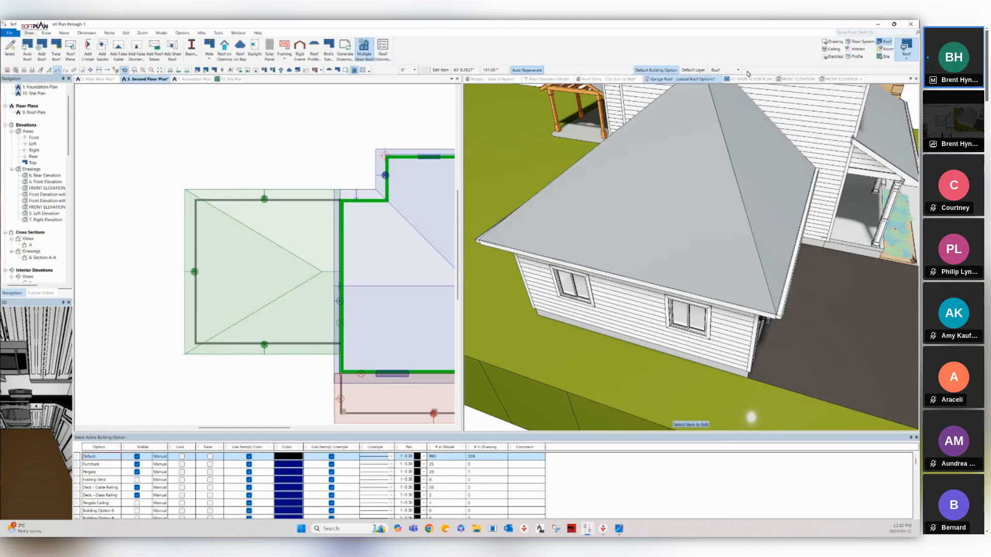
{"action": "left_click", "coordinate": [57, 71]}
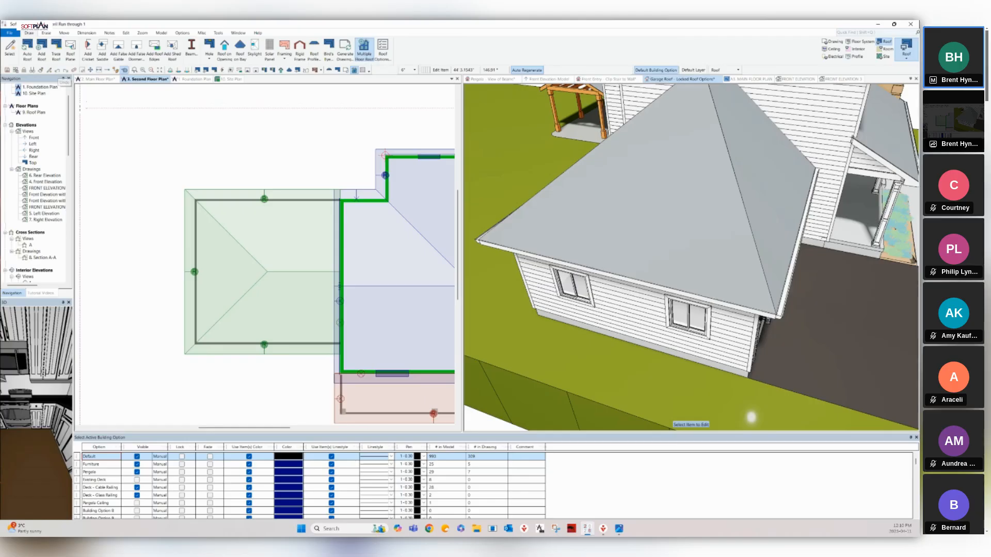
{"action": "right_click", "coordinate": [186, 265]}
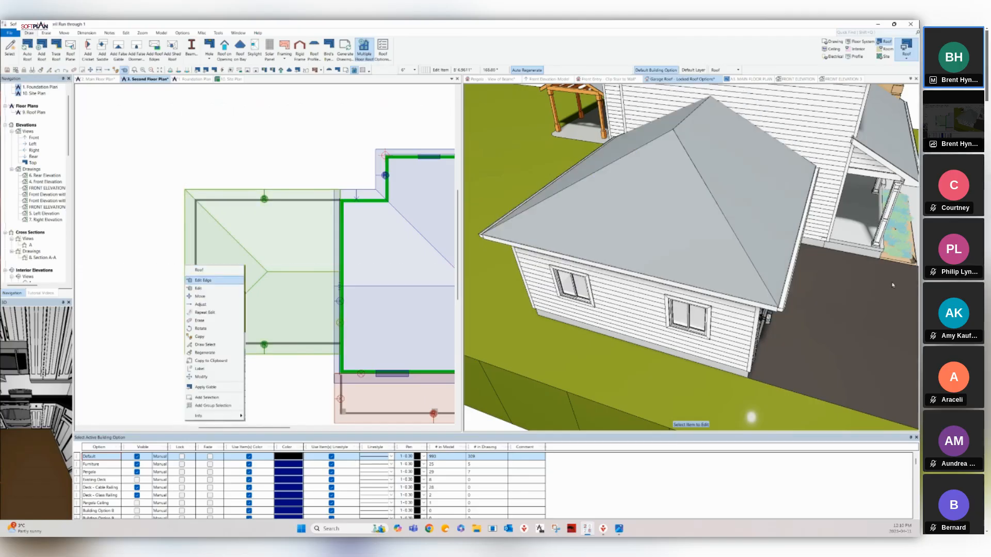
Enable a gutter on the garage roof edge in its Fascia/Soffit settings.
{"action": "left_click", "coordinate": [199, 280]}
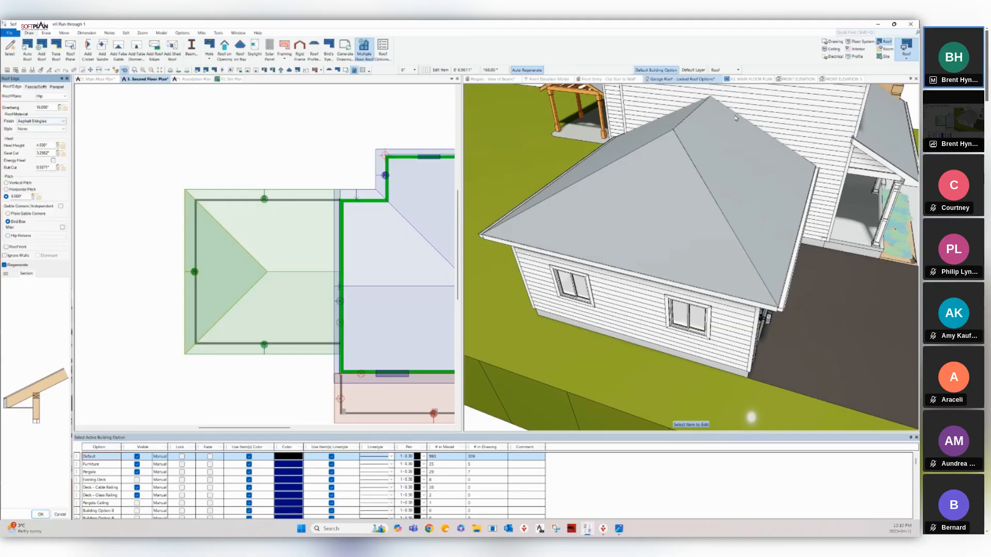
{"action": "key", "text": "ctrl+Tab"}
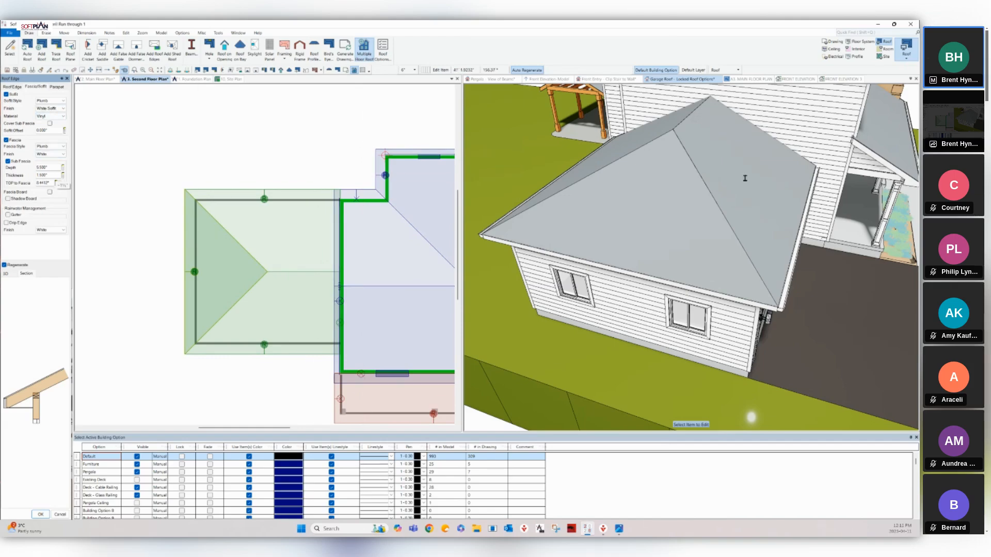
{"action": "right_click", "coordinate": [237, 196]}
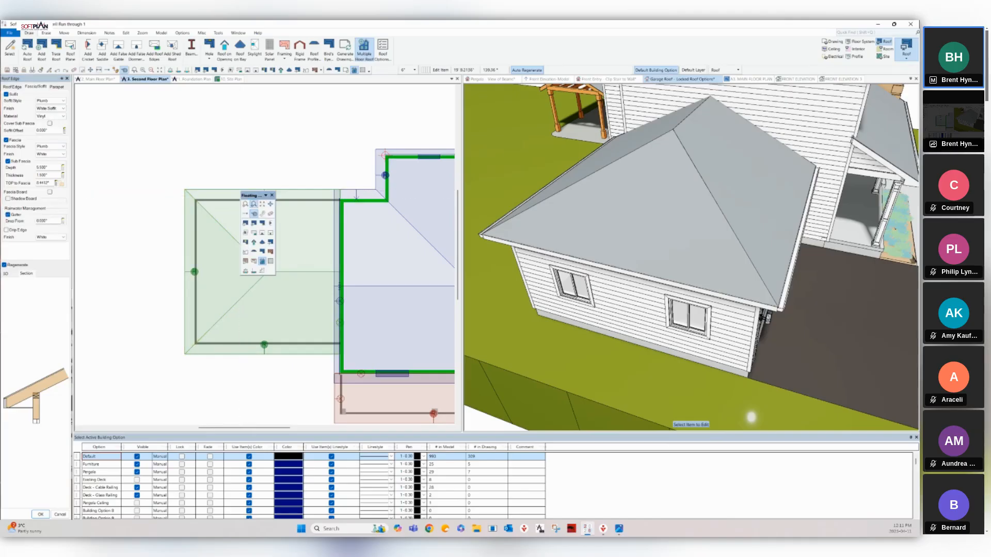
{"action": "left_click", "coordinate": [254, 204]}
{"action": "left_click", "coordinate": [94, 159]}
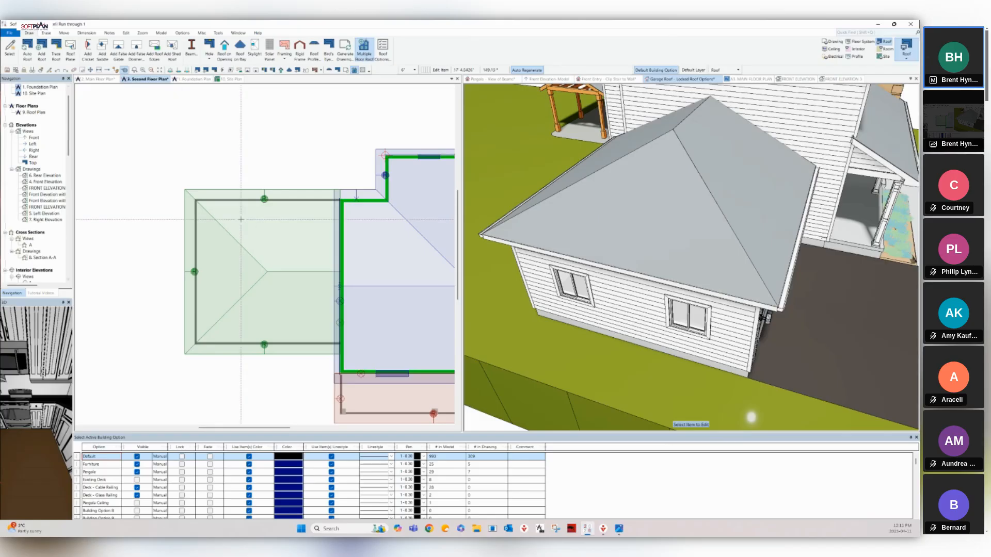
Reopen the garage roof edge settings and steepen its pitch from 6 to 8.
{"action": "left_click", "coordinate": [235, 190]}
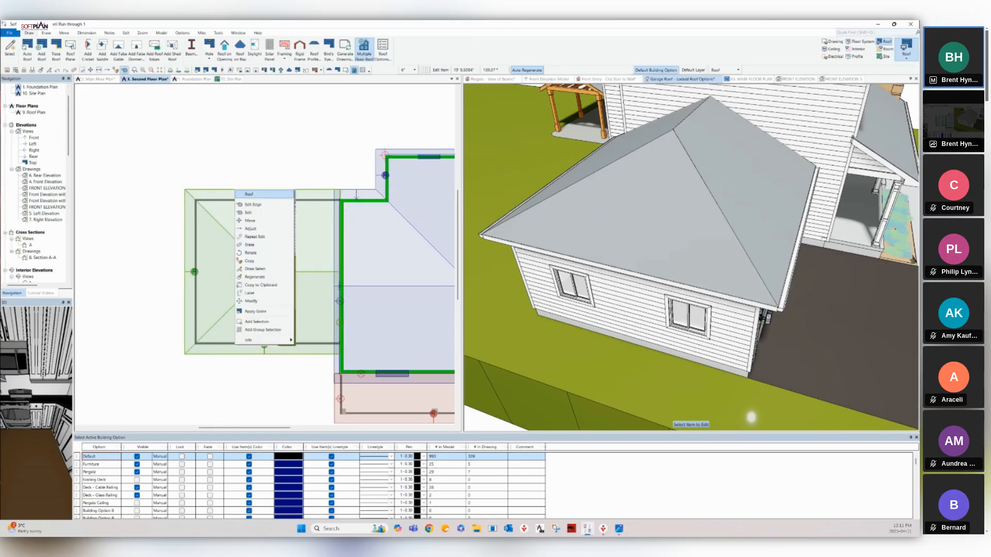
{"action": "left_click", "coordinate": [251, 204]}
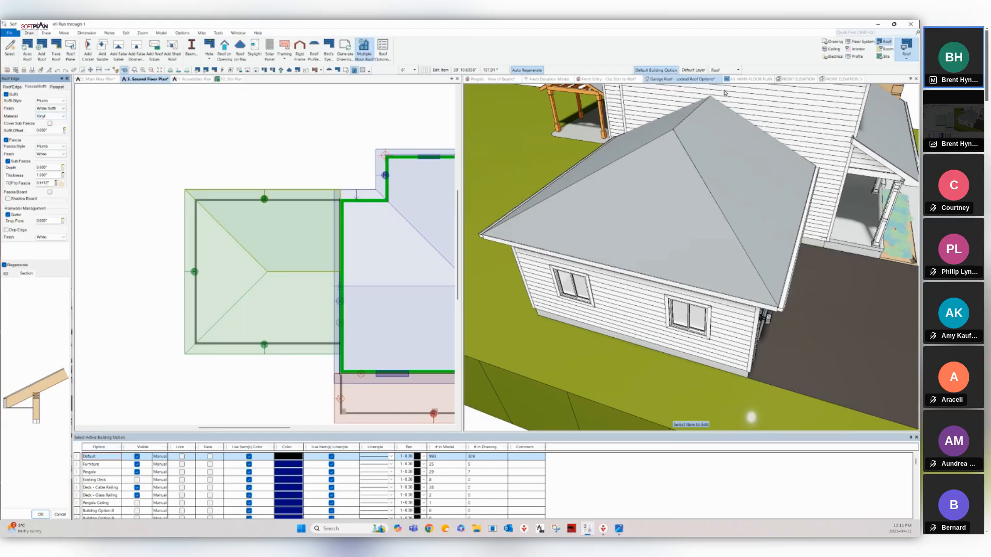
{"action": "left_click", "coordinate": [12, 87]}
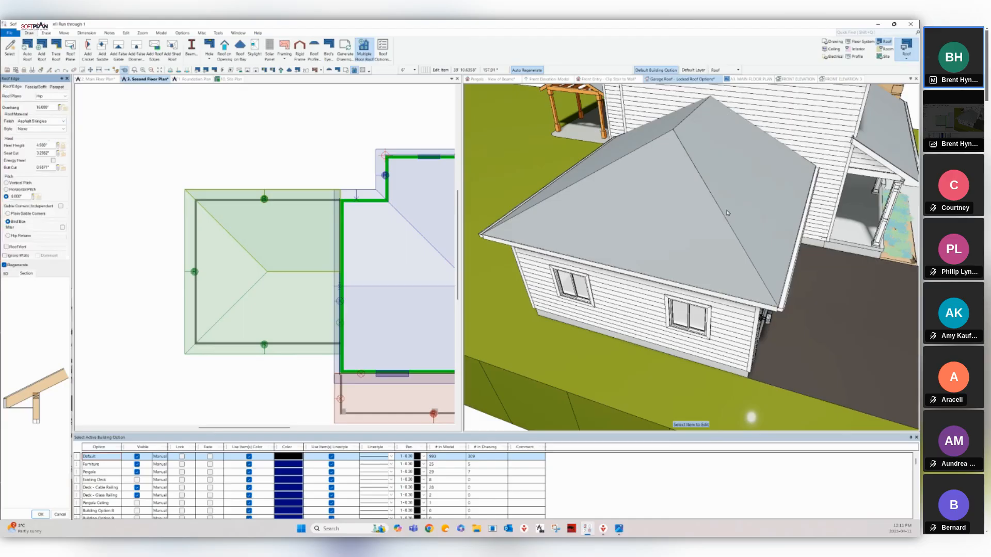
{"action": "double_click", "coordinate": [23, 196]}
{"action": "type", "text": "8"}
{"action": "key", "text": "Return"}
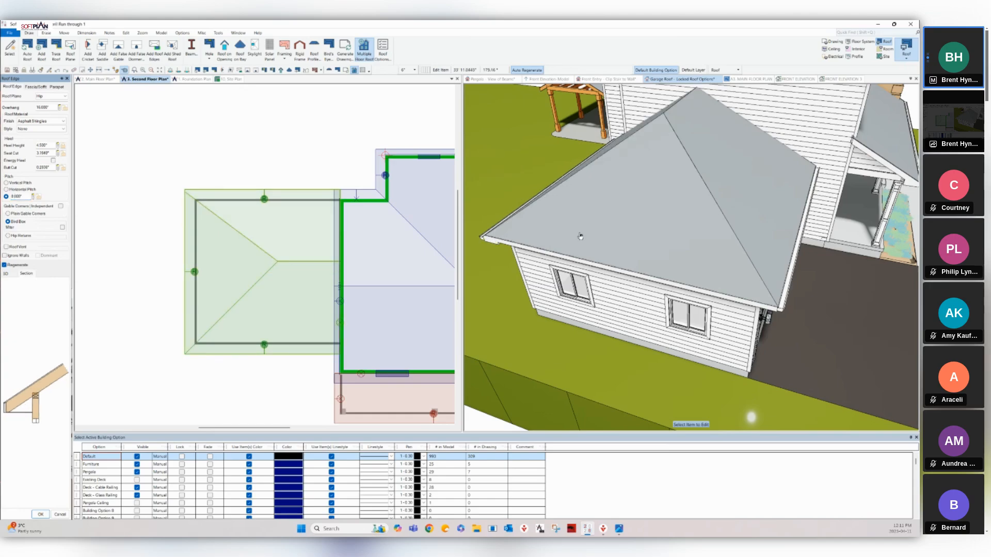
{"action": "scroll", "coordinate": [170, 216], "scroll_direction": "up", "scroll_amount": 3}
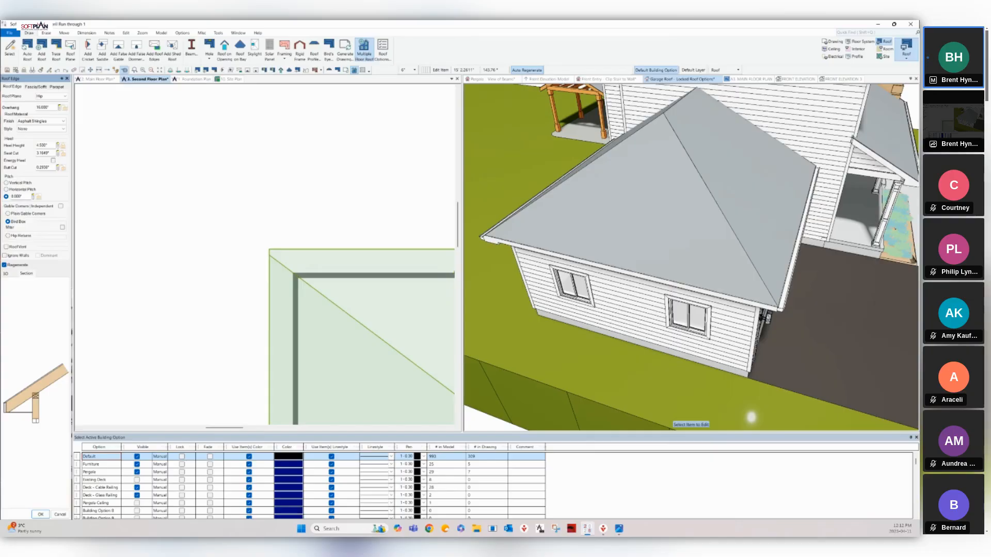
{"action": "scroll", "coordinate": [428, 248], "scroll_direction": "down", "scroll_amount": 3}
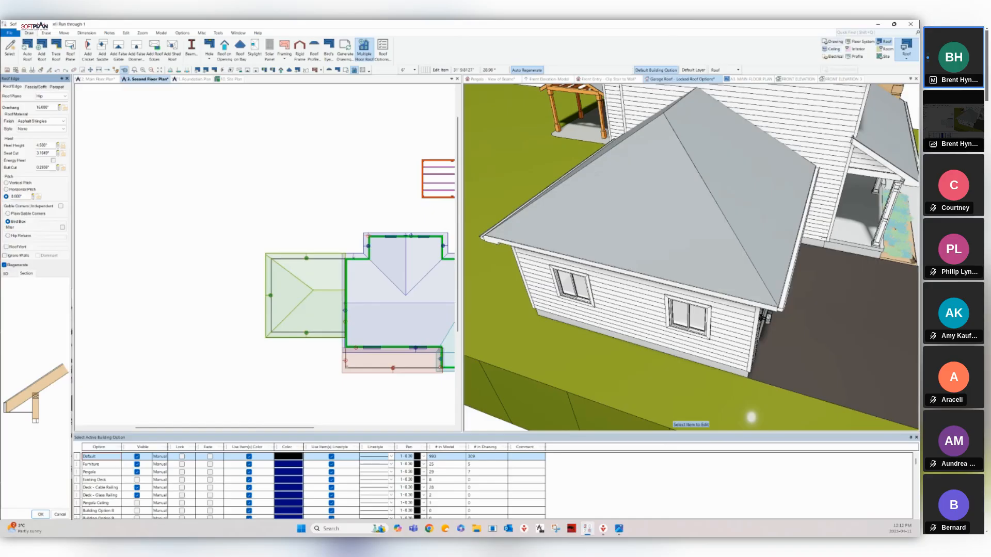
{"action": "left_click", "coordinate": [833, 42]}
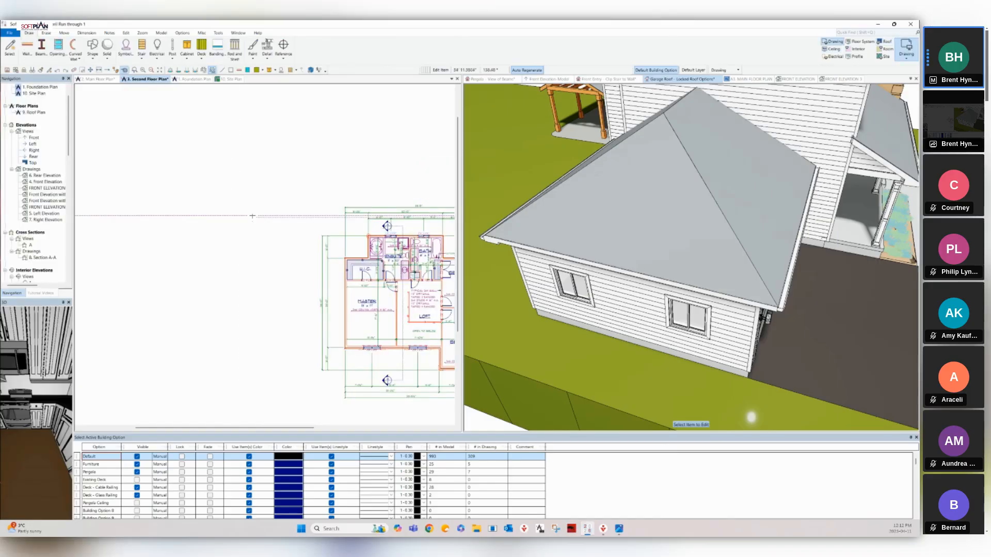
Pan the second floor plan to bring the Bath, Loft and Master rooms into view.
{"action": "scroll", "coordinate": [265, 256], "scroll_direction": "up", "scroll_amount": 3}
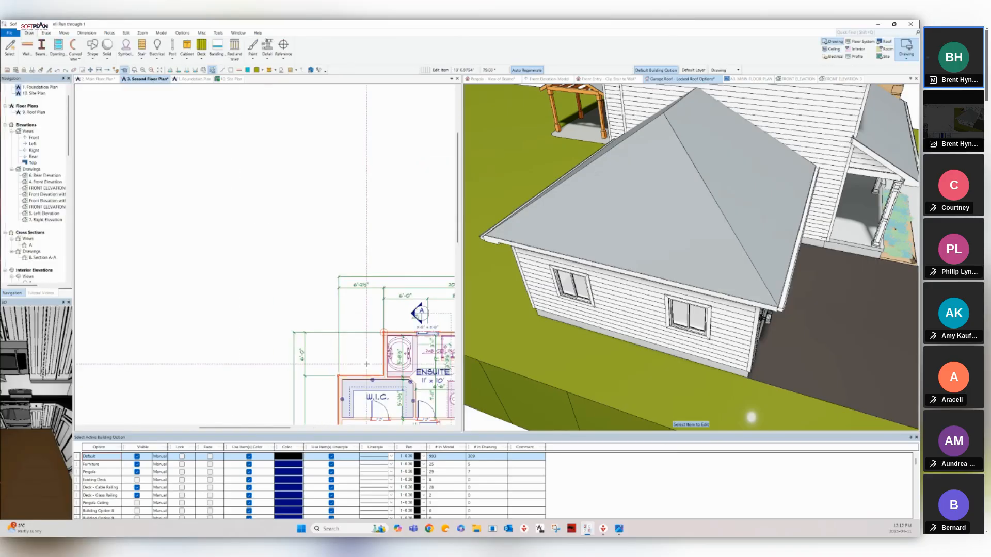
{"action": "right_click", "coordinate": [335, 309]}
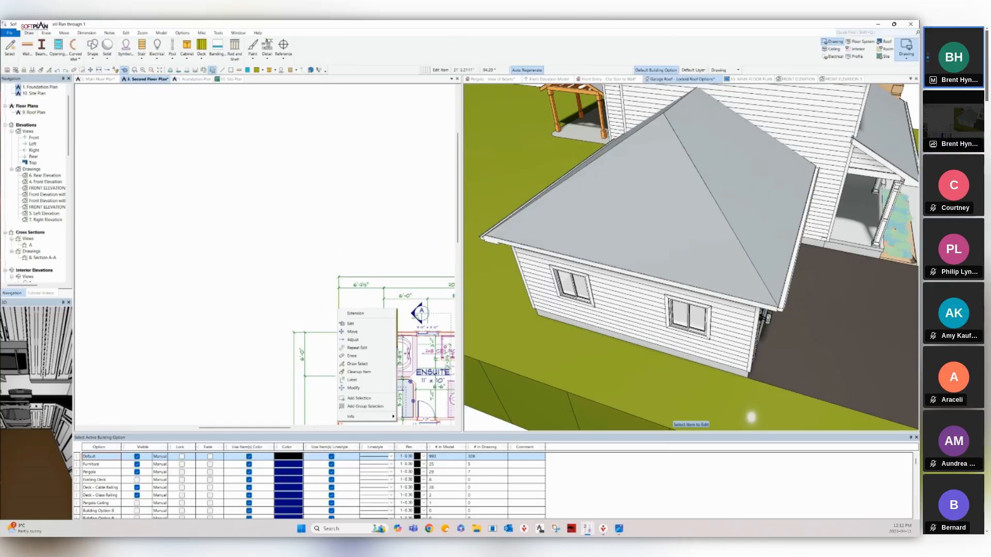
{"action": "left_click", "coordinate": [335, 312]}
{"action": "right_click", "coordinate": [304, 282]}
{"action": "left_click", "coordinate": [364, 337]}
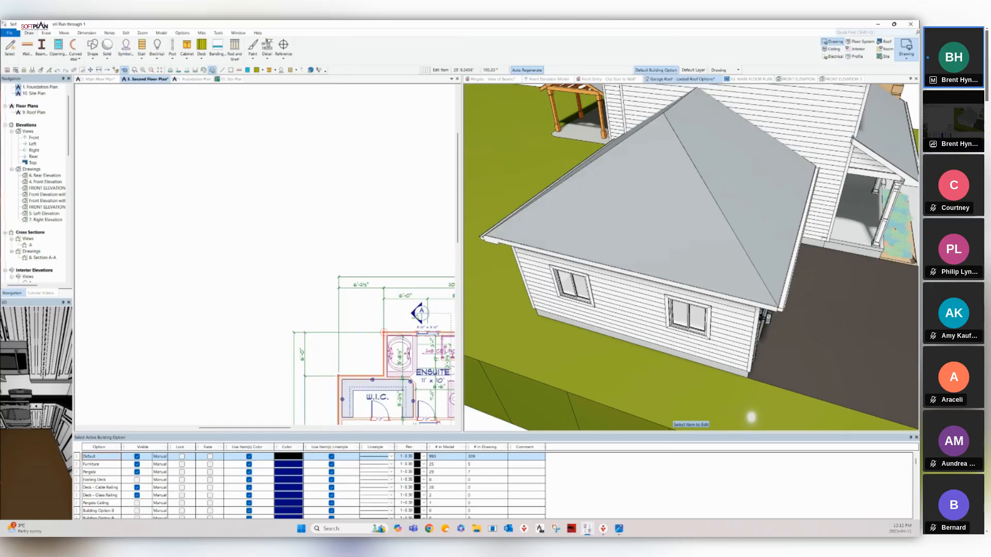
{"action": "middle_click_drag", "start_coordinate": [364, 337], "coordinate": [256, 216]}
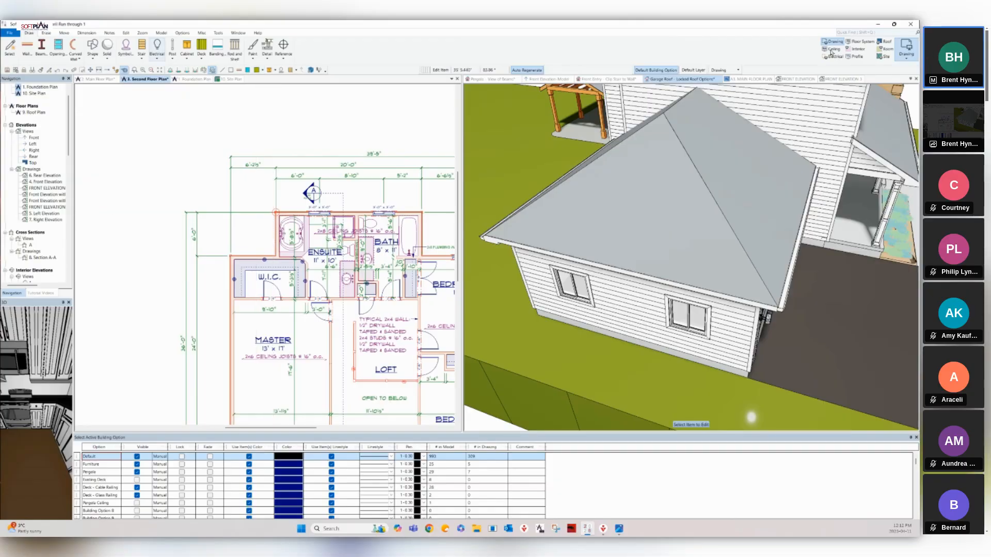
Place a Door Layout elevation opening from Detail > Opening Shapes beside the garage roof.
{"action": "left_click", "coordinate": [267, 49]}
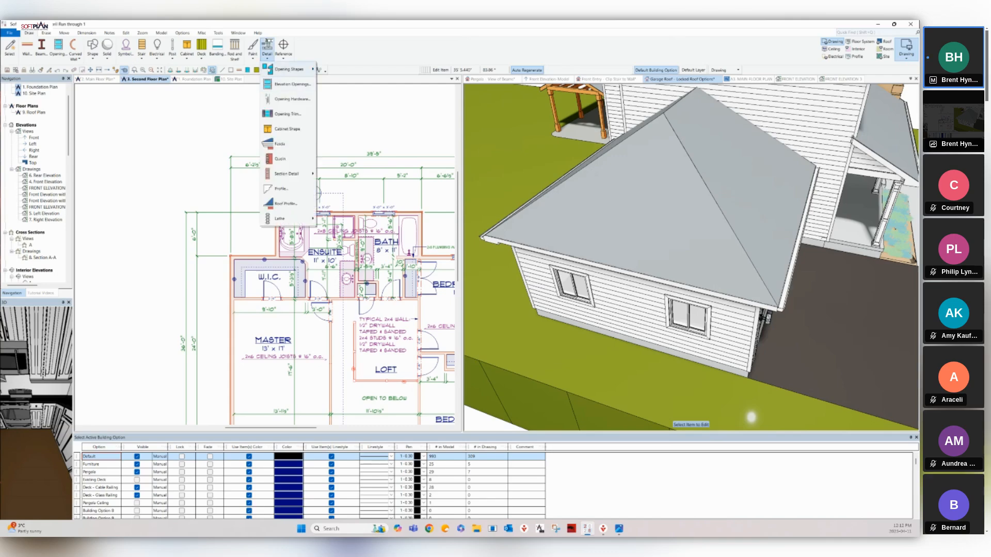
{"action": "mouse_move", "coordinate": [289, 69]}
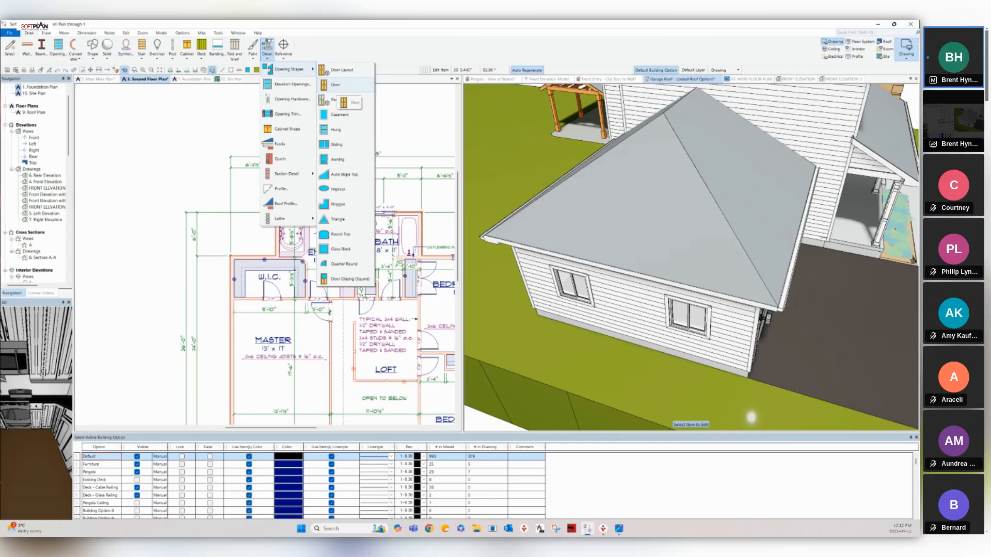
{"action": "left_click", "coordinate": [341, 69]}
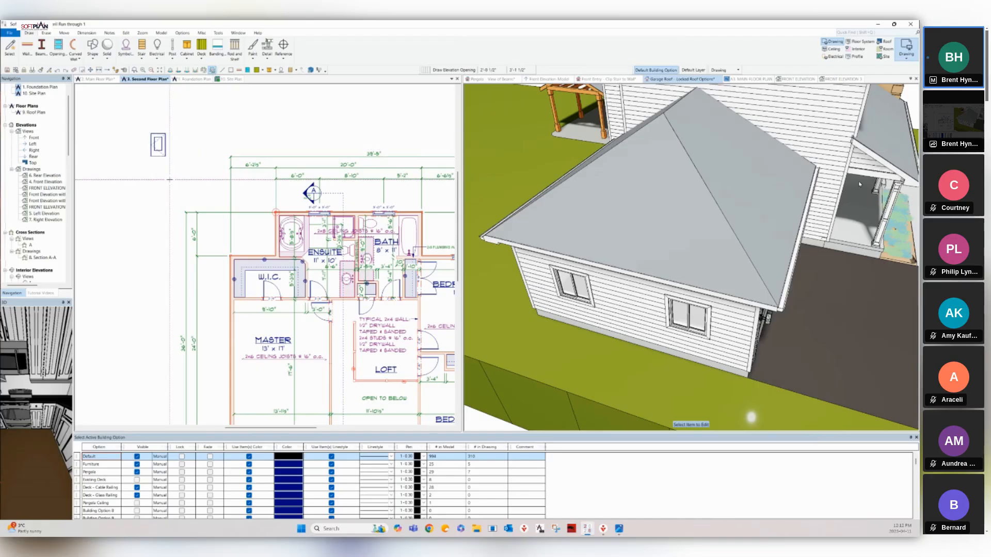
Open the Door Layout dialog for the newly placed opening through its right-click Edit option.
{"action": "right_click", "coordinate": [157, 151]}
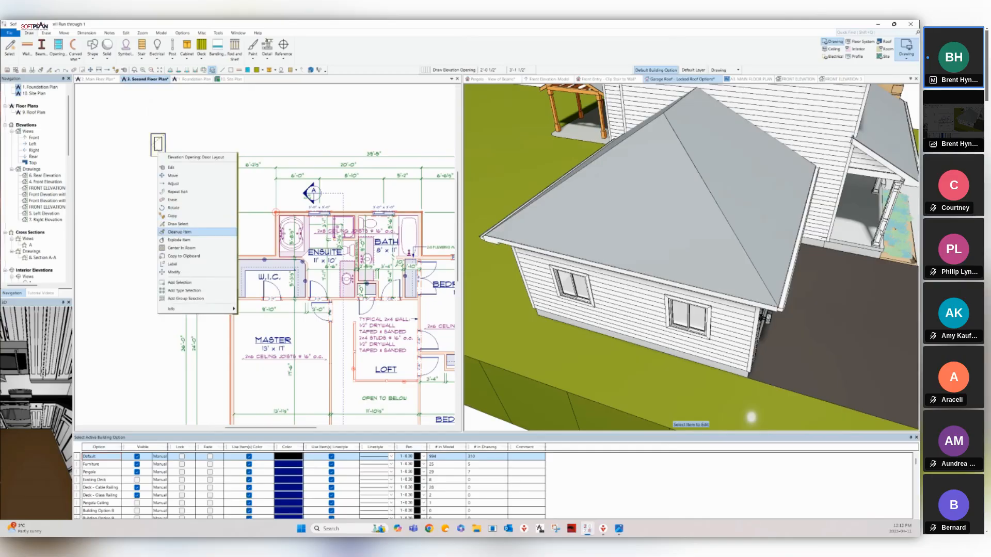
{"action": "left_click", "coordinate": [171, 167]}
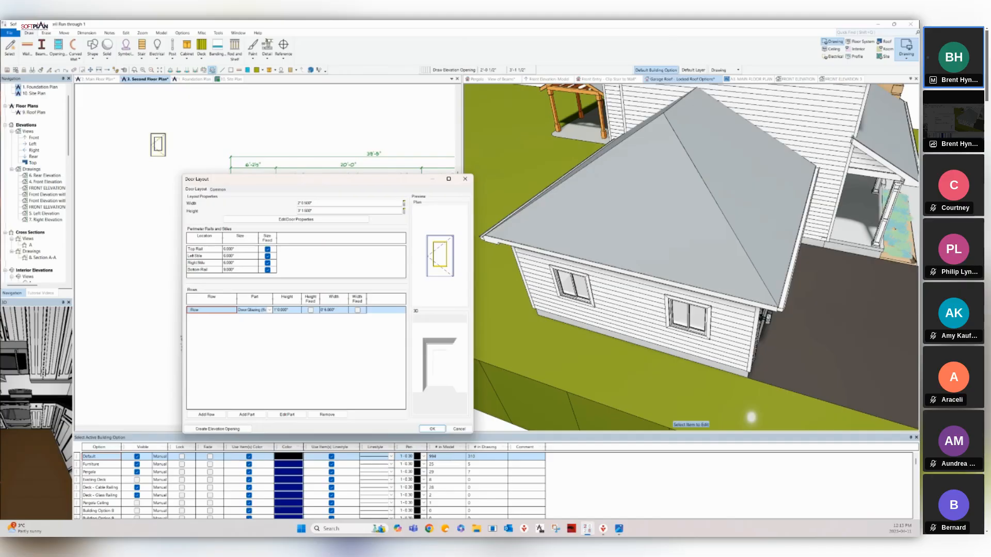
Set the door layout width to 3' and height to 6'.
{"action": "left_click", "coordinate": [325, 204]}
{"action": "type", "text": "3'"}
{"action": "key", "text": "Tab"}
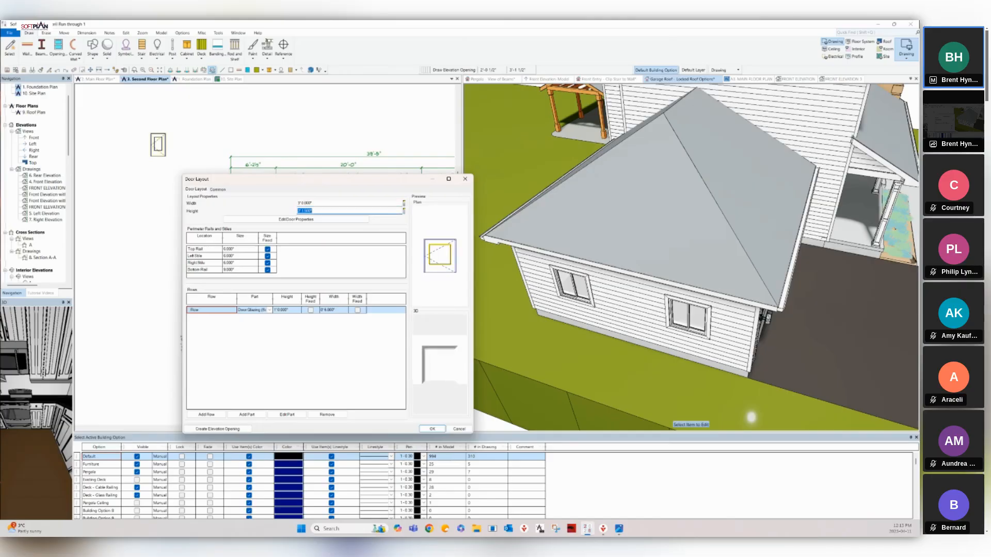
{"action": "type", "text": "6'8"}
{"action": "key", "text": "Tab"}
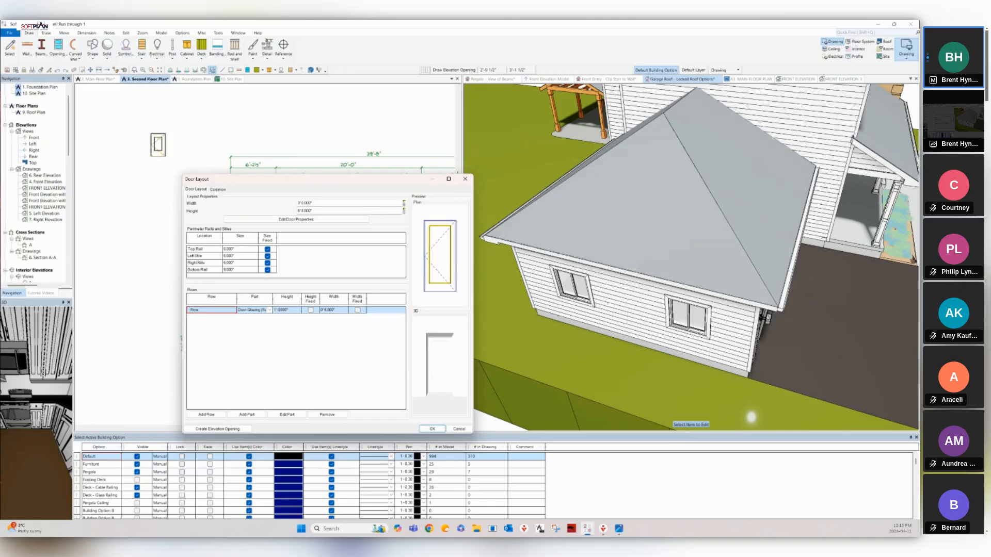
Move the Door Layout dialog aside and open, then close, the door's own properties.
{"action": "left_click_drag", "start_coordinate": [282, 181], "coordinate": [241, 110]}
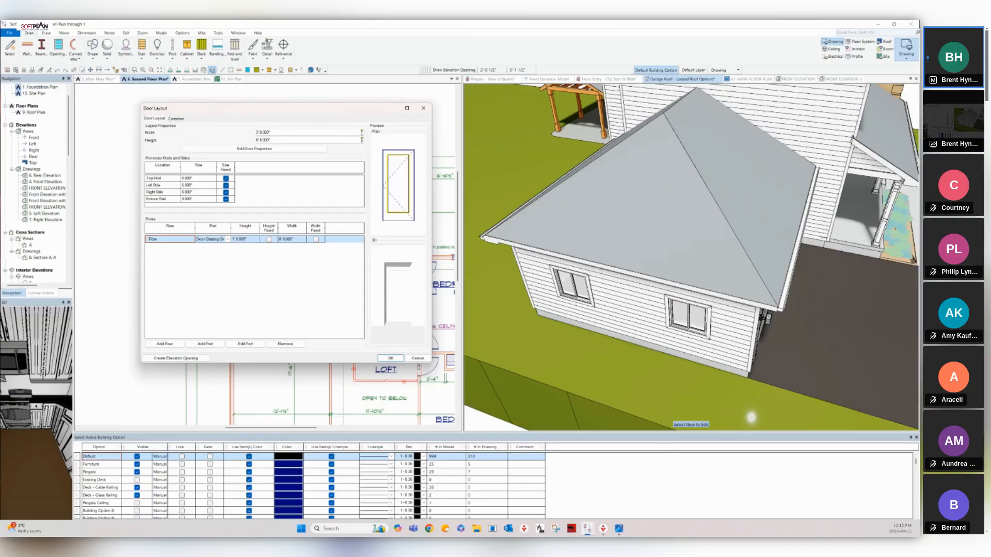
{"action": "left_click", "coordinate": [255, 149]}
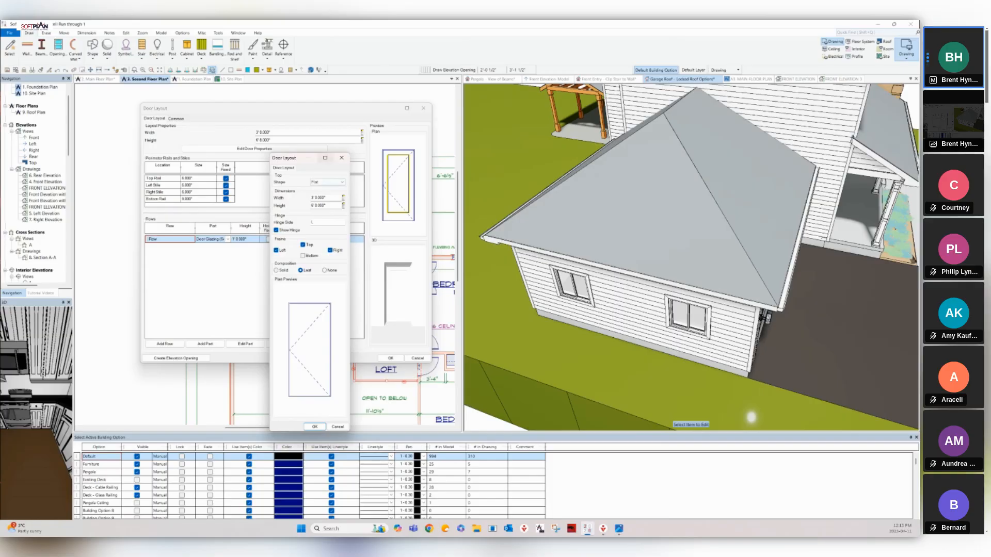
{"action": "left_click", "coordinate": [342, 158]}
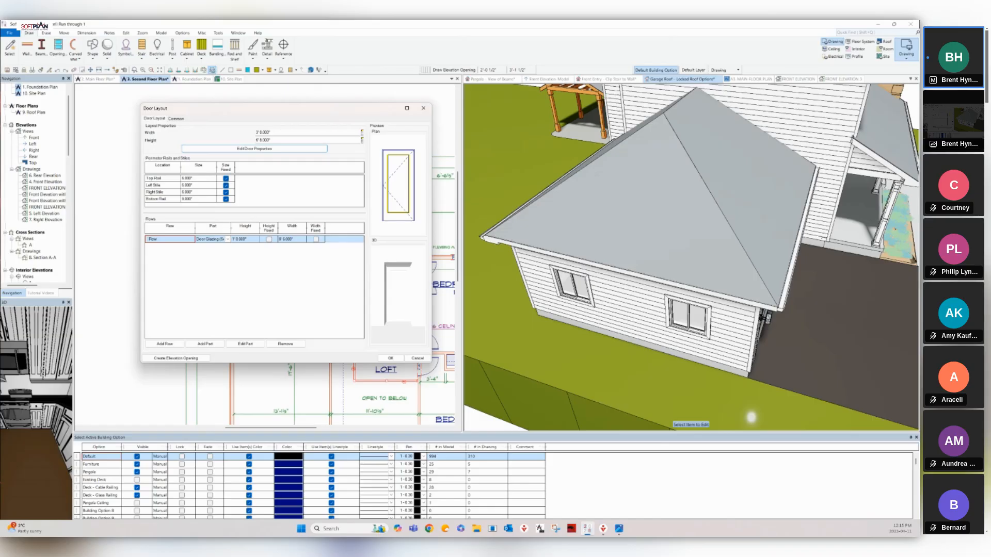
Select the Door Glazing row's height field for editing.
{"action": "left_click", "coordinate": [245, 239]}
Set the top Door Glazing row to a fixed 1' 6" height.
{"action": "type", "text": "18"}
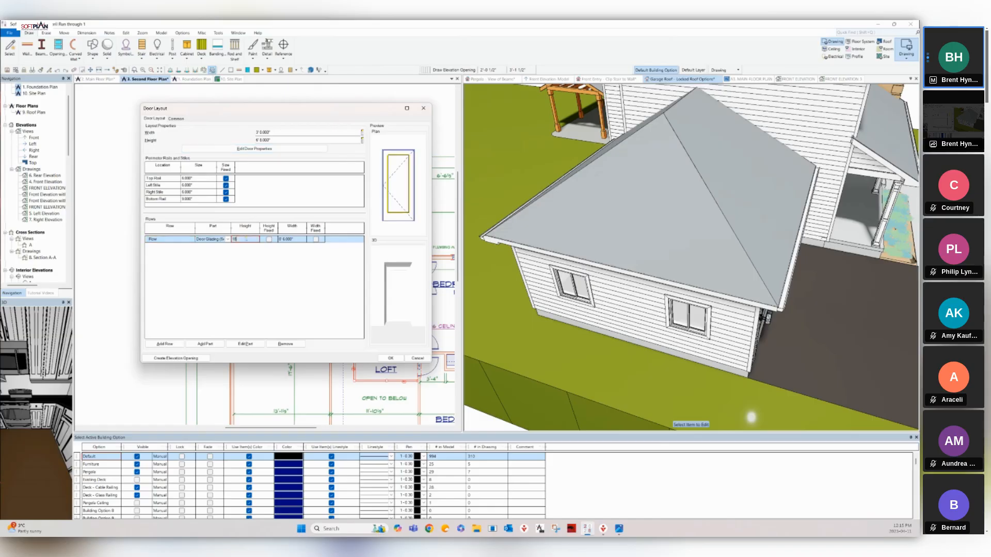
{"action": "key", "text": "Return"}
{"action": "left_click", "coordinate": [269, 239]}
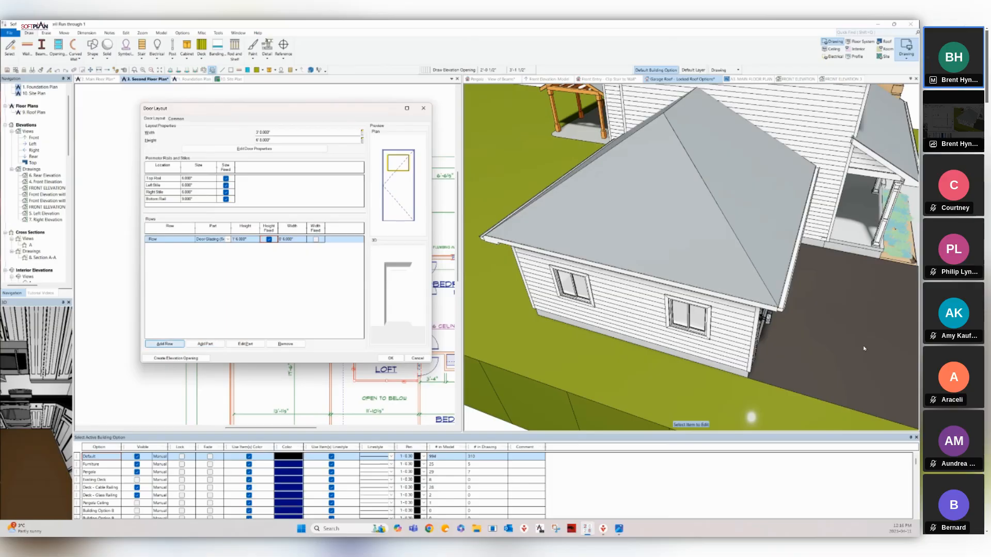
Add a second row as a Stile/Rail with 6" height, then add a third row.
{"action": "left_click", "coordinate": [165, 344]}
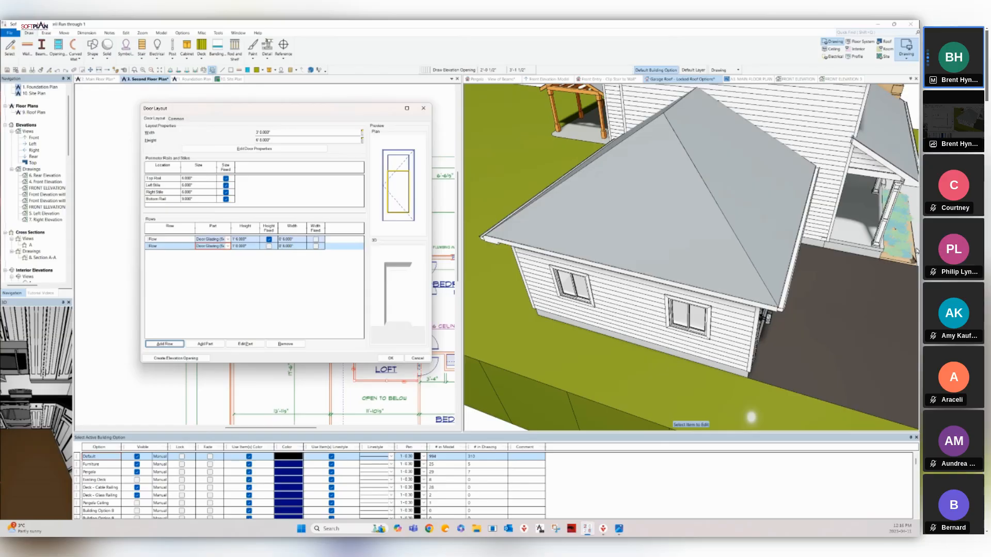
{"action": "left_click", "coordinate": [228, 246]}
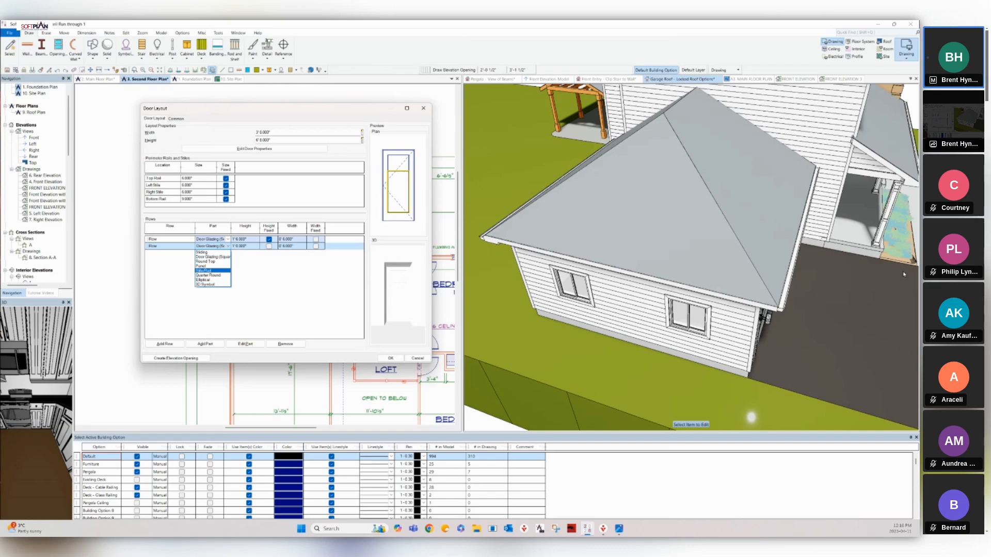
{"action": "left_click", "coordinate": [205, 271]}
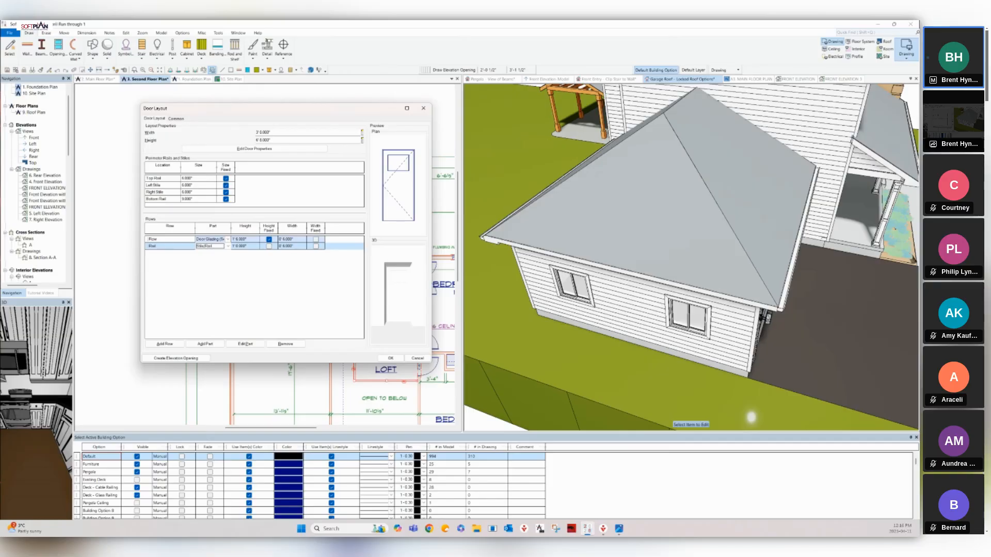
{"action": "left_click", "coordinate": [245, 246]}
{"action": "type", "text": "6\""}
{"action": "key", "text": "Tab"}
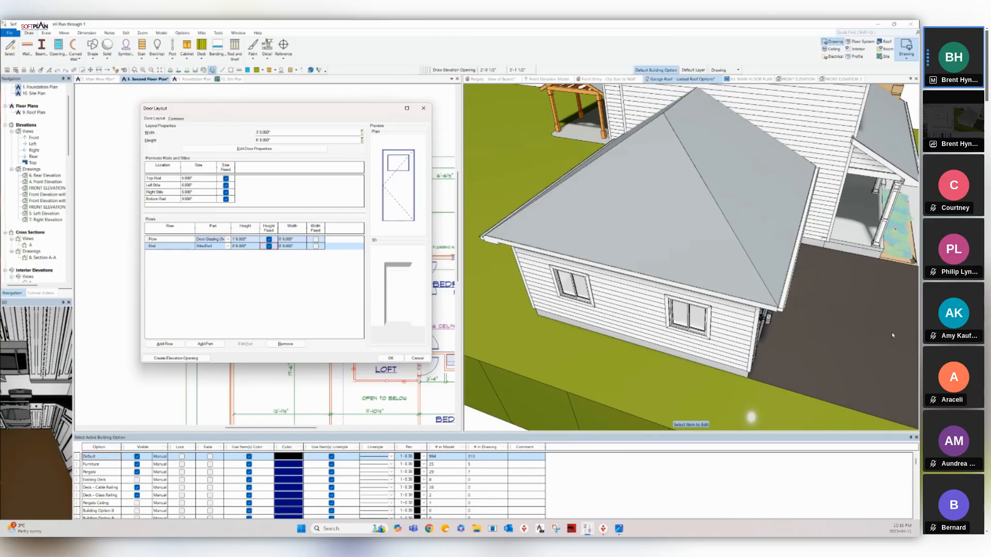
{"action": "left_click", "coordinate": [164, 345]}
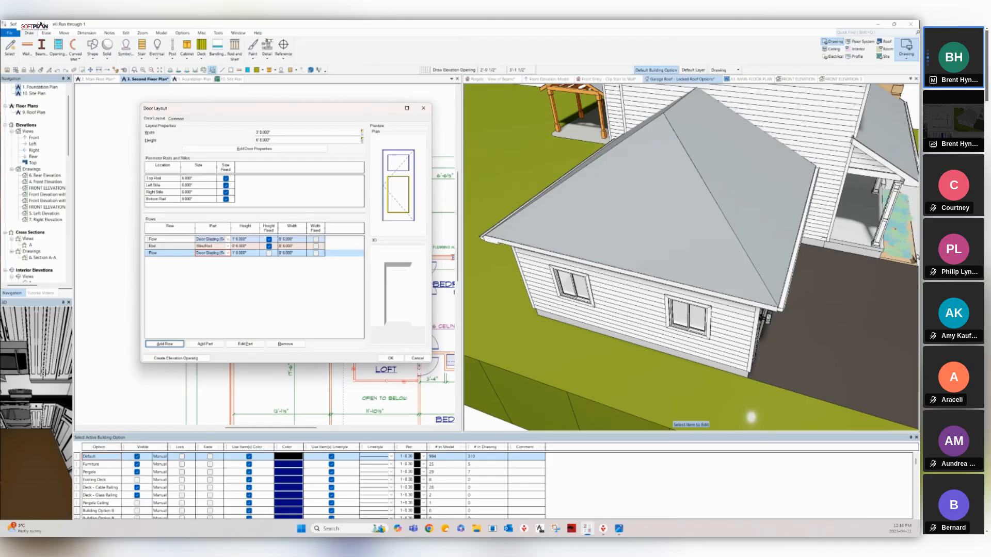
Change the third row's part to Panel and add a second part to that row.
{"action": "left_click", "coordinate": [228, 253]}
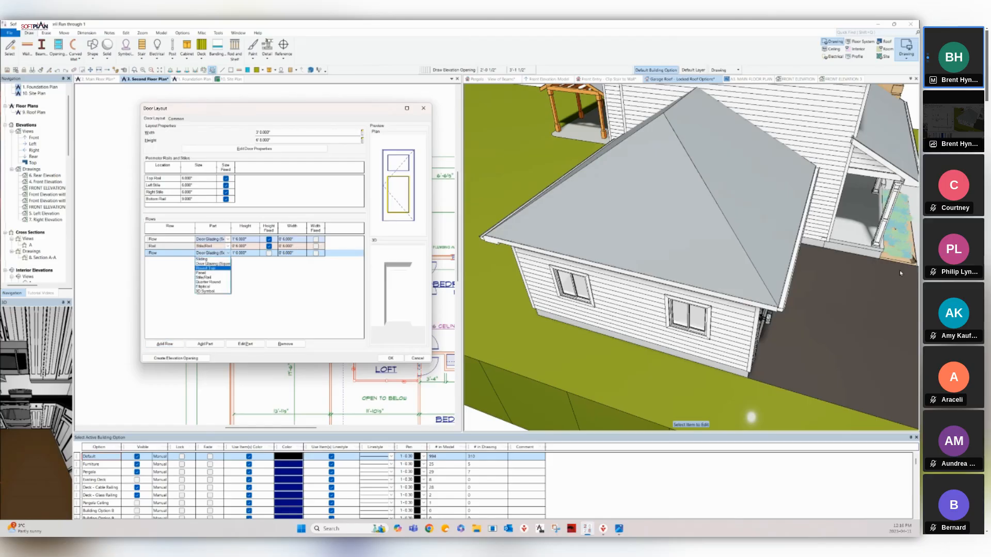
{"action": "left_click", "coordinate": [206, 273]}
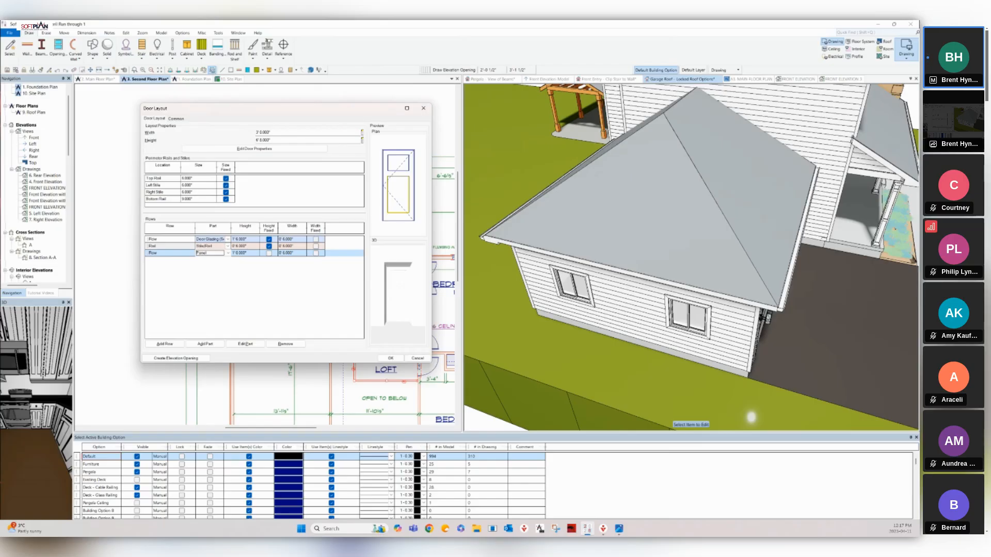
{"action": "left_click", "coordinate": [292, 253]}
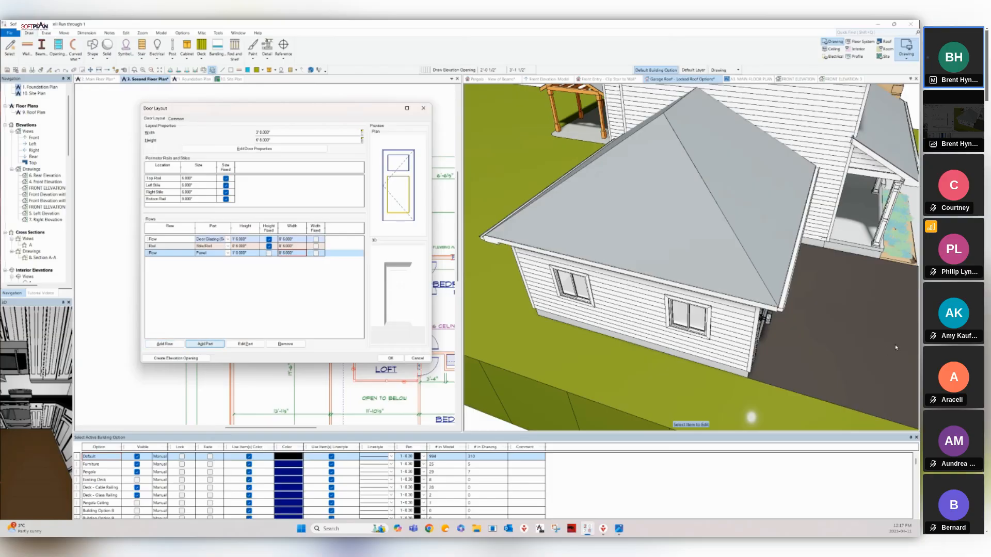
{"action": "left_click", "coordinate": [205, 344]}
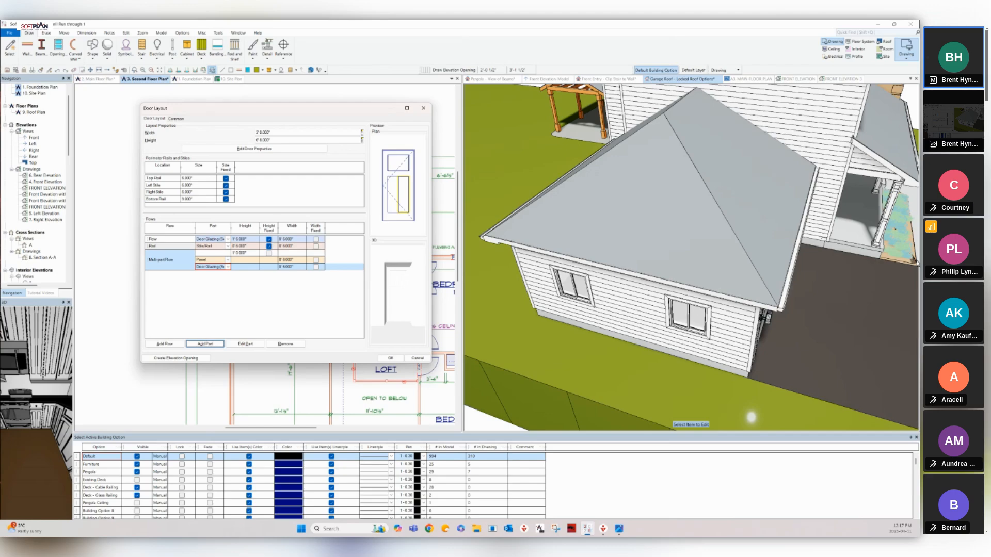
Divide the third row into Panel, fixed-width Stile/Rail and Panel parts.
{"action": "left_click", "coordinate": [228, 260]}
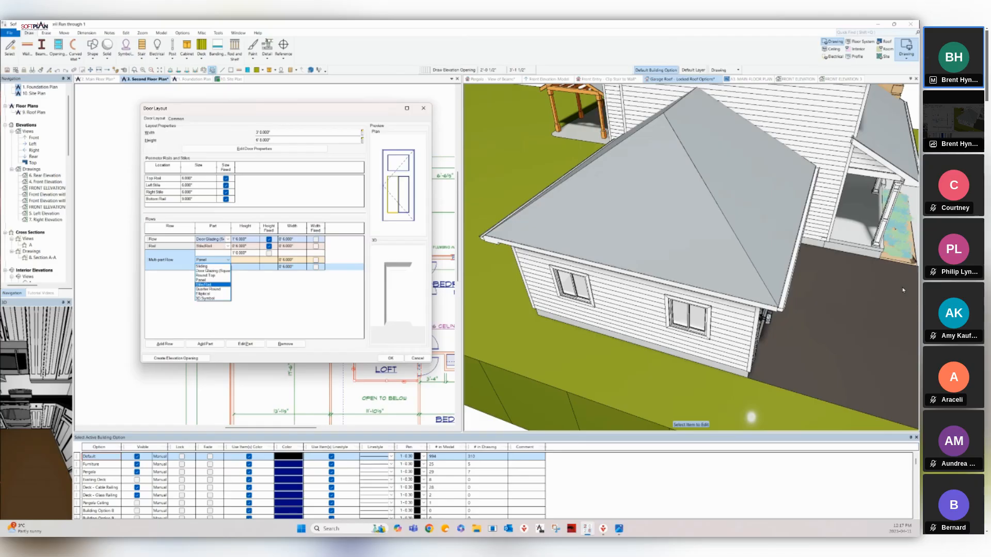
{"action": "left_click", "coordinate": [201, 281]}
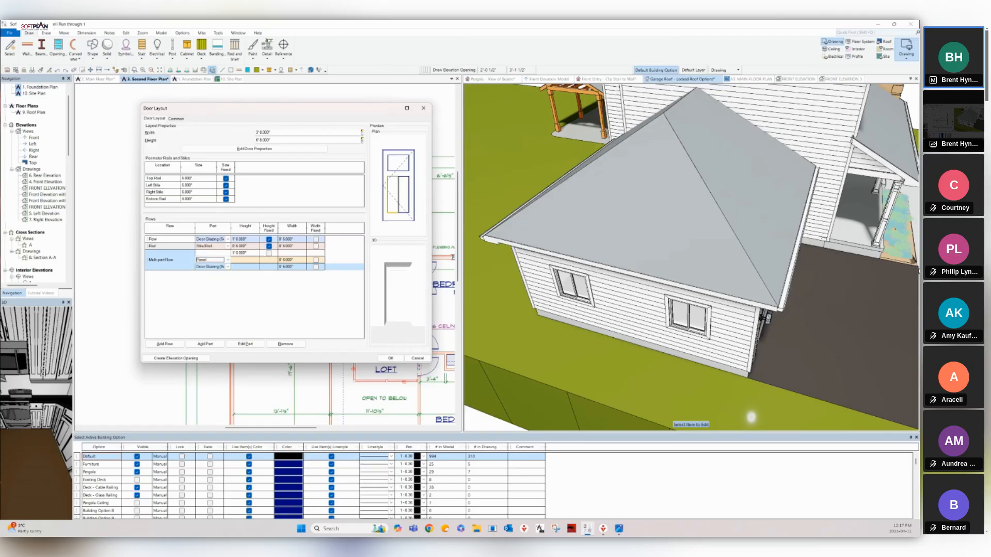
{"action": "left_click", "coordinate": [228, 267]}
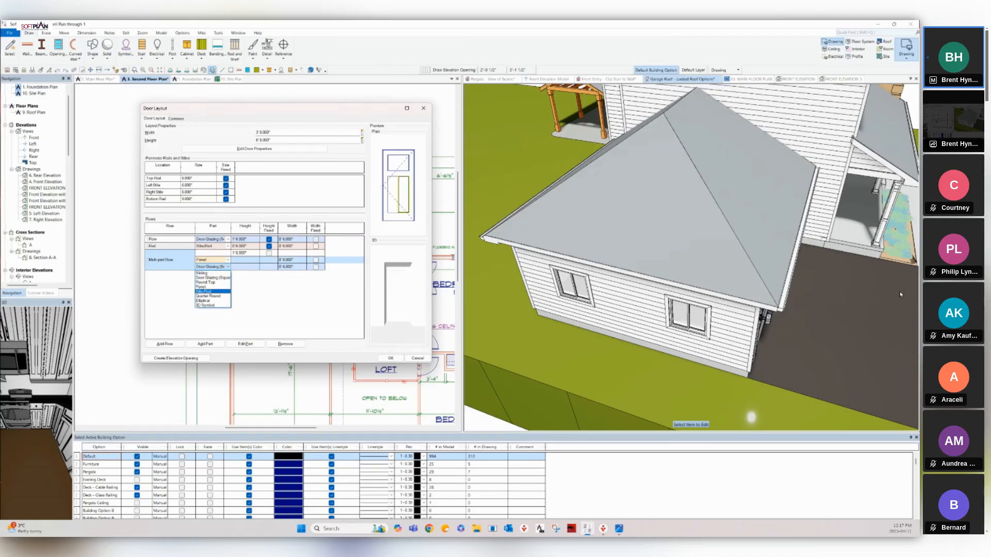
{"action": "left_click", "coordinate": [202, 292]}
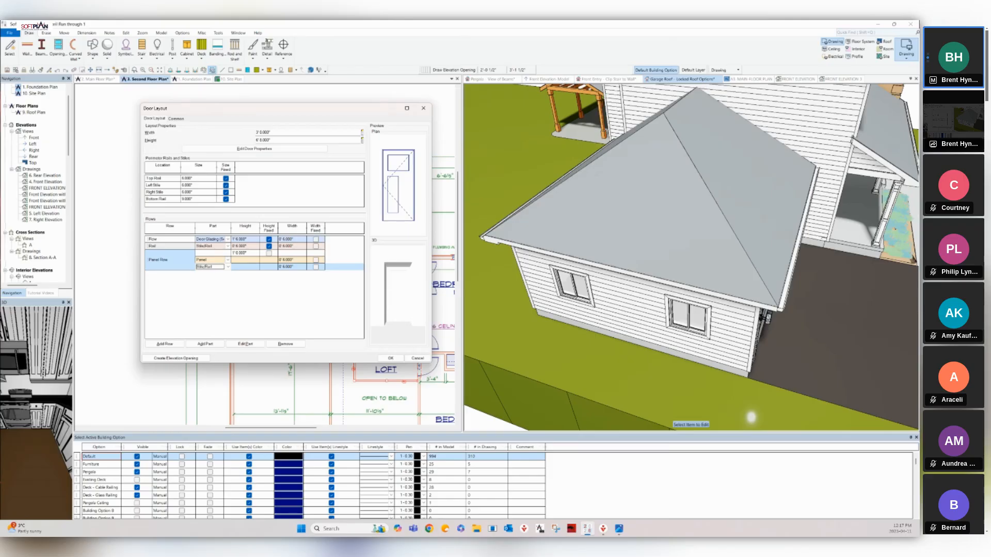
{"action": "left_click", "coordinate": [315, 267]}
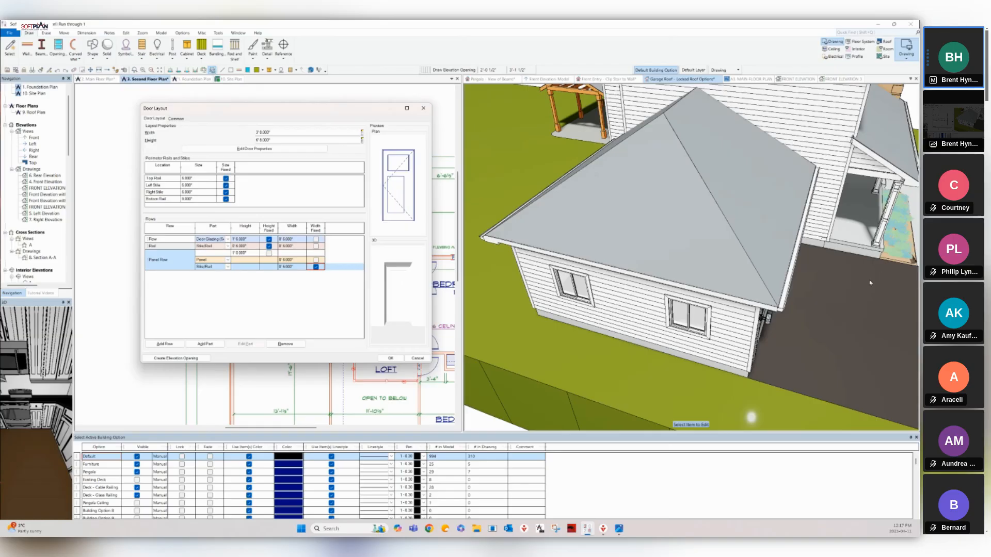
{"action": "left_click", "coordinate": [205, 344]}
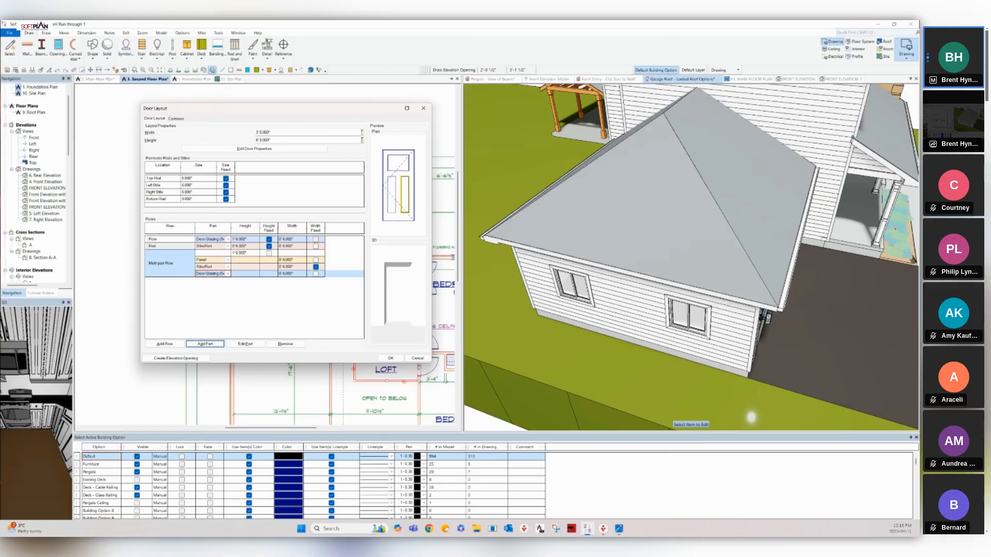
{"action": "left_click", "coordinate": [227, 274]}
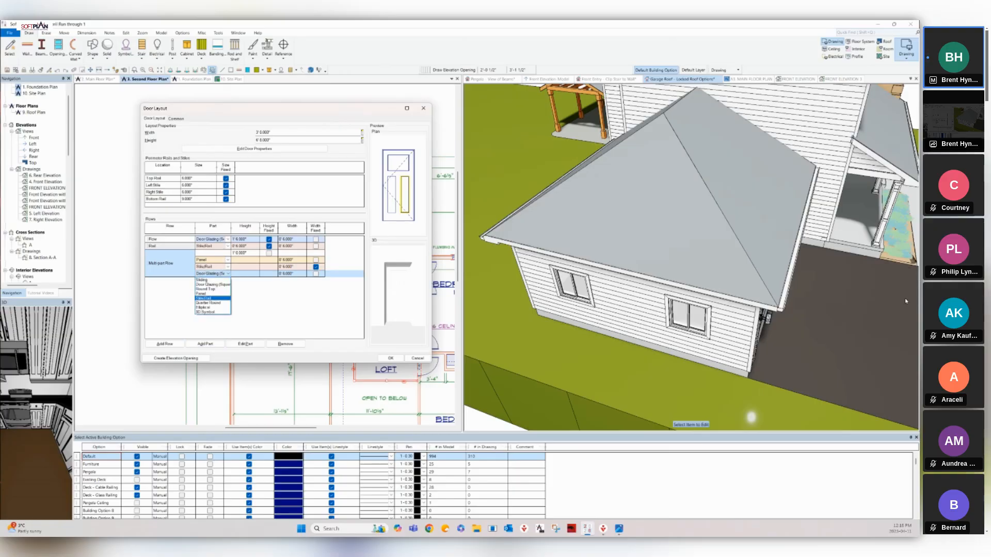
{"action": "left_click", "coordinate": [207, 293]}
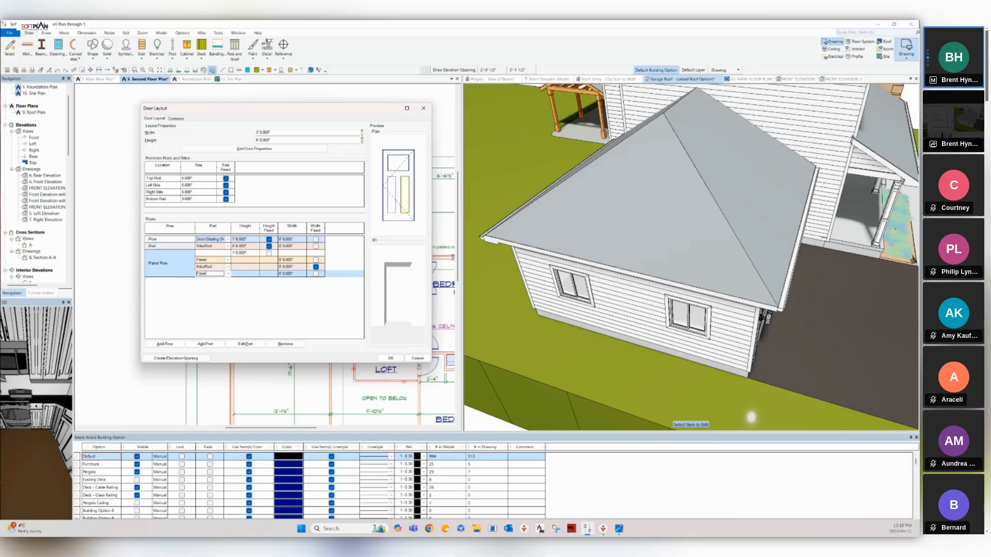
Open the part settings of the top Door Glazing row.
{"action": "key", "text": "Return"}
{"action": "left_click", "coordinate": [210, 240]}
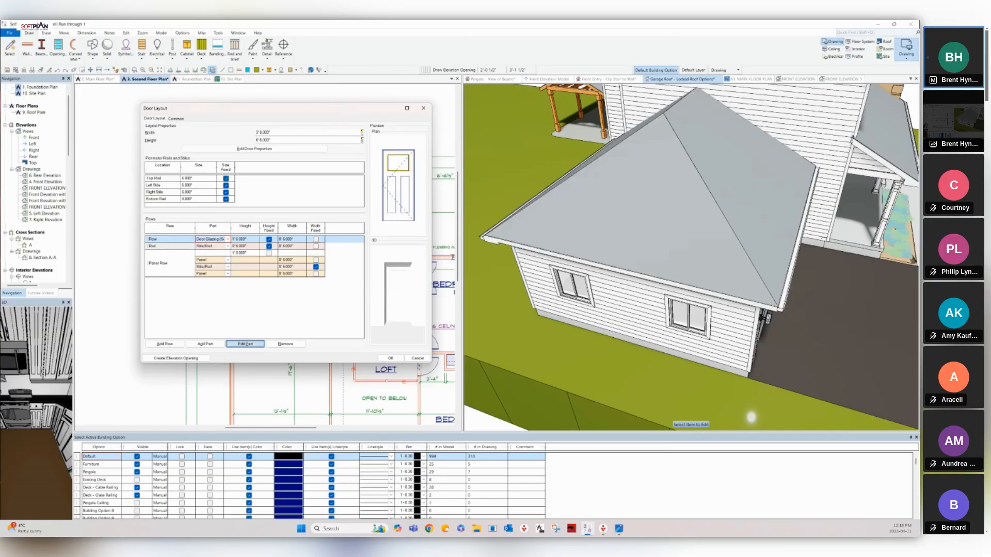
{"action": "left_click", "coordinate": [246, 344]}
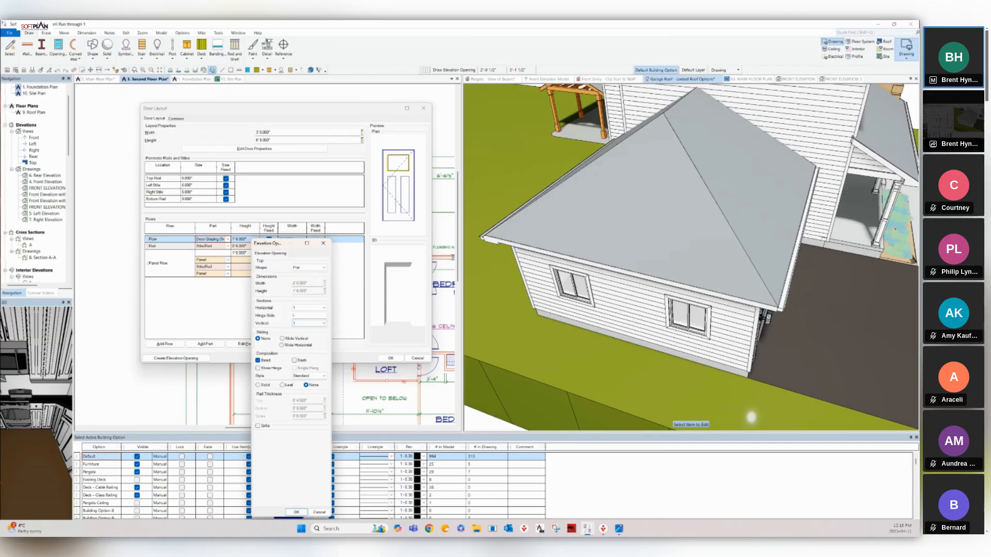
Give the top glazing a grille with 2 vertical bars.
{"action": "left_click", "coordinate": [258, 426]}
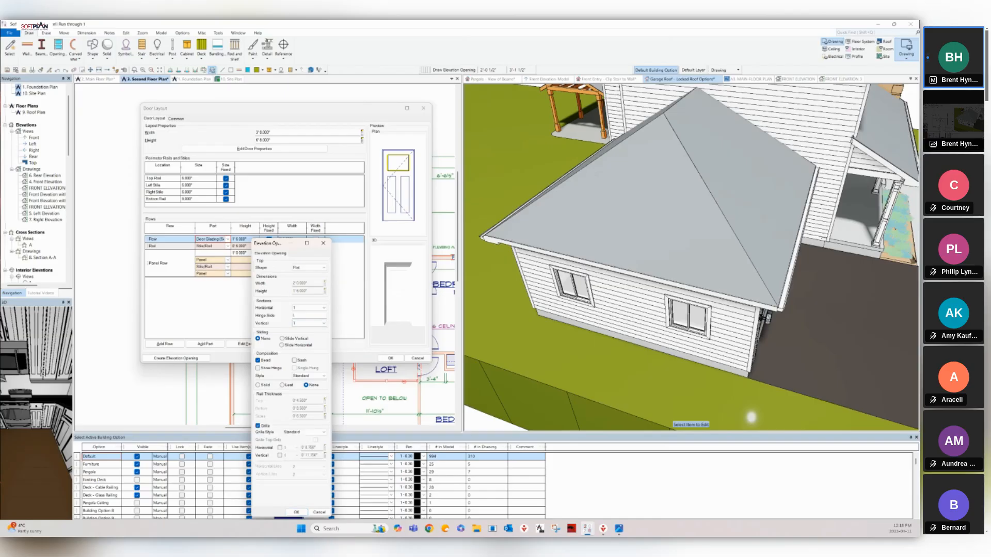
{"action": "left_click", "coordinate": [280, 456]}
{"action": "left_click", "coordinate": [296, 456]}
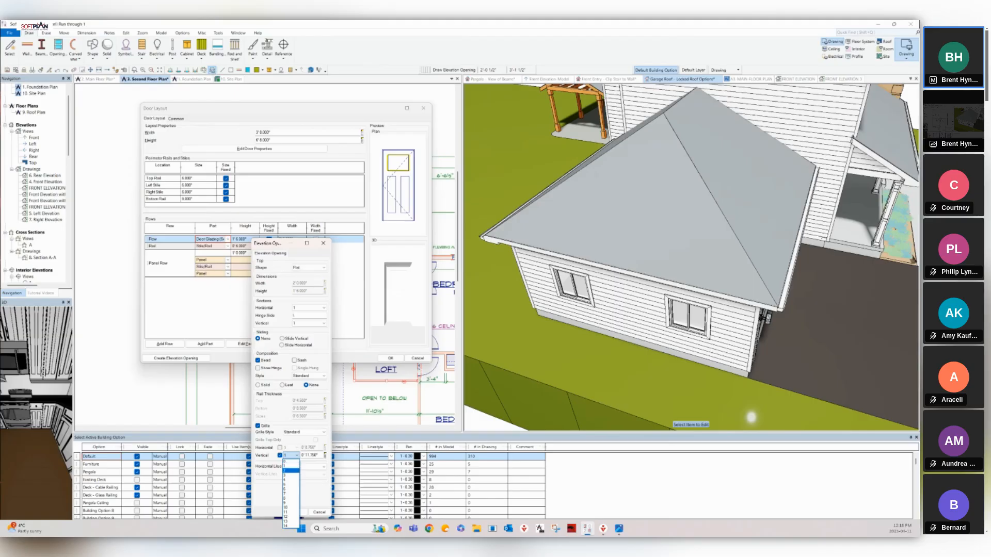
{"action": "left_click", "coordinate": [289, 469]}
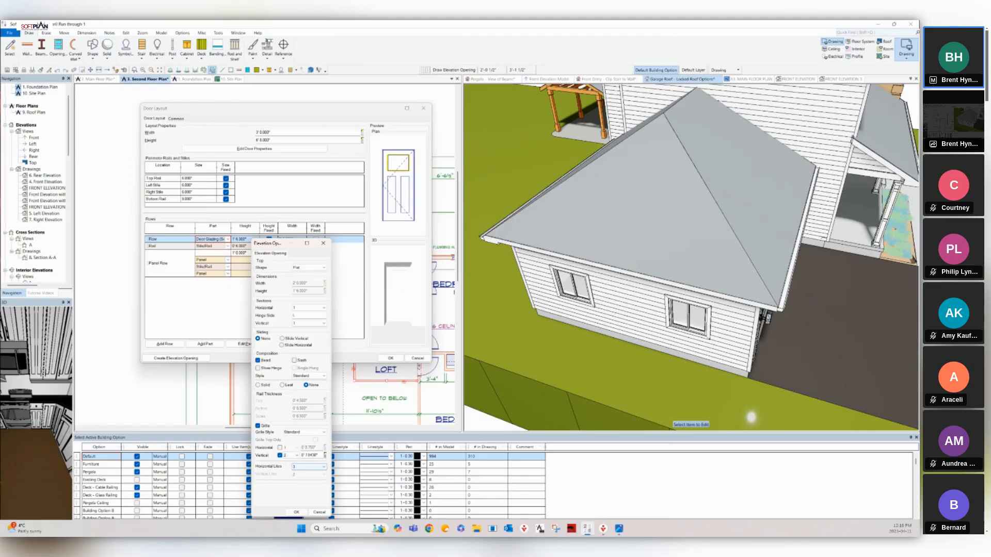
{"action": "left_click", "coordinate": [296, 511]}
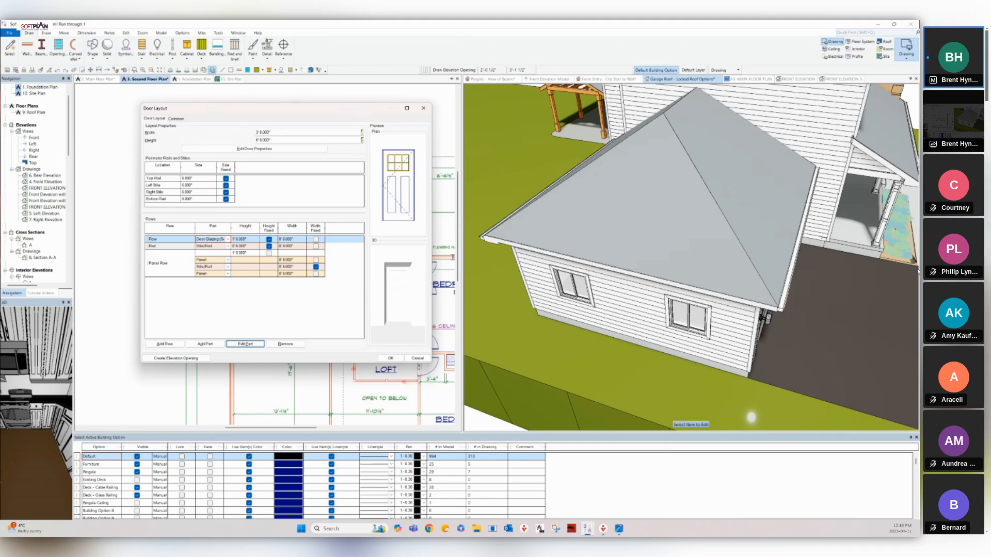
{"action": "left_click", "coordinate": [227, 274]}
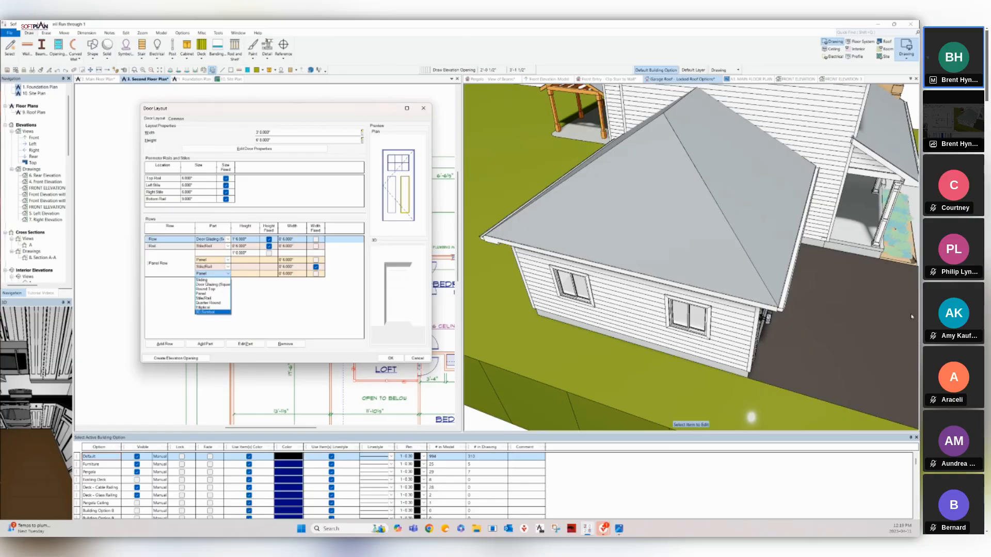
{"action": "key", "text": "Escape"}
{"action": "left_click", "coordinate": [245, 344]}
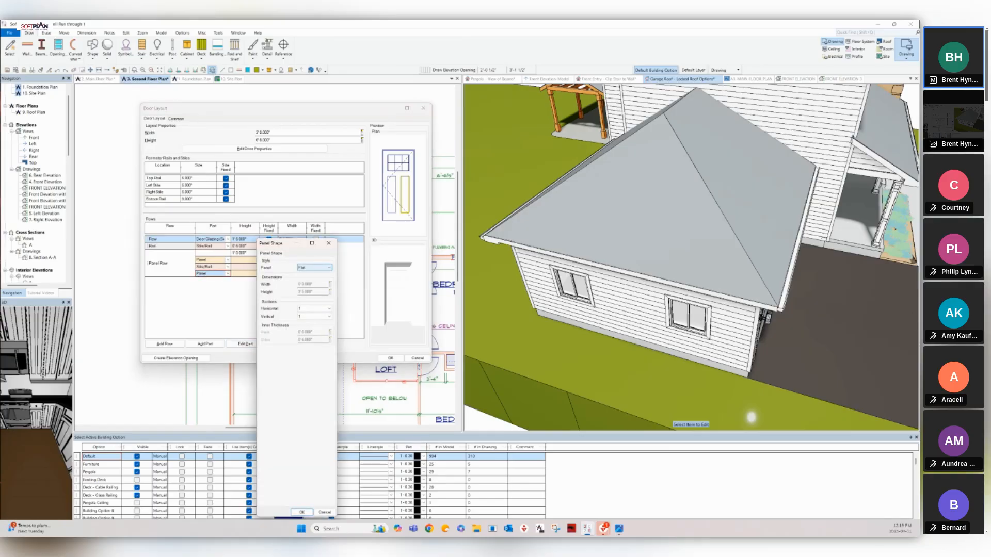
{"action": "left_click", "coordinate": [314, 267]}
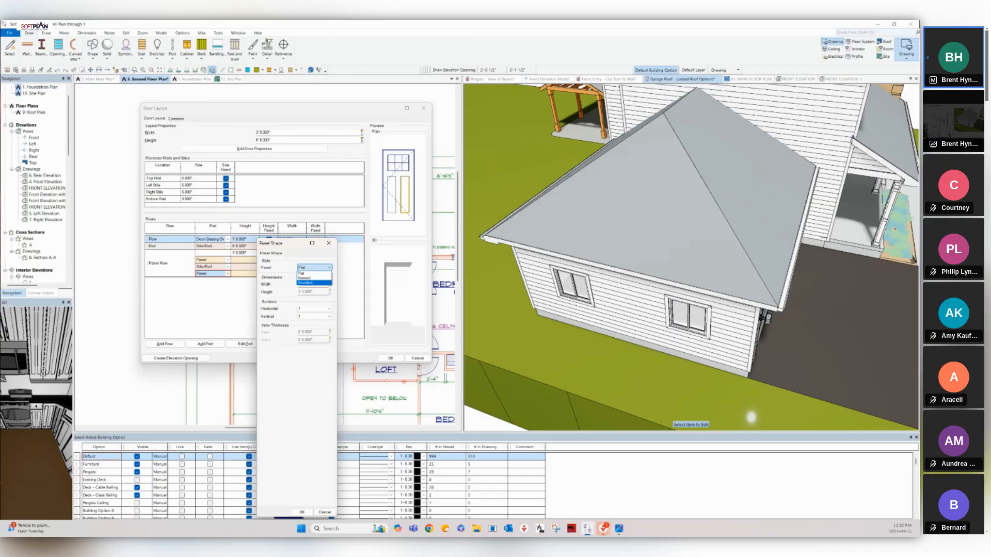
{"action": "left_click", "coordinate": [324, 513]}
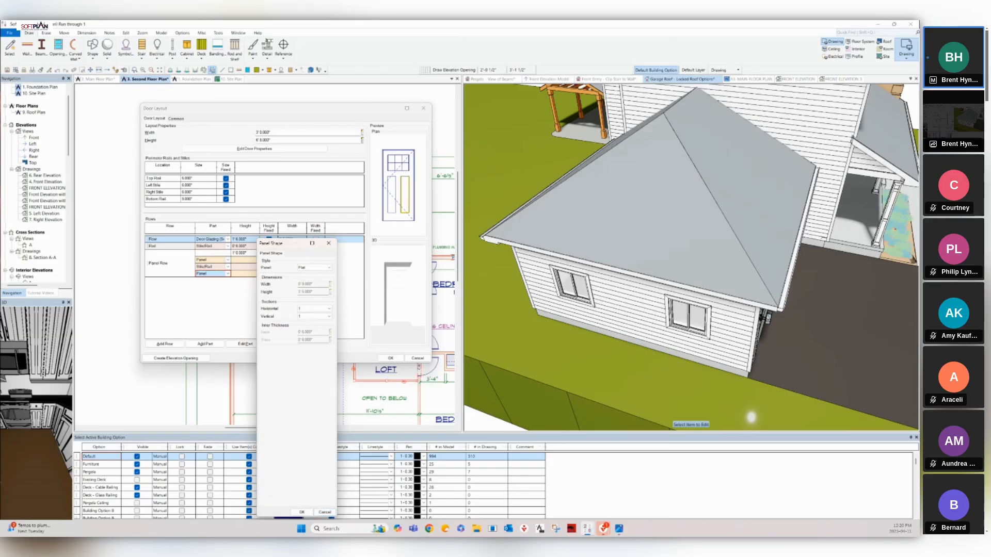
{"action": "left_click", "coordinate": [329, 243]}
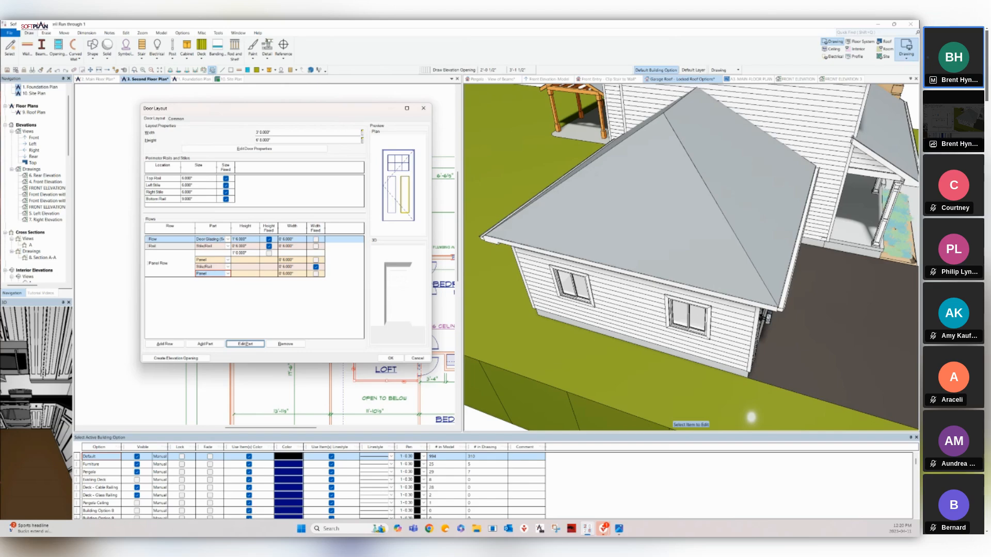
Save the door layout as a new elevation opening 'FF' in the Door library.
{"action": "left_click", "coordinate": [175, 358]}
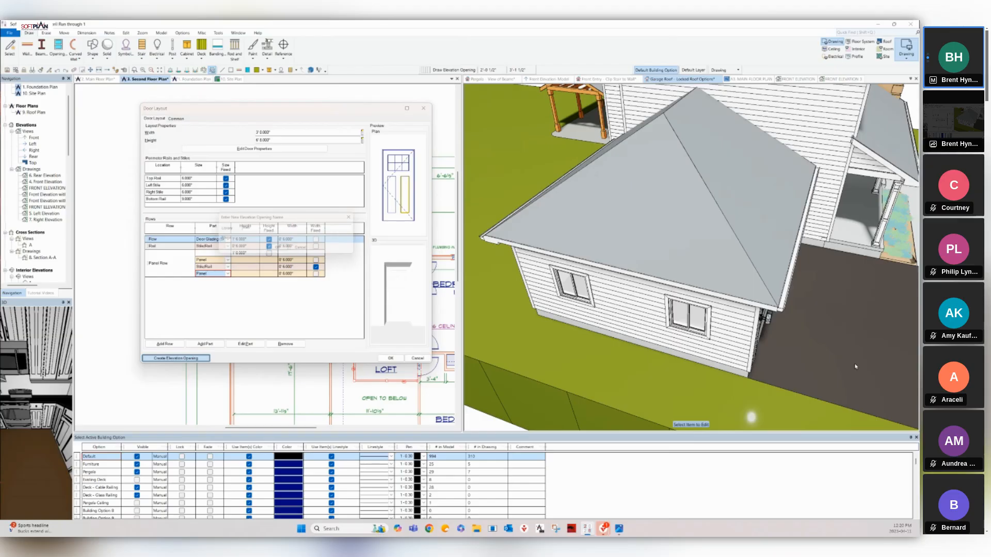
{"action": "left_click", "coordinate": [261, 228]}
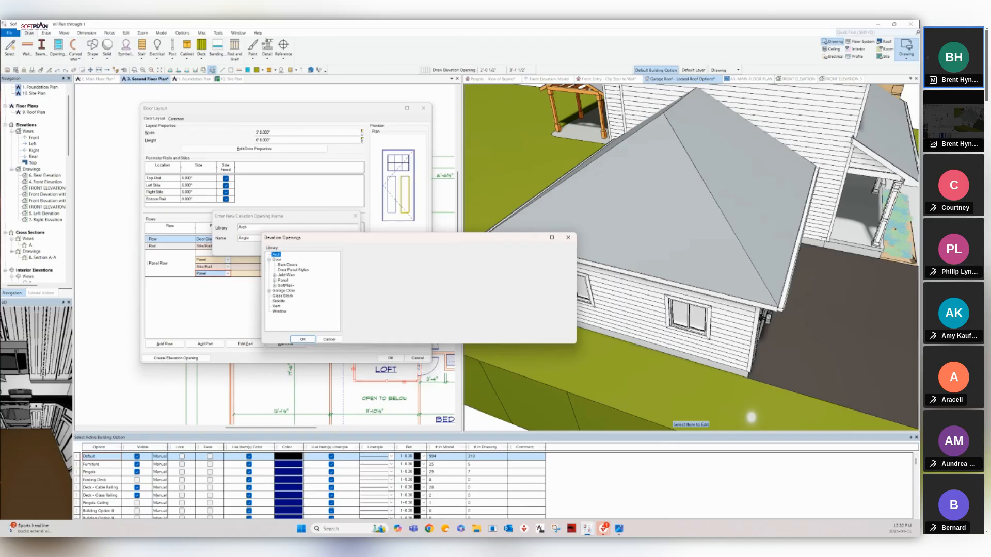
{"action": "left_click", "coordinate": [277, 260]}
{"action": "left_click", "coordinate": [303, 340]}
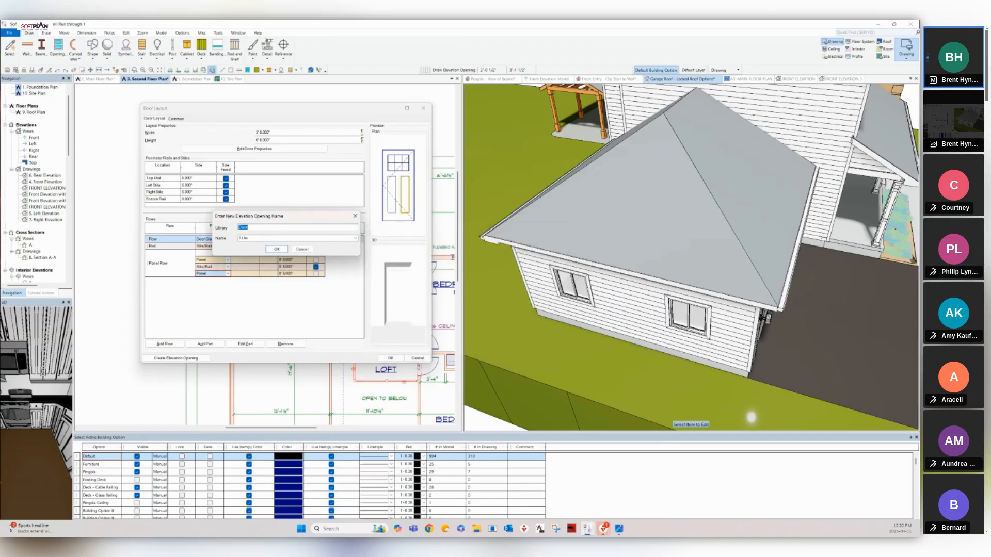
{"action": "key", "text": "Tab"}
{"action": "type", "text": "FF"}
{"action": "key", "text": "Return"}
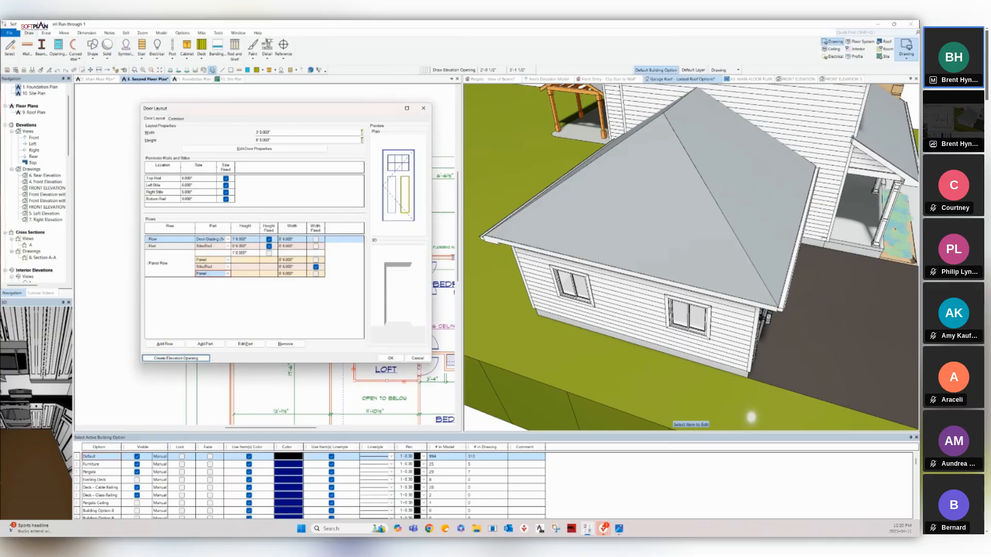
{"action": "left_click", "coordinate": [391, 358]}
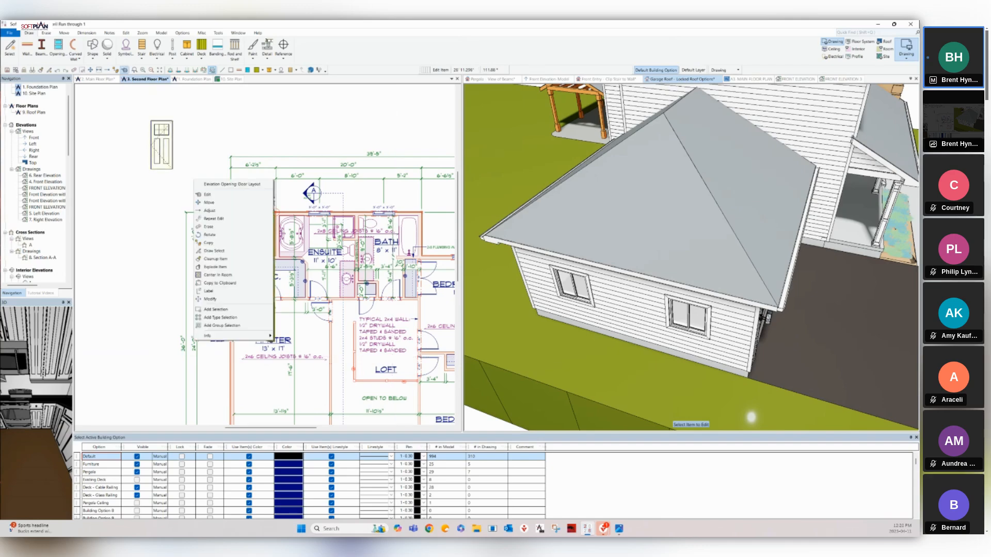
Reopen the door layout to check it, then close it unchanged.
{"action": "left_click", "coordinate": [207, 195]}
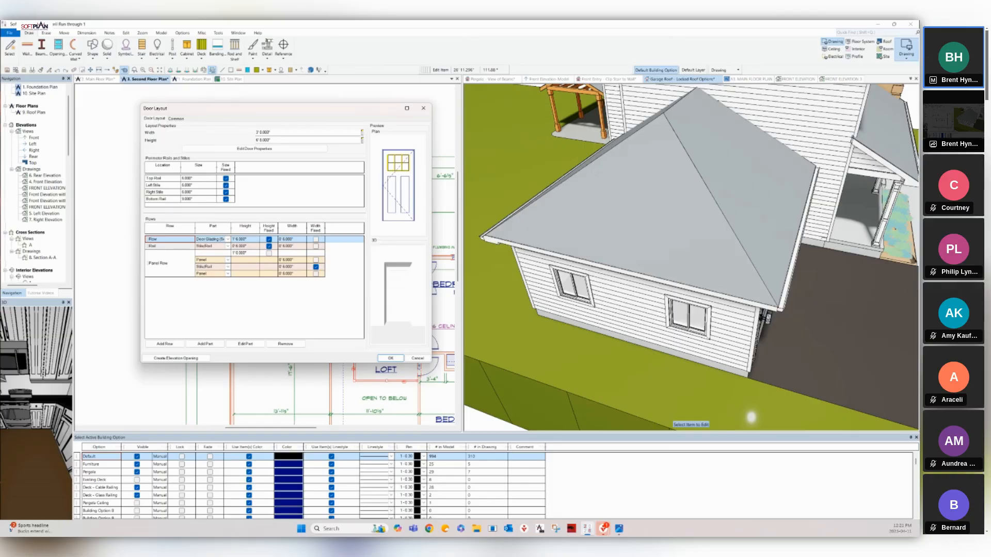
{"action": "left_click", "coordinate": [417, 359]}
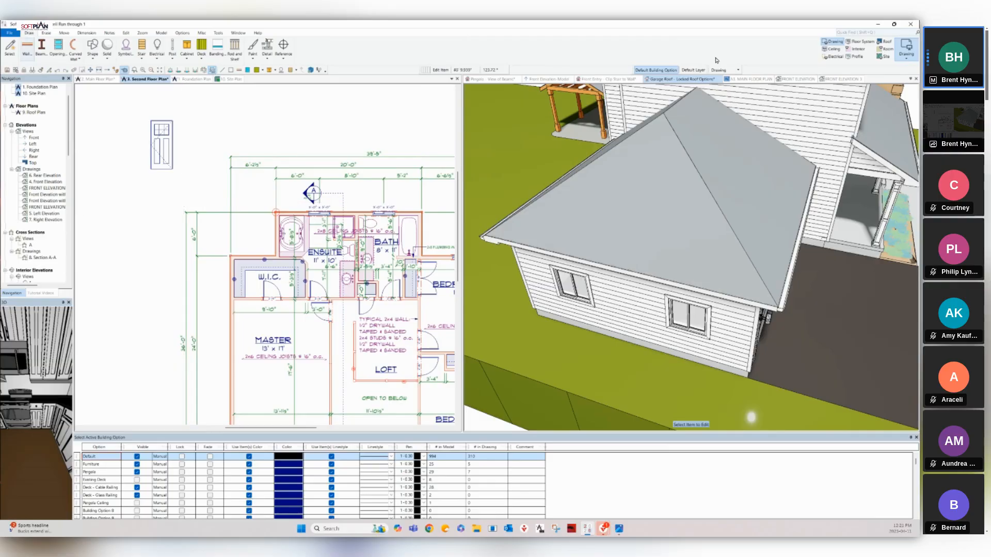
{"action": "key", "text": "alt+f"}
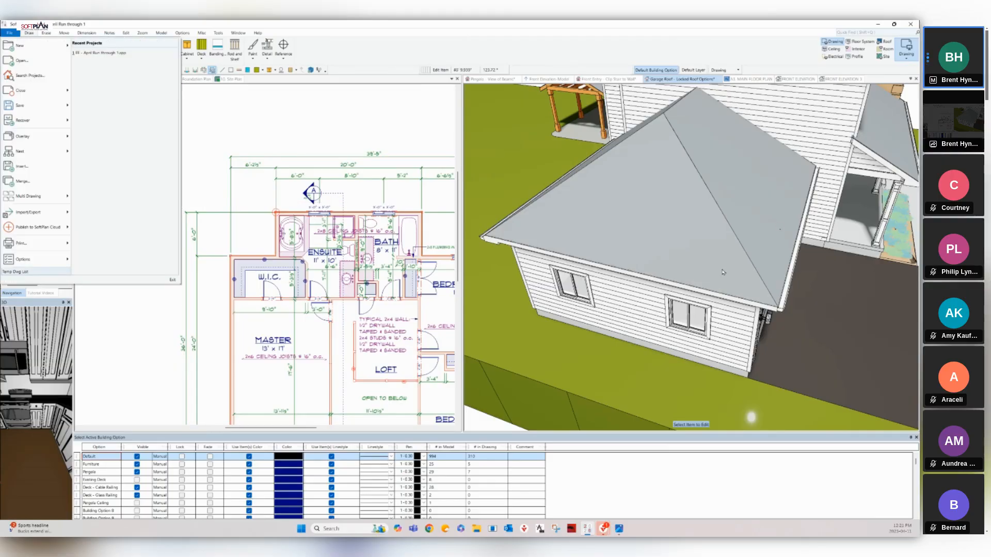
Open the System Library configuration showing Openings and select the Exterior Door library.
{"action": "mouse_move", "coordinate": [27, 259]}
{"action": "mouse_move", "coordinate": [101, 261]}
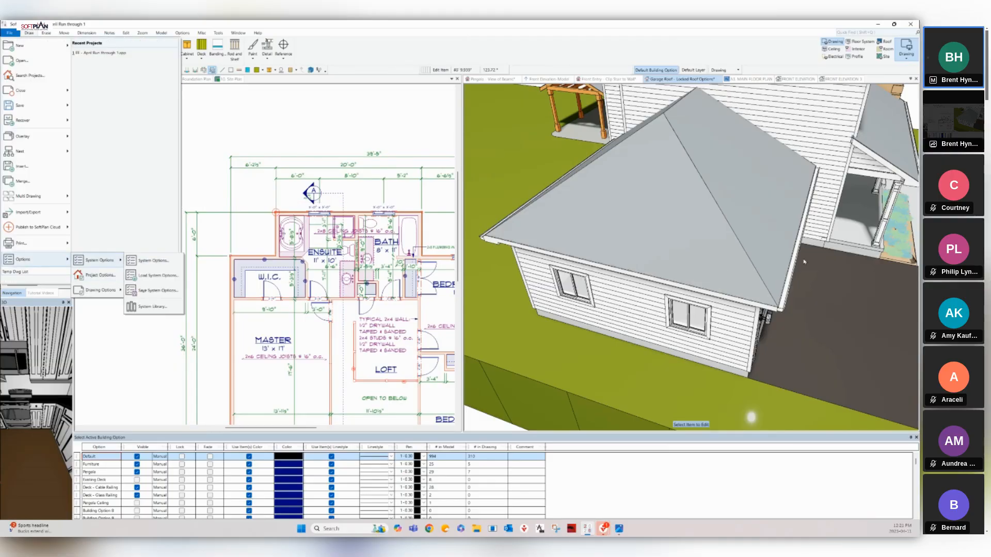
{"action": "left_click", "coordinate": [151, 307]}
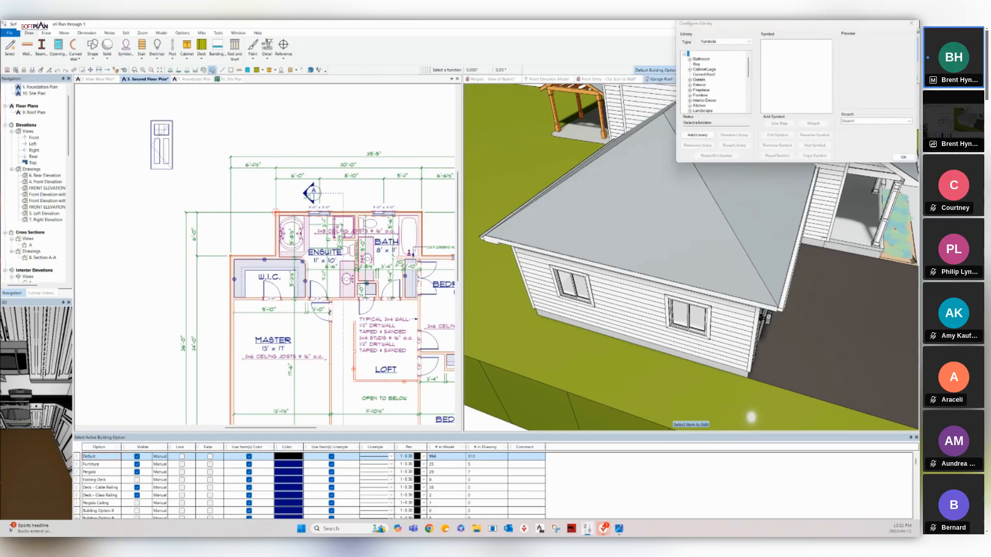
{"action": "left_click_drag", "start_coordinate": [750, 24], "coordinate": [174, 66]}
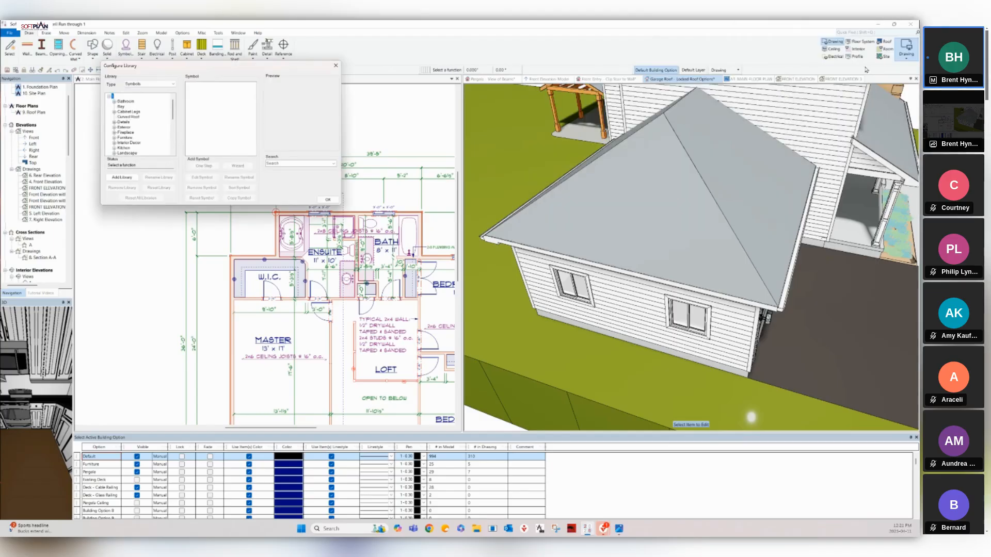
{"action": "left_click", "coordinate": [163, 84]}
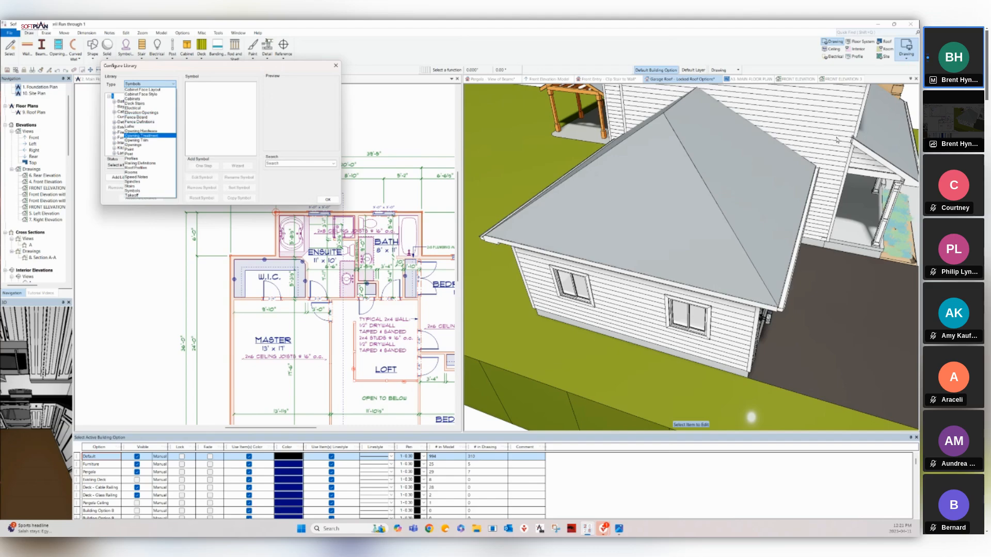
{"action": "left_click", "coordinate": [147, 145]}
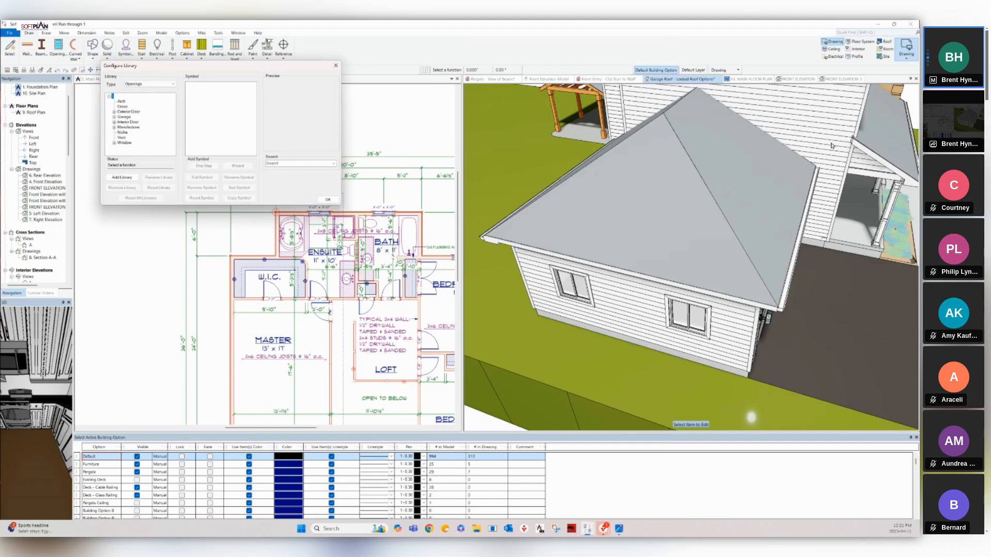
{"action": "left_click", "coordinate": [129, 111]}
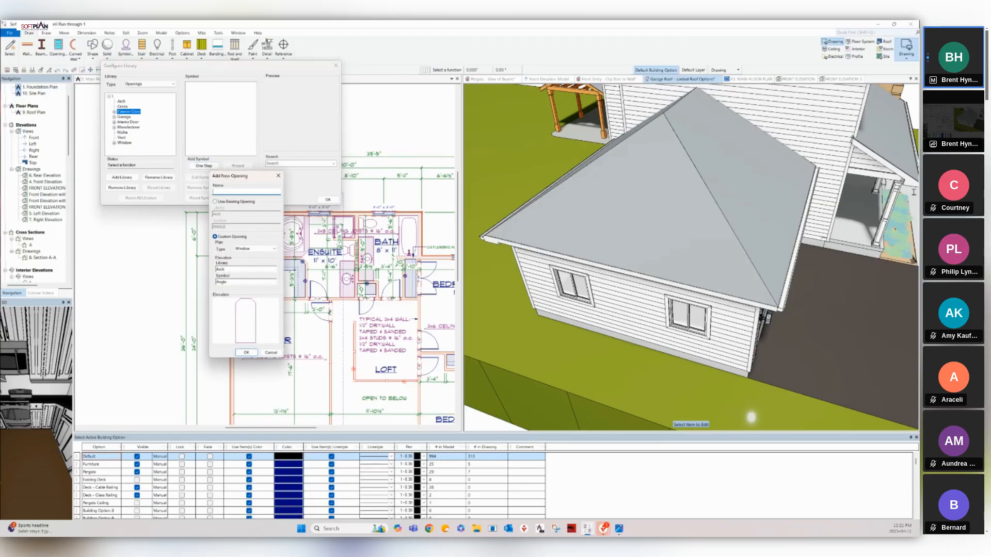
Name the new opening 'FT Craftsman' and give it the FF Craftsman door elevation.
{"action": "type", "text": "FT Craftsman door"}
{"action": "left_click", "coordinate": [230, 269]}
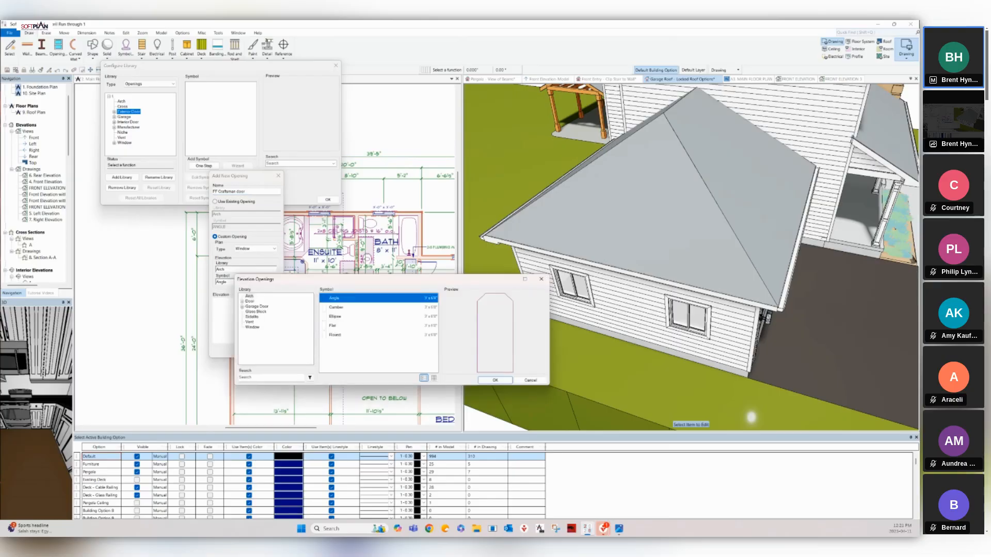
{"action": "double_click", "coordinate": [250, 301]}
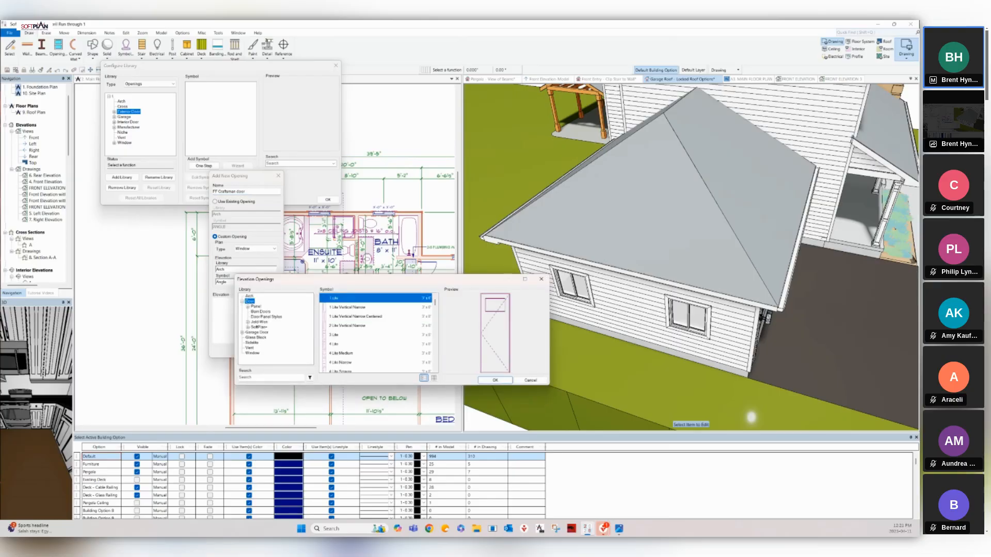
{"action": "scroll", "coordinate": [377, 333], "scroll_direction": "down", "scroll_amount": 10}
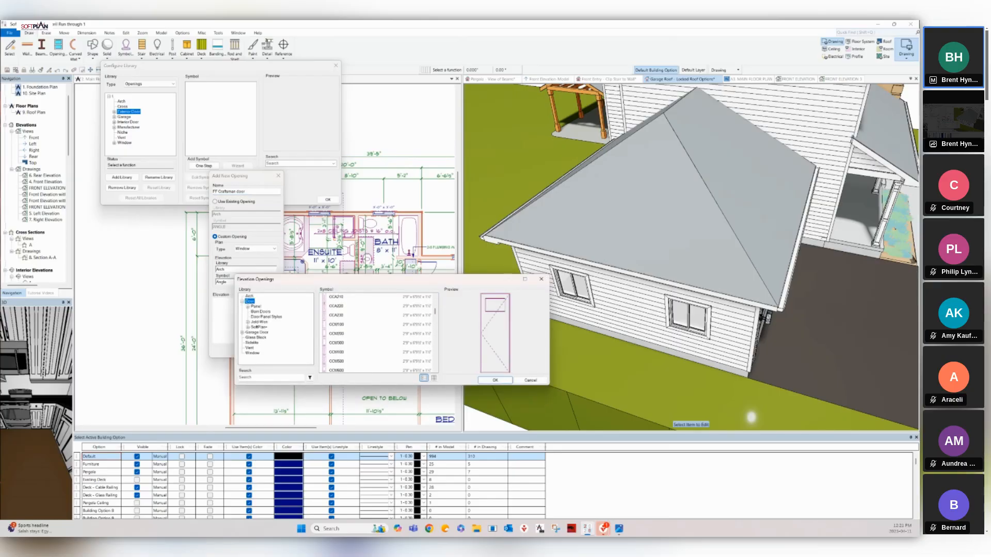
{"action": "scroll", "coordinate": [376, 333], "scroll_direction": "down", "scroll_amount": 15}
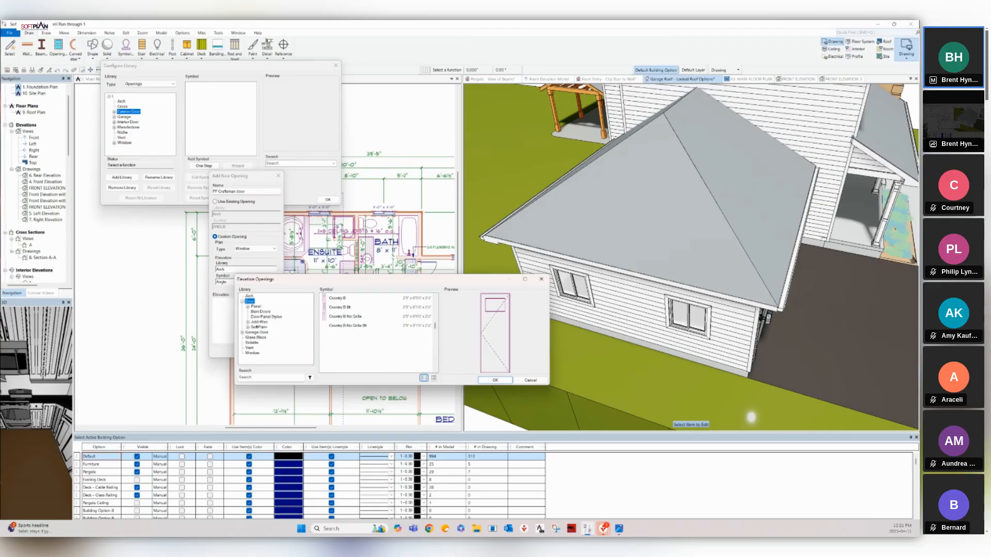
{"action": "scroll", "coordinate": [377, 333], "scroll_direction": "down", "scroll_amount": 5}
{"action": "scroll", "coordinate": [377, 333], "scroll_direction": "down", "scroll_amount": 2}
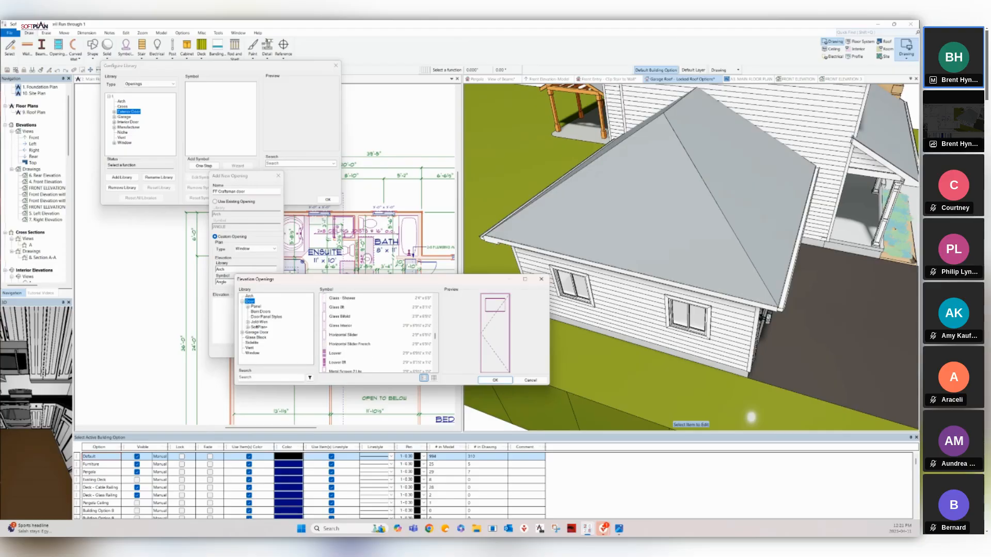
{"action": "scroll", "coordinate": [376, 333], "scroll_direction": "up", "scroll_amount": 1}
{"action": "scroll", "coordinate": [377, 333], "scroll_direction": "up", "scroll_amount": 1}
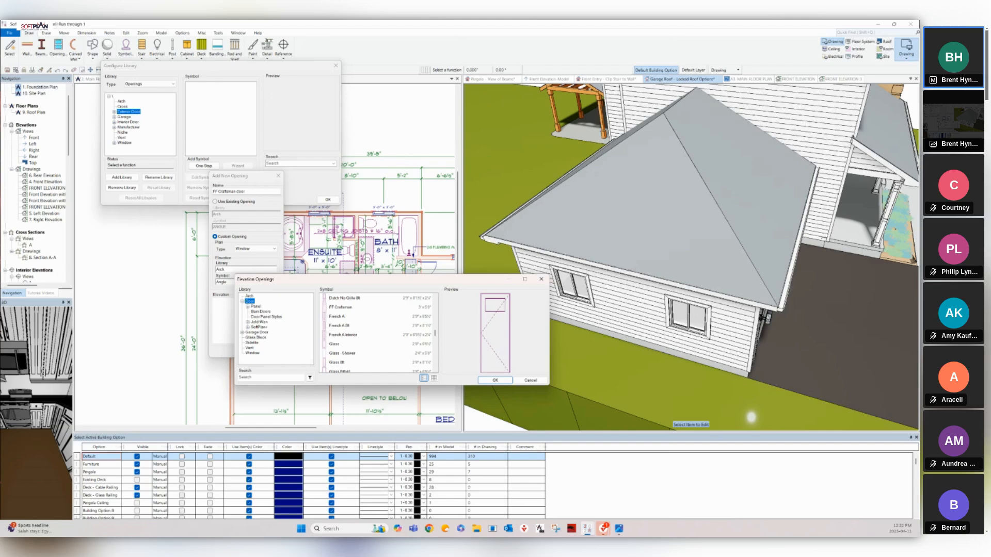
{"action": "left_click", "coordinate": [342, 307]}
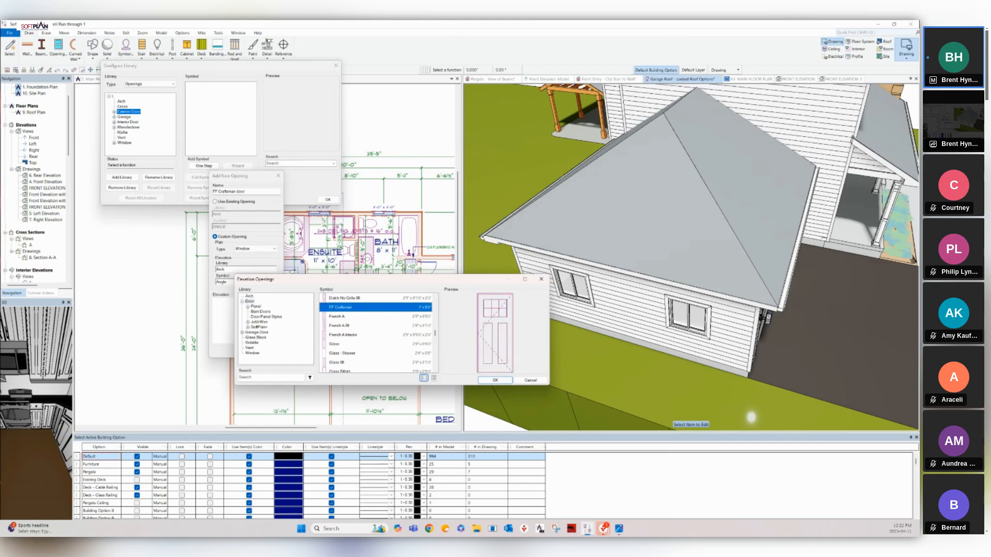
{"action": "left_click", "coordinate": [494, 380]}
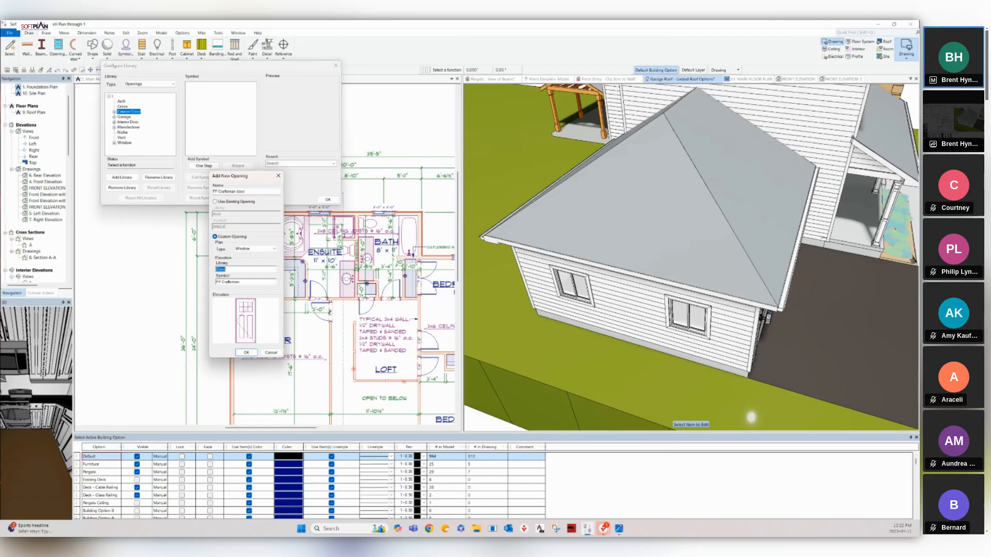
Create the opening, accept its settings, and close the Exterior Door library configuration.
{"action": "key", "text": "Return"}
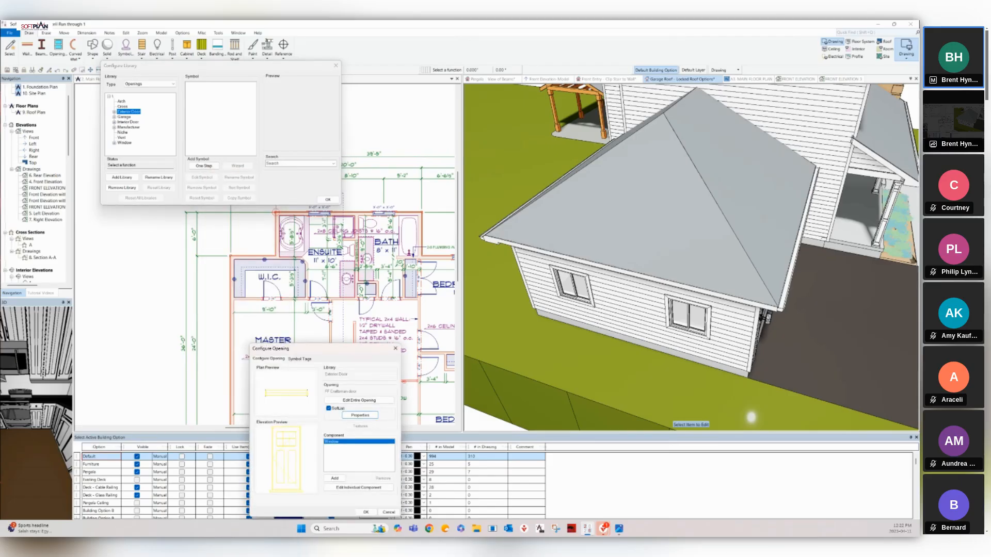
{"action": "left_click_drag", "start_coordinate": [289, 348], "coordinate": [249, 237]}
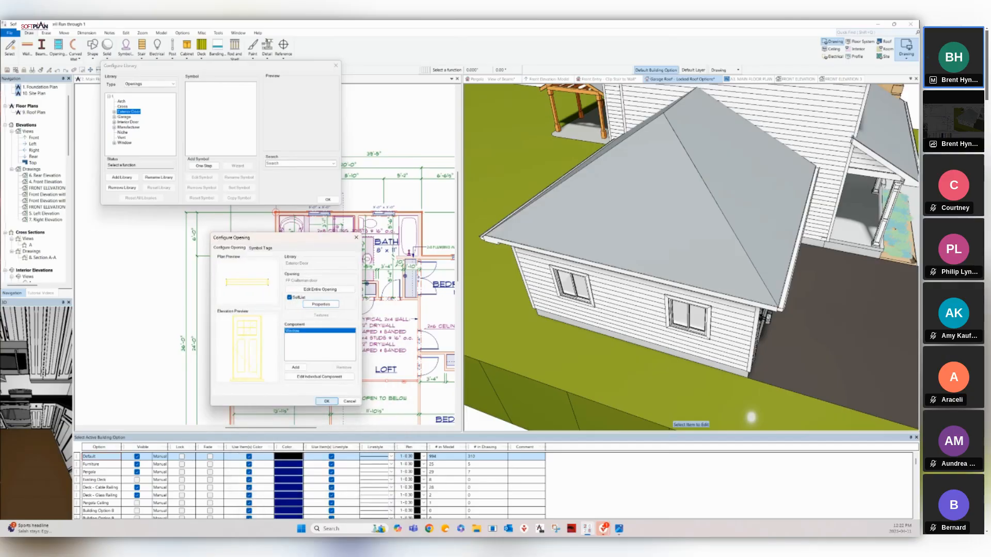
{"action": "left_click", "coordinate": [327, 401]}
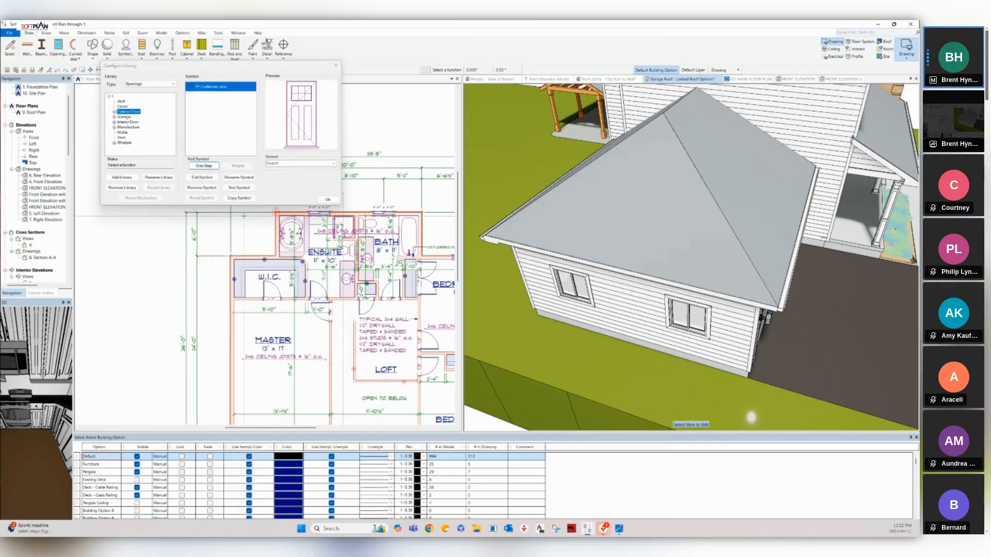
{"action": "left_click", "coordinate": [327, 199]}
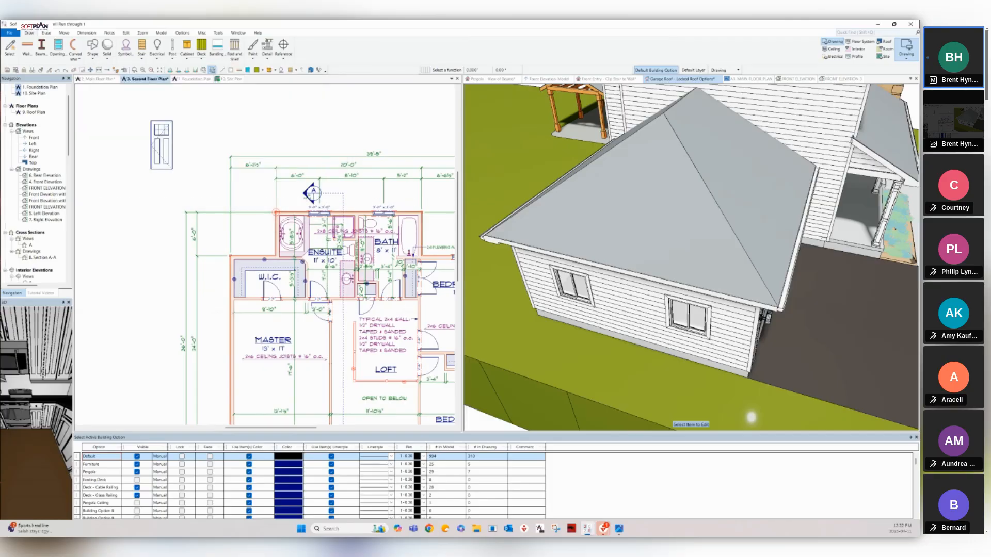
{"action": "left_click", "coordinate": [751, 417]}
Swap the door on the garage side wall for the FF Craftsman door.
{"action": "middle_click_drag", "start_coordinate": [751, 417], "coordinate": [630, 238]}
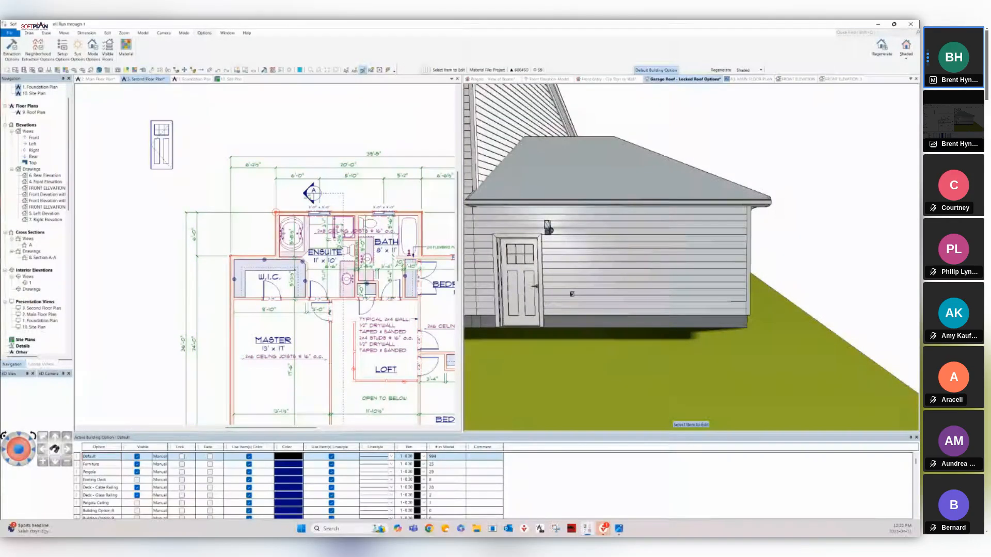
{"action": "left_click", "coordinate": [521, 283]}
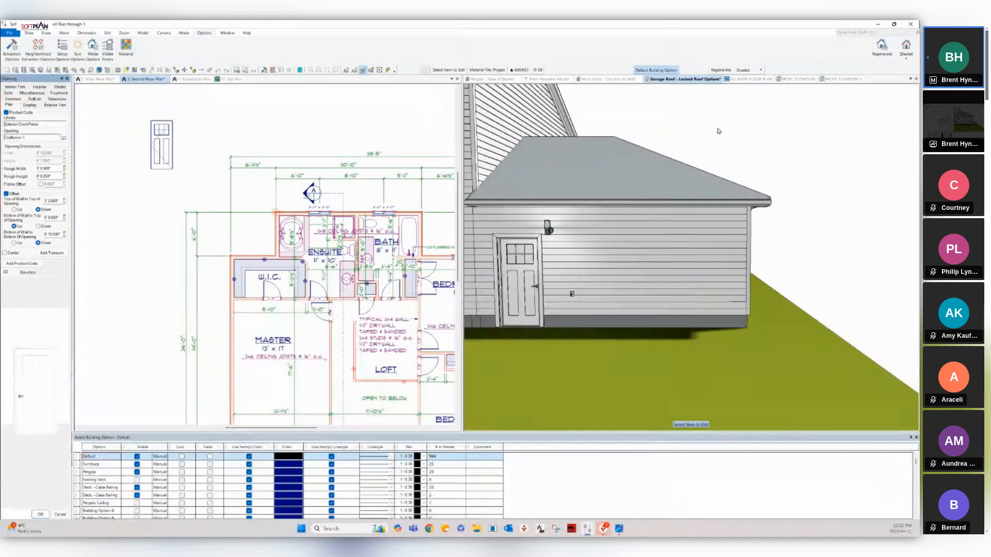
{"action": "key", "text": "space"}
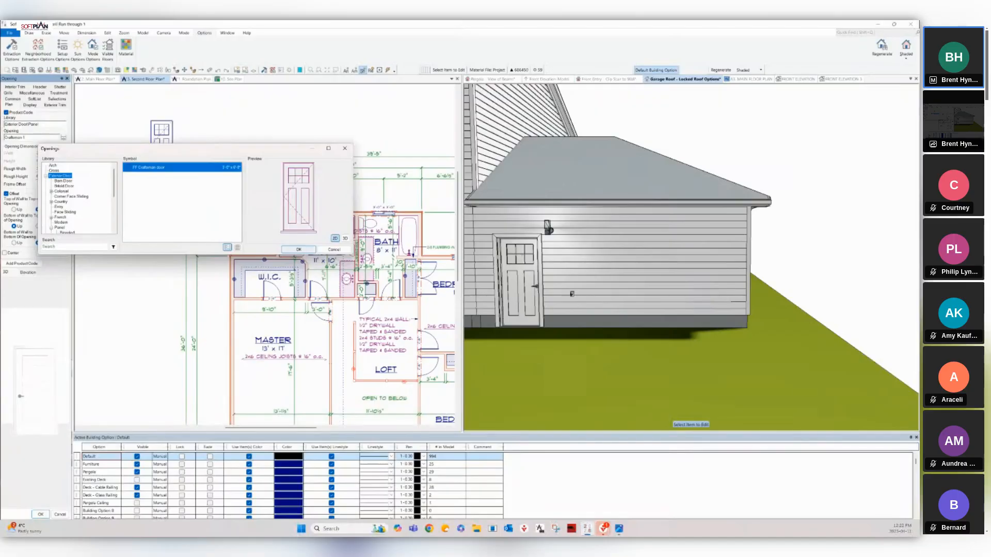
{"action": "key", "text": "Return"}
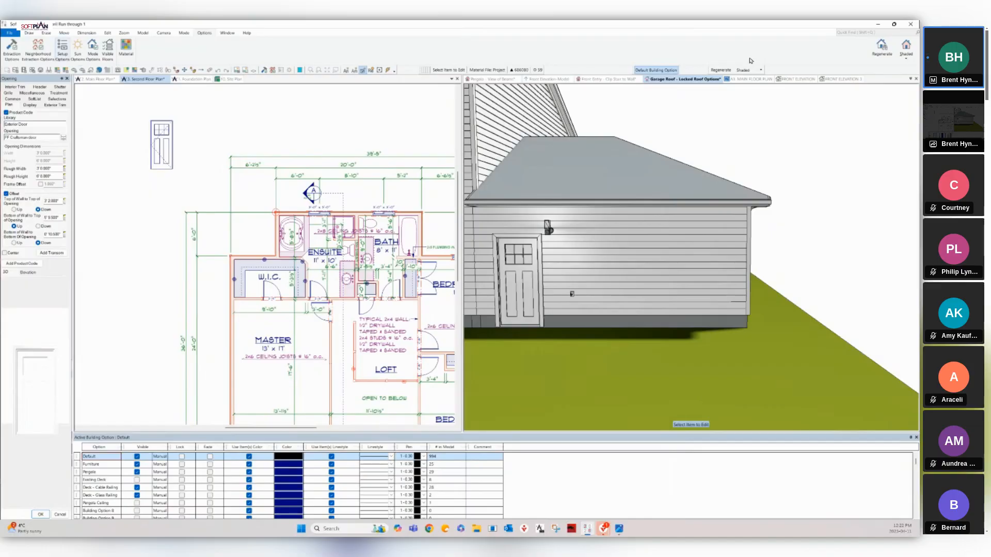
{"action": "key", "text": "Escape"}
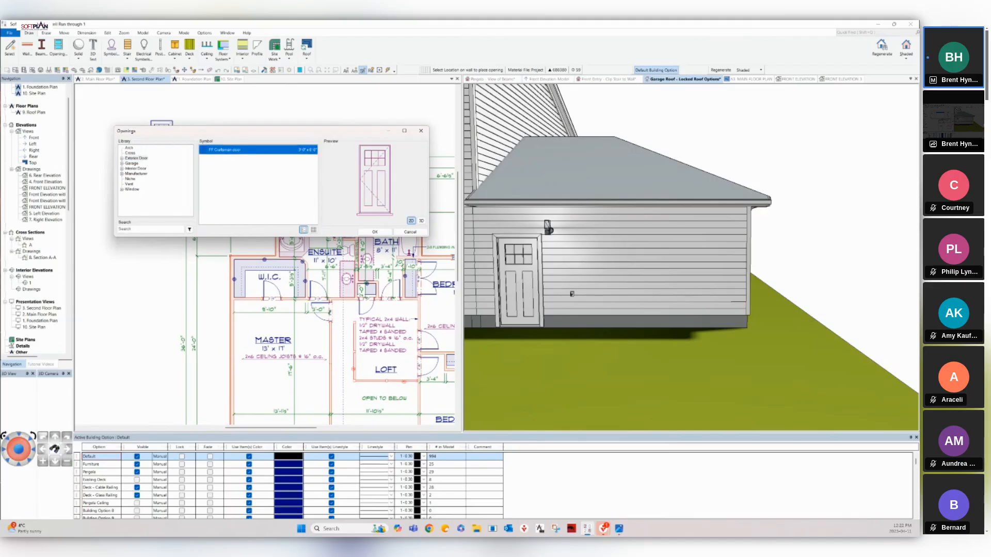
Inspect the new FF Craftsman garage door in 3D, then go to the Front Entry - Clip Stair to Wall view.
{"action": "key", "text": "Return"}
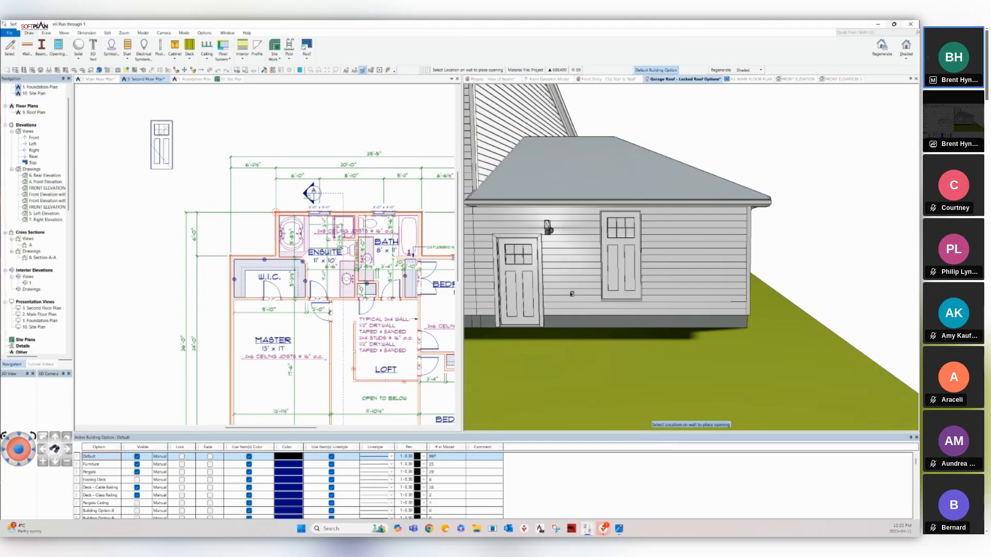
{"action": "middle_click_drag", "start_coordinate": [733, 258], "coordinate": [496, 248]}
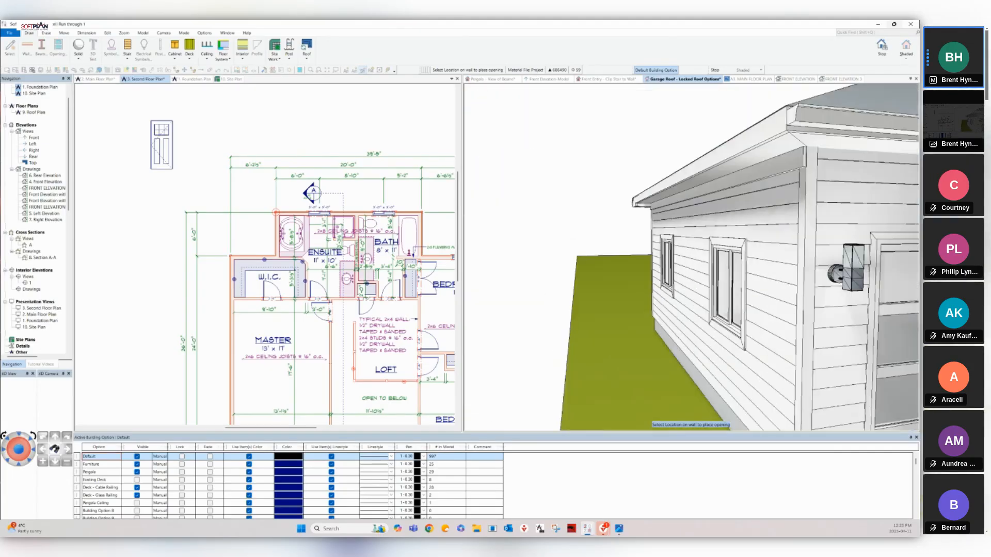
{"action": "middle_click_drag", "start_coordinate": [691, 258], "coordinate": [557, 207]}
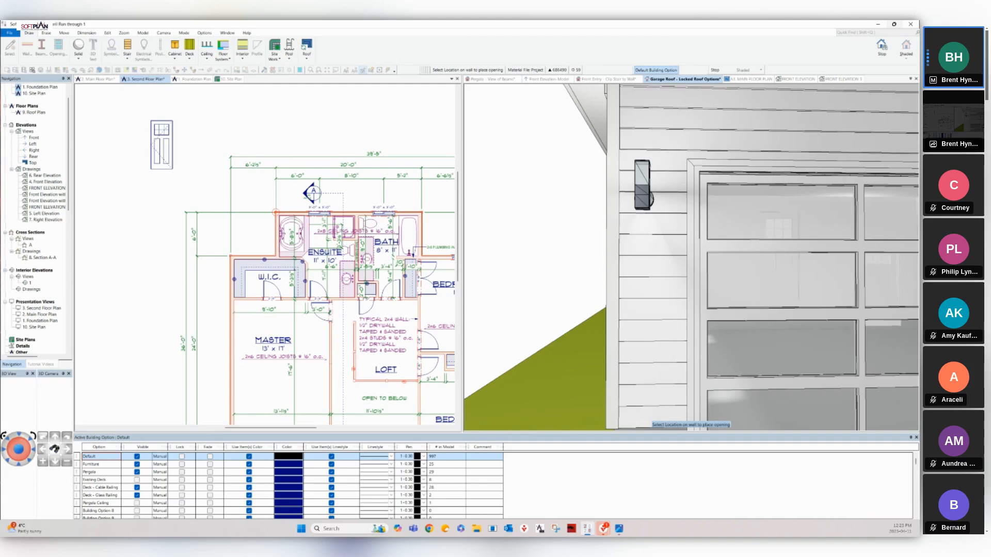
{"action": "scroll", "coordinate": [692, 289], "scroll_direction": "down", "scroll_amount": 5}
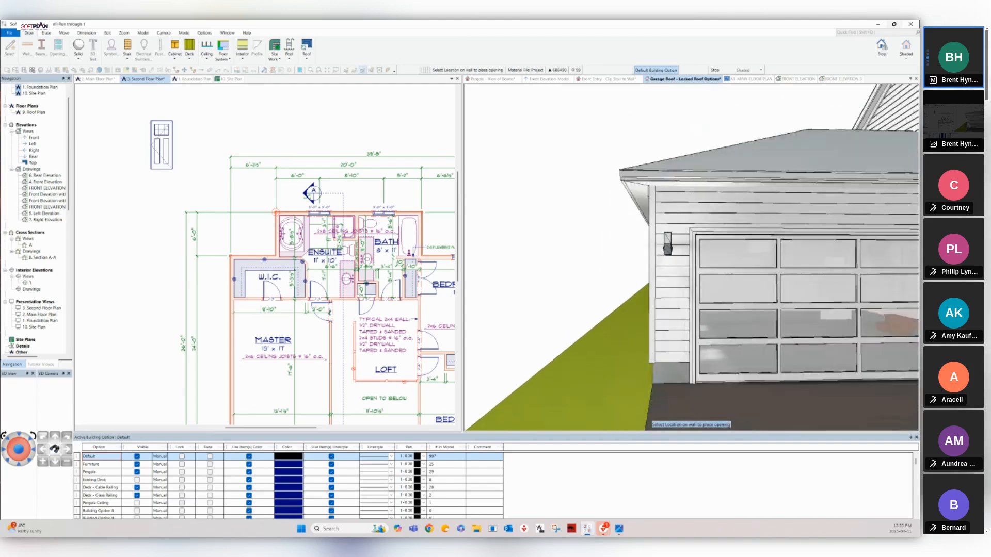
{"action": "middle_click_drag", "start_coordinate": [692, 258], "coordinate": [568, 258]}
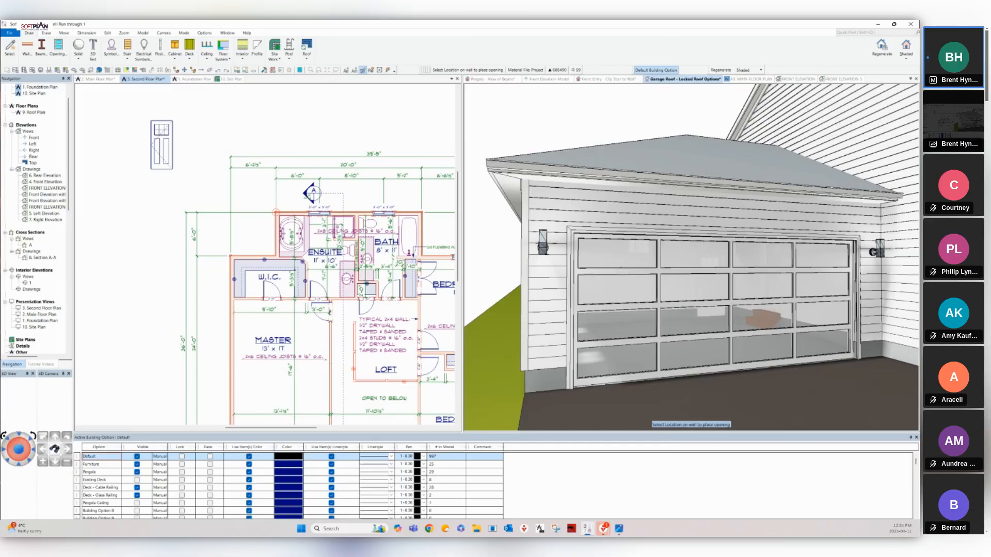
{"action": "left_click", "coordinate": [609, 79]}
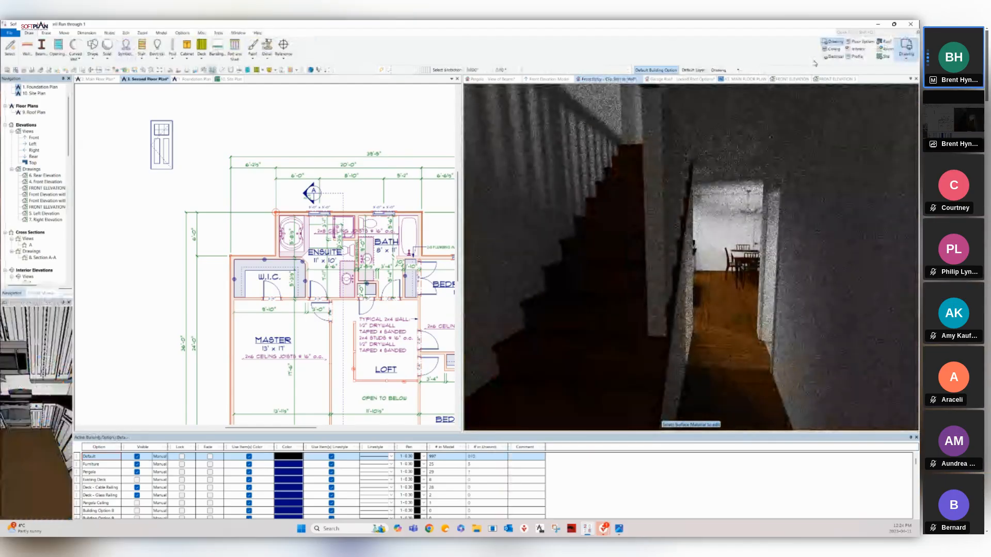
Switch to the 2. Main Floor Plan view, leaving the drafting mode unchanged.
{"action": "left_click", "coordinate": [98, 79]}
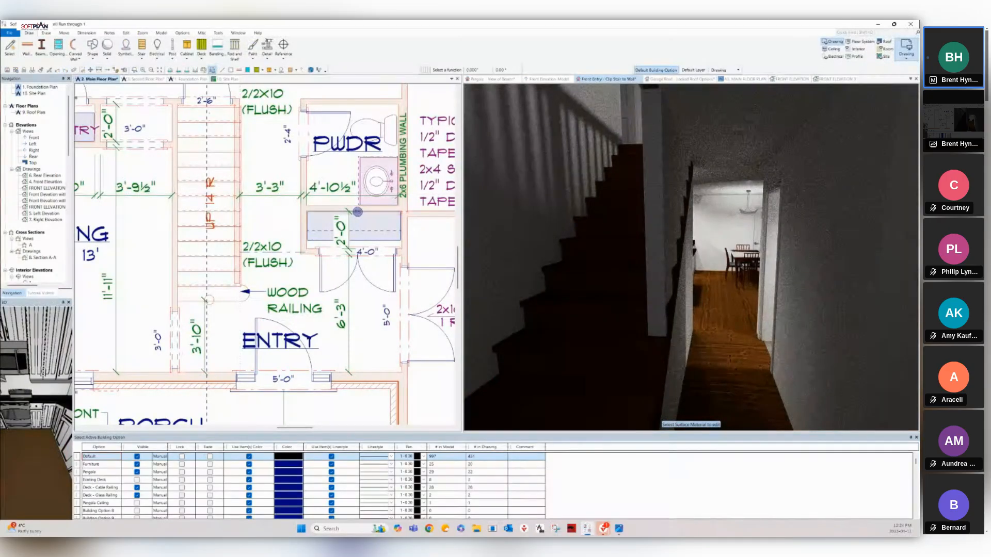
{"action": "left_click", "coordinate": [906, 52]}
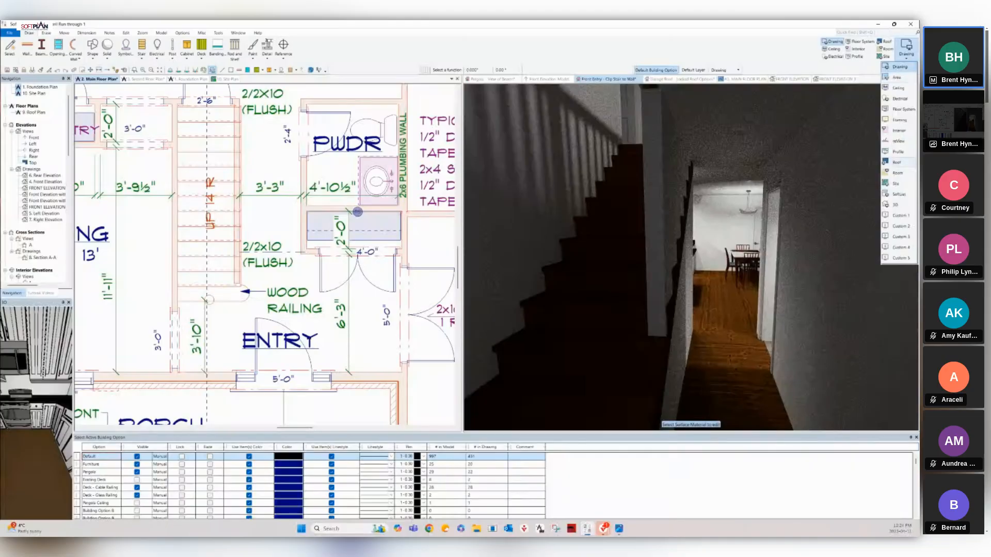
{"action": "key", "text": "Escape"}
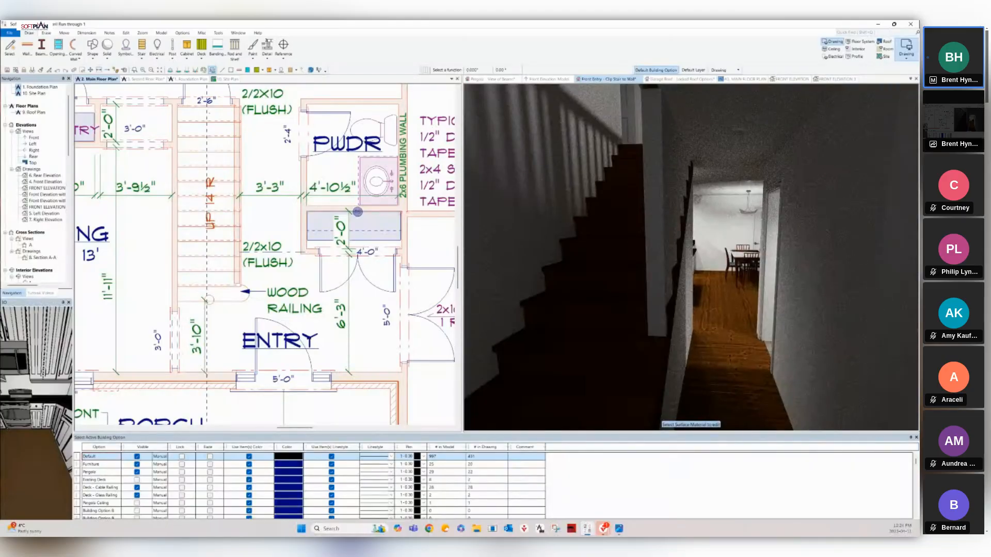
Render the Front Entry 3D view Shaded and turn it to show the stair's side.
{"action": "left_click", "coordinate": [609, 79]}
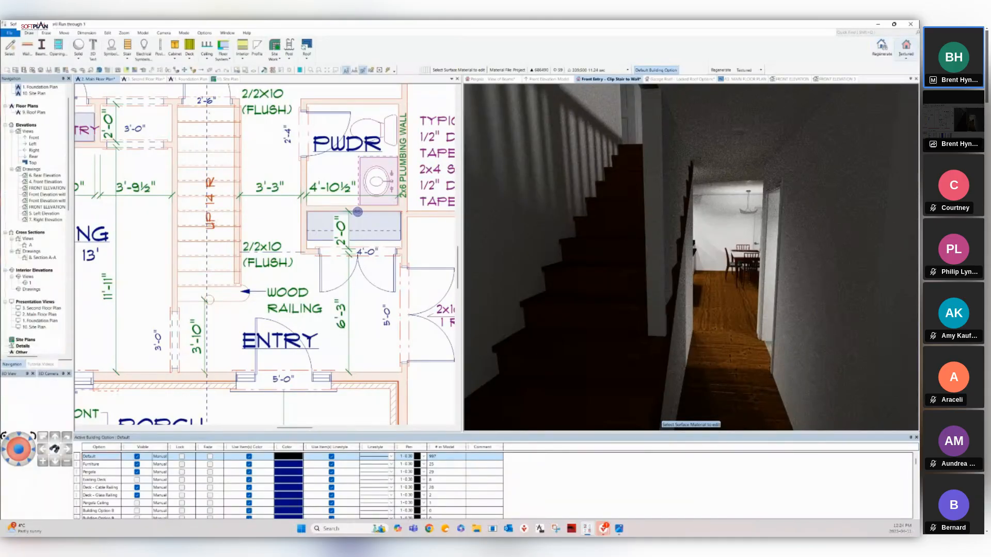
{"action": "left_click", "coordinate": [905, 49]}
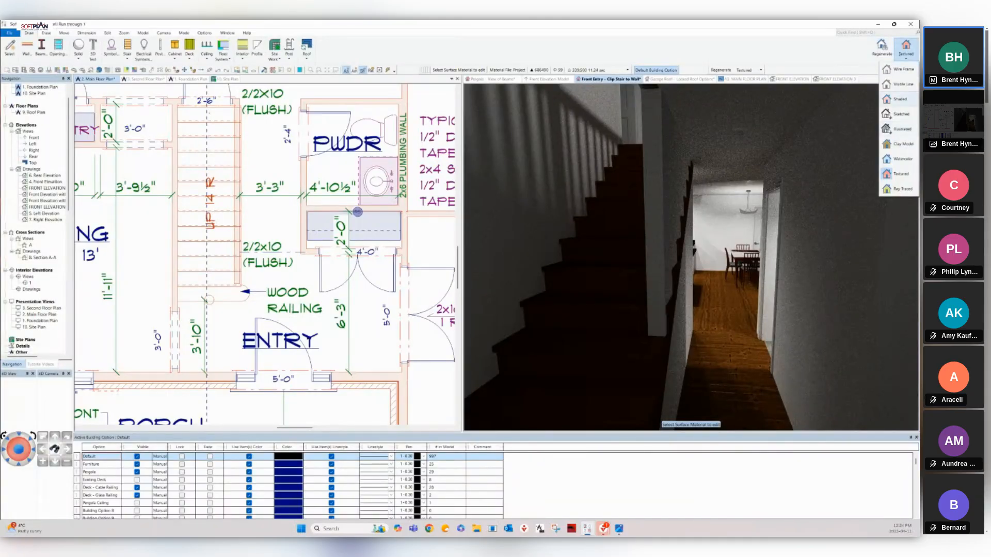
{"action": "left_click", "coordinate": [898, 99]}
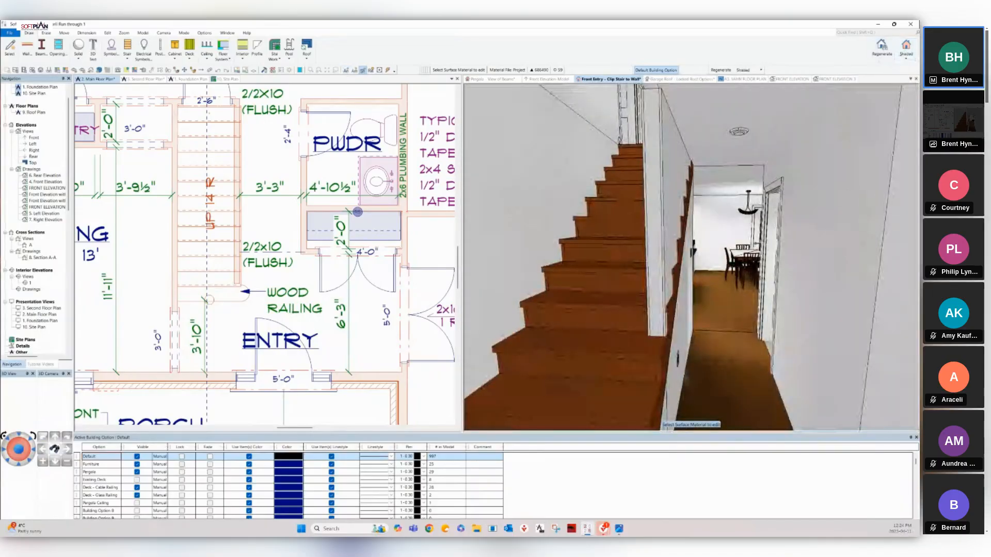
{"action": "key", "text": "Left"}
{"action": "middle_click_drag", "start_coordinate": [702, 310], "coordinate": [630, 283]}
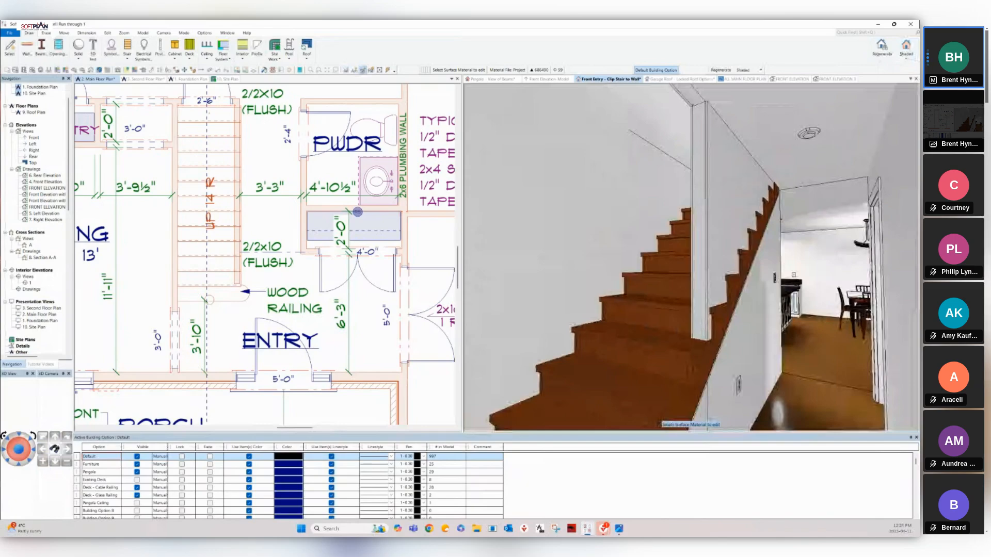
{"action": "key", "text": "Down"}
{"action": "key", "text": "Down"}
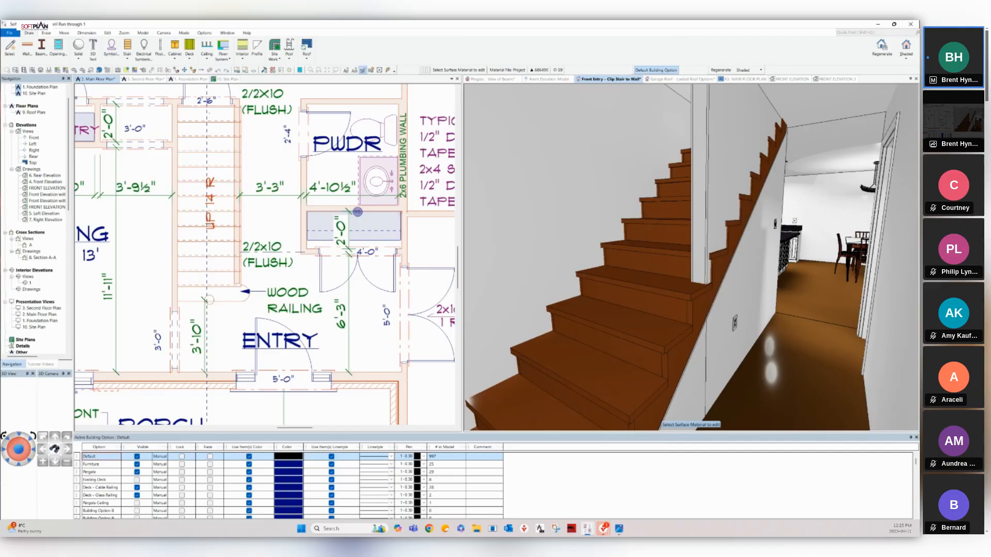
Clip the entry stair to the Partition 3.5" wall using the stair's right-click menu.
{"action": "left_click", "coordinate": [357, 212]}
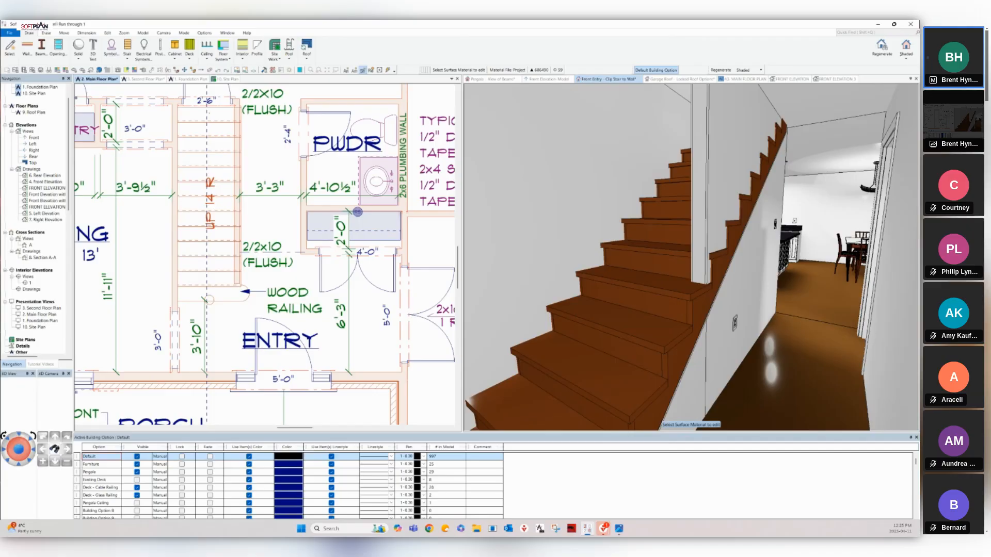
{"action": "right_click", "coordinate": [238, 234]}
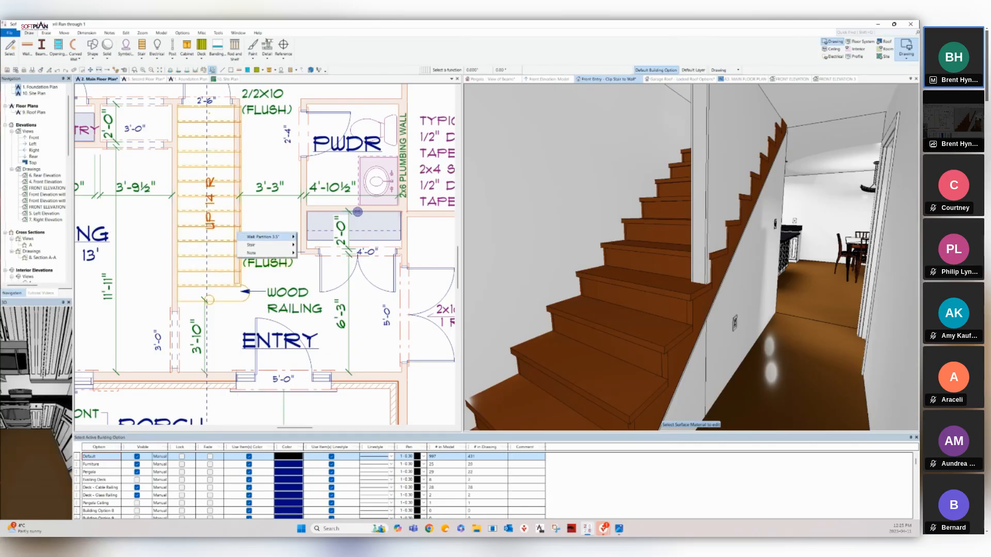
{"action": "mouse_move", "coordinate": [266, 236]}
{"action": "left_click", "coordinate": [236, 220]}
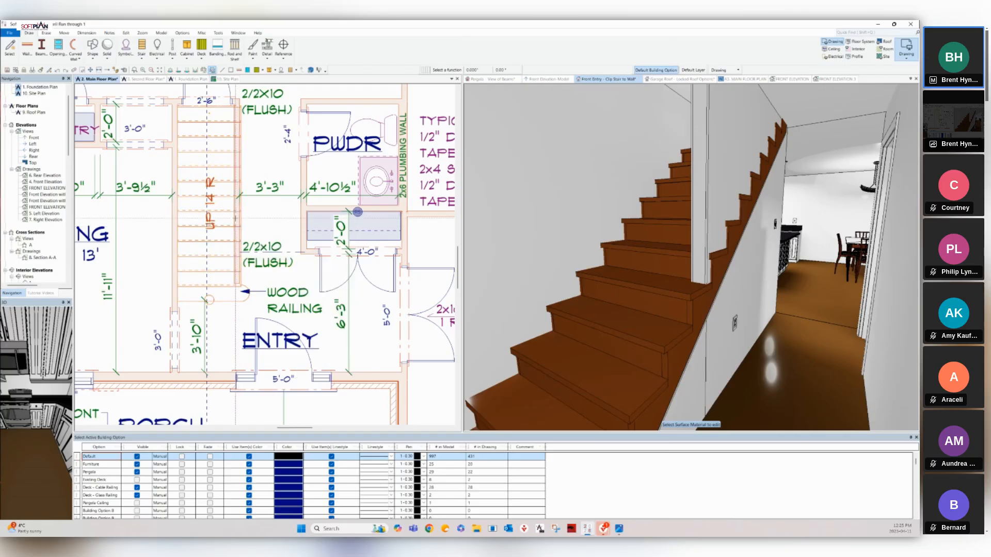
{"action": "right_click", "coordinate": [236, 219]}
{"action": "mouse_move", "coordinate": [263, 223]}
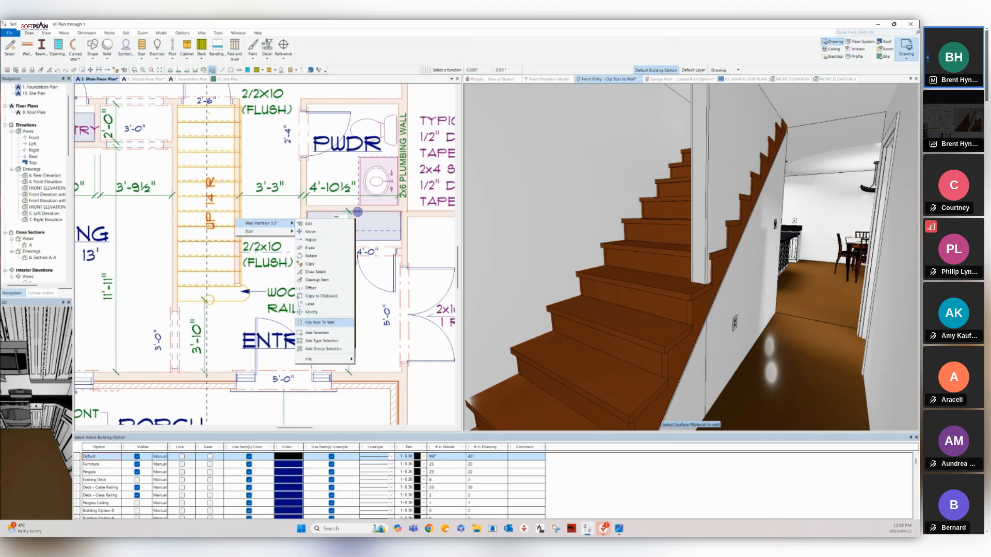
{"action": "left_click", "coordinate": [318, 323]}
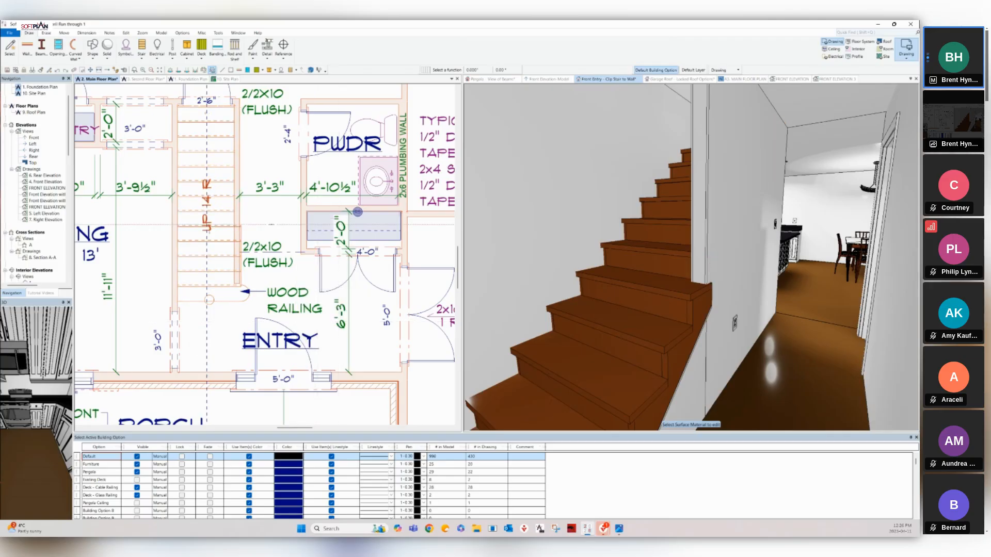
{"action": "scroll", "coordinate": [185, 215], "scroll_direction": "up", "scroll_amount": 3}
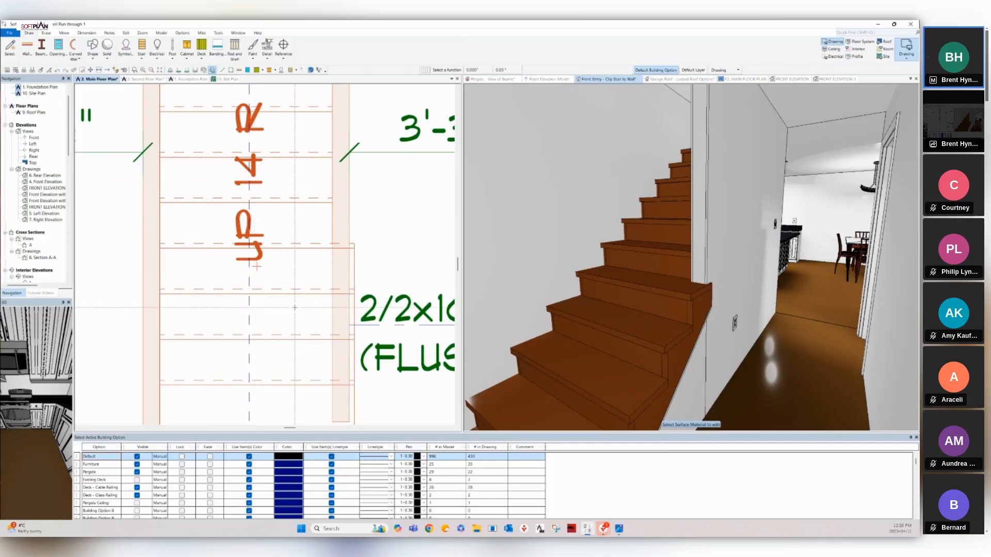
{"action": "right_click", "coordinate": [294, 309]}
Turn on Right Rail for the entry stair, then bring up the FRONT ELEVATION view.
{"action": "left_click", "coordinate": [308, 323]}
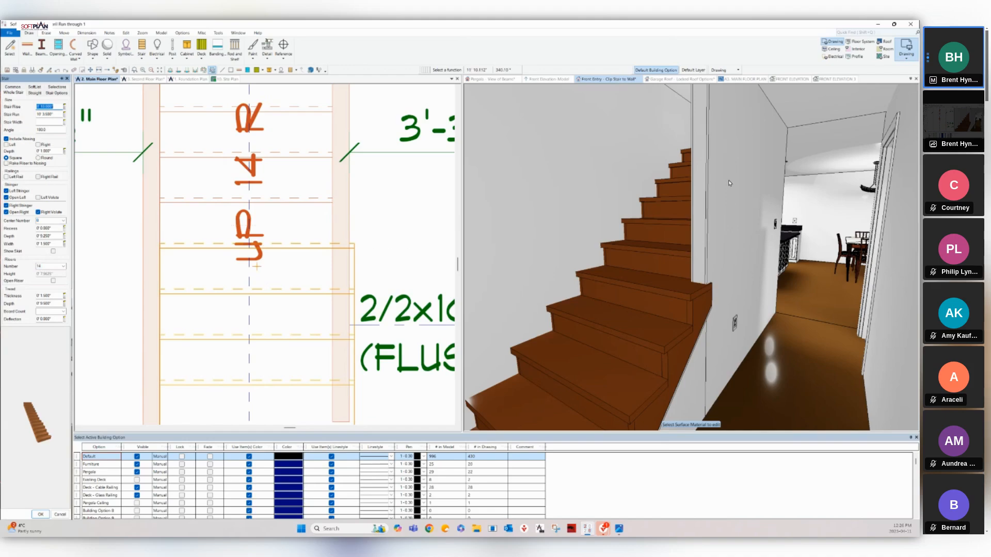
{"action": "left_click", "coordinate": [38, 176]}
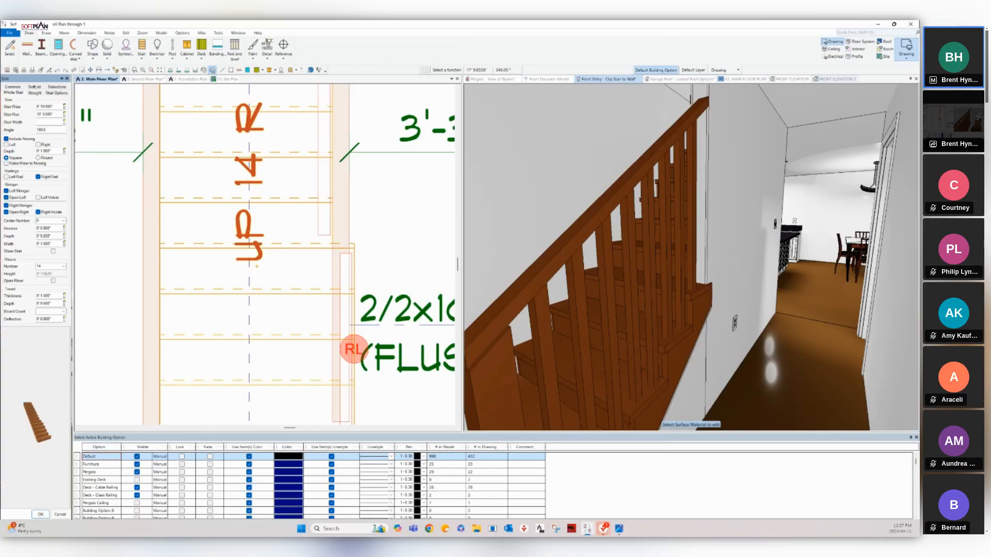
{"action": "left_click", "coordinate": [798, 78]}
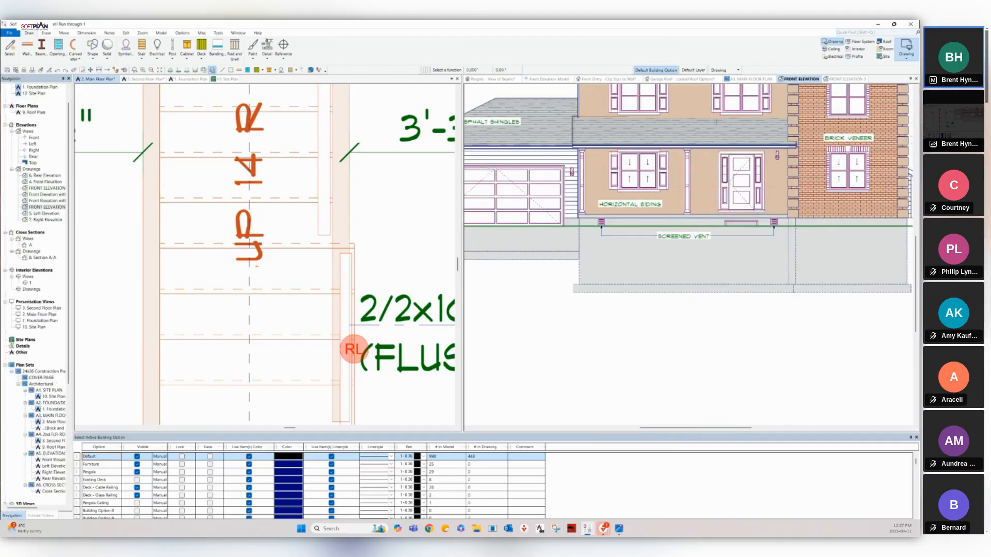
Move from FRONT ELEVATION 3 to the Front Elevation-Model view of the house.
{"action": "scroll", "coordinate": [758, 127], "scroll_direction": "down", "scroll_amount": 1}
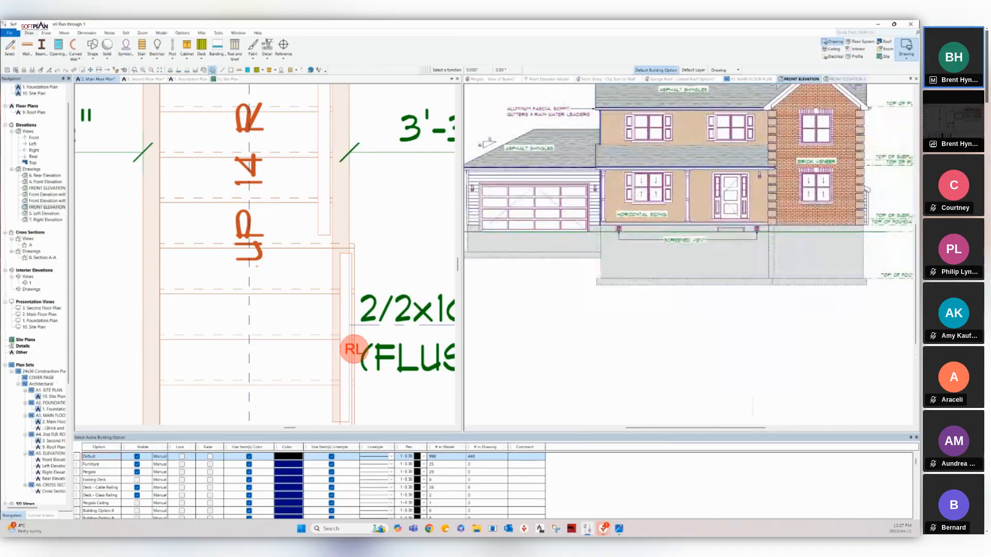
{"action": "left_click", "coordinate": [847, 79]}
{"action": "left_click", "coordinate": [552, 79]}
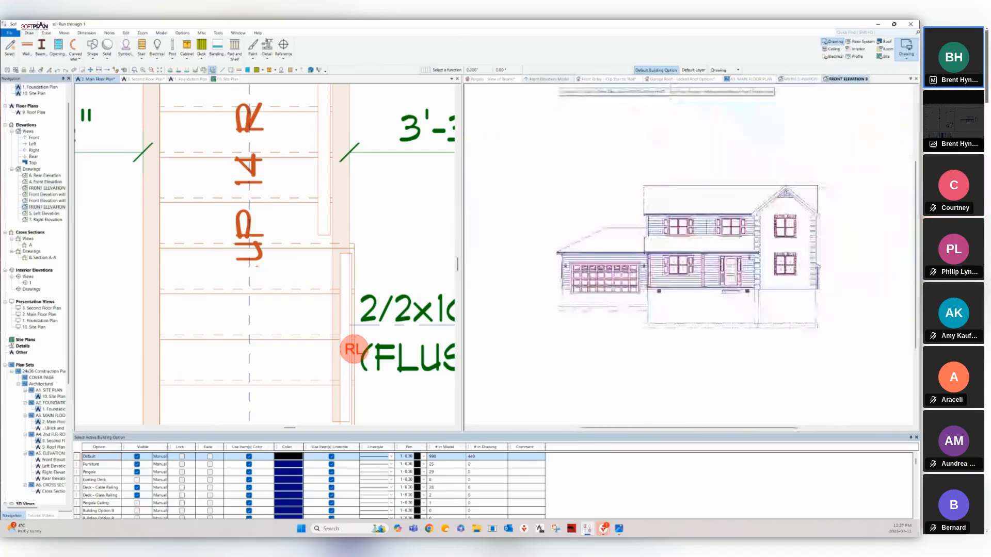
{"action": "scroll", "coordinate": [570, 287], "scroll_direction": "up", "scroll_amount": 5}
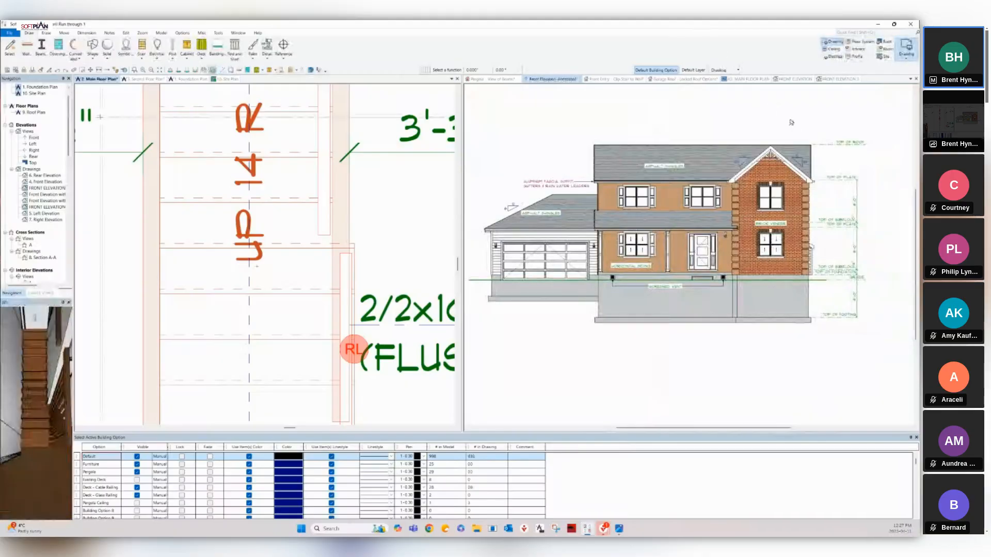
{"action": "key", "text": "alt+f"}
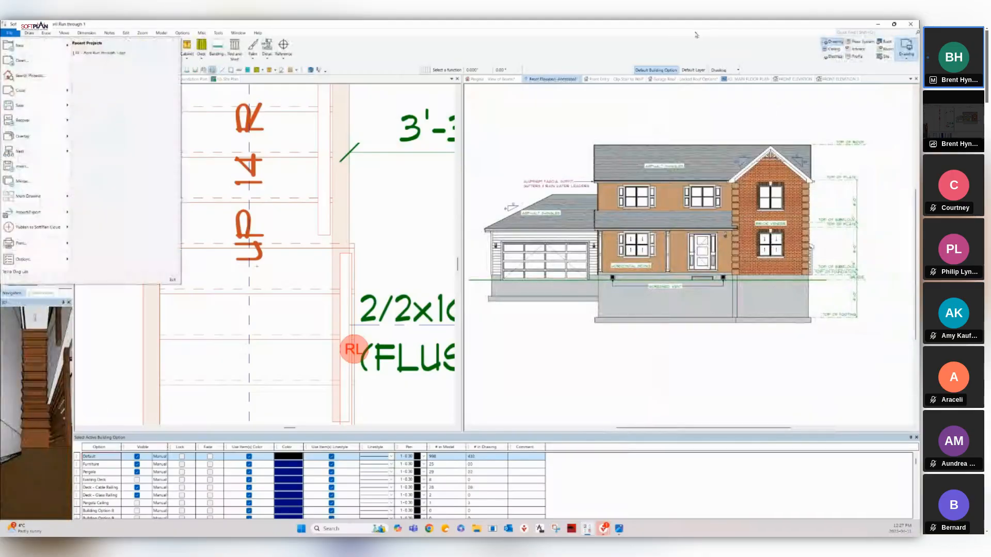
{"action": "mouse_move", "coordinate": [23, 260]}
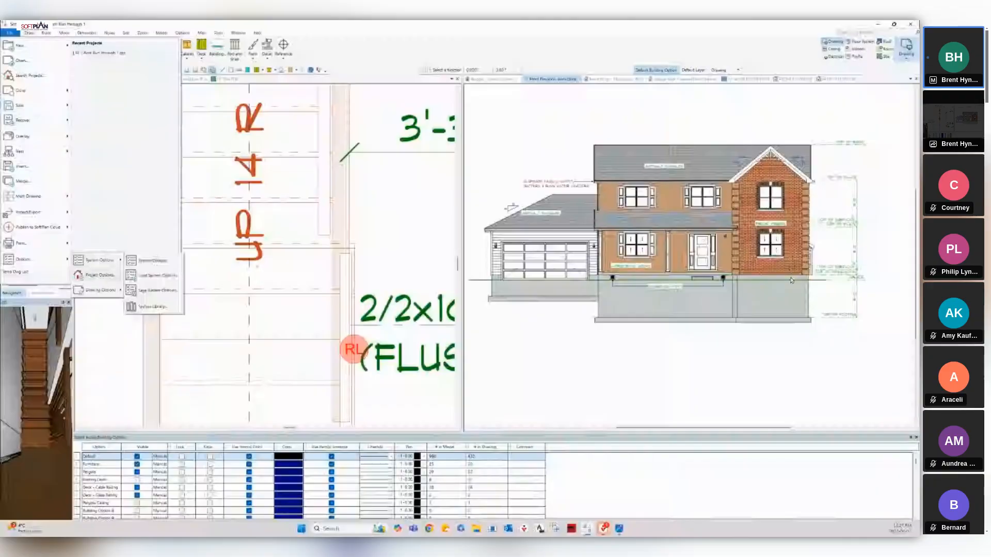
{"action": "left_click", "coordinate": [99, 275]}
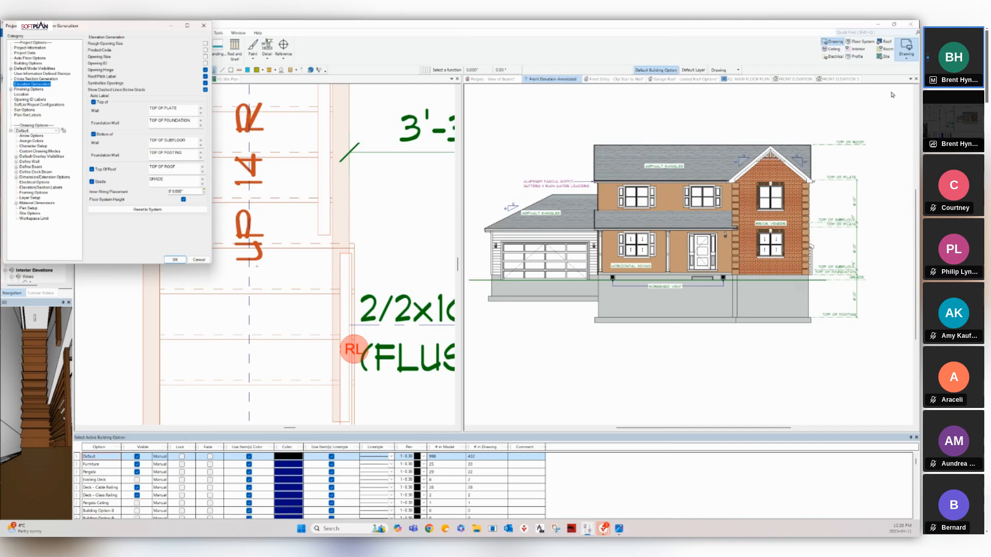
{"action": "key", "text": "Escape"}
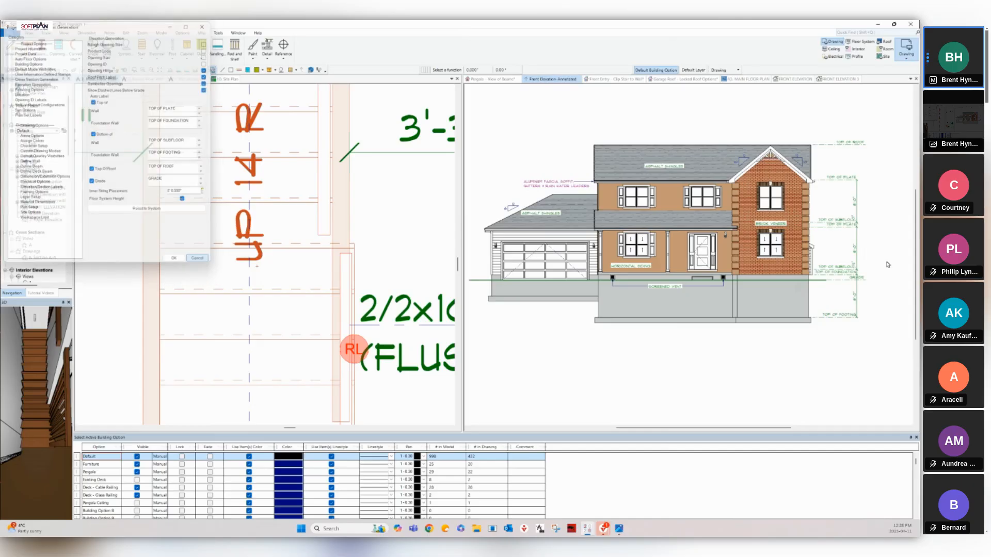
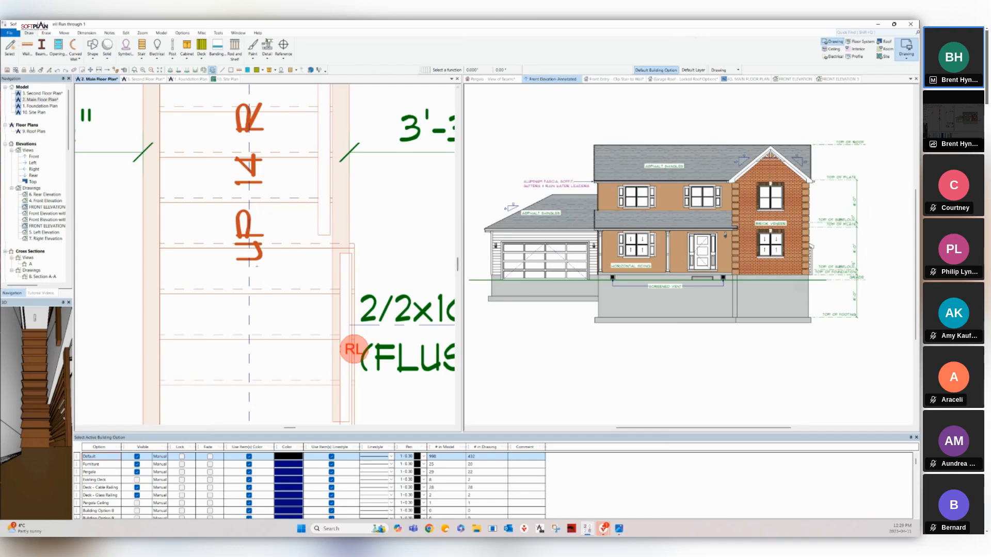
From the Front Elevation-Annotated view, Save As a new drawing named 'FF Front Elevation'.
{"action": "left_click", "coordinate": [712, 114]}
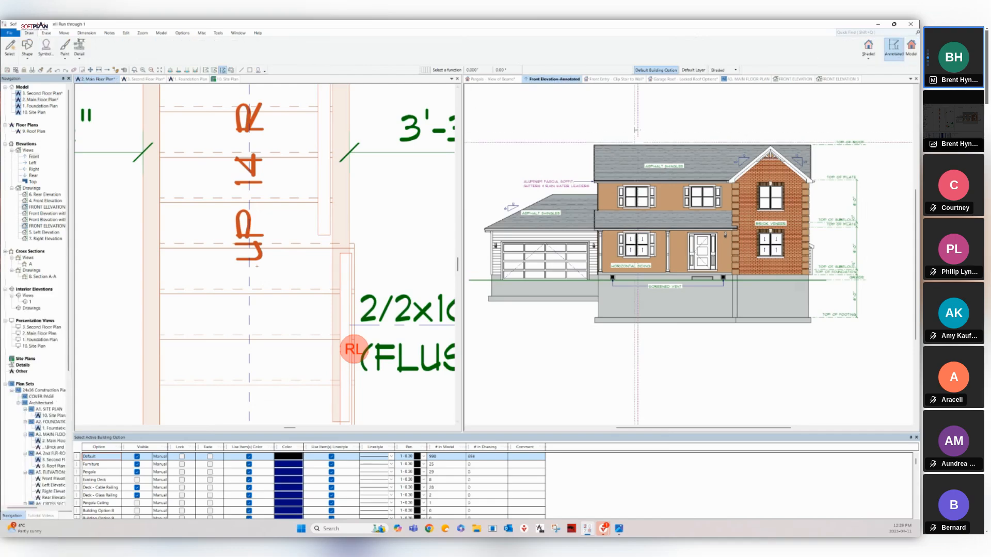
{"action": "left_click", "coordinate": [9, 33]}
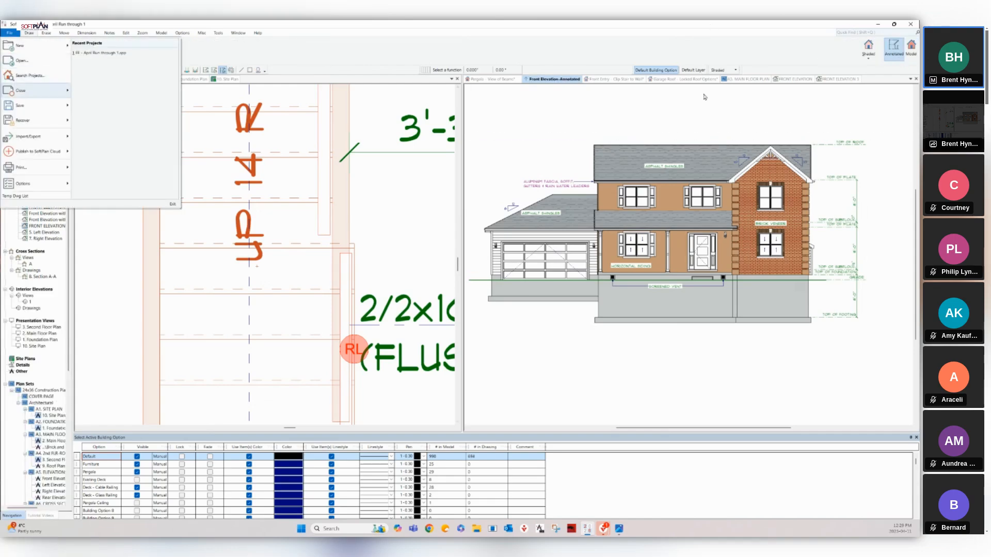
{"action": "mouse_move", "coordinate": [31, 107]}
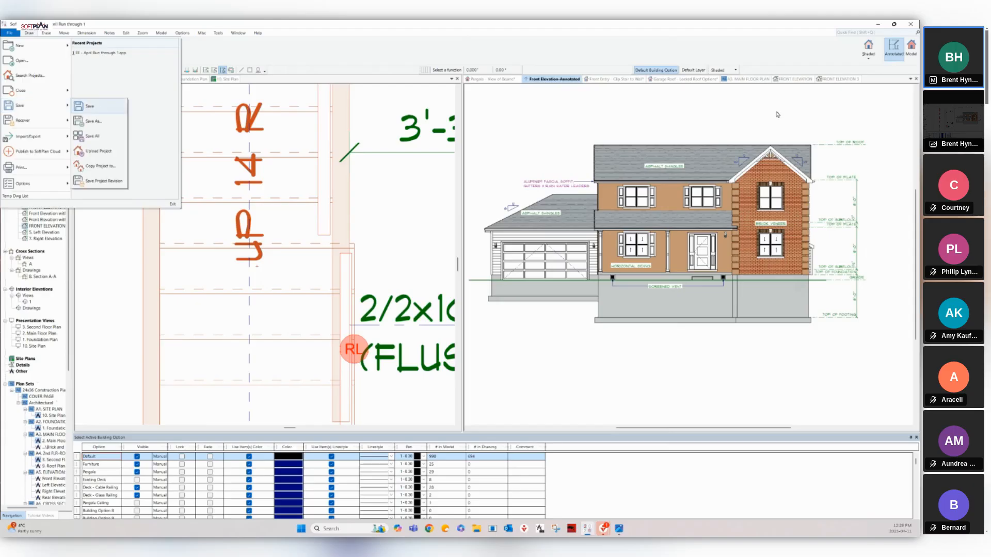
{"action": "left_click", "coordinate": [93, 123]}
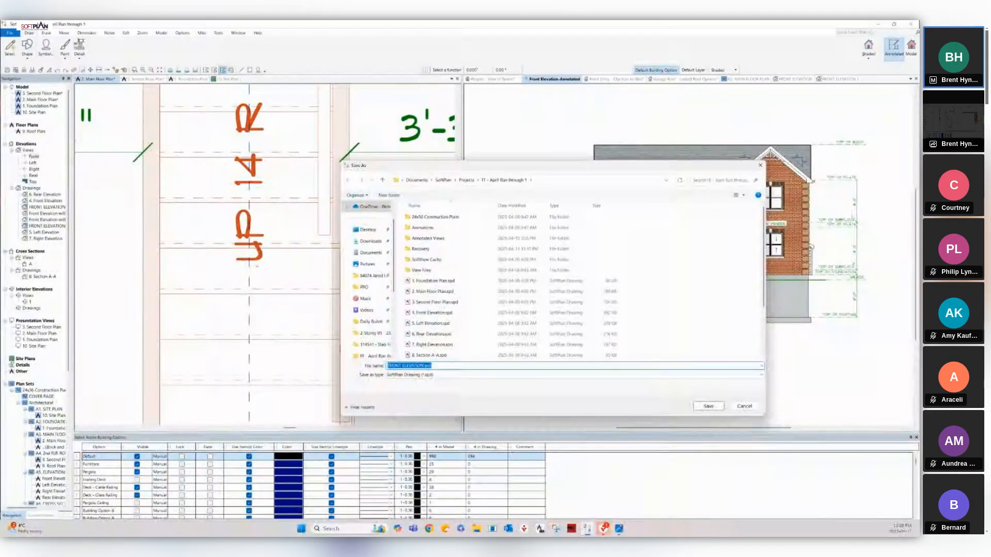
{"action": "type", "text": "FF Fron"}
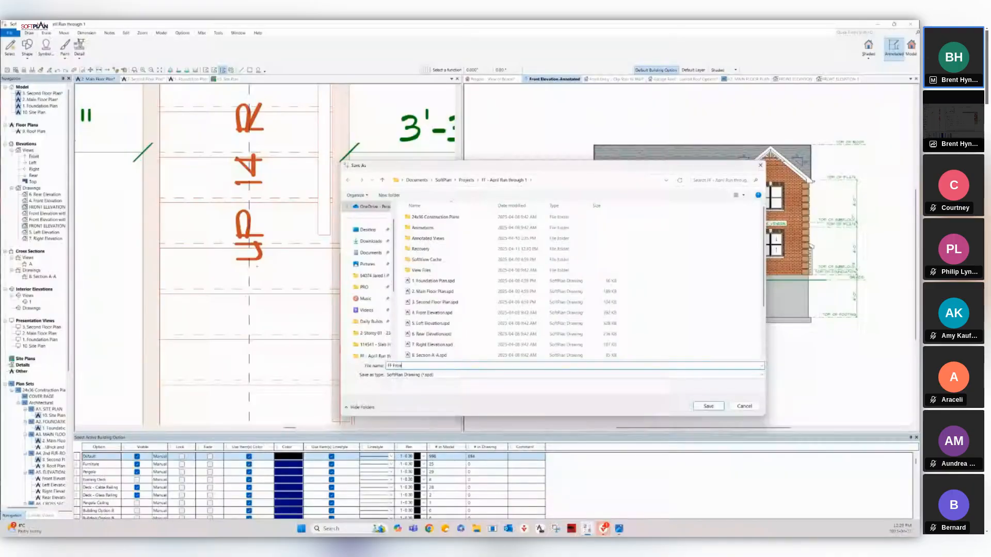
{"action": "type", "text": "t Elevation"}
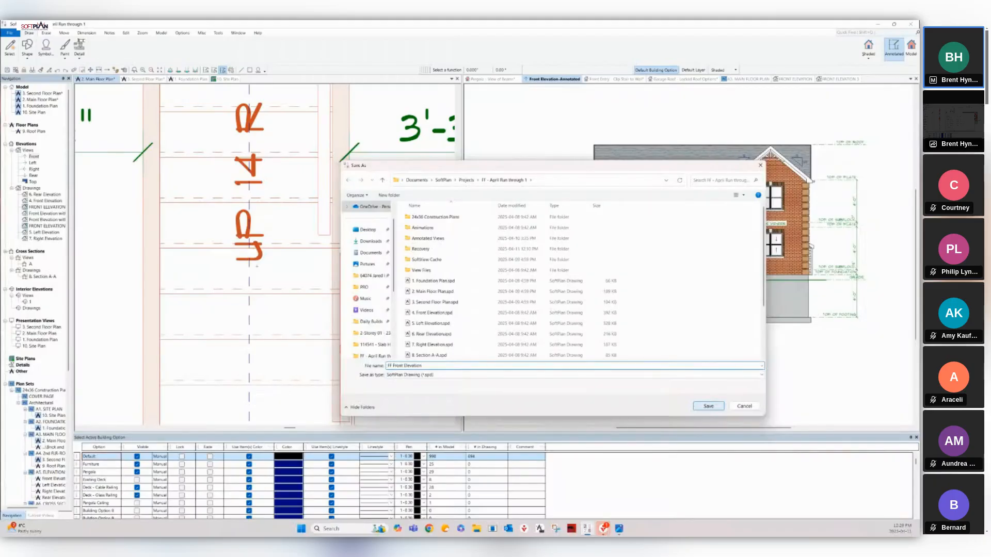
{"action": "key", "text": "Return"}
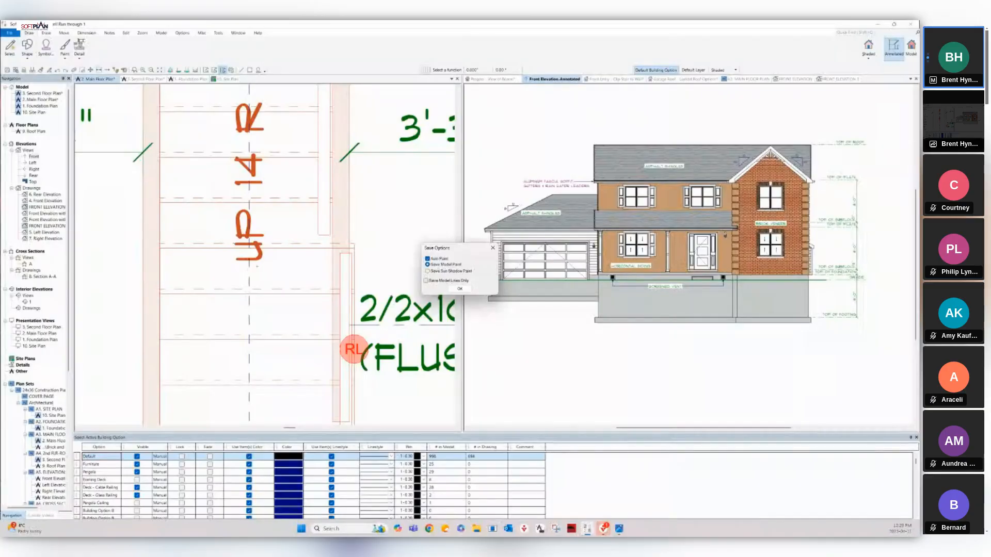
Accept the save options to create the drawing, then inspect the foundation's right corner.
{"action": "key", "text": "Return"}
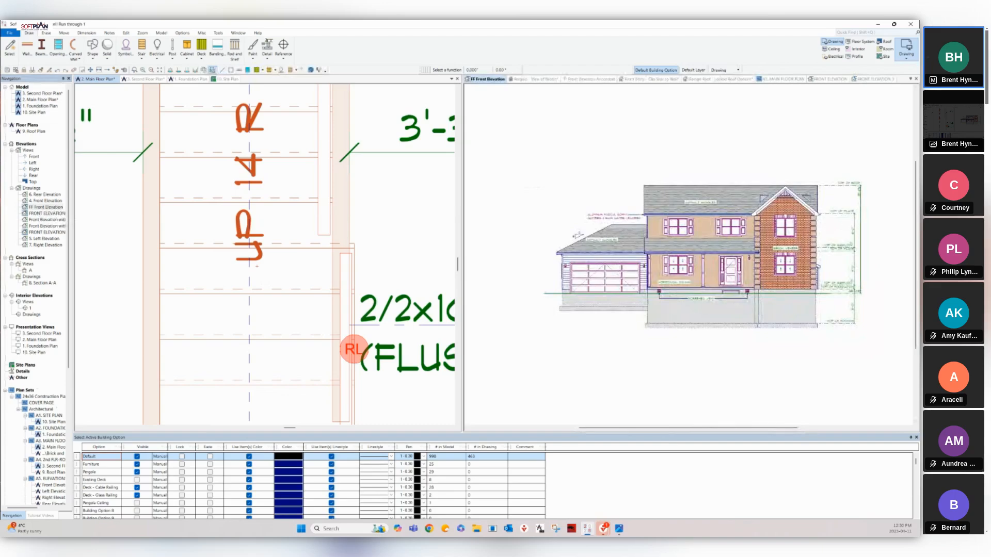
{"action": "scroll", "coordinate": [738, 270], "scroll_direction": "up", "scroll_amount": 4}
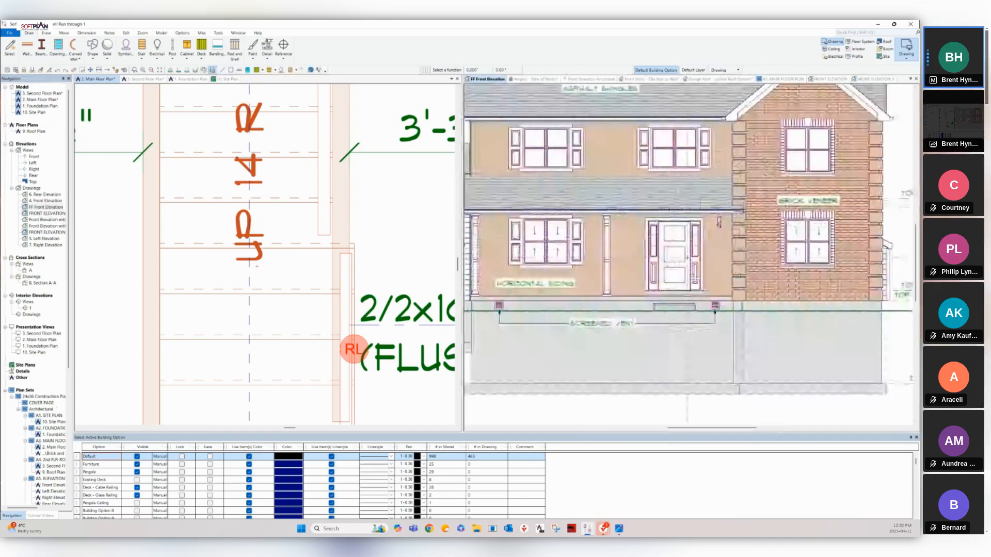
{"action": "scroll", "coordinate": [730, 274], "scroll_direction": "up", "scroll_amount": 3}
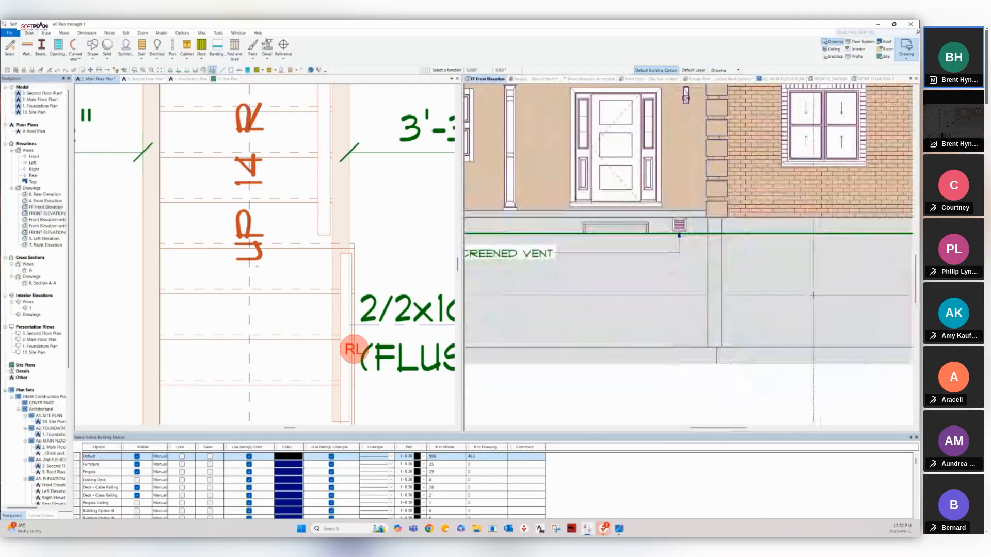
{"action": "right_click", "coordinate": [810, 295]}
{"action": "left_click", "coordinate": [802, 287]}
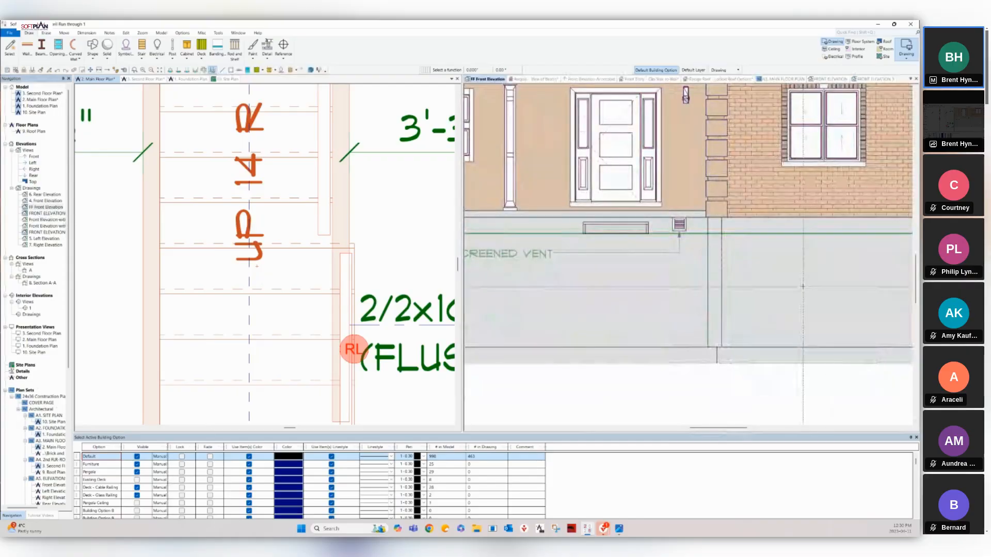
{"action": "middle_click_drag", "start_coordinate": [802, 287], "coordinate": [785, 284]}
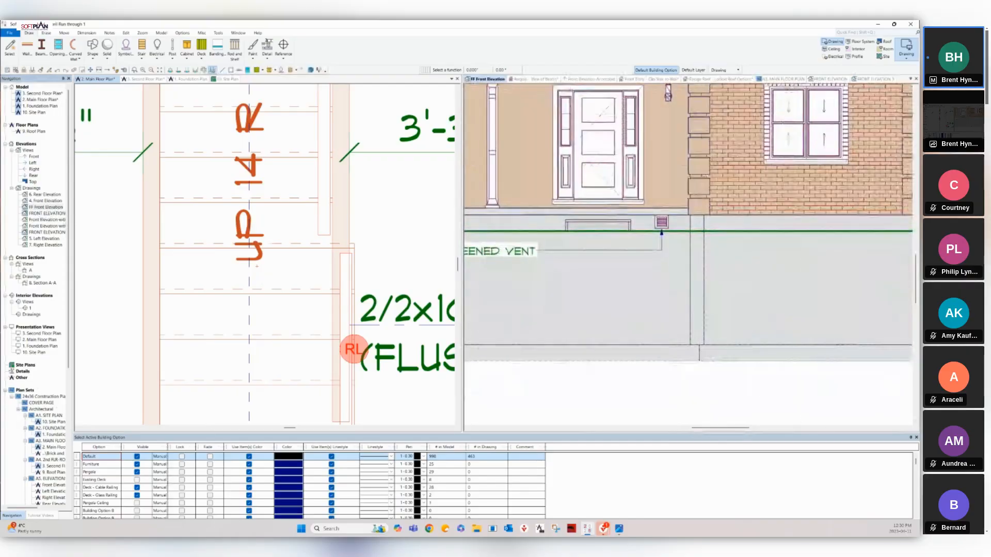
{"action": "middle_click_drag", "start_coordinate": [852, 298], "coordinate": [752, 289]}
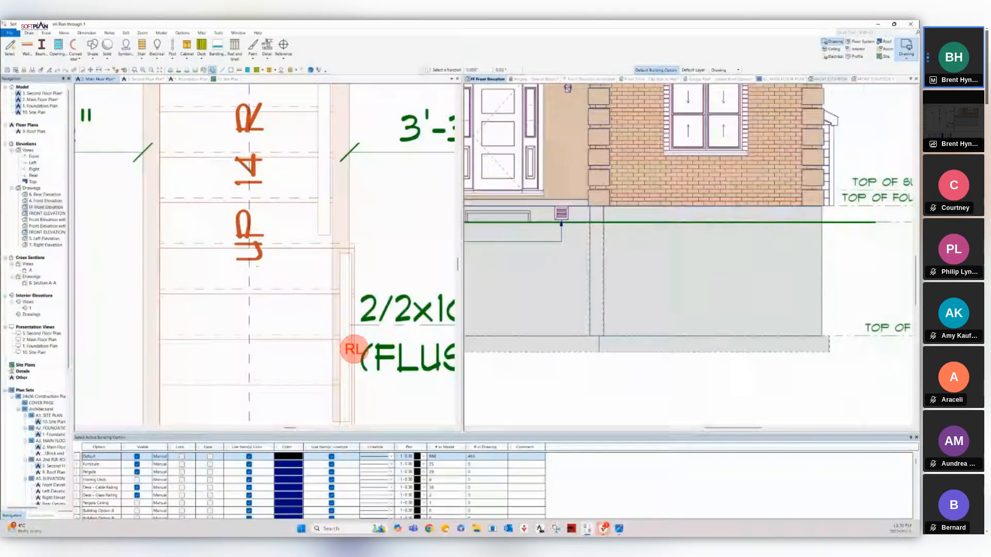
Close the FRONT ELEVATION 1 view so FRONT ELEVATION is displayed.
{"action": "left_click", "coordinate": [874, 79]}
{"action": "left_click", "coordinate": [916, 79]}
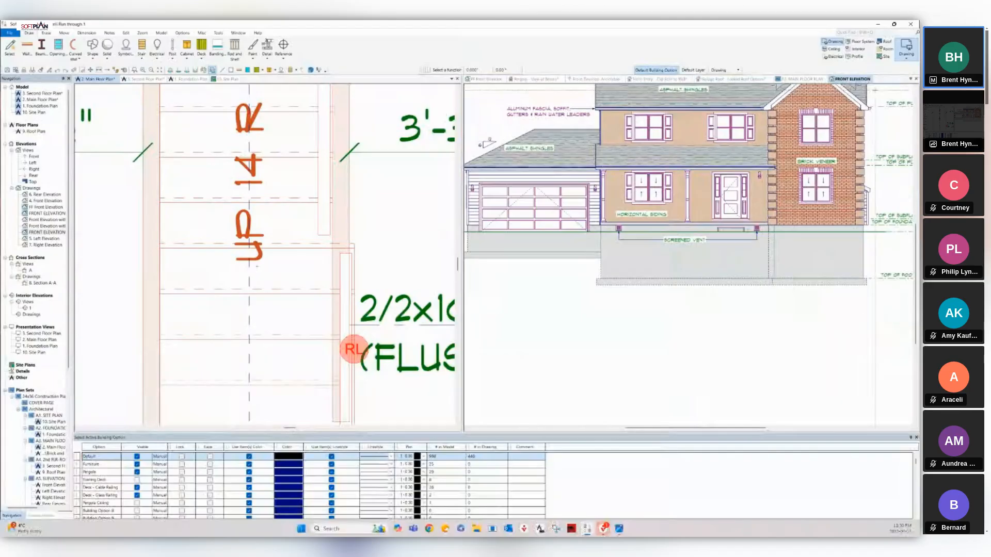
{"action": "left_click", "coordinate": [911, 79]}
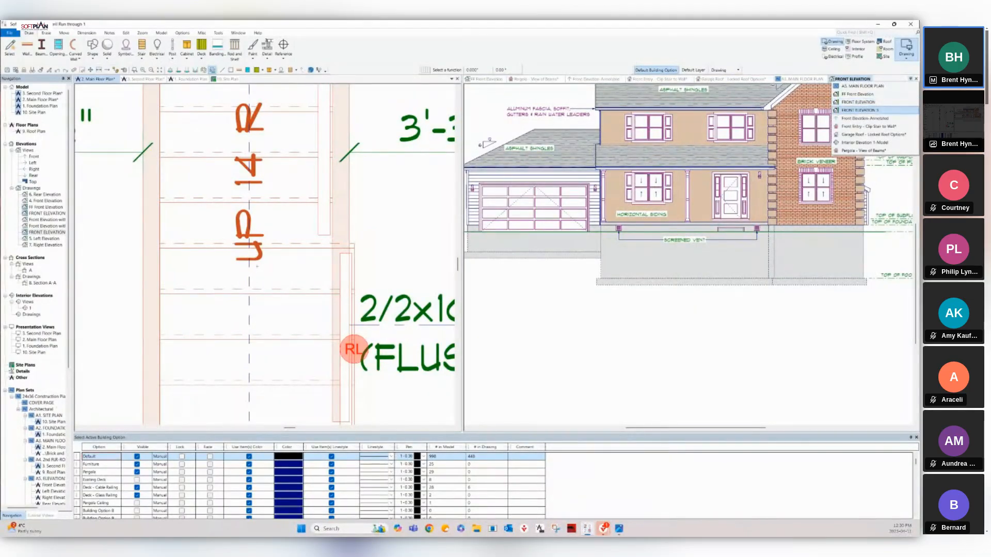
Switch to FRONT ELEVATION 3 and zoom in on the garage door.
{"action": "left_click", "coordinate": [860, 110]}
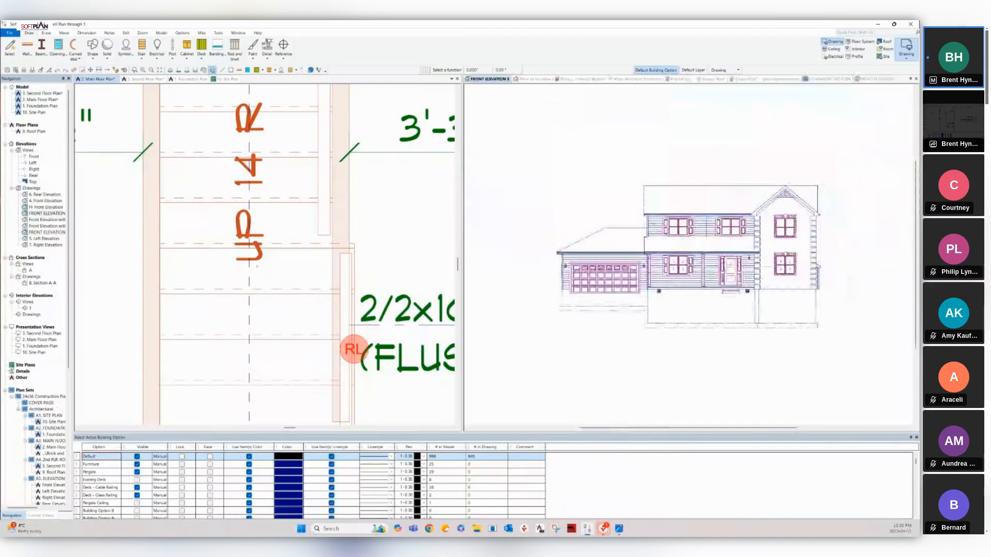
{"action": "scroll", "coordinate": [608, 279], "scroll_direction": "up", "scroll_amount": 5}
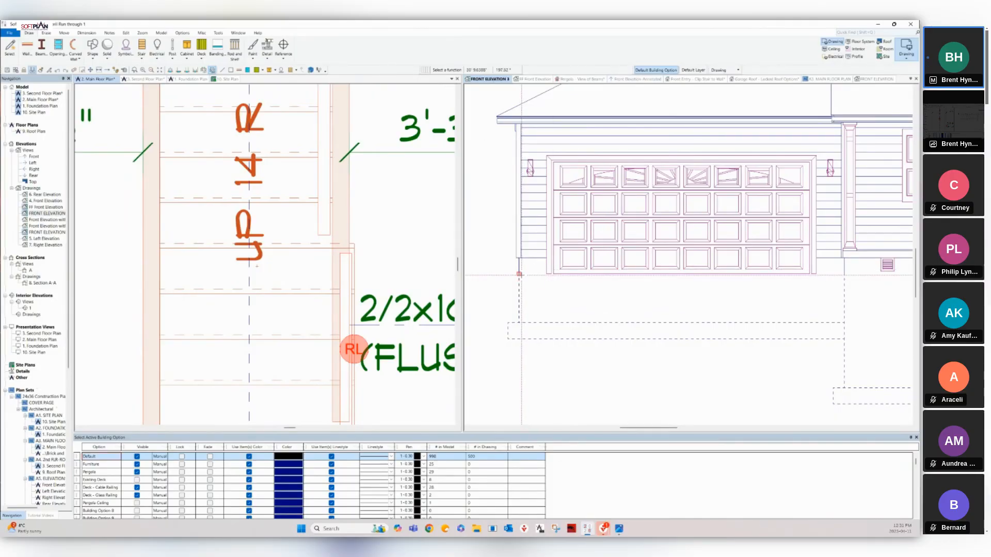
Draw a short grade line left from the garage base corner, then zoom out on the main floor plan.
{"action": "left_click", "coordinate": [518, 274]}
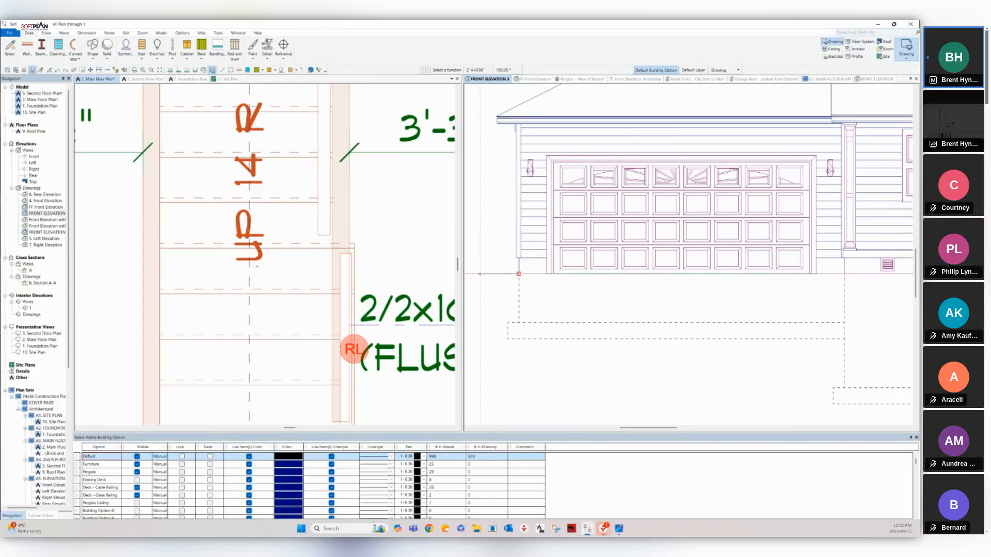
{"action": "left_click", "coordinate": [481, 274]}
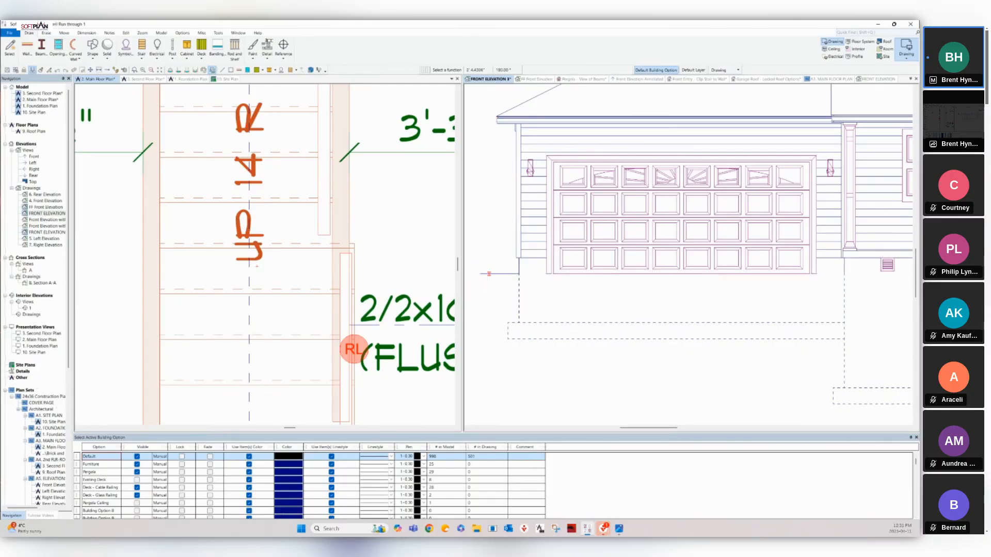
{"action": "right_click", "coordinate": [488, 273]}
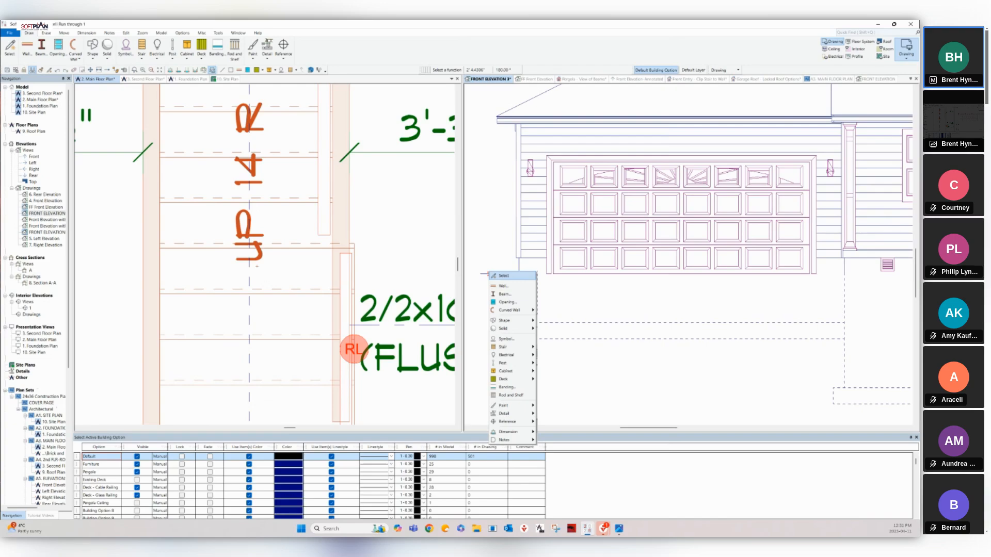
{"action": "left_click", "coordinate": [546, 293]}
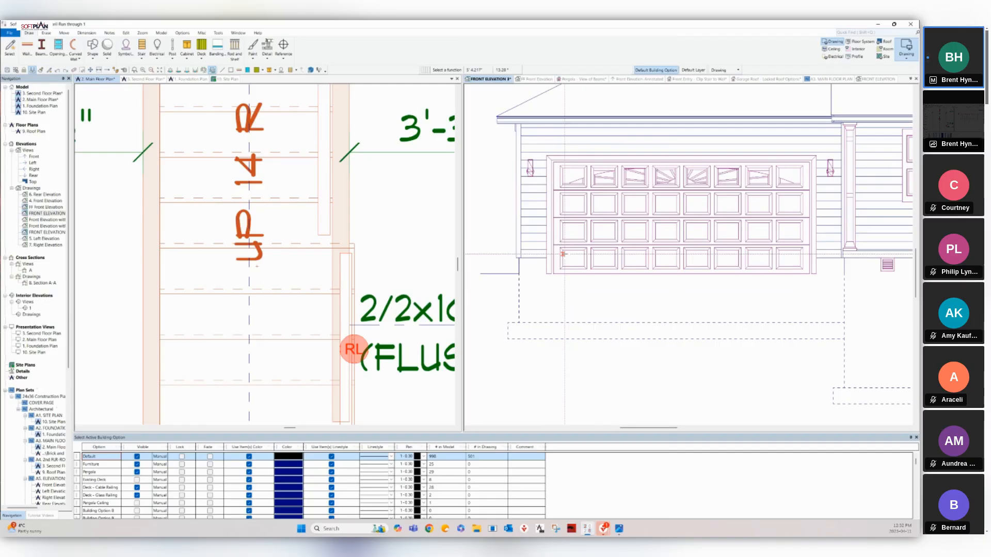
{"action": "left_click", "coordinate": [480, 274]}
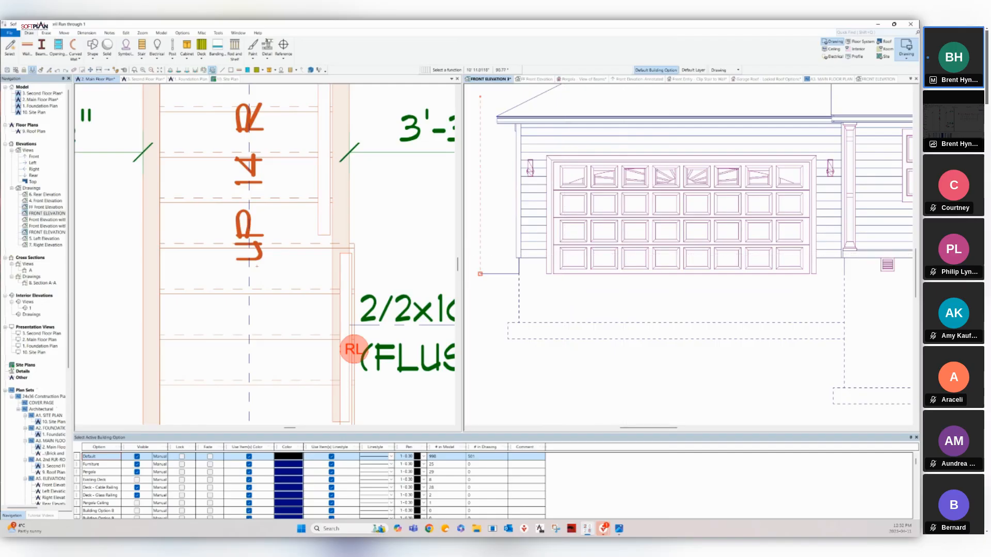
{"action": "left_click", "coordinate": [97, 79]}
{"action": "scroll", "coordinate": [353, 350], "scroll_direction": "down", "scroll_amount": 10}
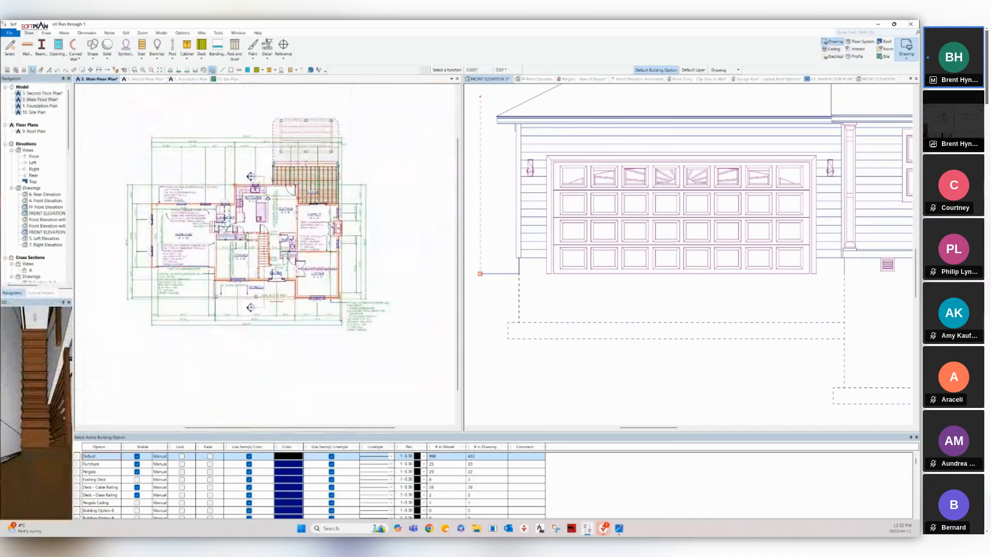
Switch the main floor plan to area mode and bring up the Gross Floor Area's context menu.
{"action": "left_click", "coordinate": [906, 54]}
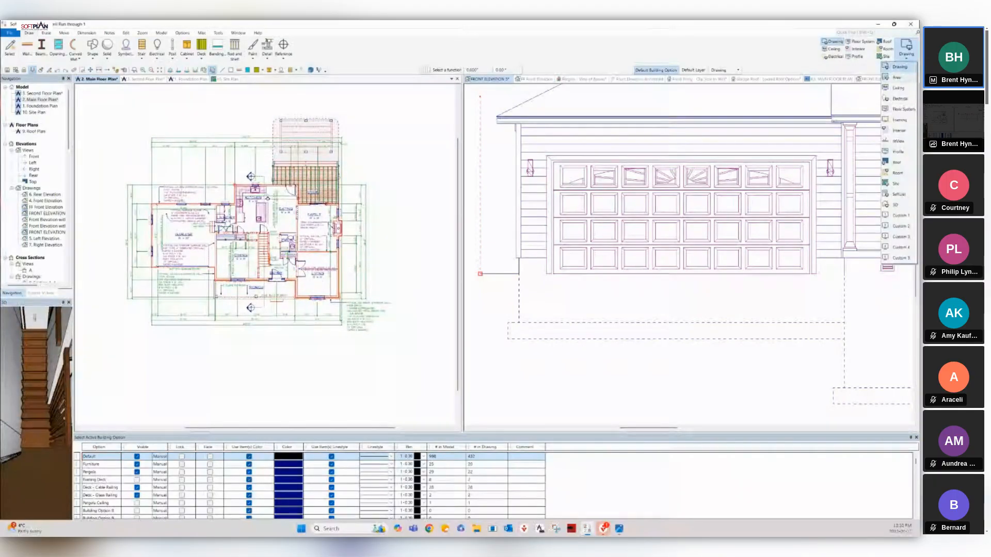
{"action": "left_click", "coordinate": [906, 83]}
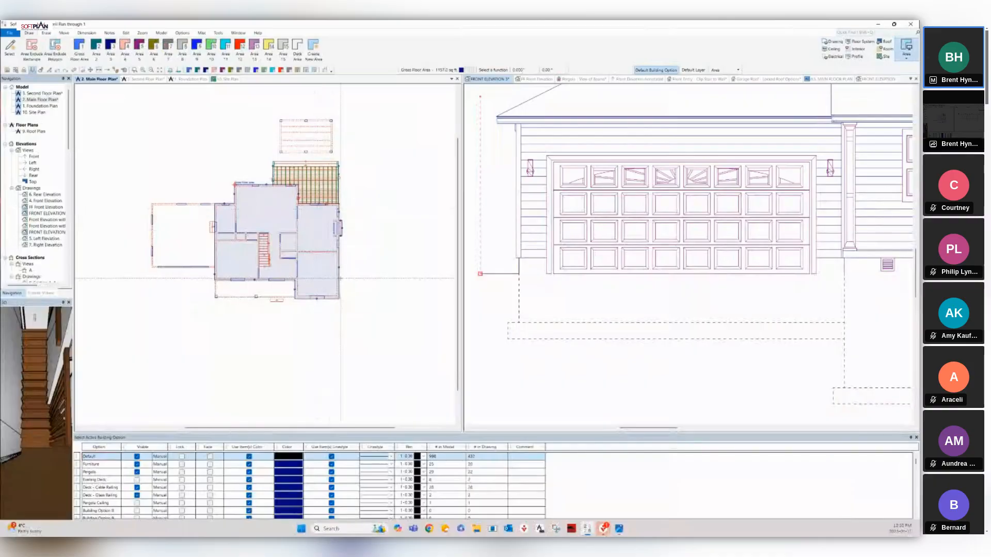
{"action": "scroll", "coordinate": [331, 282], "scroll_direction": "up", "scroll_amount": 4}
{"action": "scroll", "coordinate": [260, 252], "scroll_direction": "up", "scroll_amount": 5}
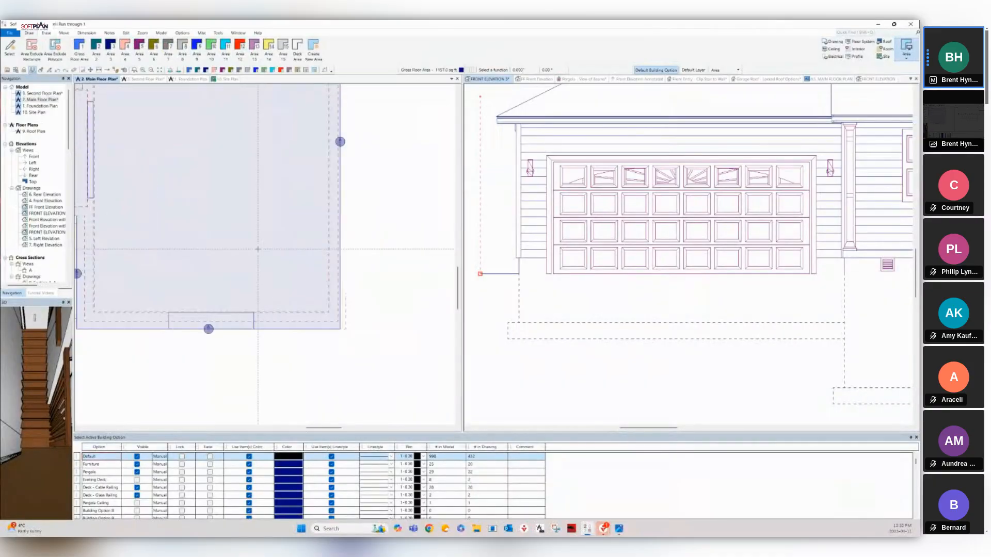
{"action": "scroll", "coordinate": [264, 254], "scroll_direction": "down", "scroll_amount": 5}
{"action": "scroll", "coordinate": [168, 163], "scroll_direction": "down", "scroll_amount": 2}
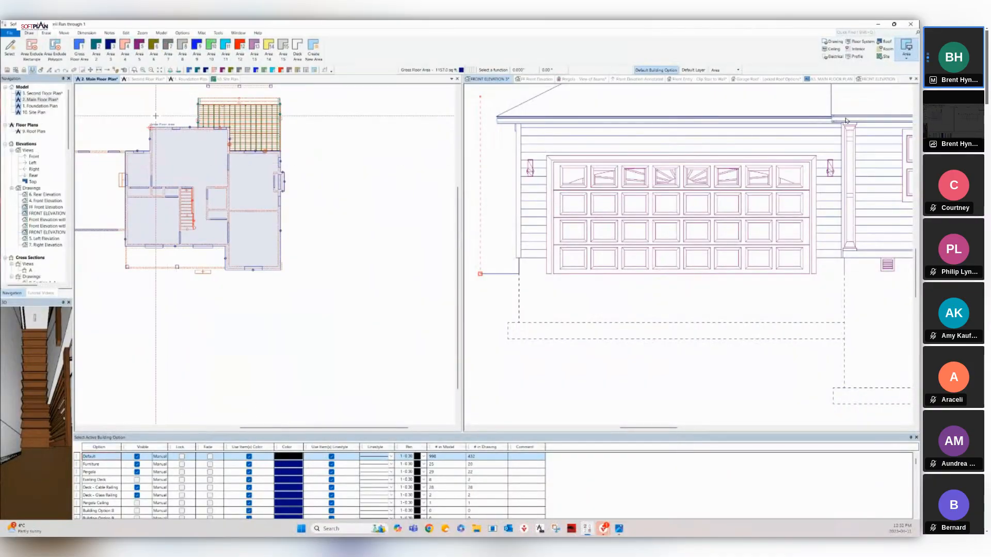
{"action": "scroll", "coordinate": [159, 123], "scroll_direction": "up", "scroll_amount": 5}
{"action": "scroll", "coordinate": [264, 275], "scroll_direction": "down", "scroll_amount": 2}
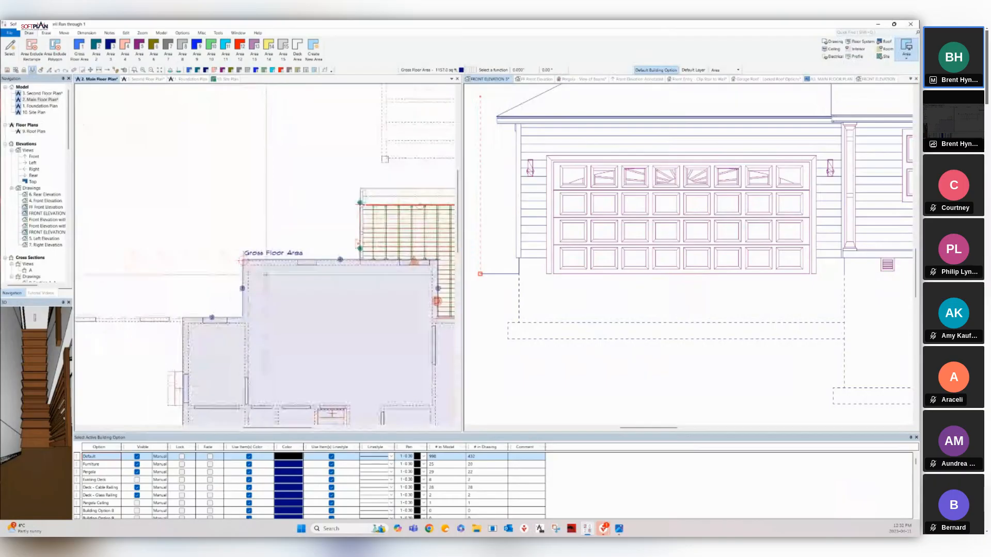
{"action": "scroll", "coordinate": [251, 382], "scroll_direction": "down", "scroll_amount": 3}
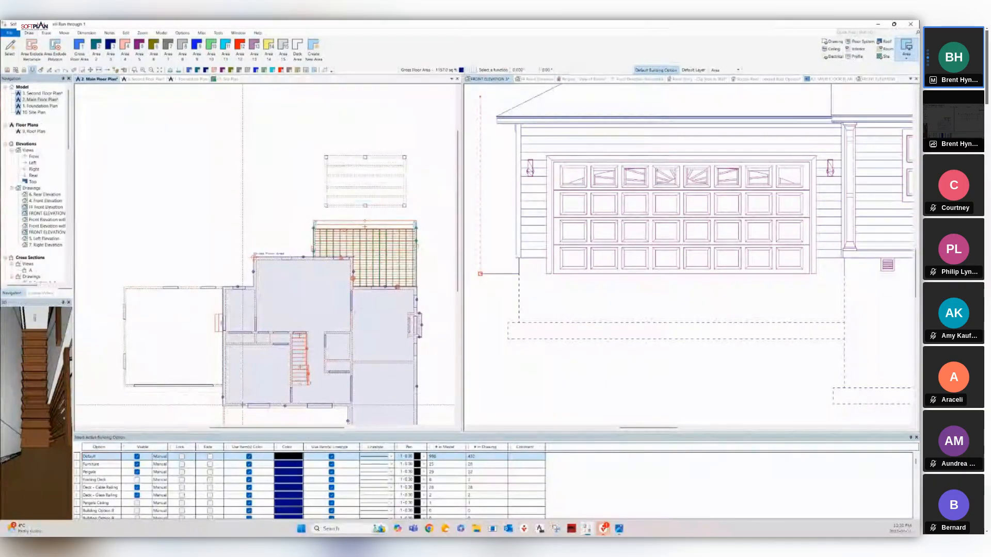
{"action": "scroll", "coordinate": [239, 401], "scroll_direction": "up", "scroll_amount": 3}
{"action": "scroll", "coordinate": [268, 253], "scroll_direction": "up", "scroll_amount": 3}
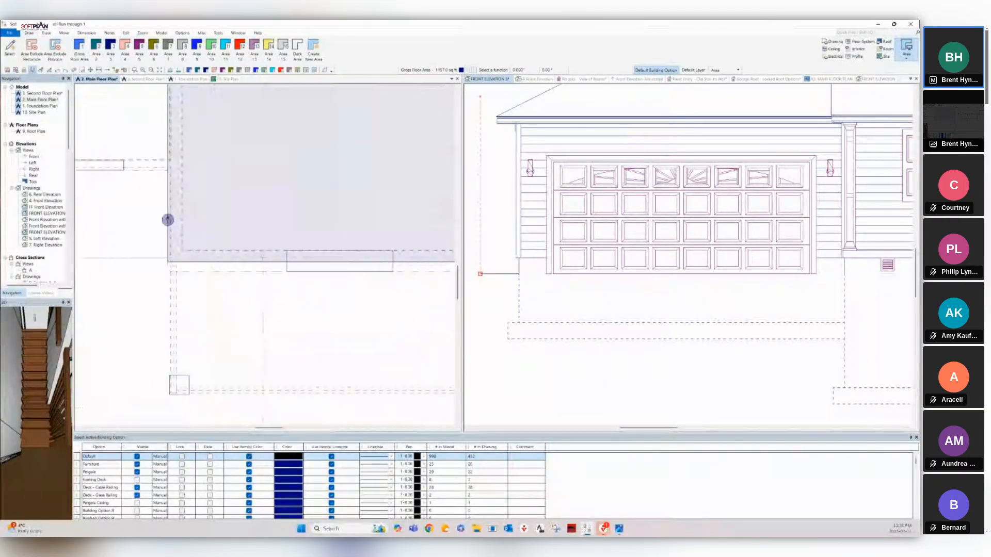
{"action": "right_click", "coordinate": [260, 262]}
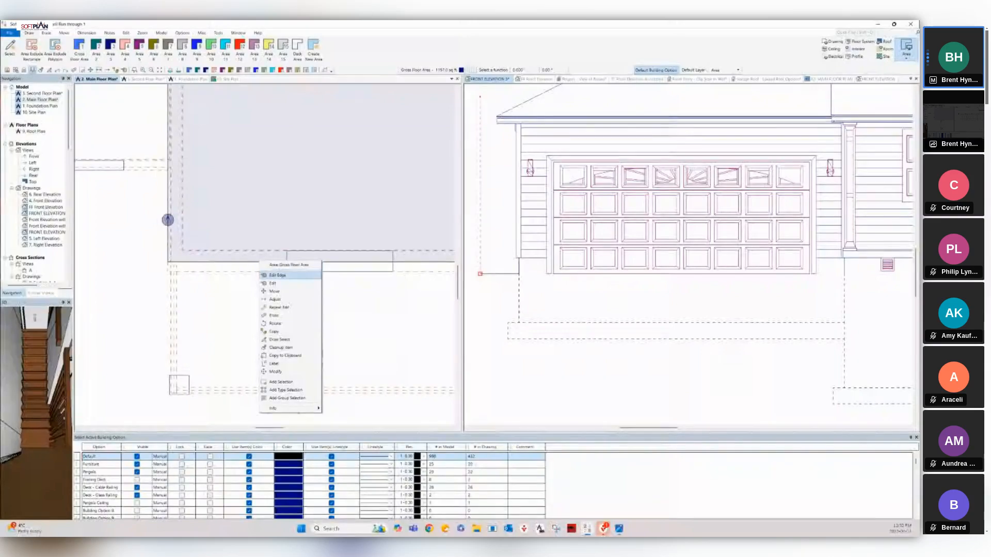
Set the gross floor area's Wall Reference for Edge to Exterior Edge, giving 1167.5 sq ft.
{"action": "left_click", "coordinate": [278, 276]}
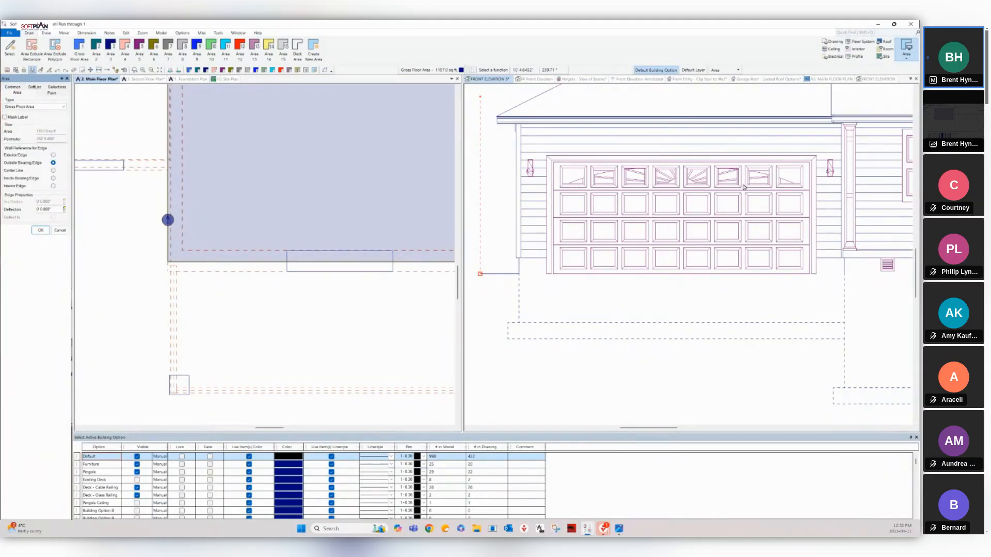
{"action": "key", "text": "Down"}
{"action": "key", "text": "Down"}
{"action": "key", "text": "Down"}
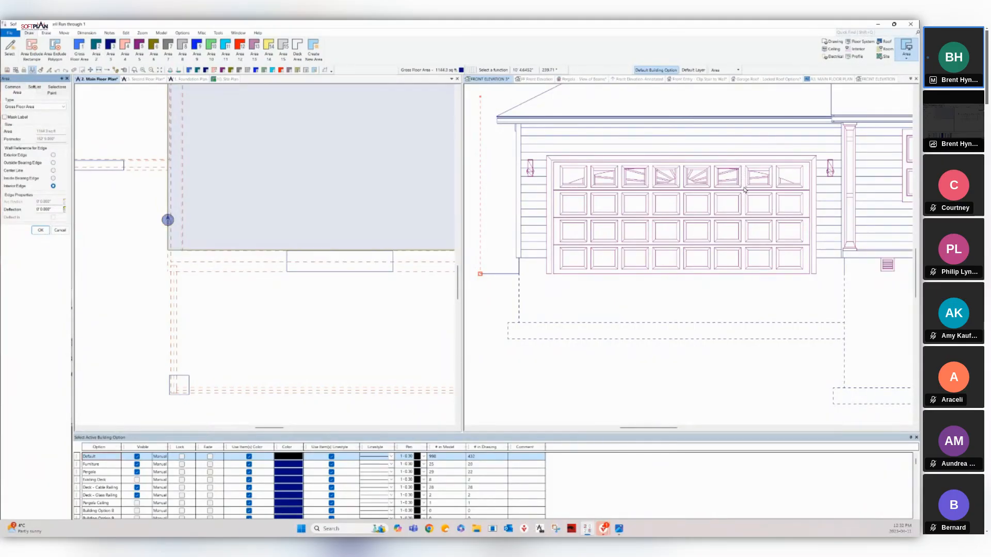
{"action": "key", "text": "Up"}
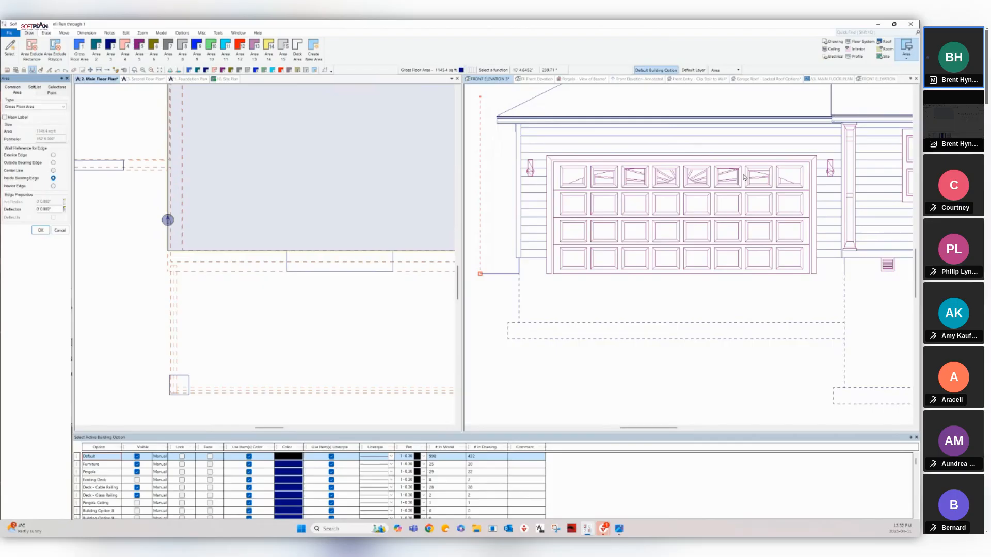
{"action": "key", "text": "Up"}
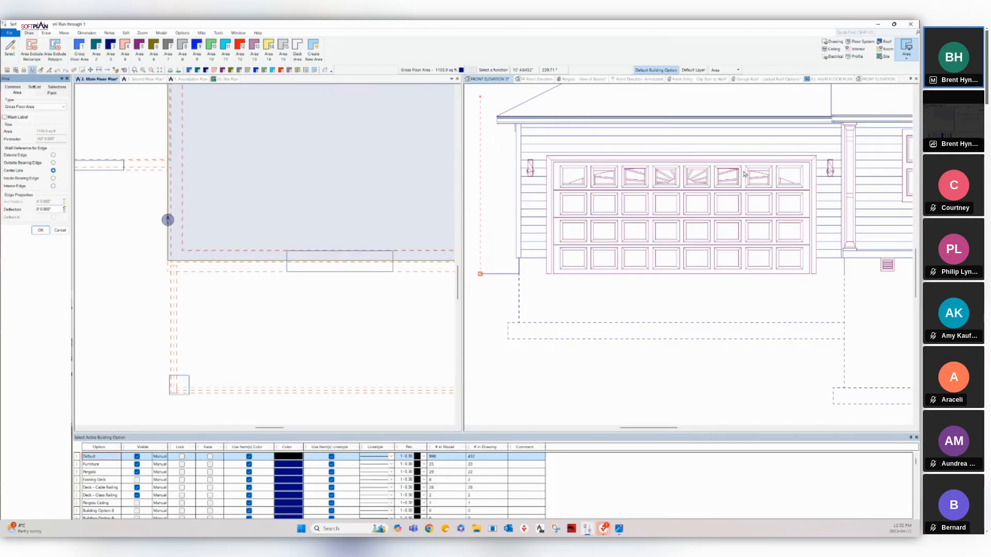
{"action": "key", "text": "Up"}
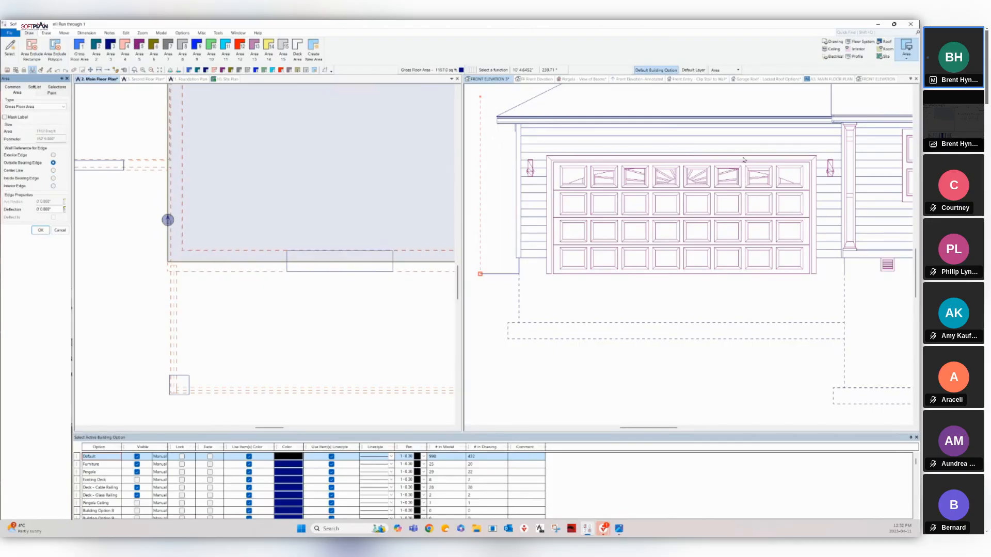
{"action": "key", "text": "Up"}
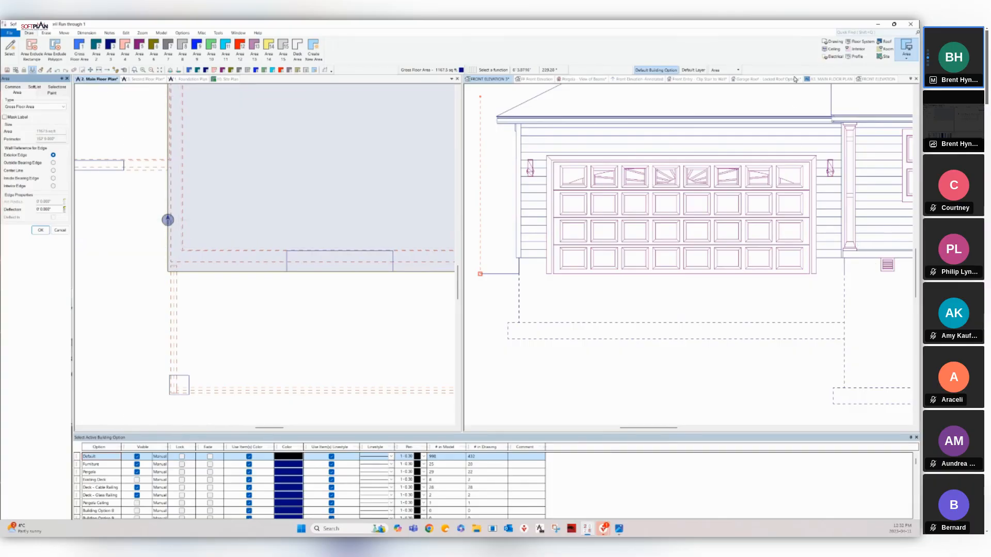
{"action": "key", "text": "Return"}
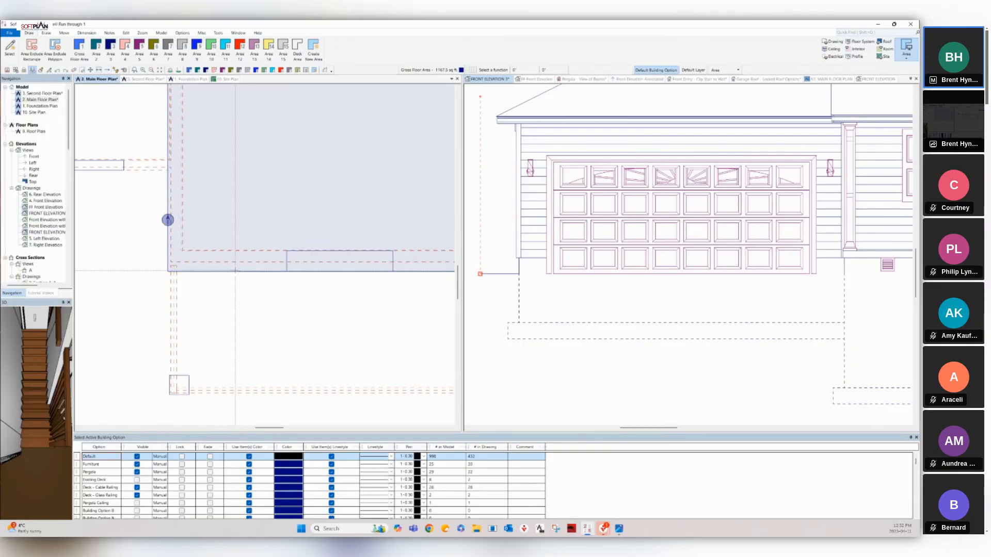
Cancel the accidental bottom-edge move and return to Drawing mode.
{"action": "left_click_drag", "start_coordinate": [235, 271], "coordinate": [235, 258]}
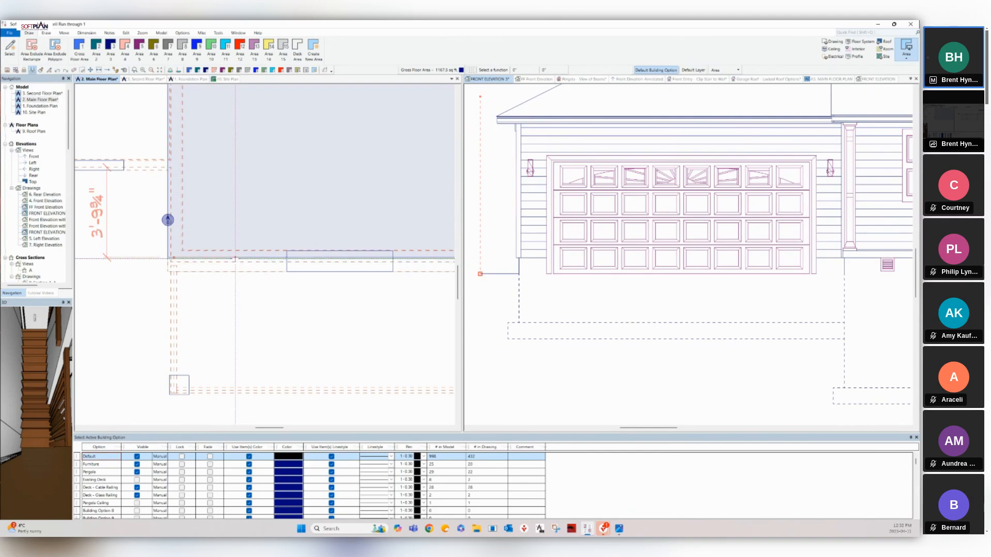
{"action": "key", "text": "Escape"}
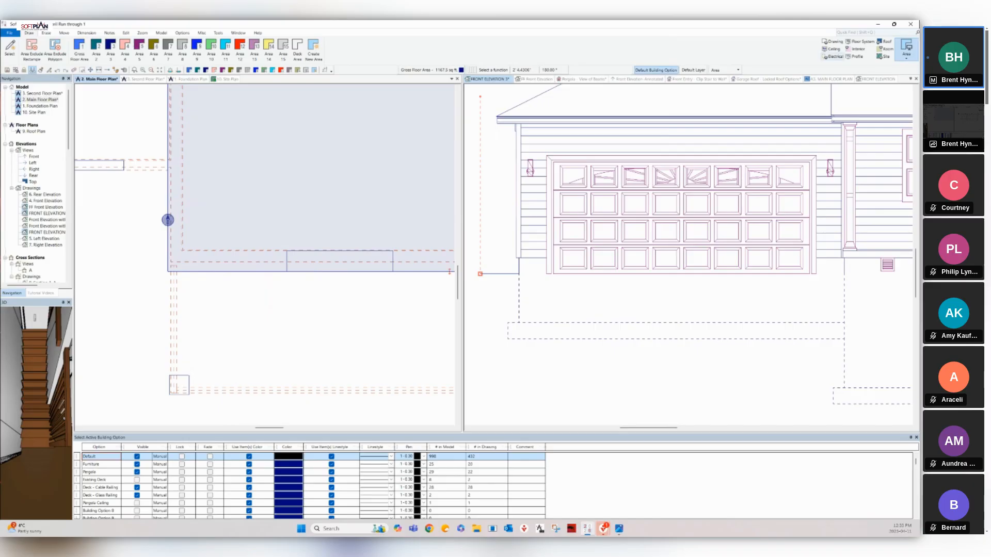
{"action": "left_click", "coordinate": [832, 41]}
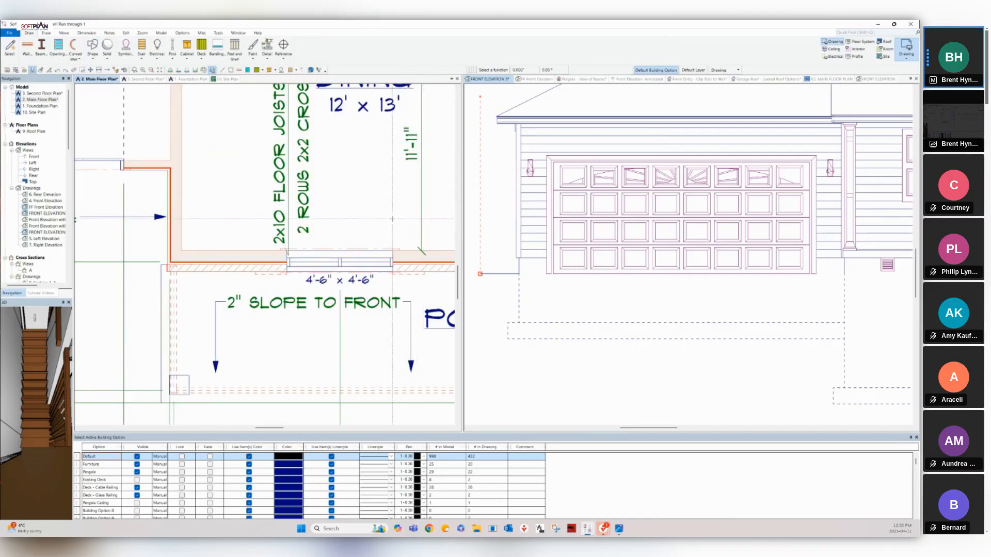
Zoom out to the whole main floor, then zoom in on the rear deck.
{"action": "scroll", "coordinate": [330, 192], "scroll_direction": "down", "scroll_amount": 4}
{"action": "scroll", "coordinate": [329, 192], "scroll_direction": "down", "scroll_amount": 5}
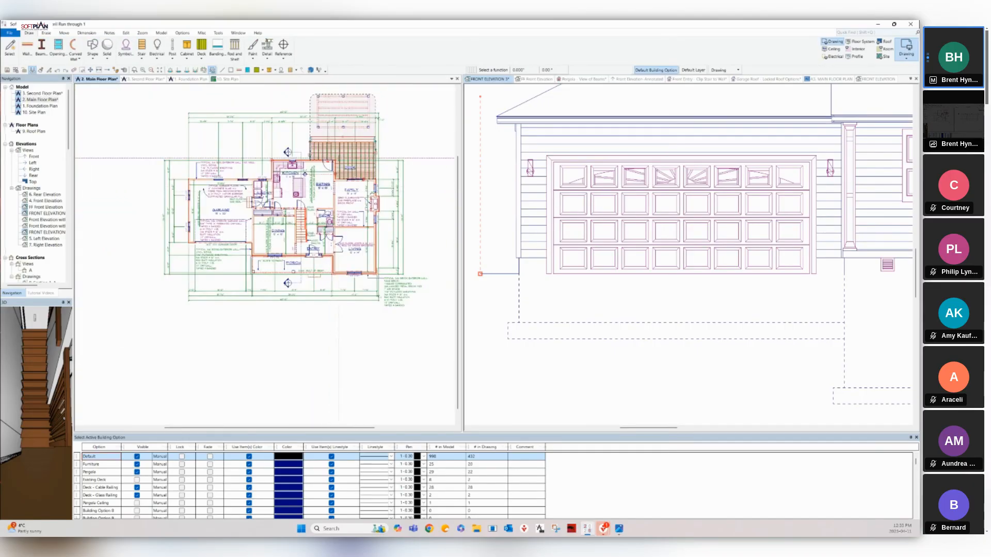
{"action": "scroll", "coordinate": [347, 163], "scroll_direction": "up", "scroll_amount": 5}
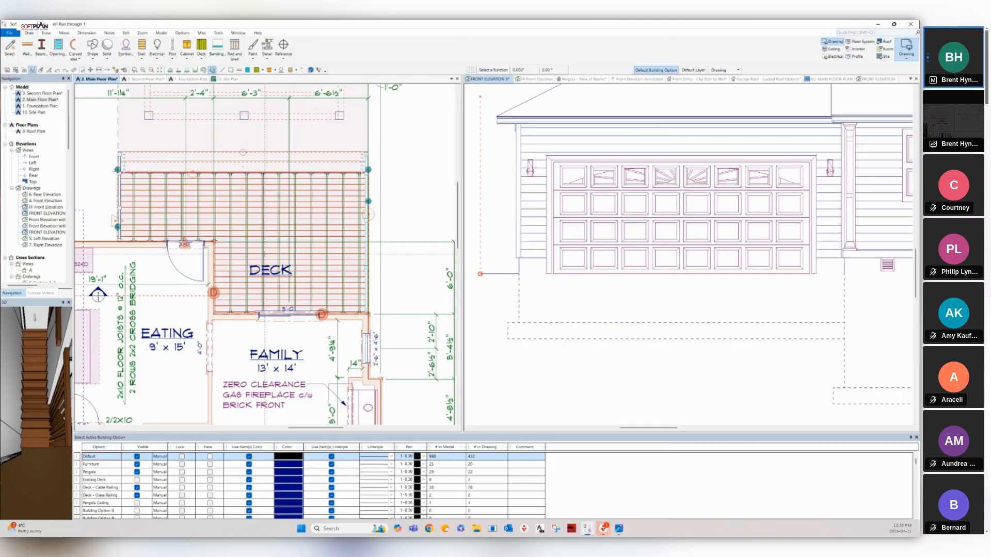
Edit the deck and confirm it is assigned to Deck - Cable Railing and Deck - Glass Railing.
{"action": "right_click", "coordinate": [283, 236]}
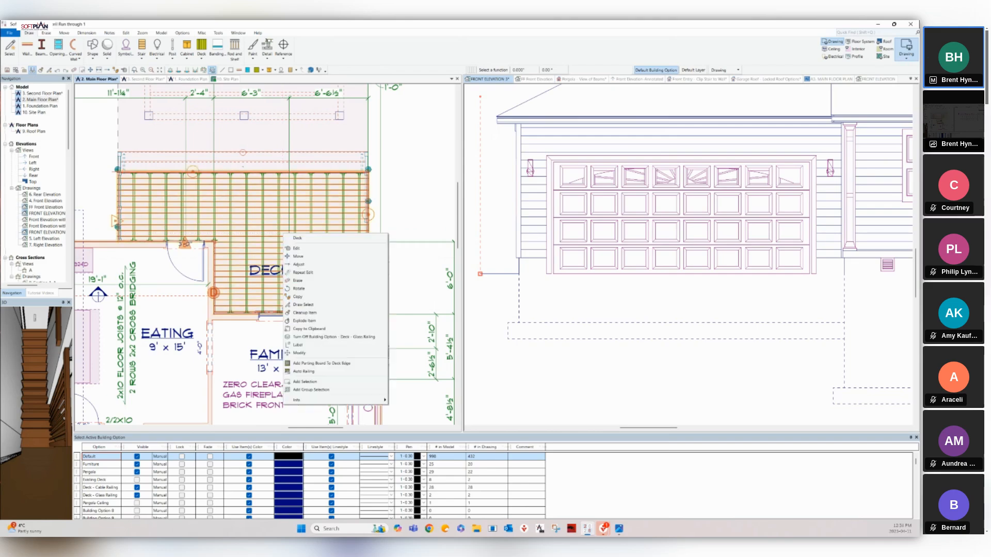
{"action": "left_click", "coordinate": [296, 249]}
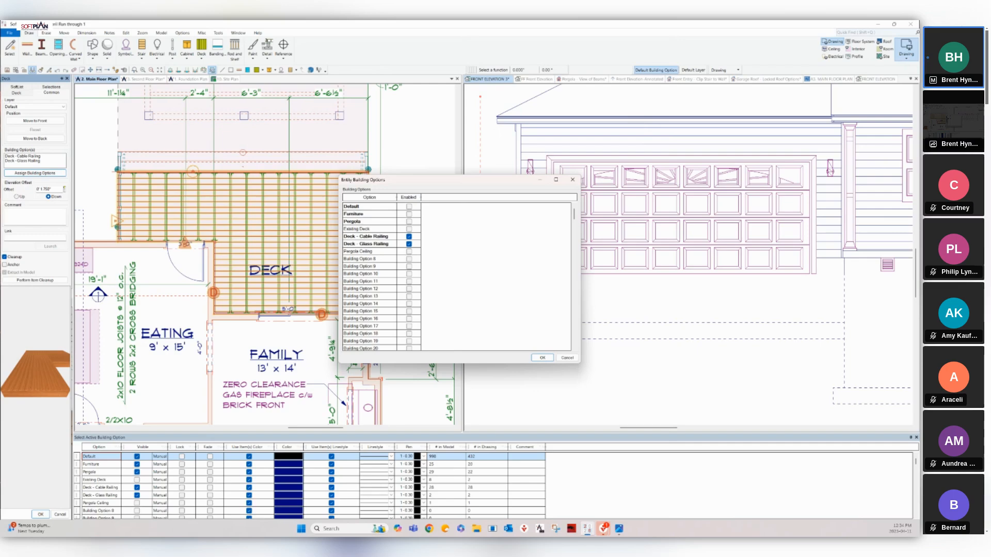
{"action": "left_click", "coordinate": [572, 179]}
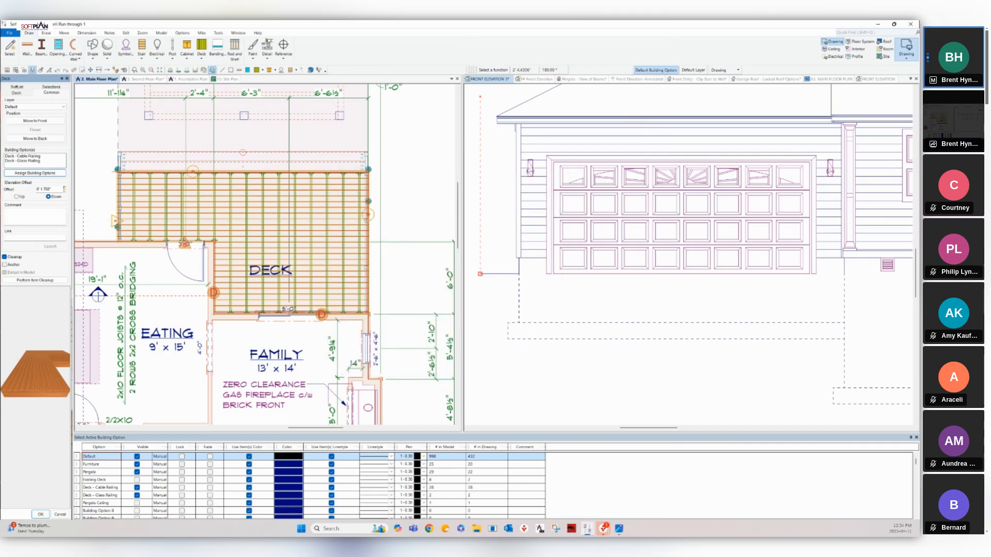
{"action": "right_click", "coordinate": [326, 222]}
Erase the deck boards and the deck stair.
{"action": "left_click", "coordinate": [347, 369]}
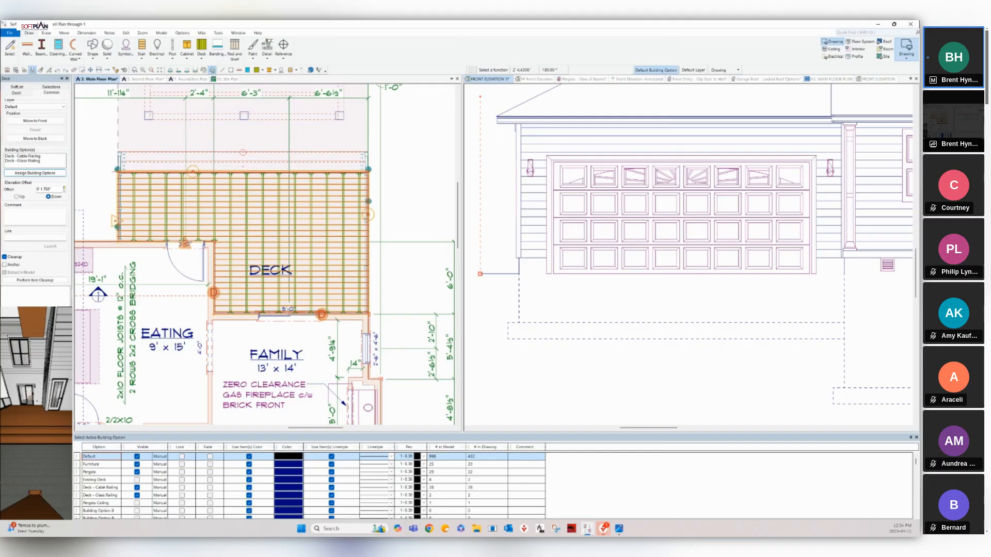
{"action": "right_click", "coordinate": [316, 166]}
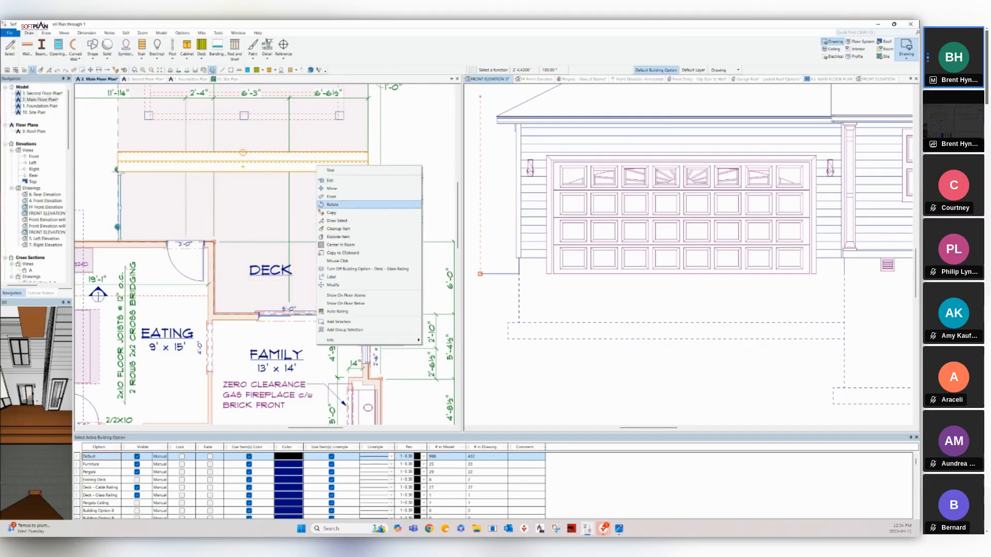
{"action": "left_click", "coordinate": [332, 196]}
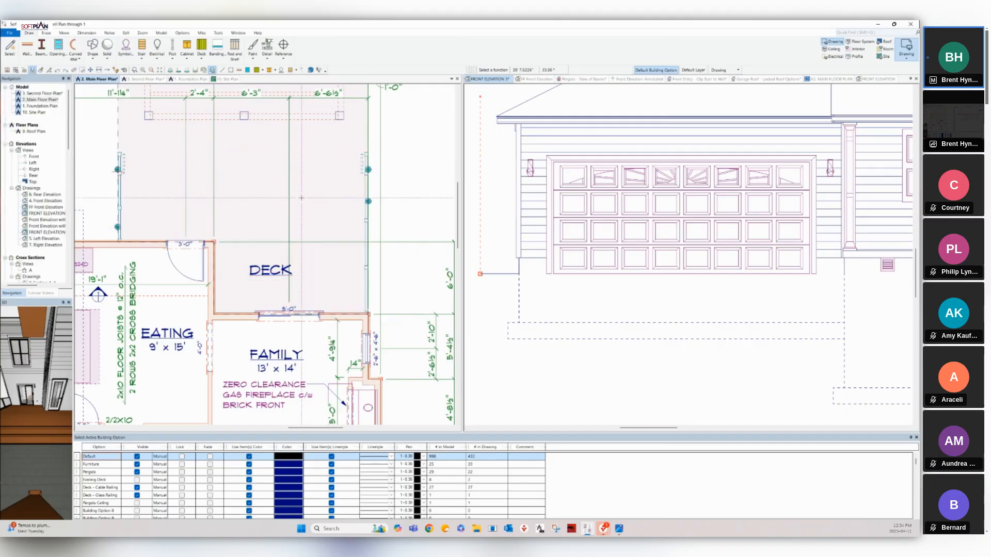
Erase each left and right deck railing around the deck.
{"action": "right_click", "coordinate": [121, 183]}
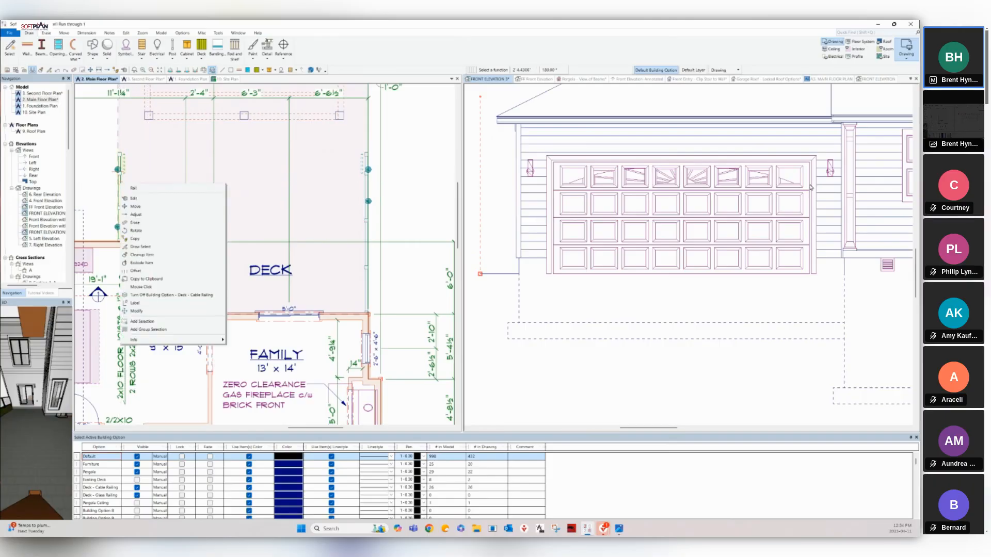
{"action": "left_click", "coordinate": [135, 223]}
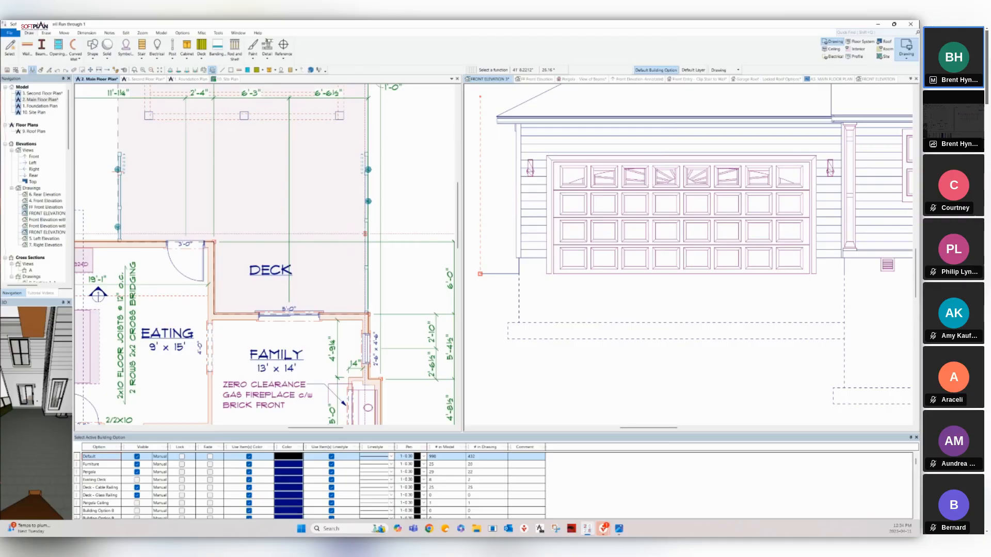
{"action": "right_click", "coordinate": [365, 234]}
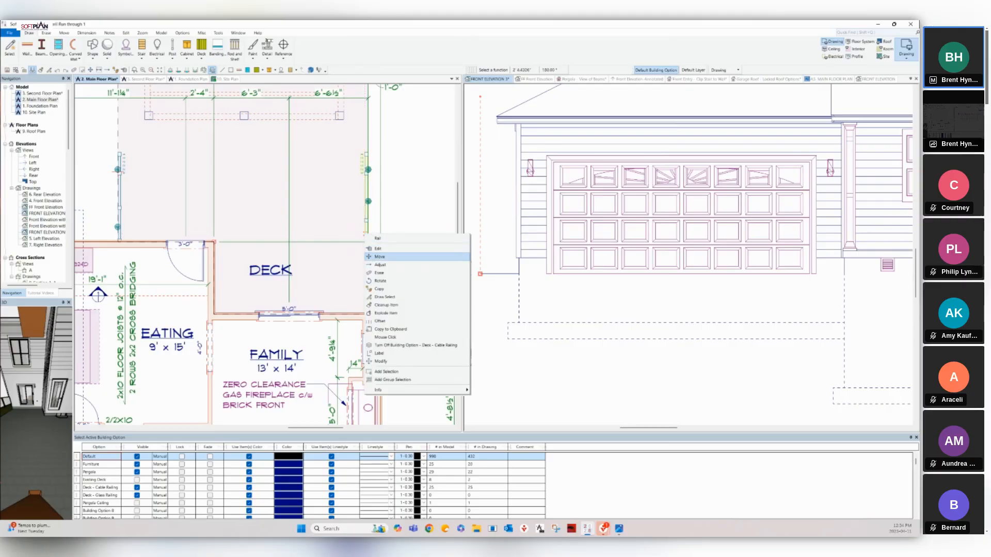
{"action": "left_click", "coordinate": [379, 273]}
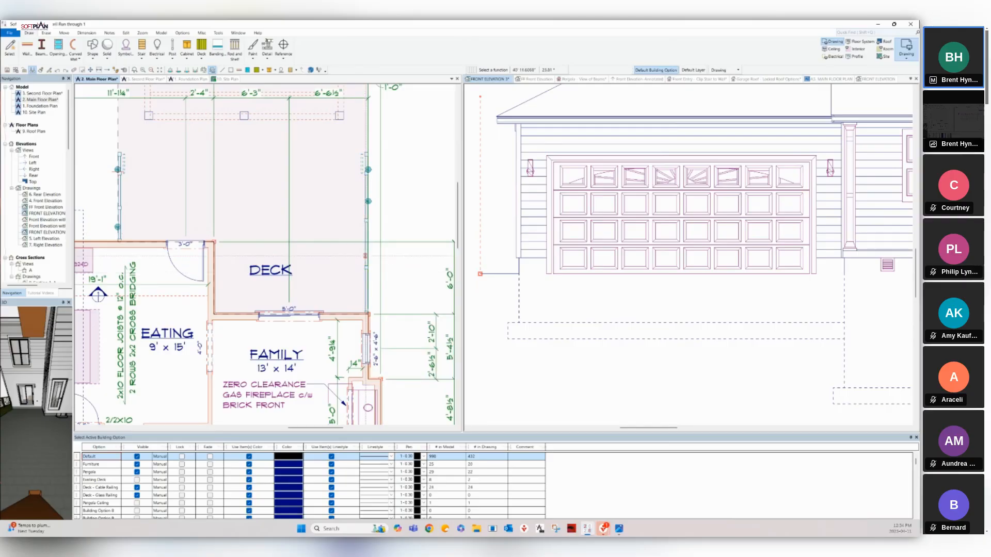
{"action": "right_click", "coordinate": [367, 255]}
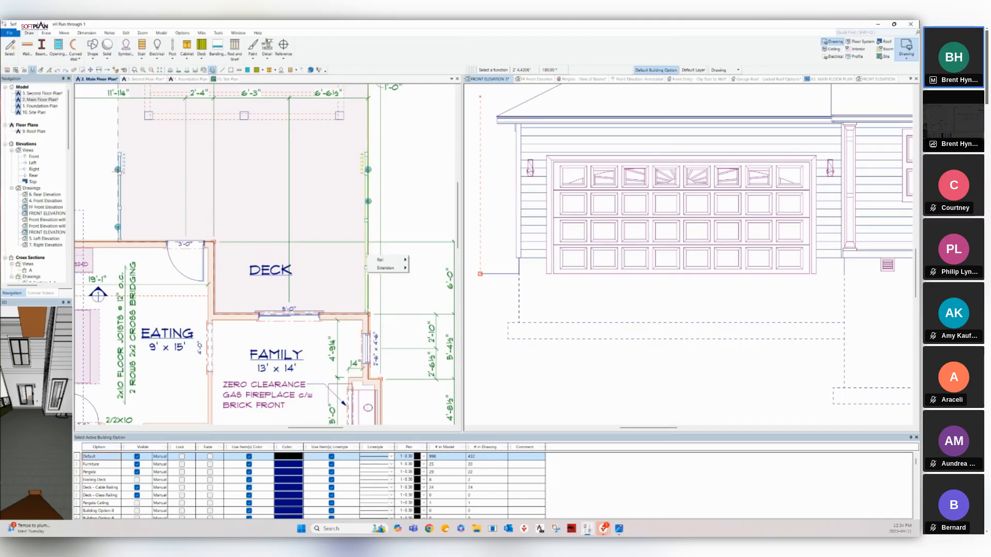
{"action": "mouse_move", "coordinate": [386, 260]}
{"action": "left_click", "coordinate": [423, 284]}
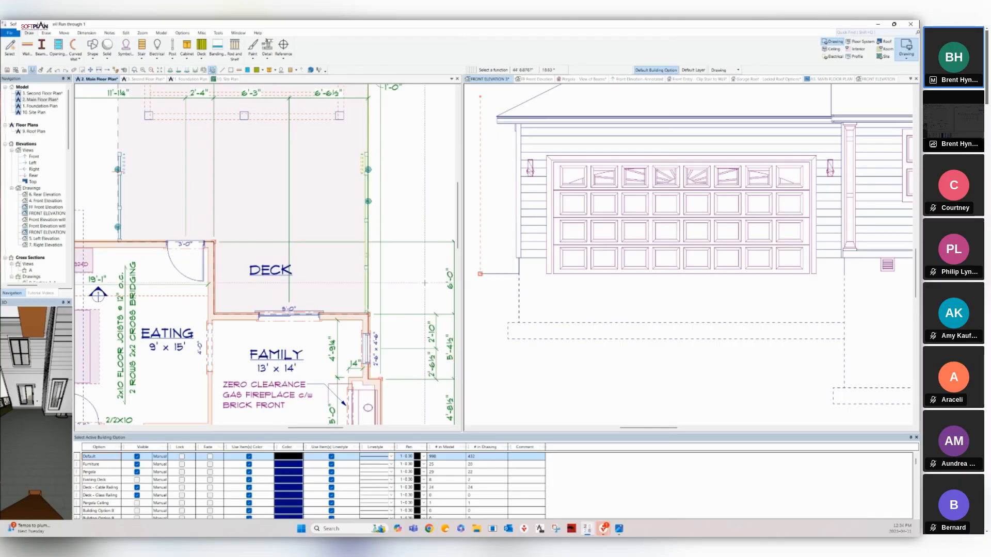
{"action": "right_click", "coordinate": [813, 182]}
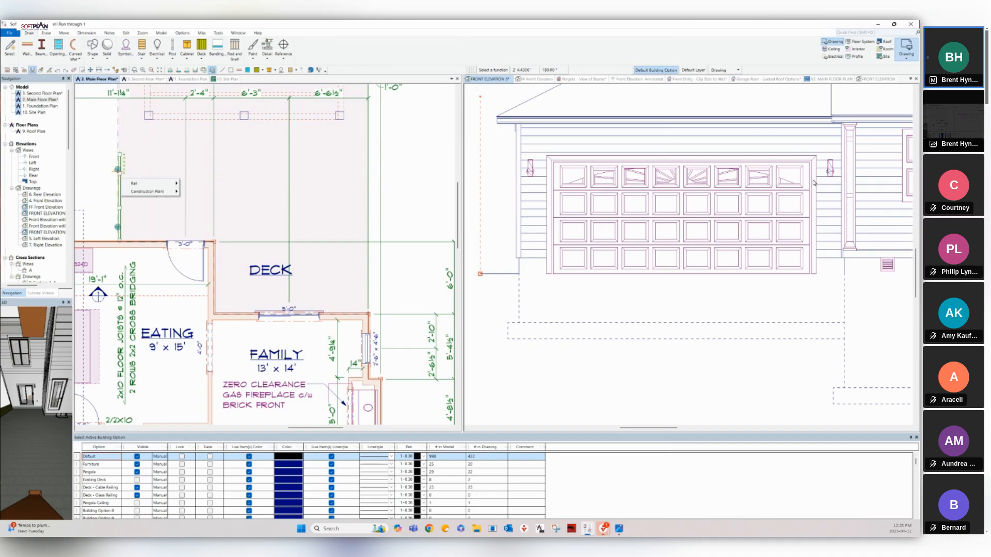
{"action": "mouse_move", "coordinate": [132, 183]}
{"action": "left_click", "coordinate": [192, 207]}
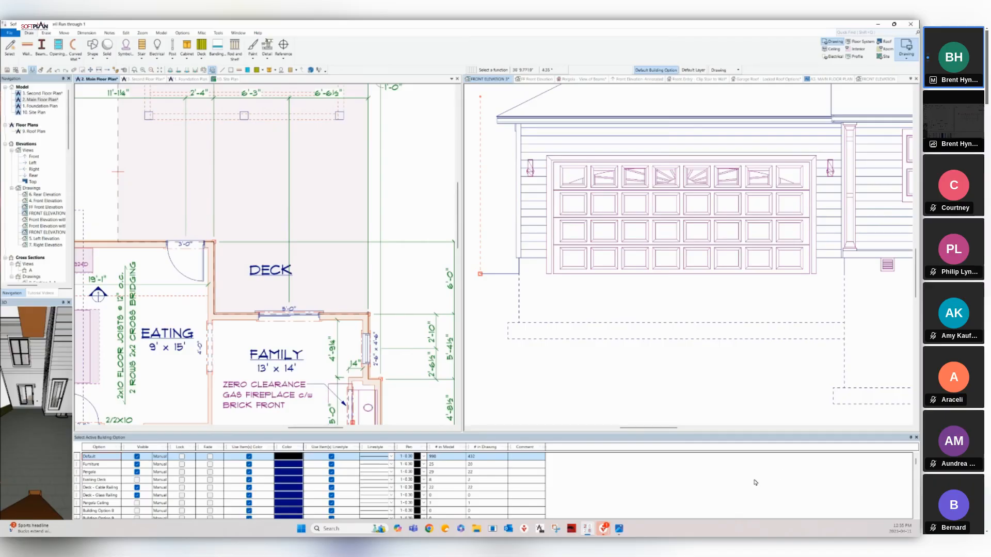
With both railing options active, draw a new deck with an 11'-7 1/2" side, then view Pergola - View of Beams.
{"action": "left_click", "coordinate": [782, 488]}
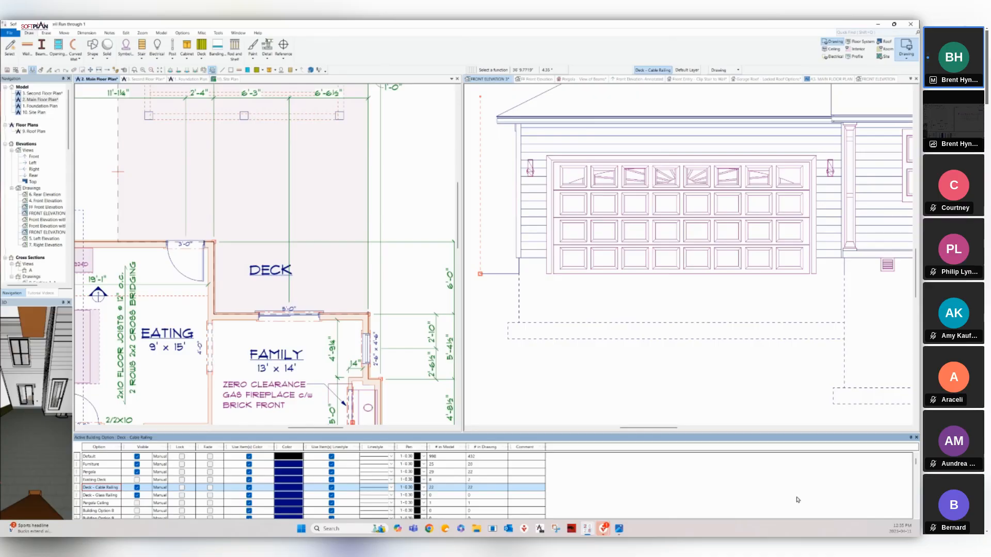
{"action": "key", "text": "shift+Down"}
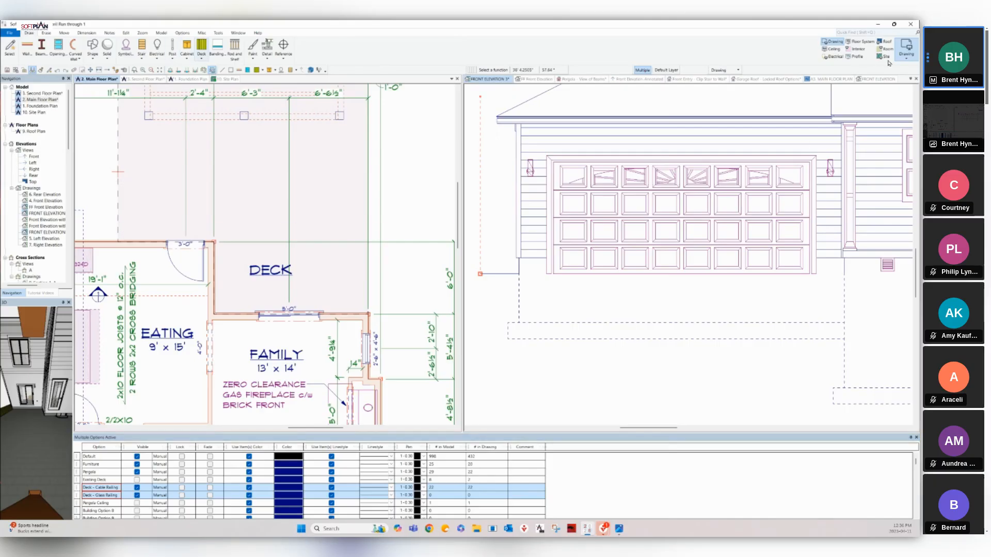
{"action": "left_click", "coordinate": [202, 50]}
{"action": "left_click", "coordinate": [906, 74]}
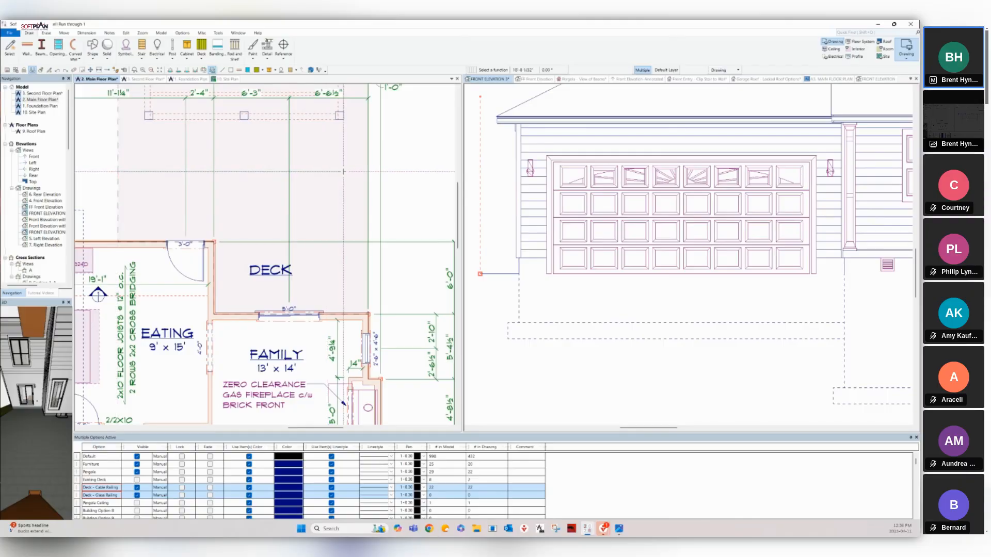
{"action": "left_click", "coordinate": [368, 170]}
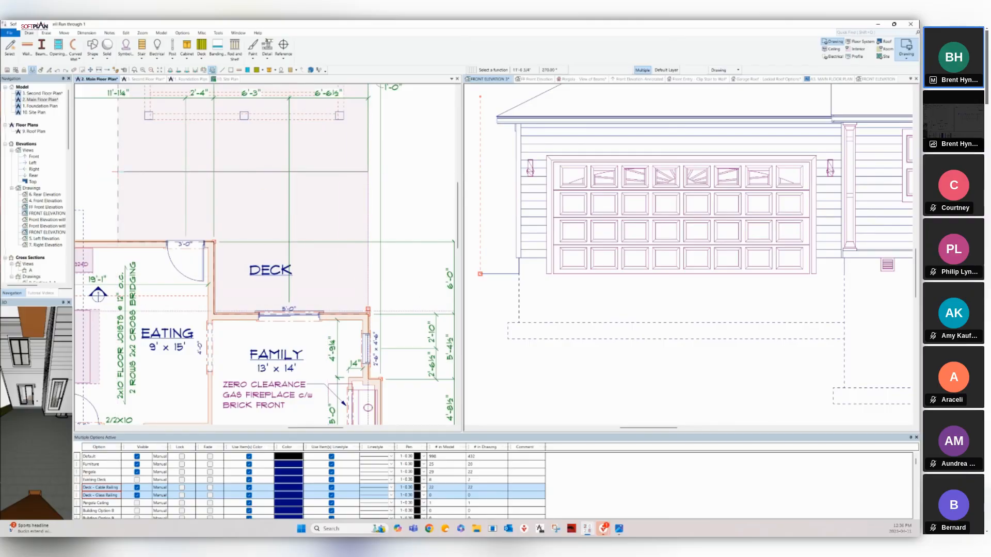
{"action": "left_click", "coordinate": [368, 314]}
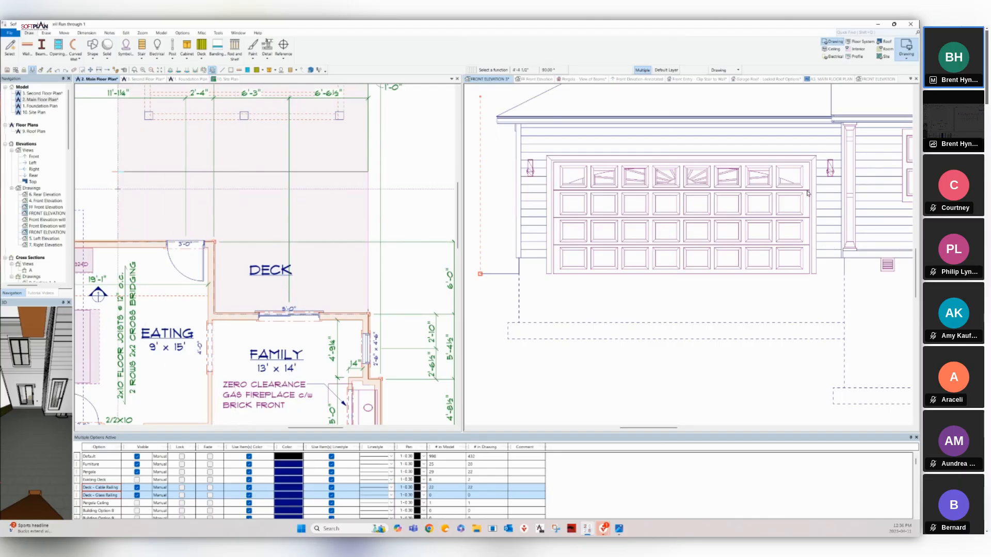
{"action": "left_click", "coordinate": [117, 171]}
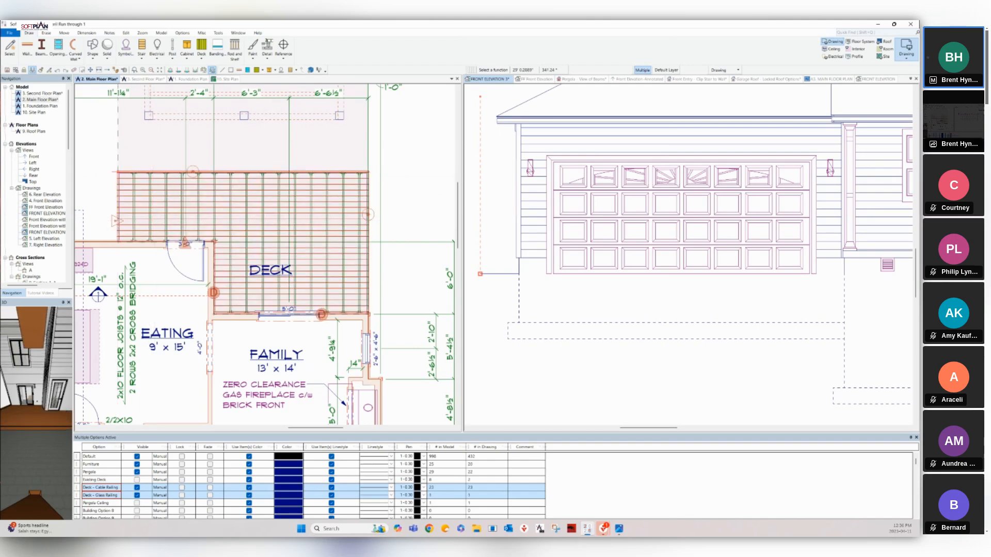
{"action": "left_click", "coordinate": [582, 79]}
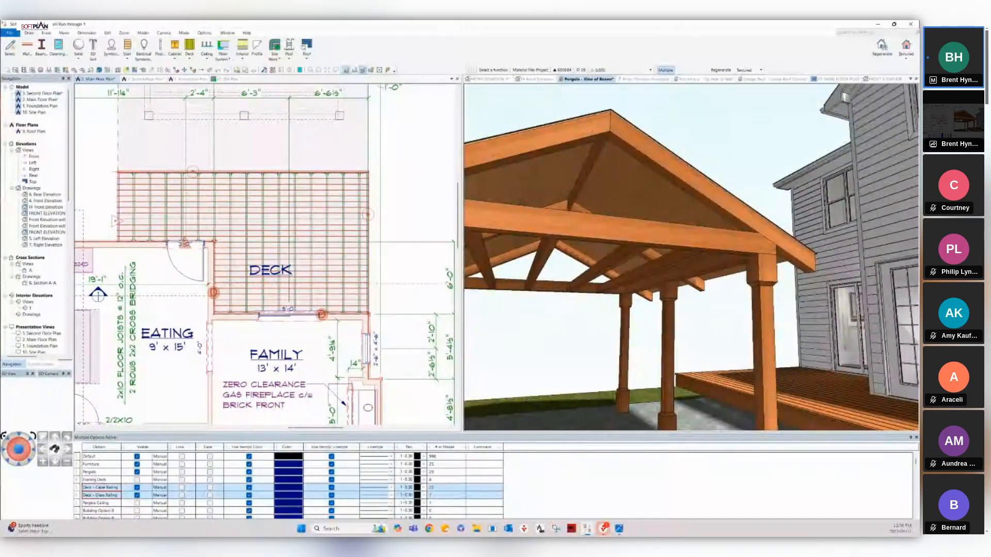
Orbit the 3D view to the new deck by the patio door, then make the main floor plan active.
{"action": "key", "text": "Right"}
{"action": "key", "text": "Right"}
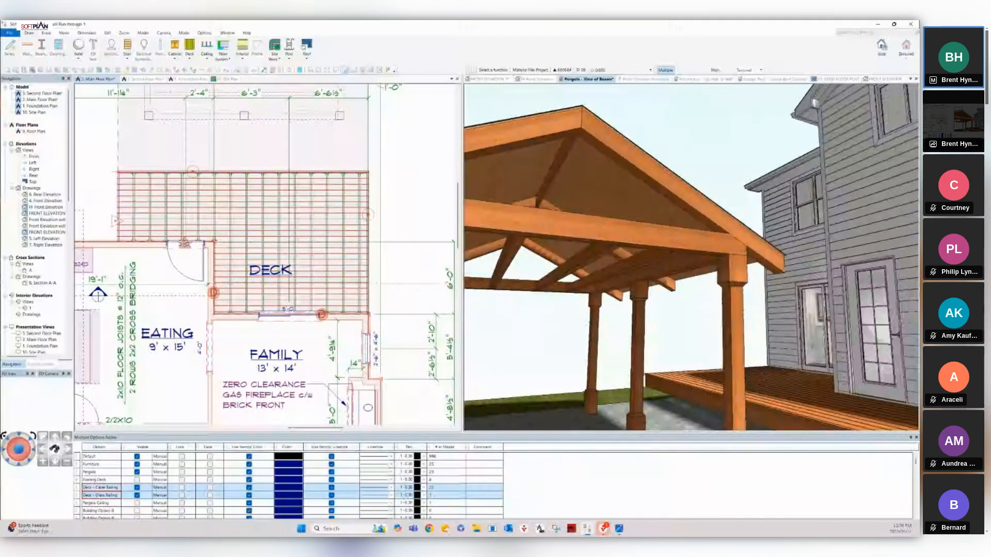
{"action": "key", "text": "Down"}
{"action": "key", "text": "Down"}
{"action": "key", "text": "Right"}
{"action": "key", "text": "Right"}
{"action": "key", "text": "Right"}
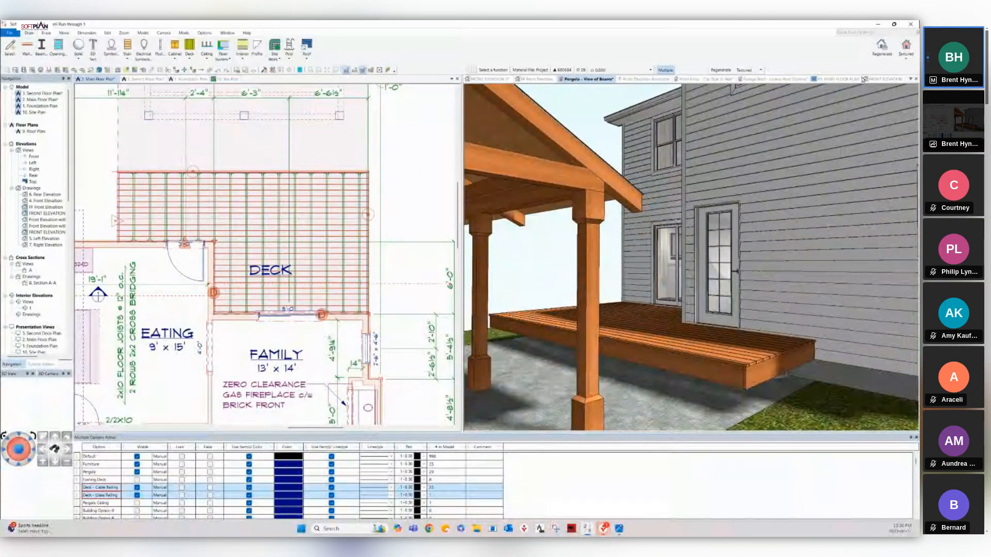
{"action": "double_click", "coordinate": [788, 373]}
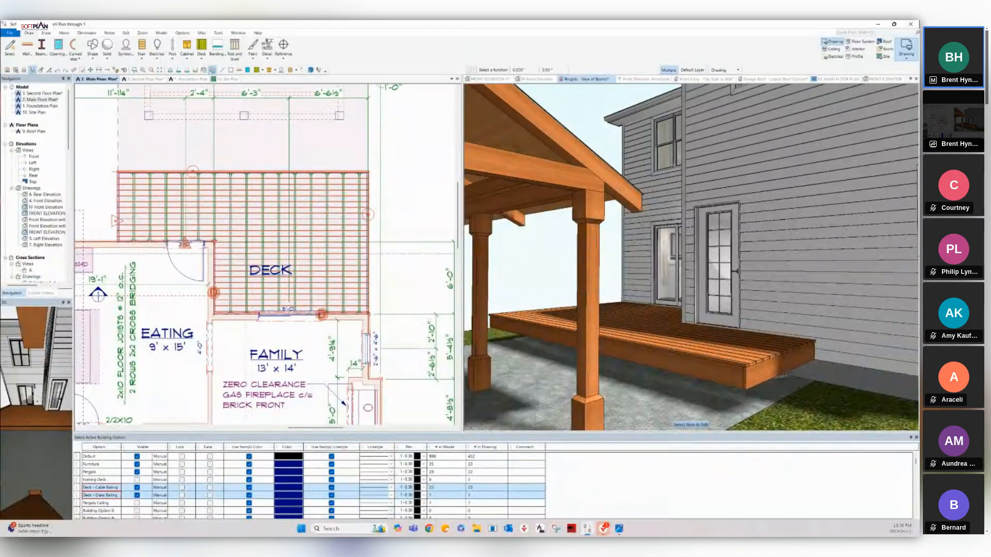
Set the rear deck's Top Position to 9.5' and return to the 3D view to check it.
{"action": "left_click", "coordinate": [249, 223]}
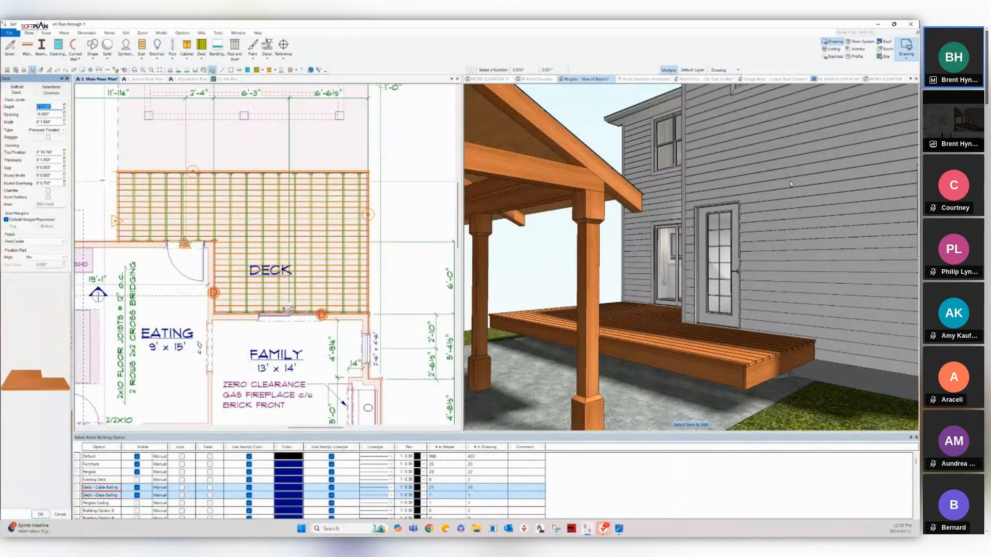
{"action": "left_click", "coordinate": [45, 152]}
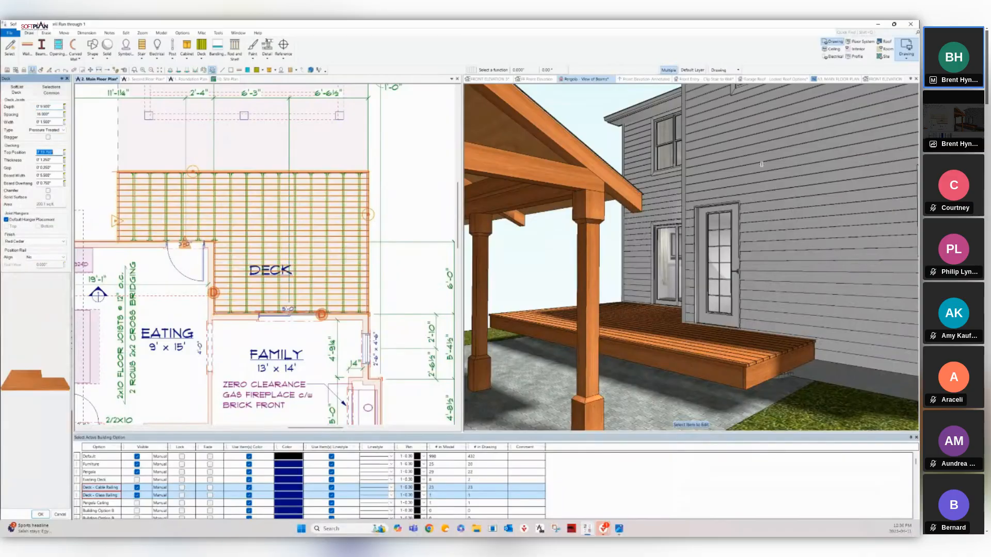
{"action": "type", "text": "9.5'"}
{"action": "key", "text": "Return"}
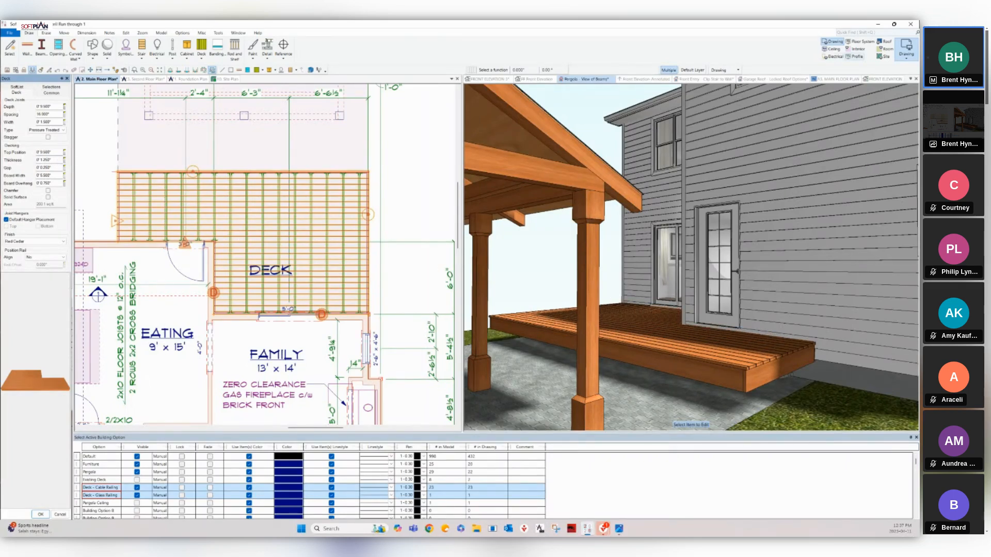
{"action": "left_click", "coordinate": [906, 52]}
{"action": "left_click", "coordinate": [587, 79]}
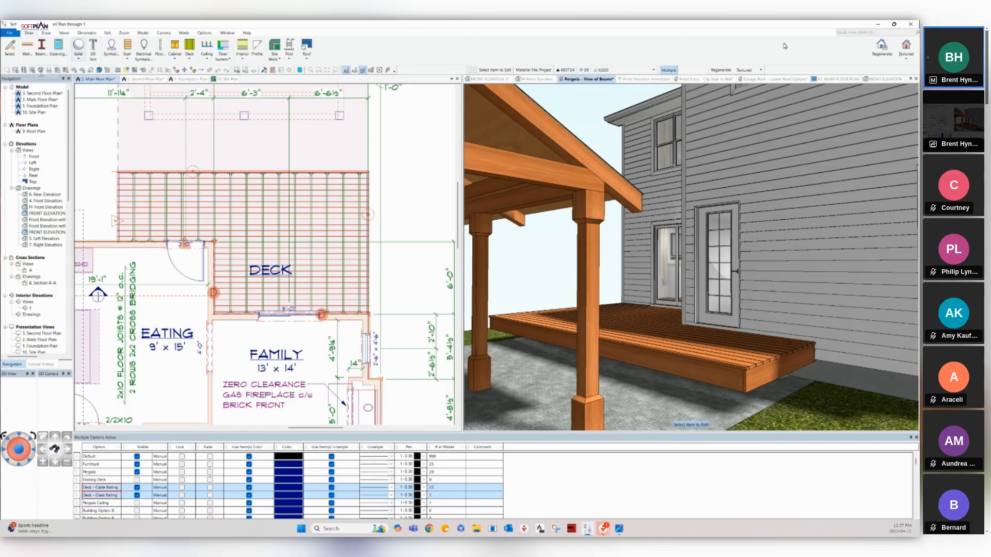
{"action": "left_click", "coordinate": [189, 51]}
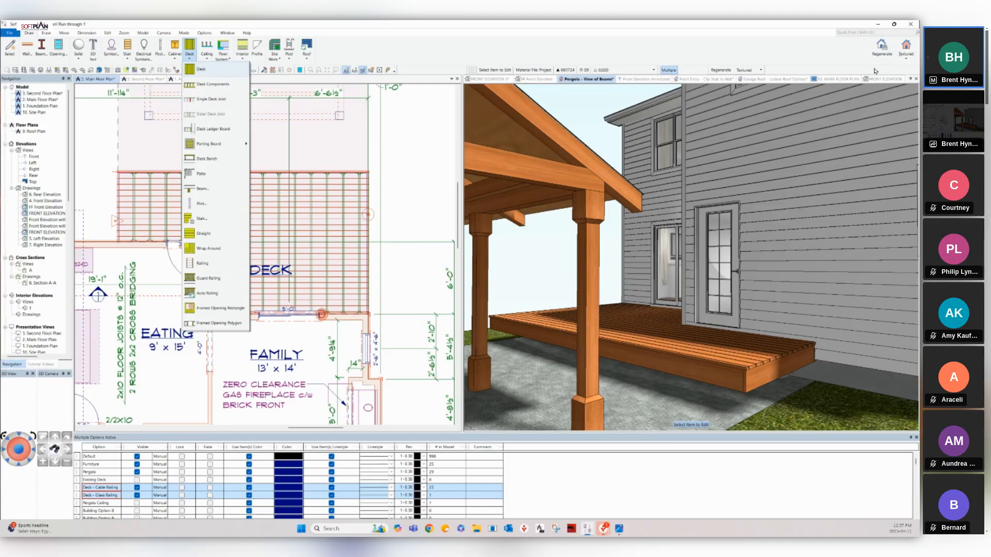
{"action": "left_click", "coordinate": [900, 223]}
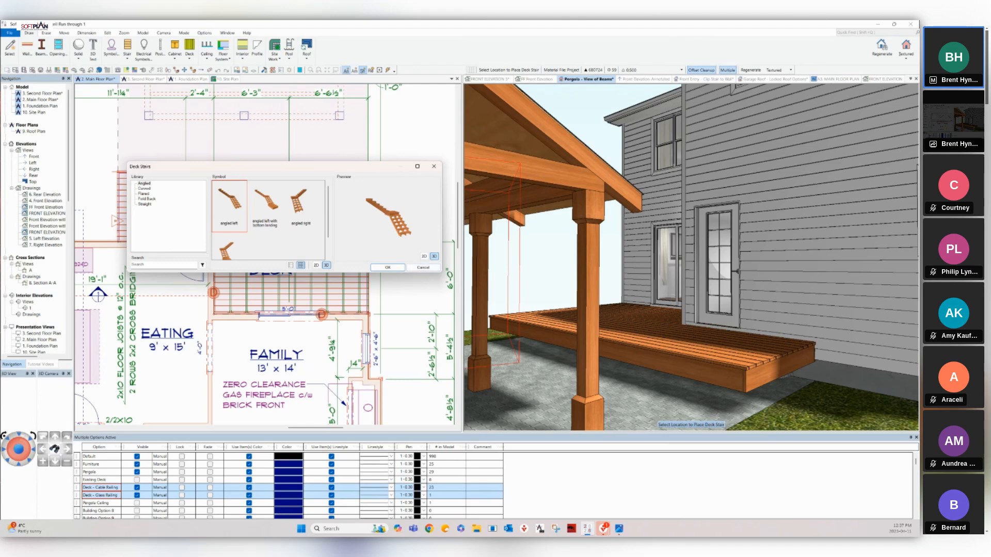
{"action": "left_click", "coordinate": [145, 204]}
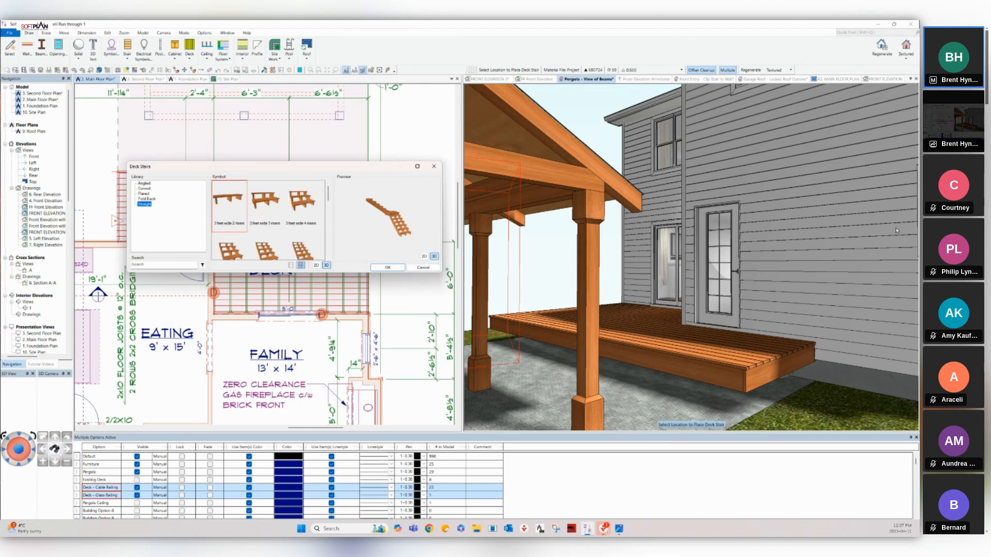
{"action": "left_click", "coordinate": [266, 203]}
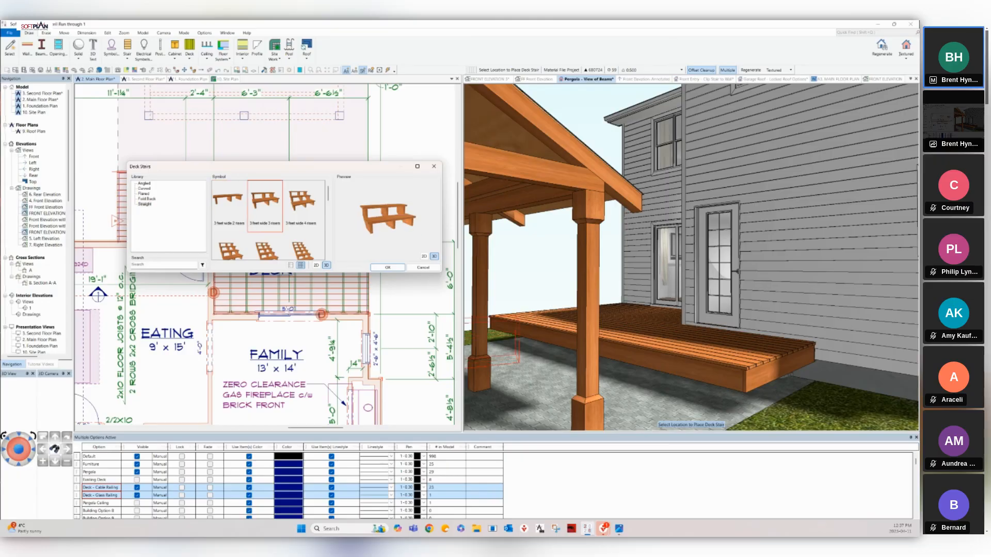
{"action": "left_click", "coordinate": [387, 268]}
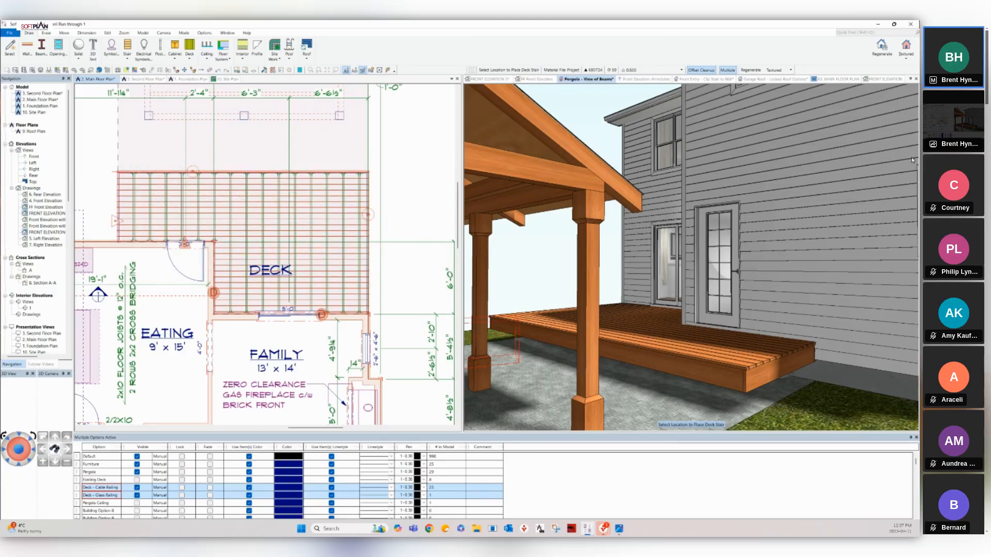
{"action": "key", "text": "Escape"}
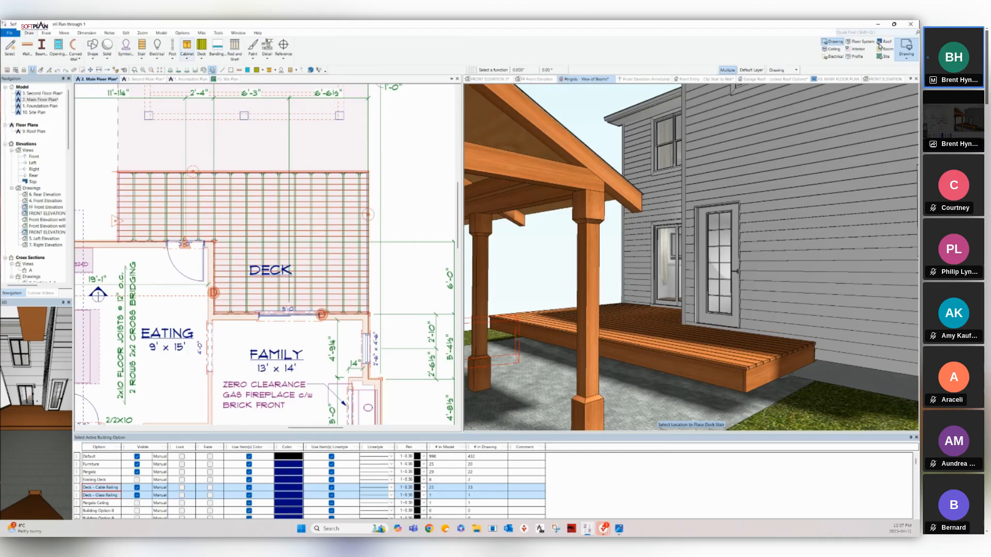
Place a deck stair along the rear deck's outer edge using Deck > Stair.
{"action": "left_click", "coordinate": [201, 51]}
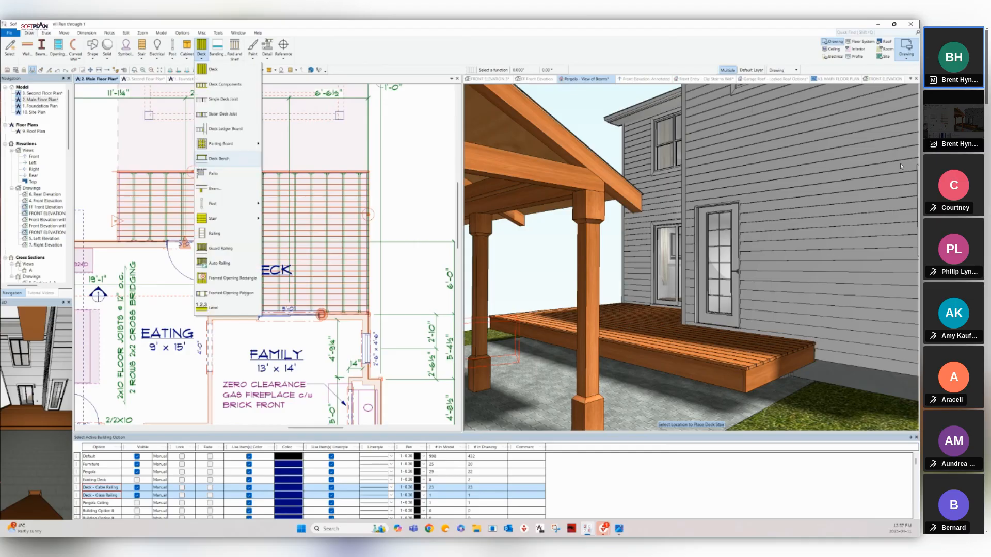
{"action": "mouse_move", "coordinate": [222, 219]}
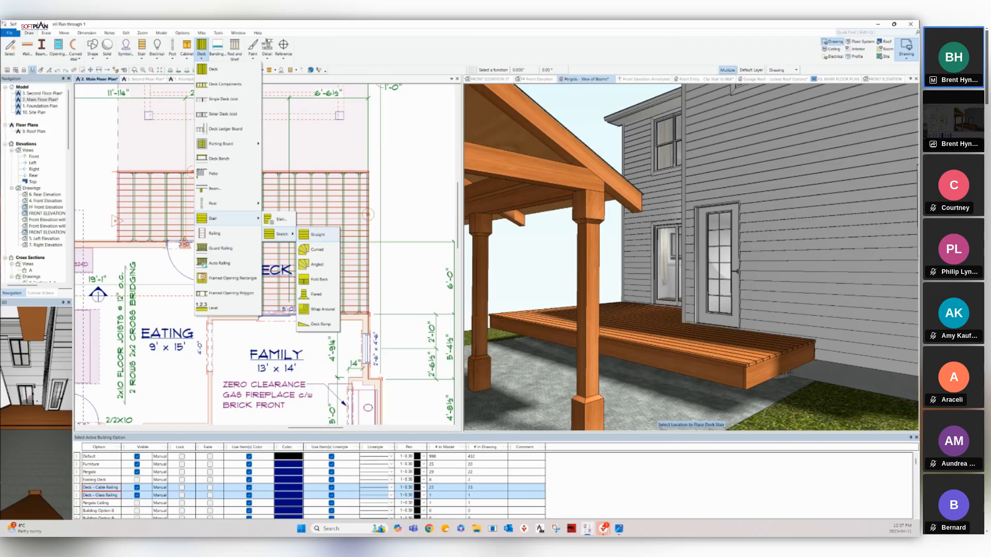
{"action": "left_click", "coordinate": [278, 219]}
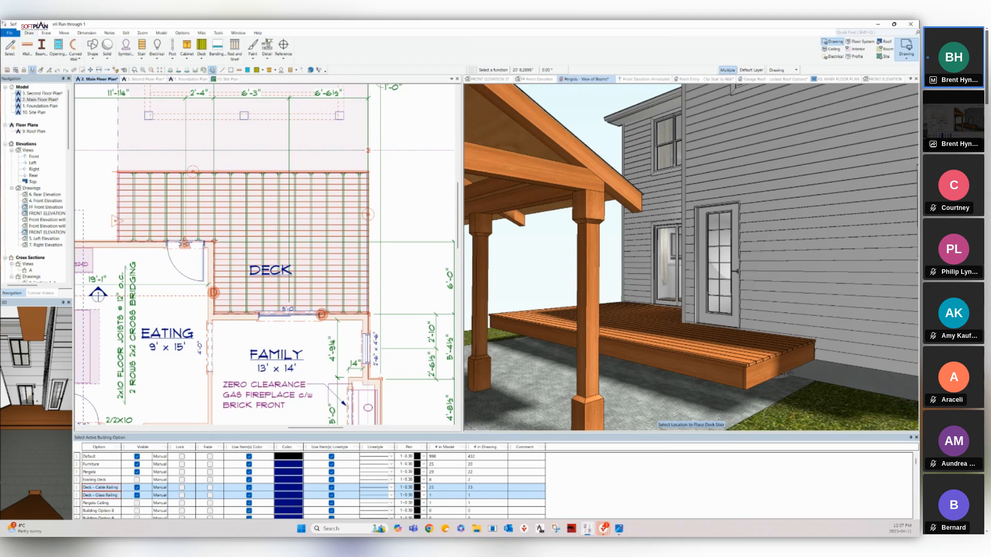
{"action": "left_click", "coordinate": [243, 153]}
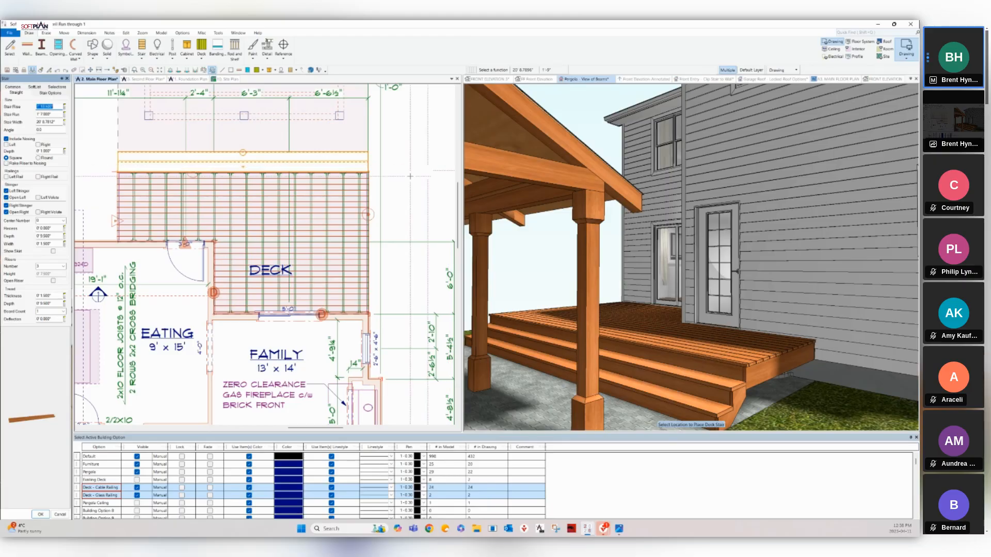
Make Deck - Cable Railing the active option in the building options table.
{"action": "left_click", "coordinate": [805, 499]}
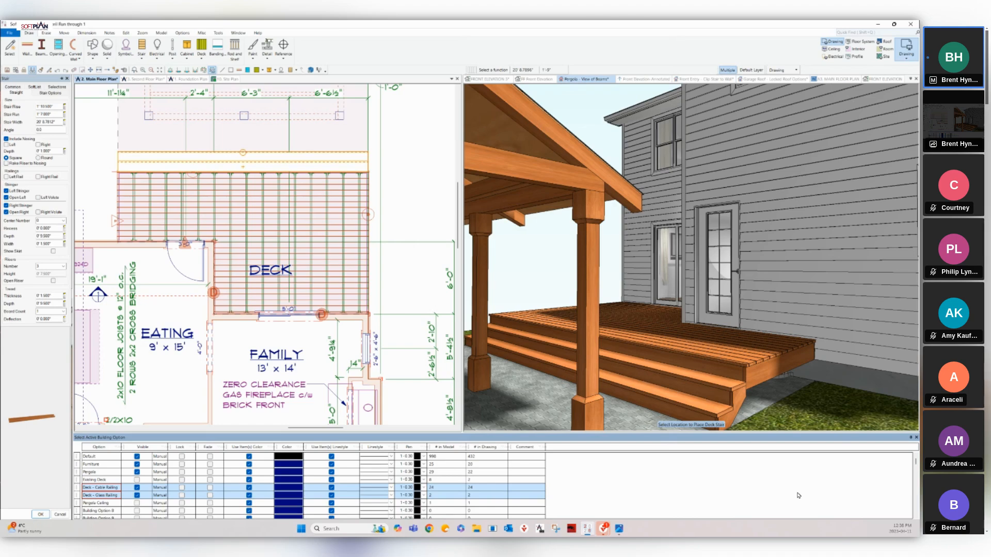
{"action": "key", "text": "Up"}
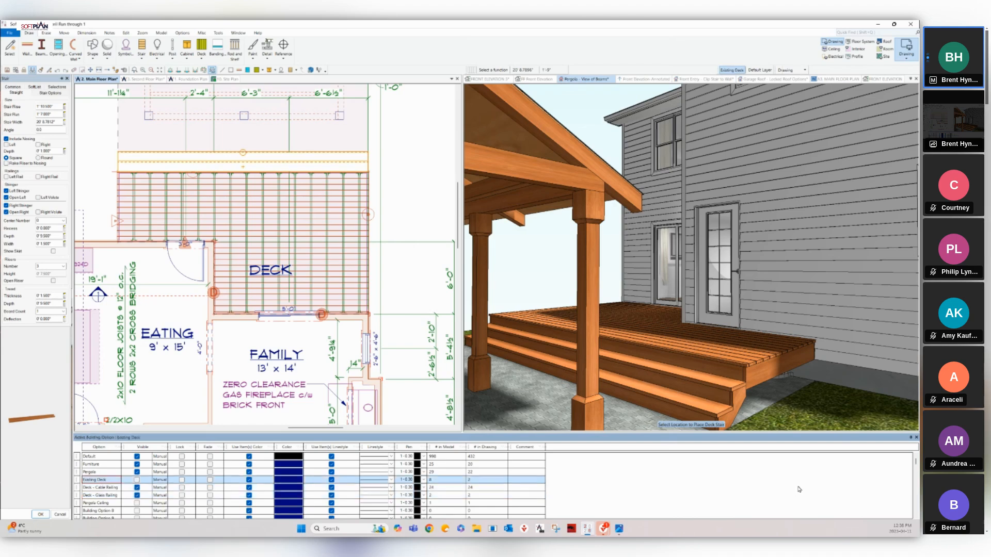
{"action": "key", "text": "Down"}
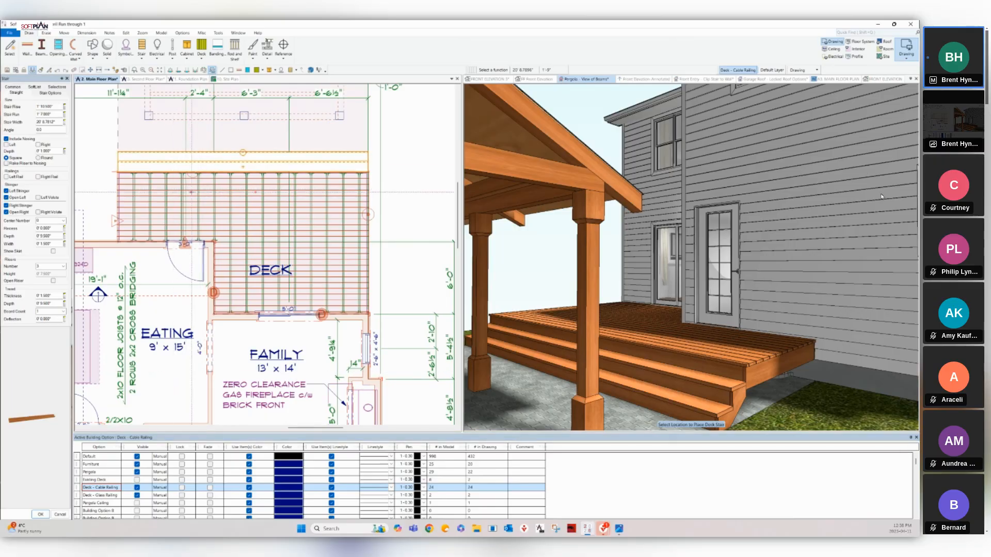
Auto-rail the deck with the colonial Porch Railing, then activate Deck - Glass Railing and hide Cable Railing.
{"action": "right_click", "coordinate": [192, 192]}
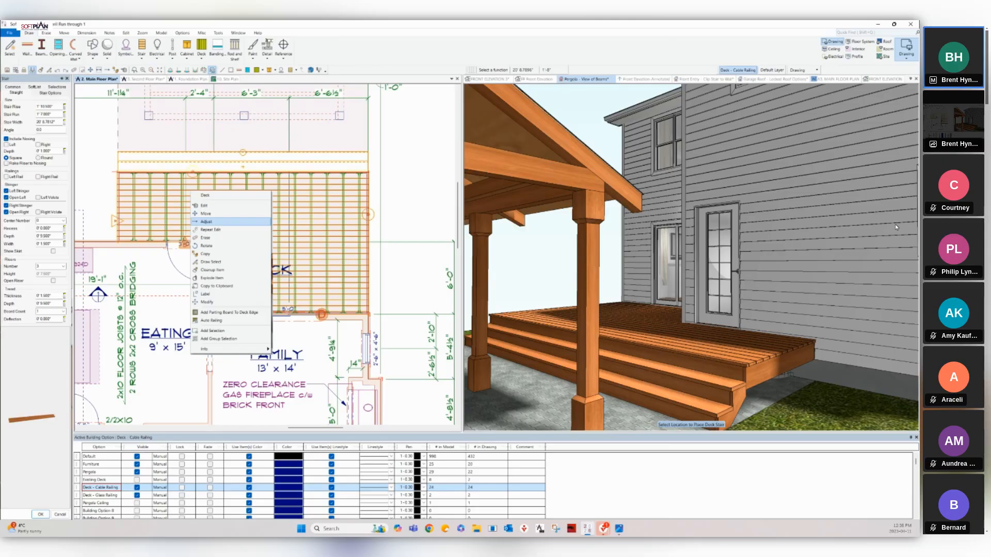
{"action": "left_click", "coordinate": [211, 321]}
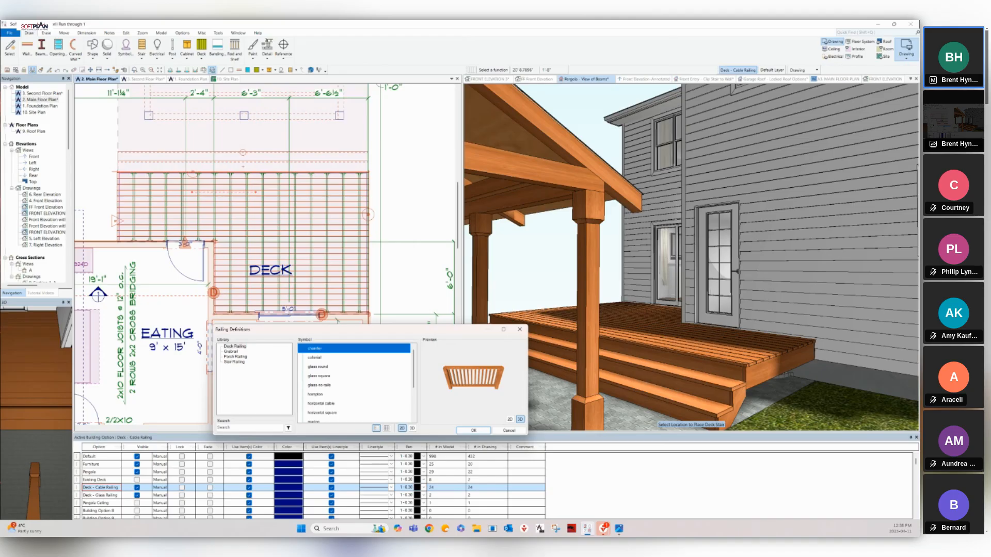
{"action": "left_click", "coordinate": [235, 347]}
{"action": "scroll", "coordinate": [356, 382], "scroll_direction": "down", "scroll_amount": 3}
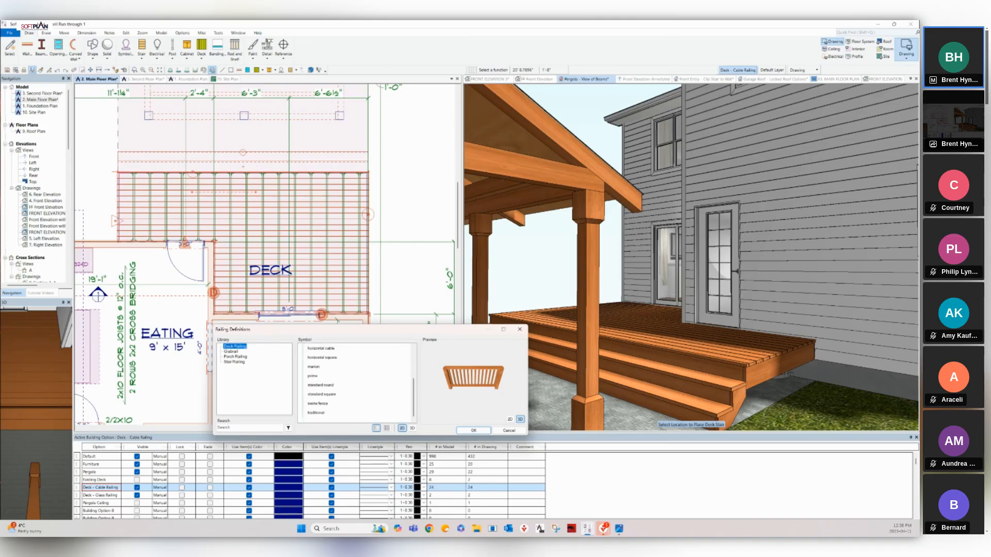
{"action": "scroll", "coordinate": [356, 382], "scroll_direction": "up", "scroll_amount": 3}
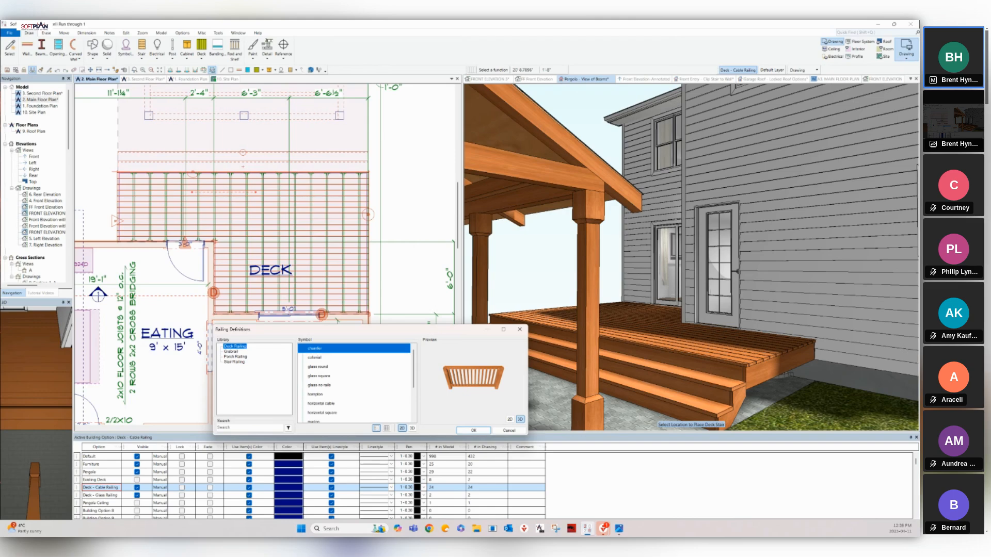
{"action": "left_click", "coordinate": [236, 357]}
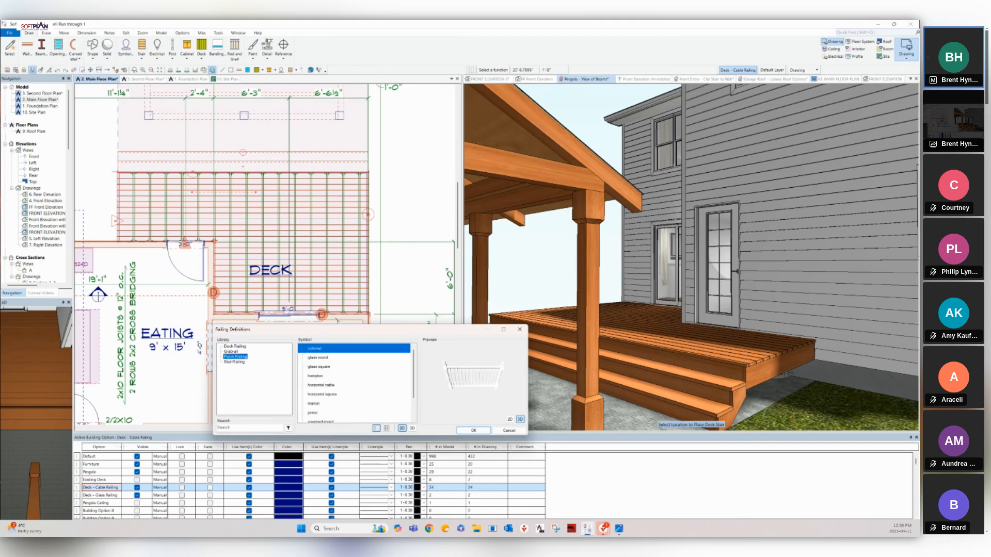
{"action": "scroll", "coordinate": [356, 382], "scroll_direction": "down", "scroll_amount": 1}
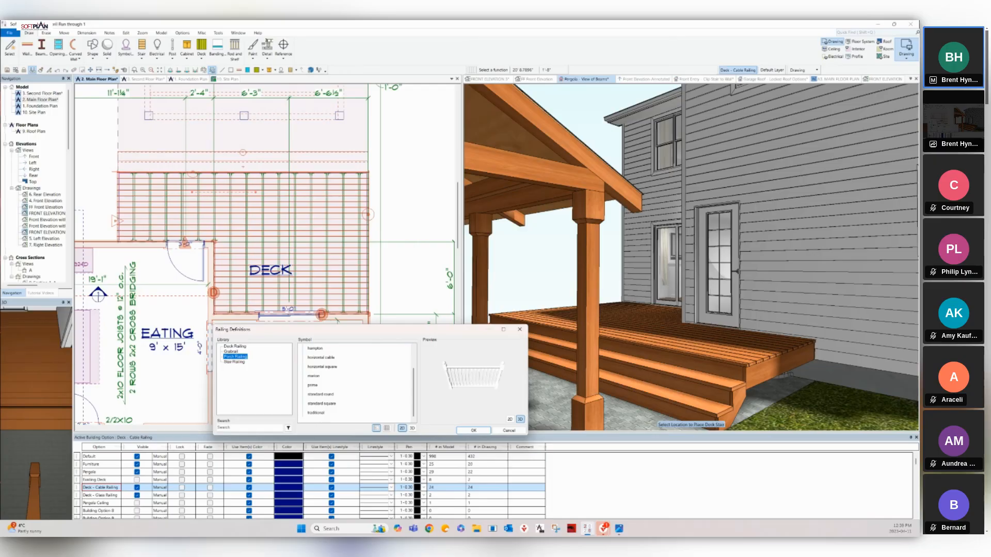
{"action": "scroll", "coordinate": [356, 382], "scroll_direction": "up", "scroll_amount": 1}
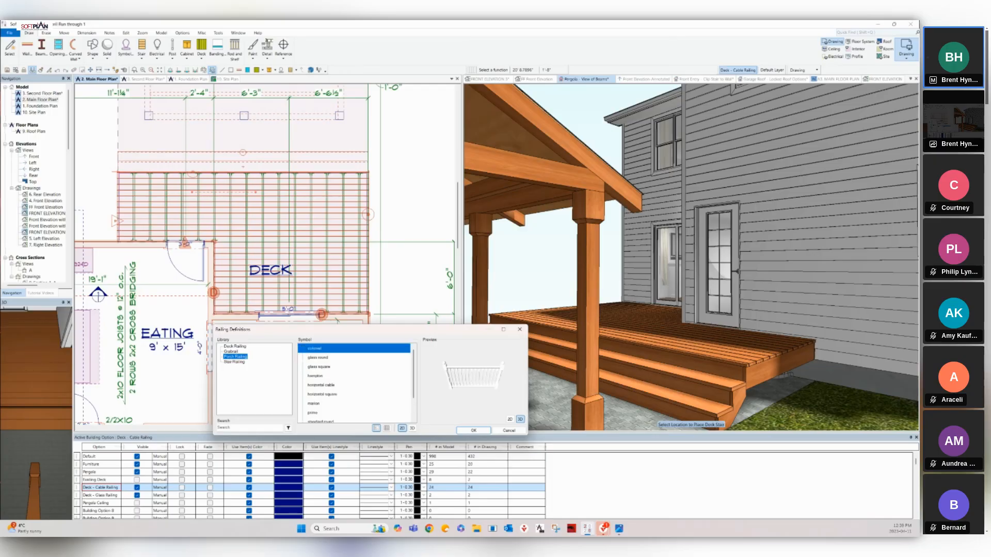
{"action": "left_click", "coordinate": [473, 431]}
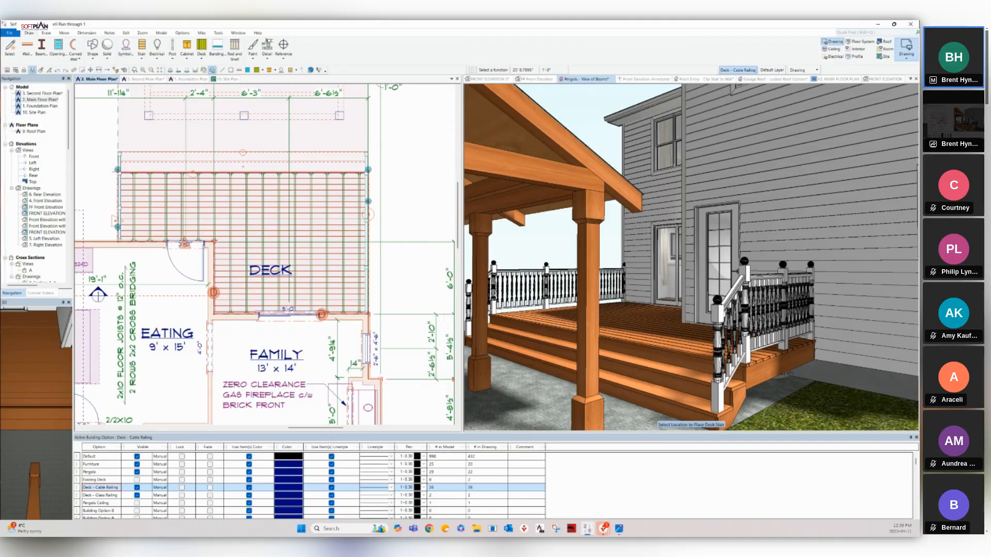
{"action": "left_click", "coordinate": [790, 496]}
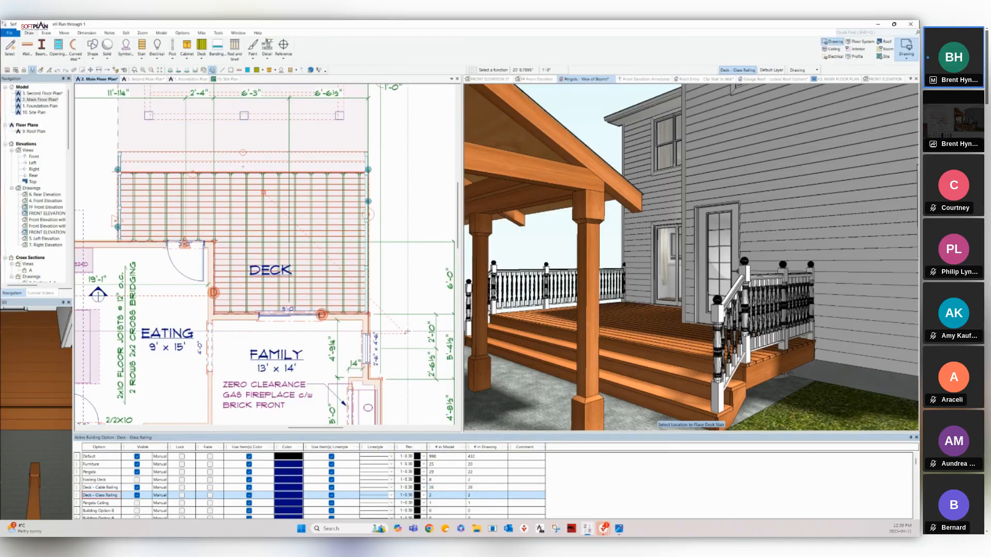
{"action": "left_click", "coordinate": [826, 494]}
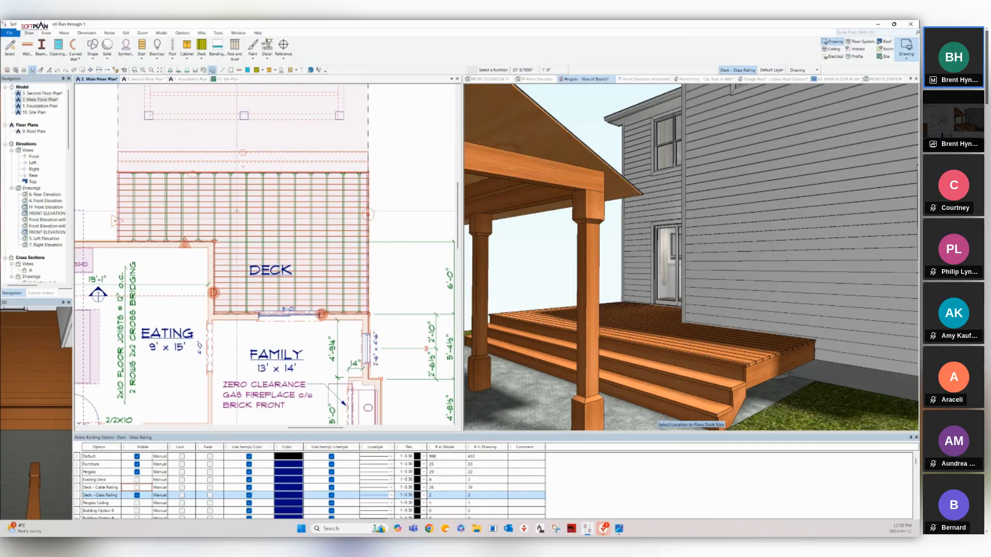
Auto-rail the deck with glass square railing, then make Deck - Cable Railing visible again.
{"action": "right_click", "coordinate": [215, 199]}
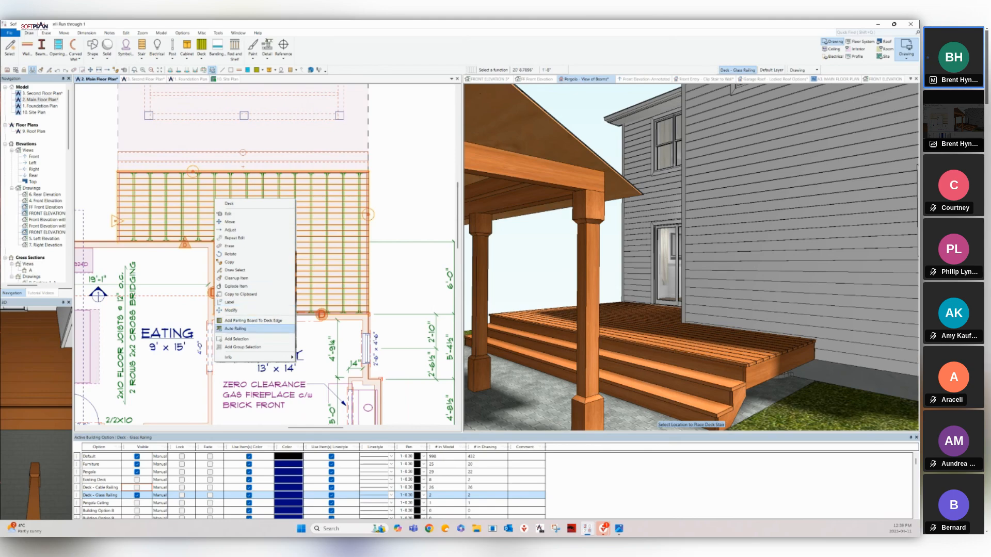
{"action": "left_click", "coordinate": [235, 329]}
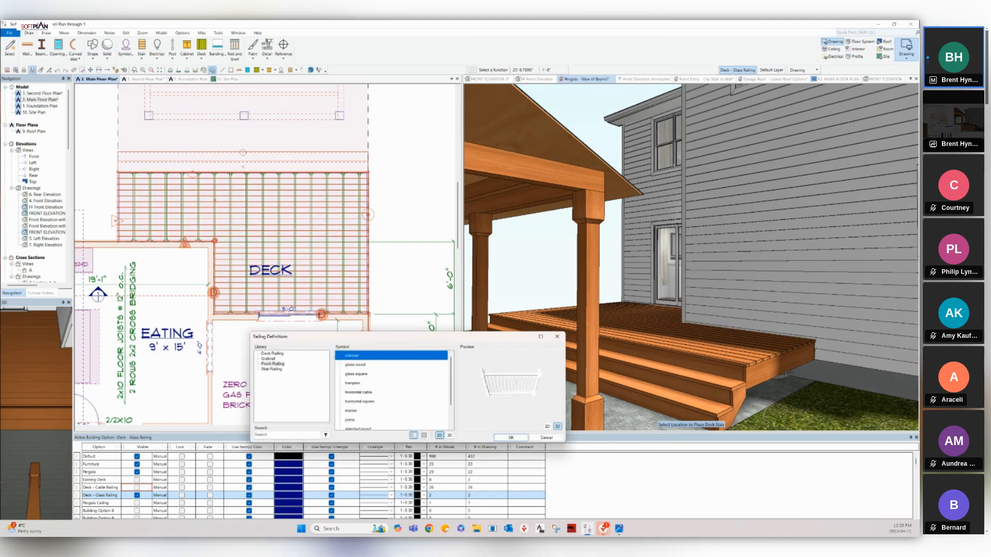
{"action": "left_click", "coordinate": [356, 374]}
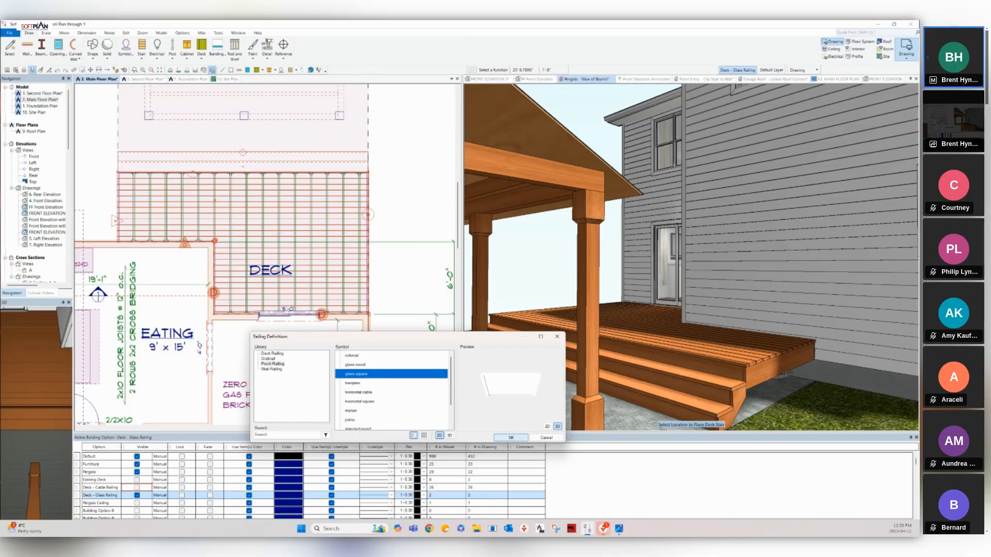
{"action": "left_click", "coordinate": [511, 437]}
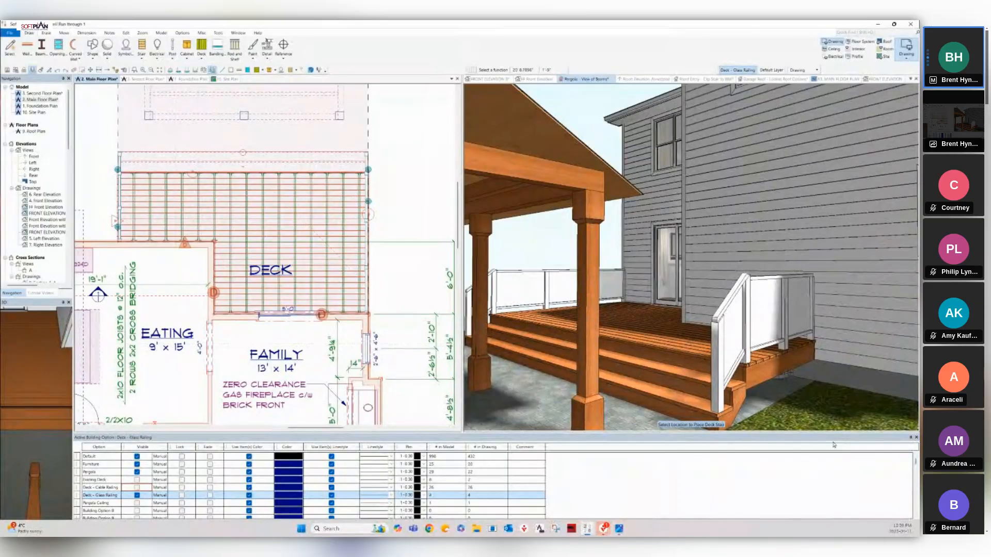
{"action": "left_click", "coordinate": [827, 497]}
{"action": "left_click", "coordinate": [828, 492]}
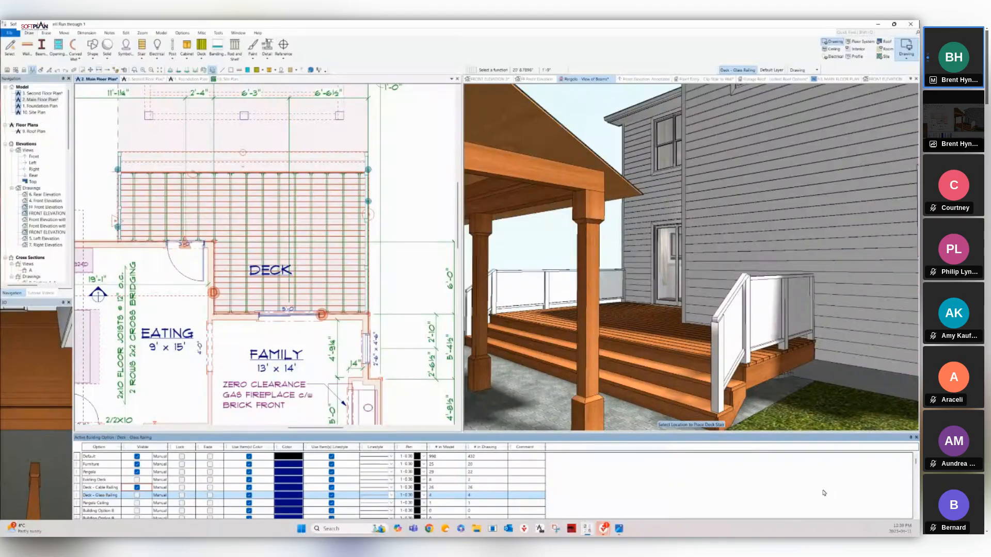
With Deck - Cable Railing active, change the stair railing to the Deck Railing swine fence style.
{"action": "left_click", "coordinate": [822, 491]}
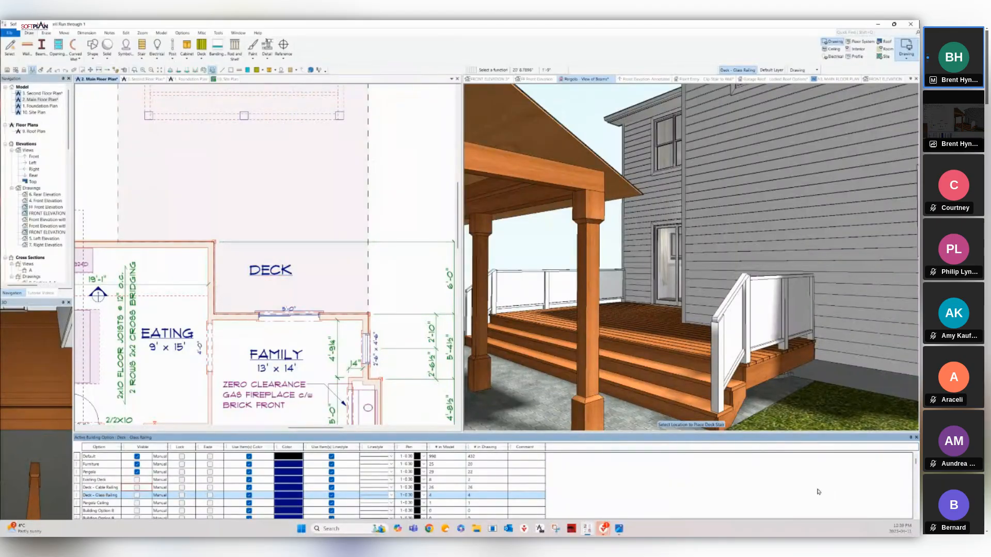
{"action": "left_click", "coordinate": [804, 491]}
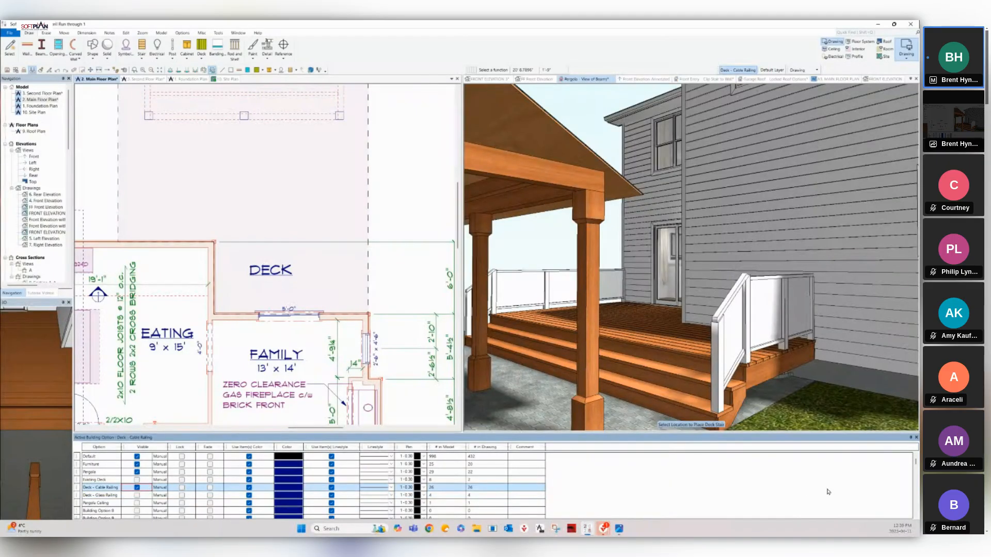
{"action": "left_click", "coordinate": [121, 215]}
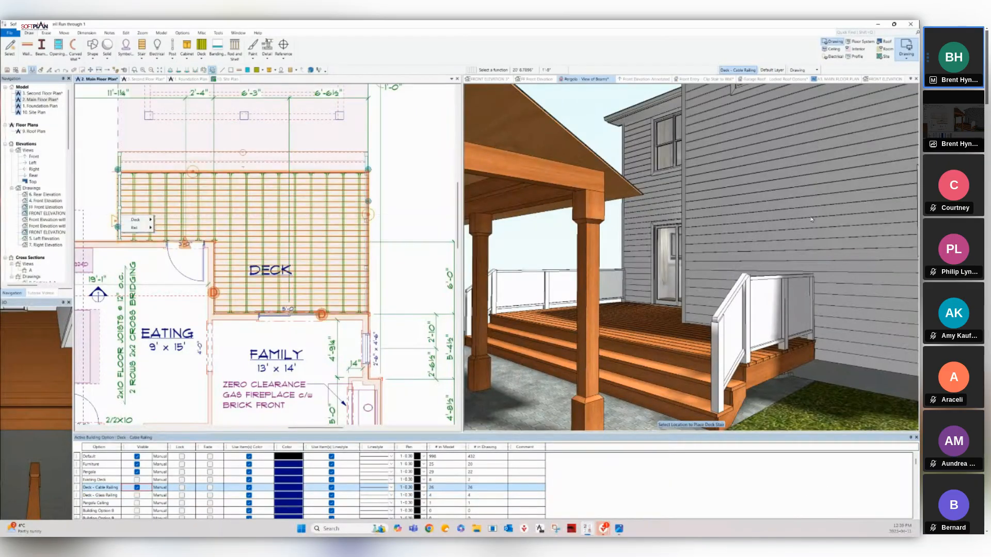
{"action": "mouse_move", "coordinate": [137, 219]}
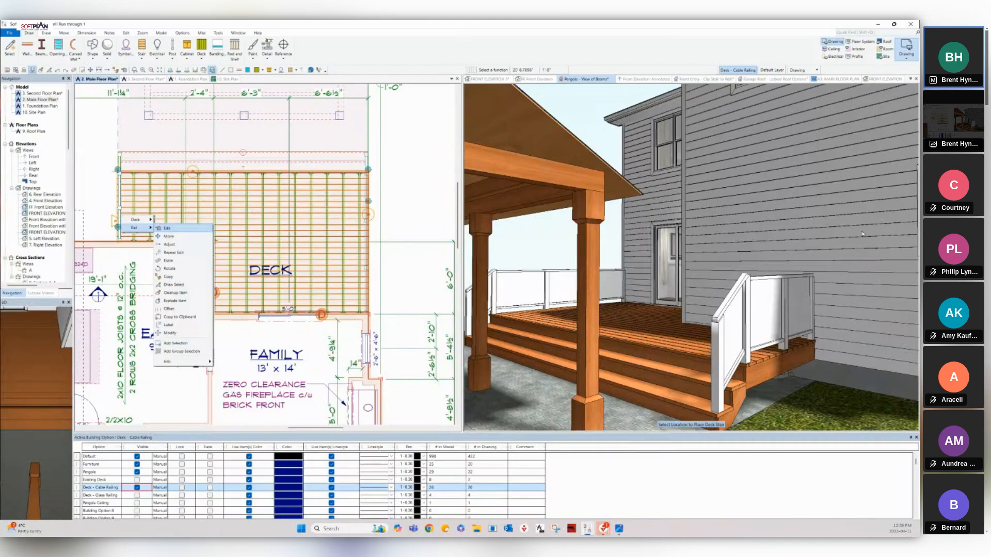
{"action": "left_click", "coordinate": [167, 228]}
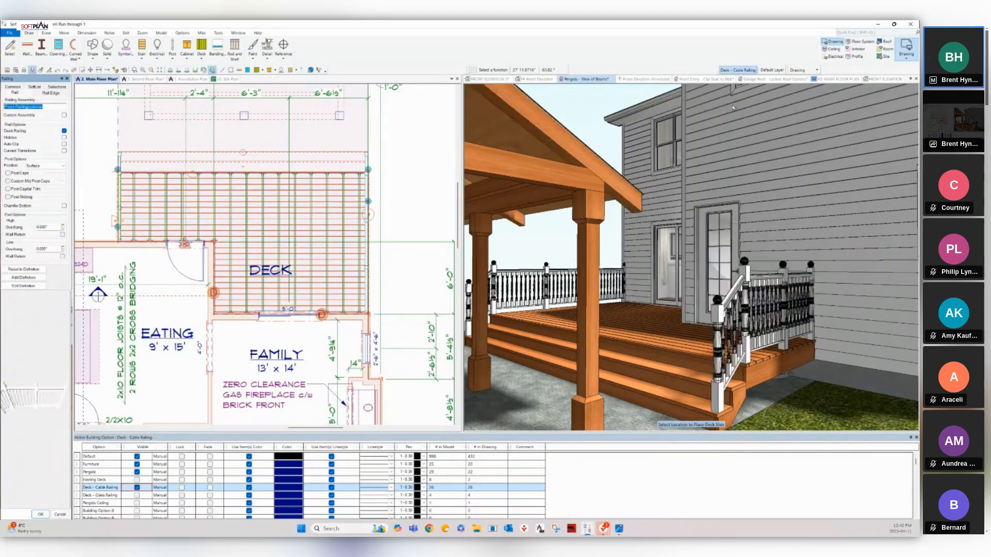
{"action": "left_click", "coordinate": [36, 107]}
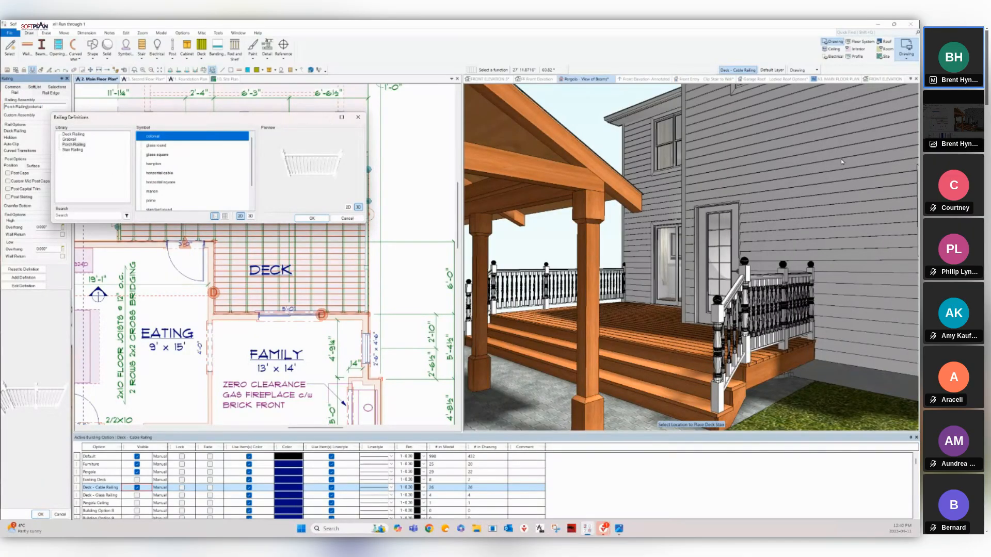
{"action": "scroll", "coordinate": [193, 167], "scroll_direction": "down", "scroll_amount": 1}
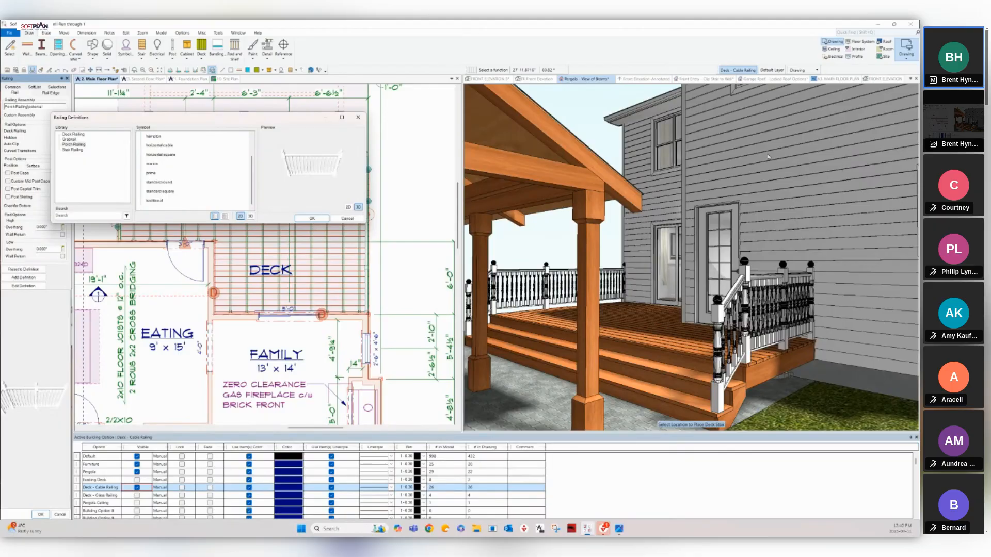
{"action": "left_click", "coordinate": [73, 134]}
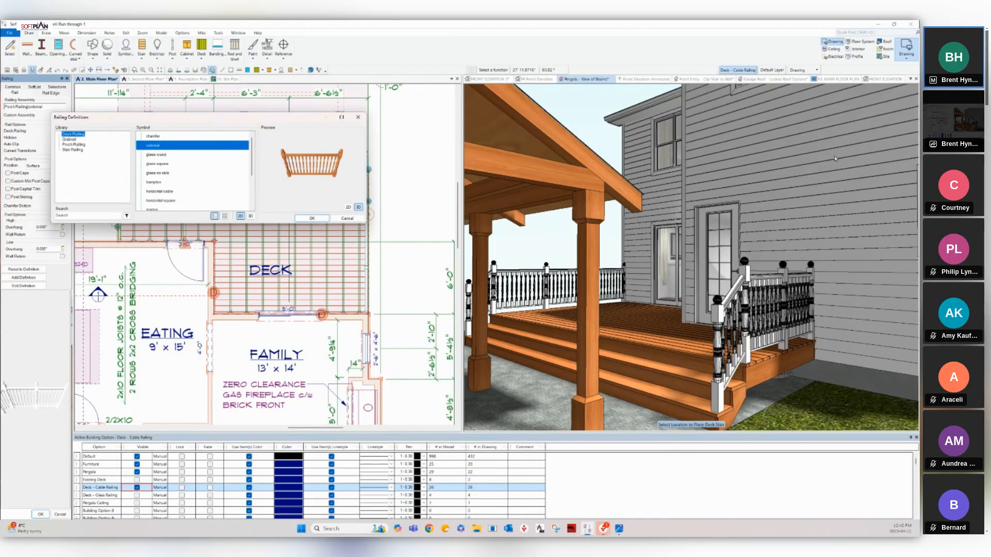
{"action": "scroll", "coordinate": [194, 167], "scroll_direction": "down", "scroll_amount": 2}
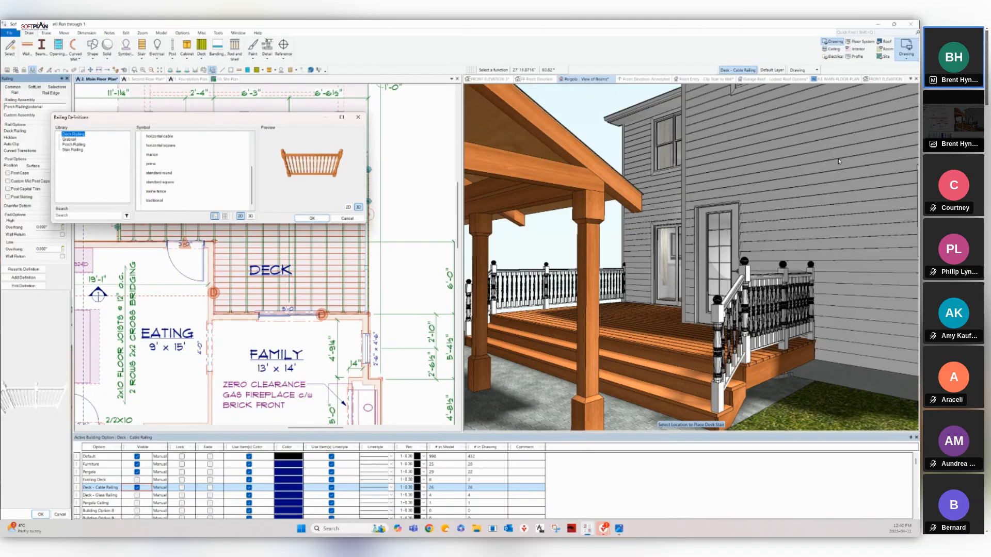
{"action": "left_click", "coordinate": [156, 192]}
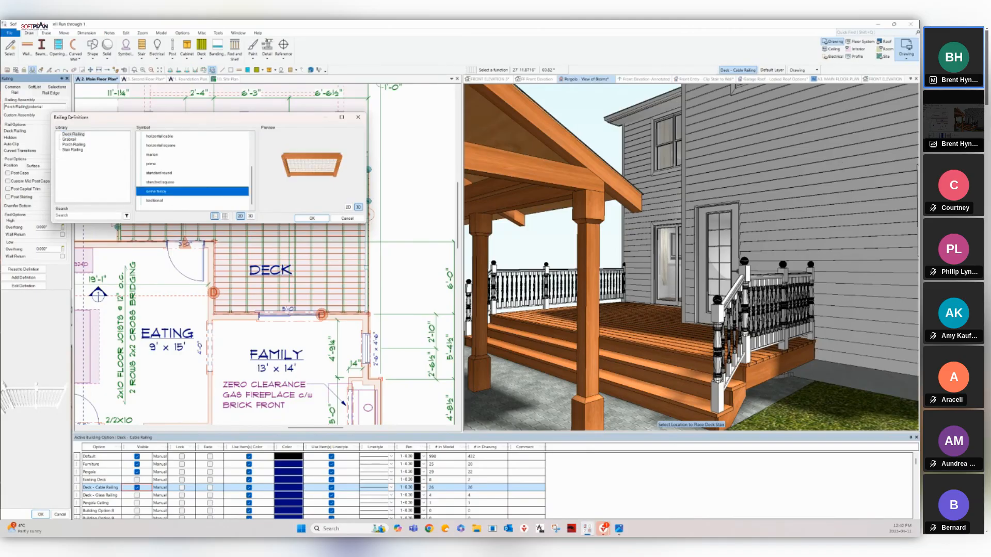
{"action": "left_click", "coordinate": [312, 218]}
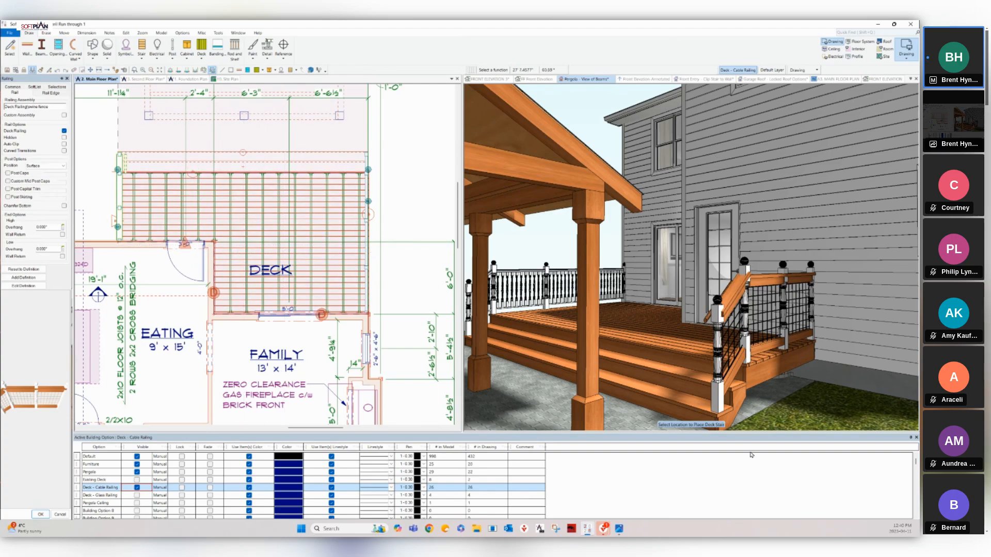
Apply the swine fence railing and close the Railing properties.
{"action": "key", "text": "Return"}
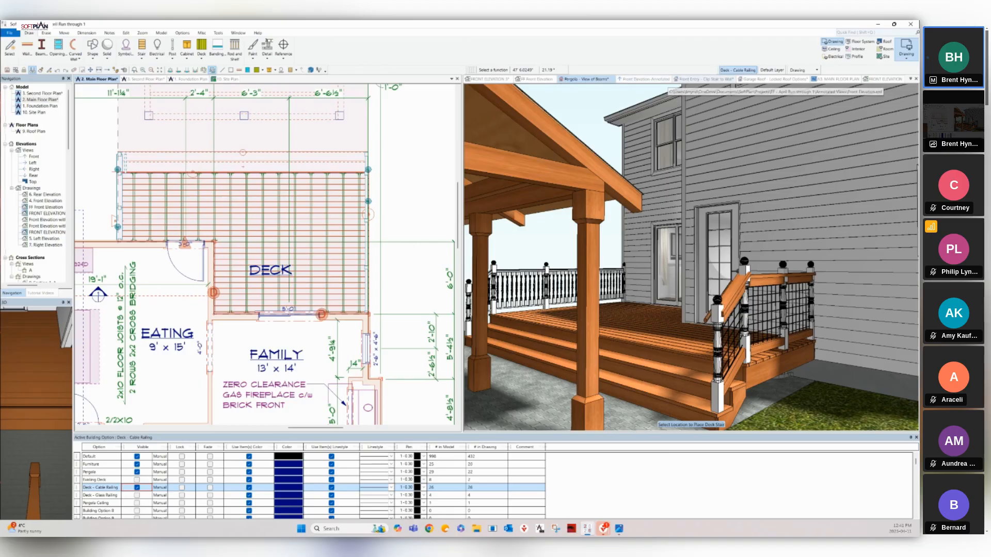
Switch 3D to the Front Entry - Clip Stair to Wall view and move the camera to the double doors.
{"action": "left_click", "coordinate": [703, 79]}
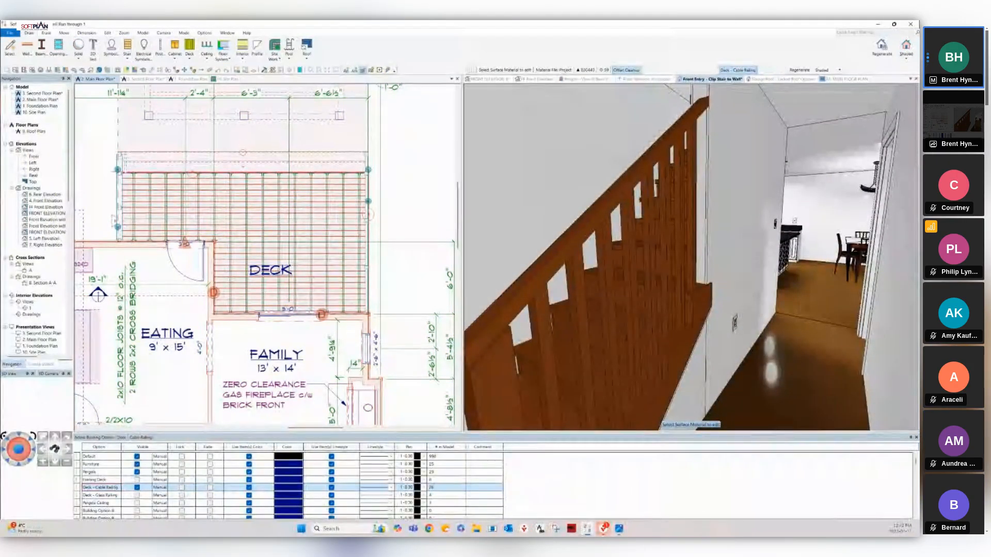
{"action": "key", "text": "Right"}
{"action": "key", "text": "Right"}
{"action": "key", "text": "Right"}
{"action": "key", "text": "Right"}
{"action": "key", "text": "Right"}
{"action": "key", "text": "Right"}
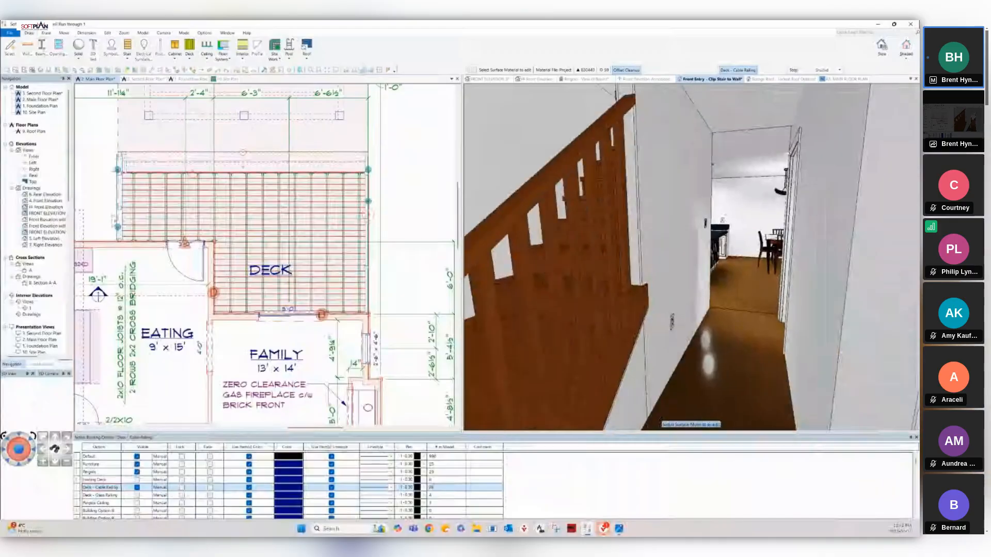
{"action": "key", "text": "Right"}
{"action": "key", "text": "Right"}
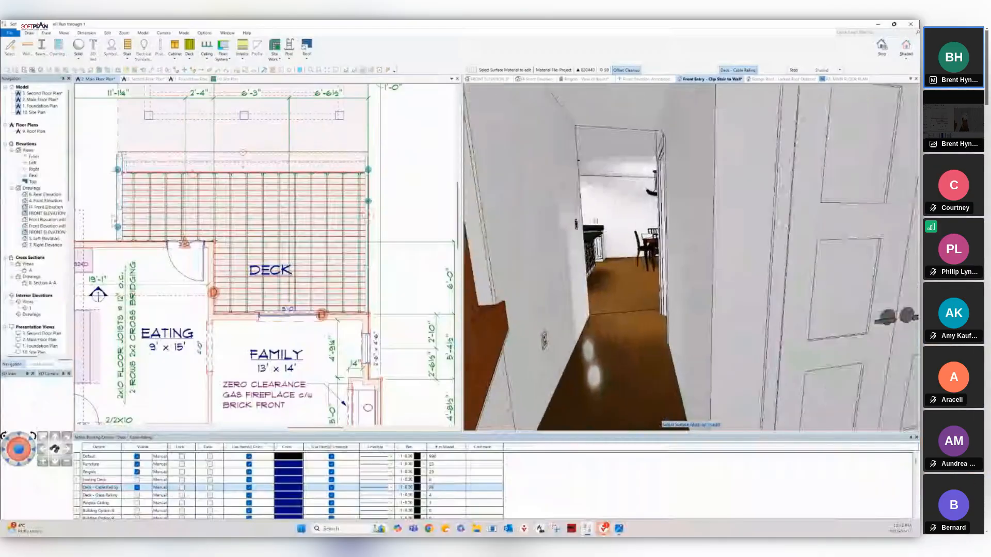
{"action": "key", "text": "Right"}
{"action": "key", "text": "Right"}
{"action": "key", "text": "Right"}
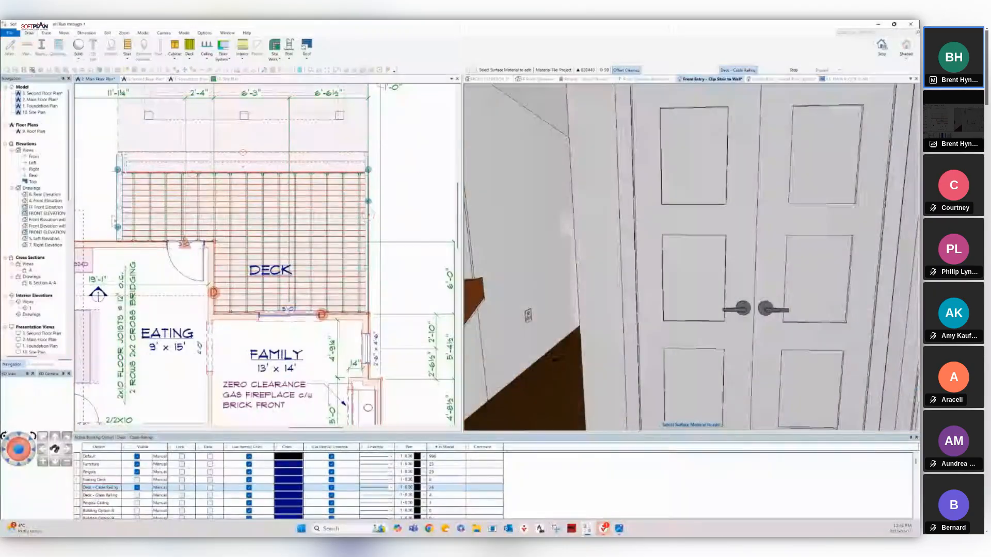
{"action": "key", "text": "Down"}
{"action": "key", "text": "Up"}
{"action": "key", "text": "Up"}
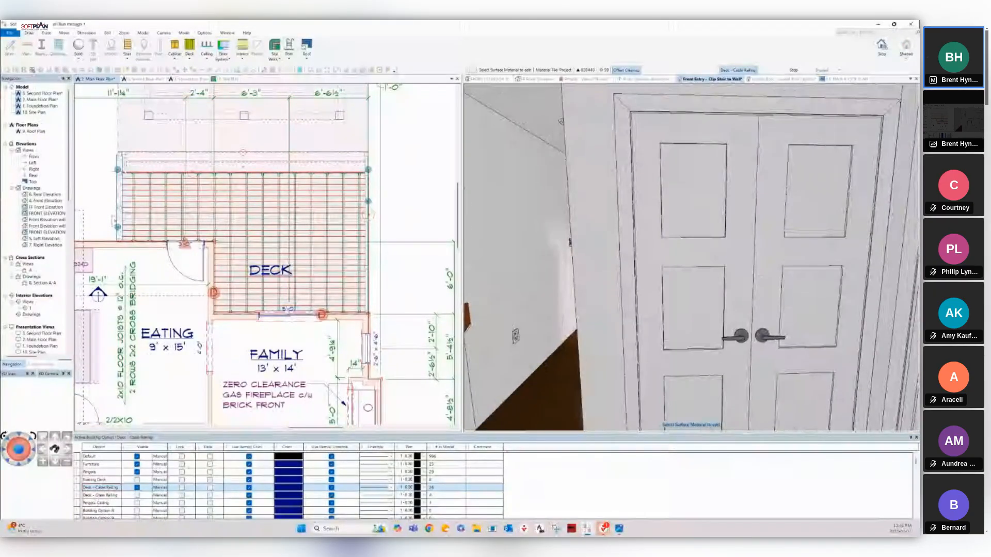
{"action": "key", "text": "Up"}
{"action": "key", "text": "Up"}
{"action": "key", "text": "Up"}
{"action": "key", "text": "Up"}
{"action": "key", "text": "Up"}
{"action": "key", "text": "Up"}
{"action": "key", "text": "Up"}
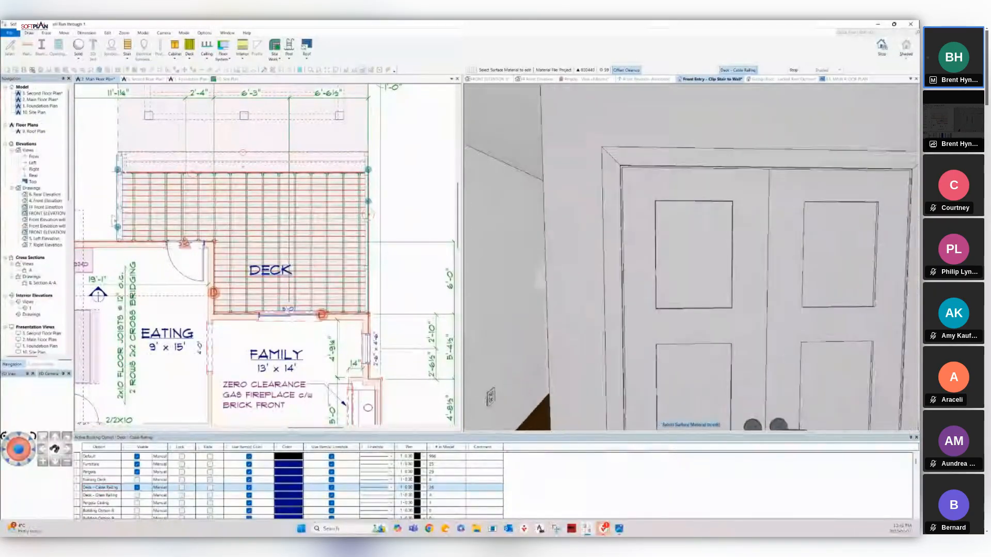
{"action": "key", "text": "Down"}
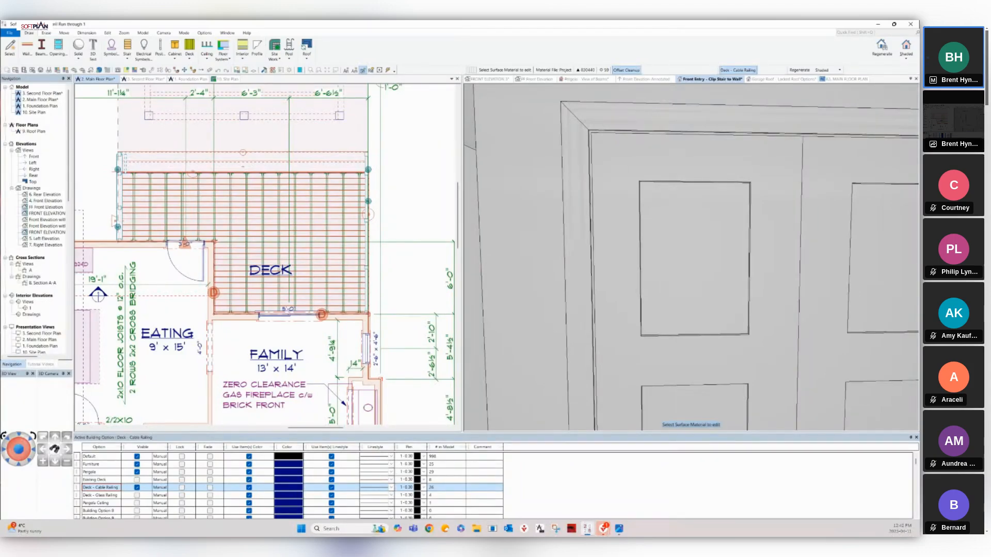
Zoom and pan the main floor plan in on the entry door jamb beside the stair.
{"action": "scroll", "coordinate": [200, 352], "scroll_direction": "down", "scroll_amount": 2}
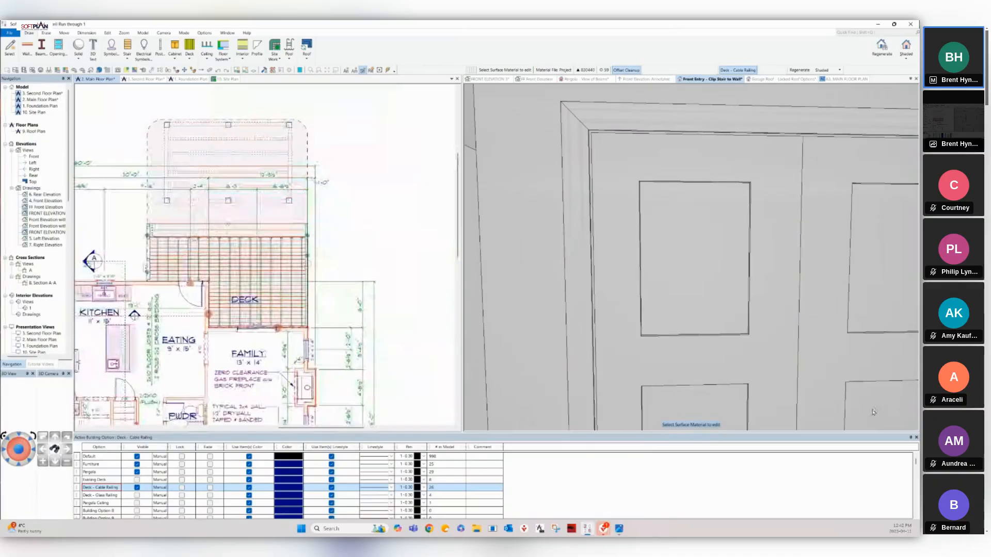
{"action": "left_click", "coordinate": [265, 254]}
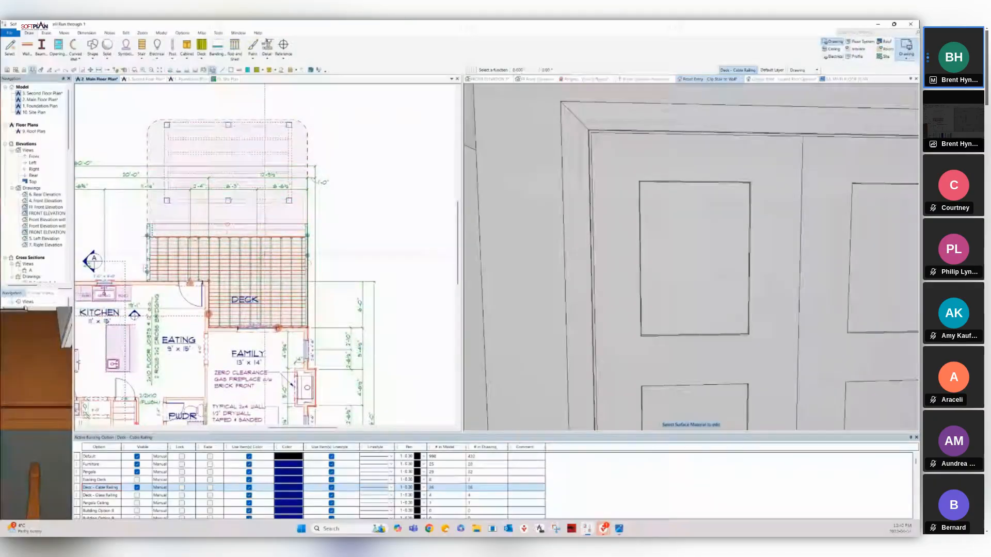
{"action": "scroll", "coordinate": [184, 384], "scroll_direction": "up", "scroll_amount": 1}
{"action": "middle_click_drag", "start_coordinate": [253, 333], "coordinate": [262, 268]}
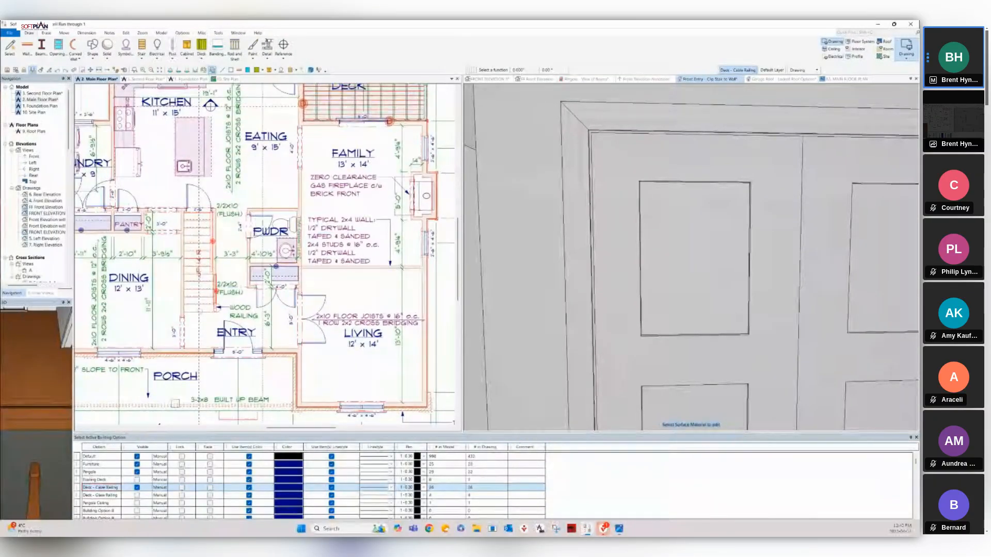
{"action": "scroll", "coordinate": [263, 253], "scroll_direction": "up", "scroll_amount": 4}
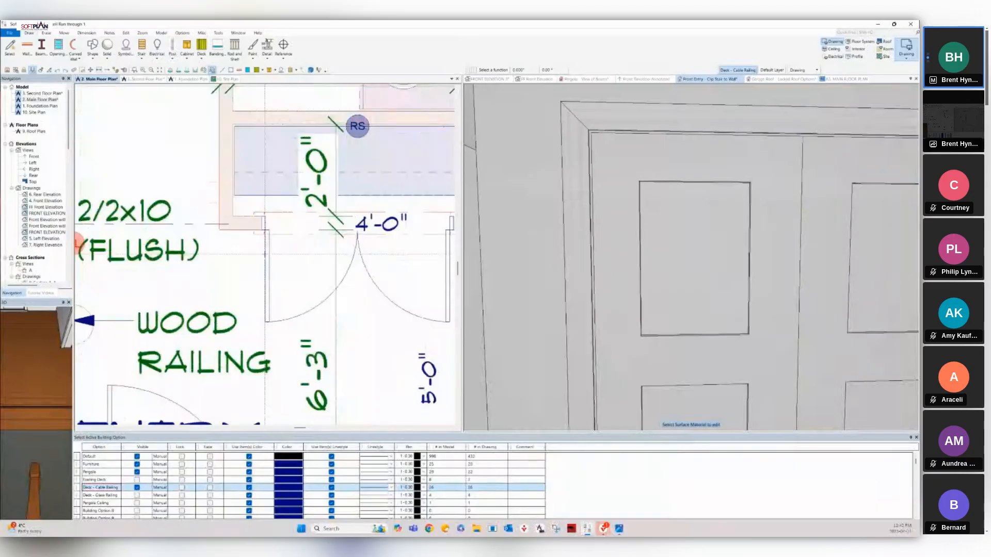
{"action": "scroll", "coordinate": [264, 253], "scroll_direction": "up", "scroll_amount": 4}
{"action": "scroll", "coordinate": [265, 254], "scroll_direction": "up", "scroll_amount": 1}
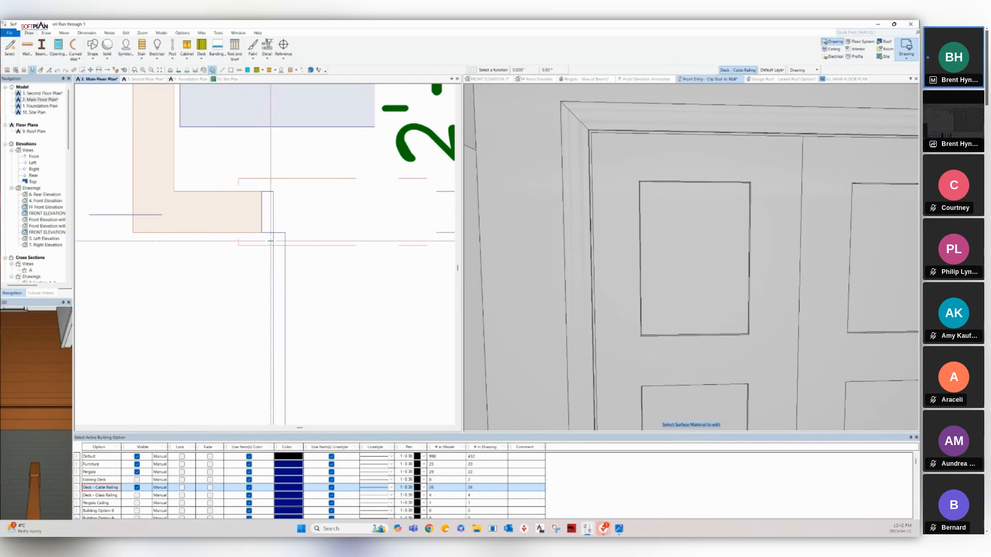
Change the default opening trim reveal from 0.250" to 0.500" in Project Options.
{"action": "key", "text": "alt+f"}
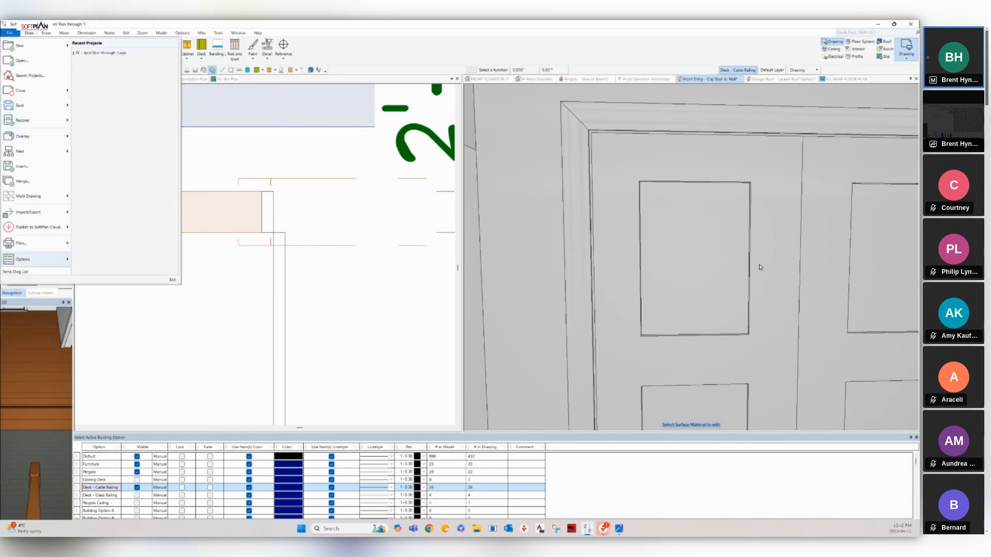
{"action": "key", "text": "Right"}
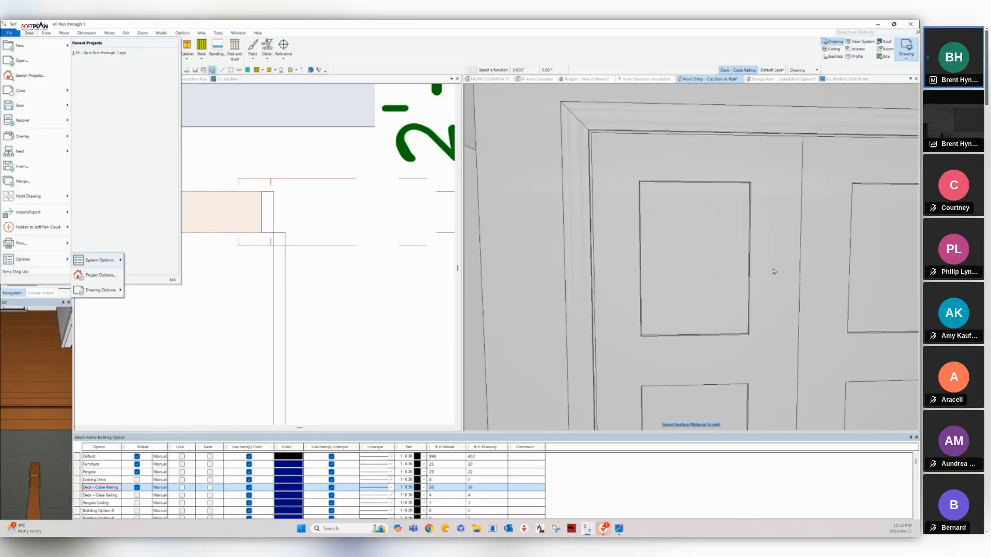
{"action": "key", "text": "Down"}
{"action": "key", "text": "Return"}
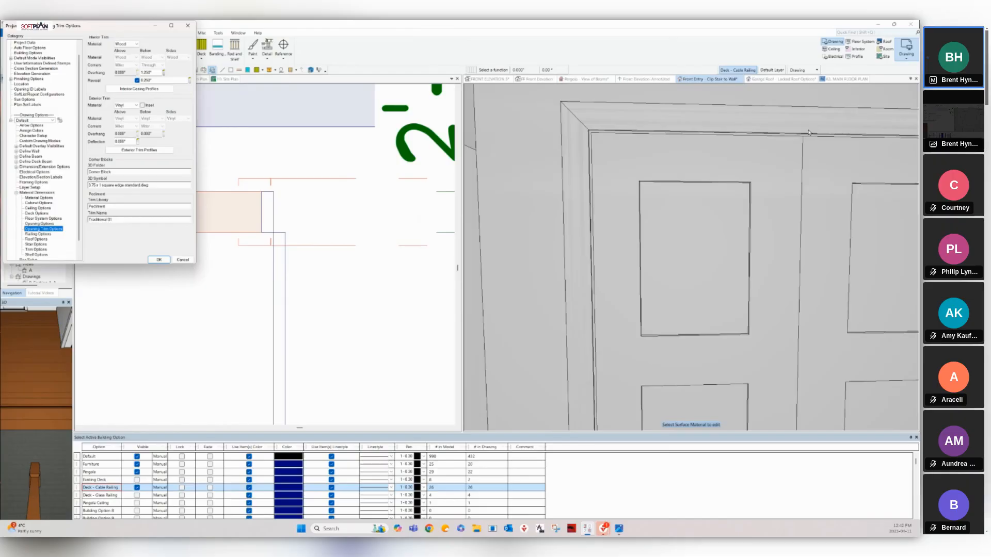
{"action": "left_click", "coordinate": [849, 82]}
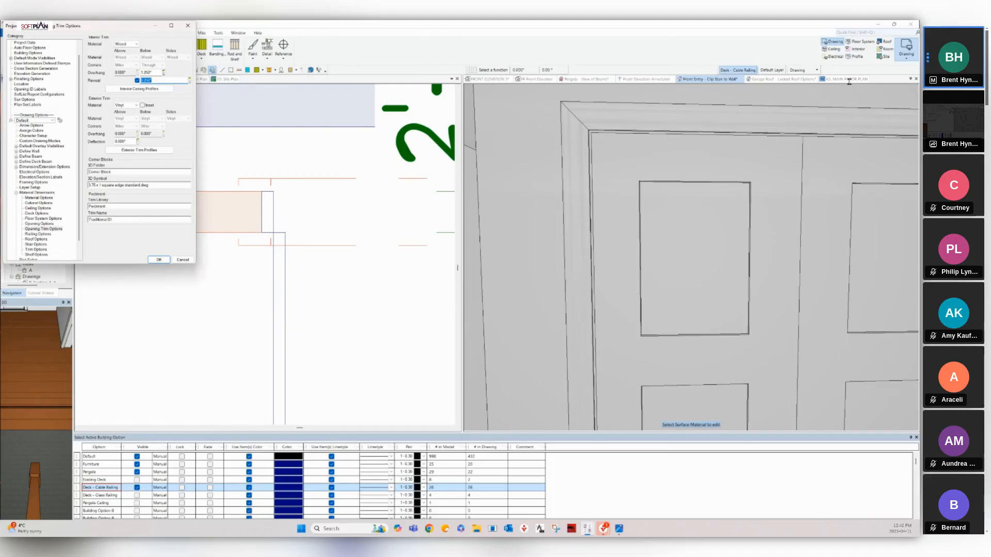
{"action": "type", "text": "0.500\""}
{"action": "key", "text": "Return"}
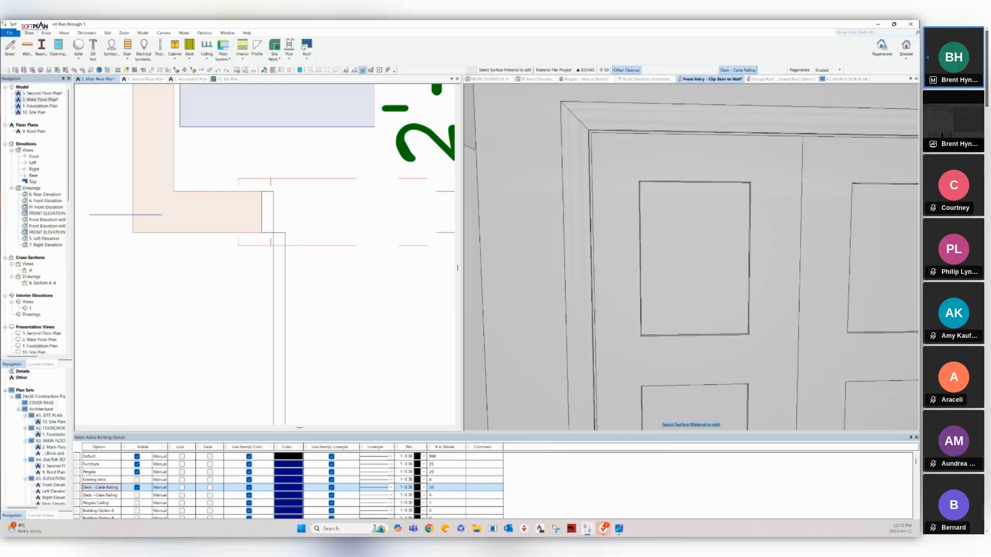
Set the paneled door's interior trim reveal to 5.
{"action": "right_click", "coordinate": [605, 176]}
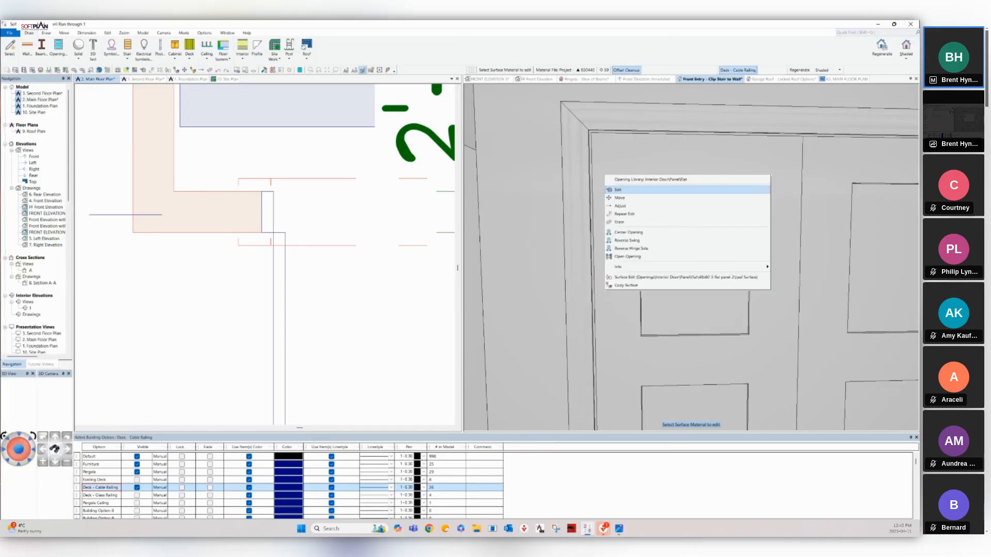
{"action": "left_click", "coordinate": [619, 190]}
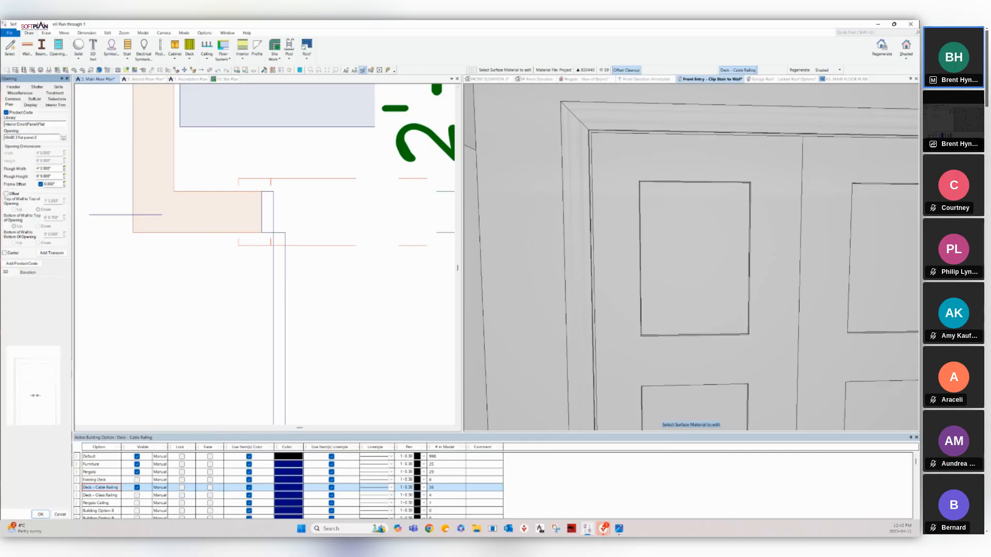
{"action": "left_click", "coordinate": [747, 106]}
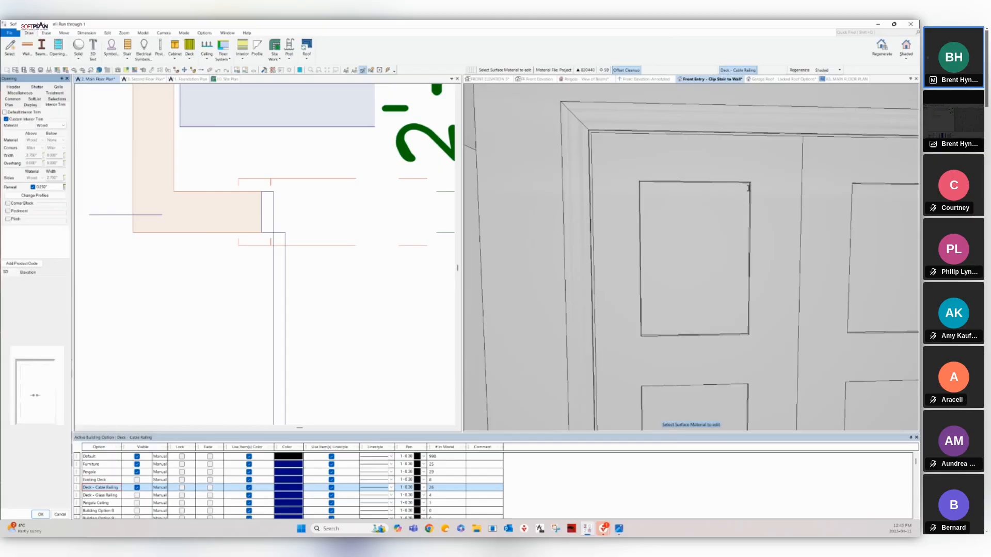
{"action": "double_click", "coordinate": [740, 190]}
{"action": "type", "text": "5"}
{"action": "key", "text": "Return"}
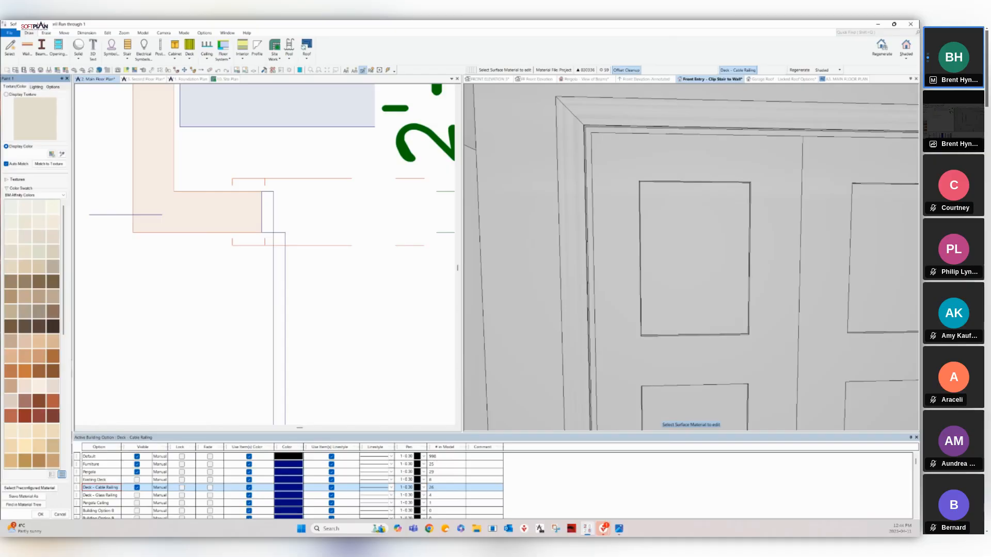
Orbit the 3D view from the paneled door toward the kitchen and close the Paint panel.
{"action": "scroll", "coordinate": [691, 257], "scroll_direction": "down", "scroll_amount": 5}
{"action": "middle_click_drag", "start_coordinate": [691, 257], "coordinate": [739, 266]}
{"action": "scroll", "coordinate": [692, 257], "scroll_direction": "up", "scroll_amount": 8}
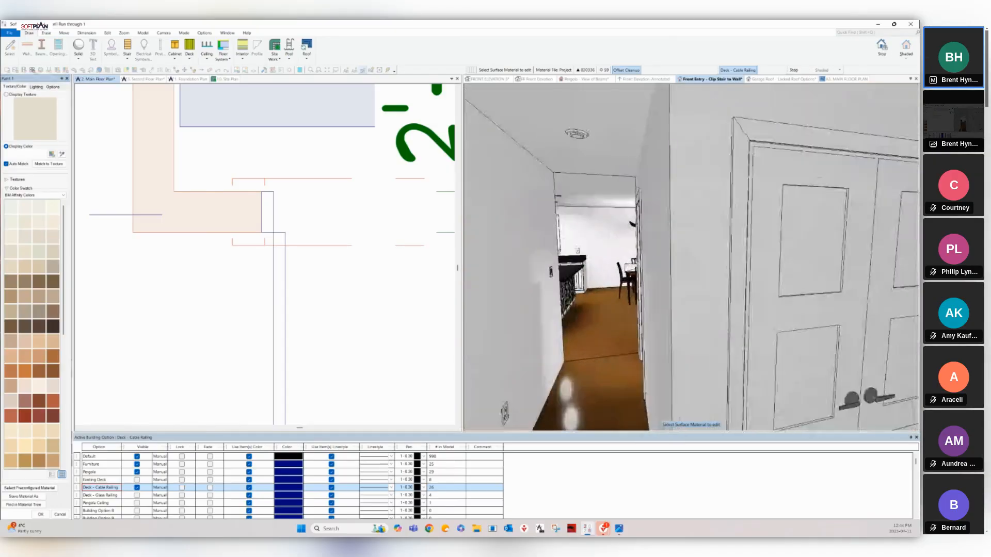
{"action": "scroll", "coordinate": [692, 257], "scroll_direction": "up", "scroll_amount": 2}
{"action": "scroll", "coordinate": [692, 257], "scroll_direction": "down", "scroll_amount": 2}
{"action": "scroll", "coordinate": [691, 257], "scroll_direction": "up", "scroll_amount": 4}
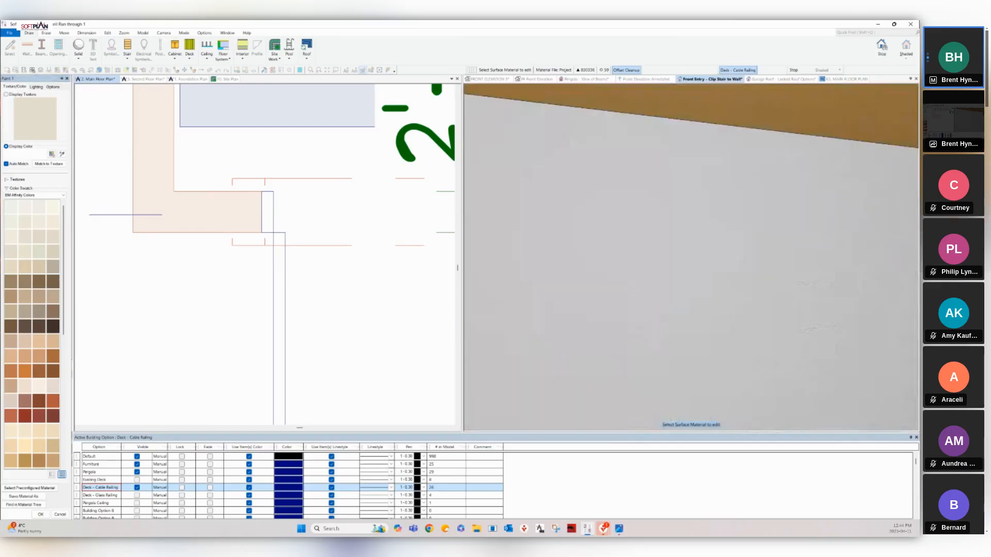
{"action": "scroll", "coordinate": [692, 257], "scroll_direction": "up", "scroll_amount": 2}
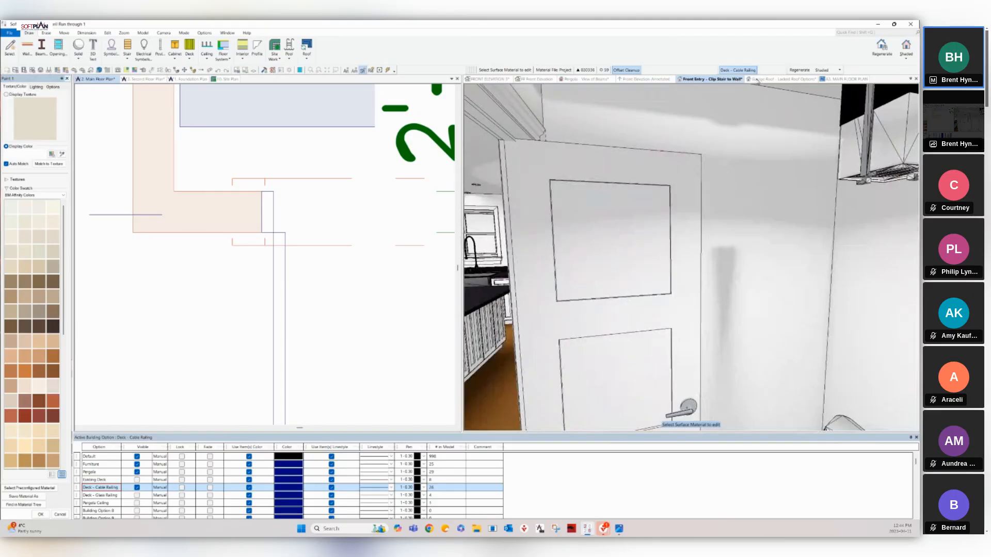
{"action": "left_click", "coordinate": [67, 79]}
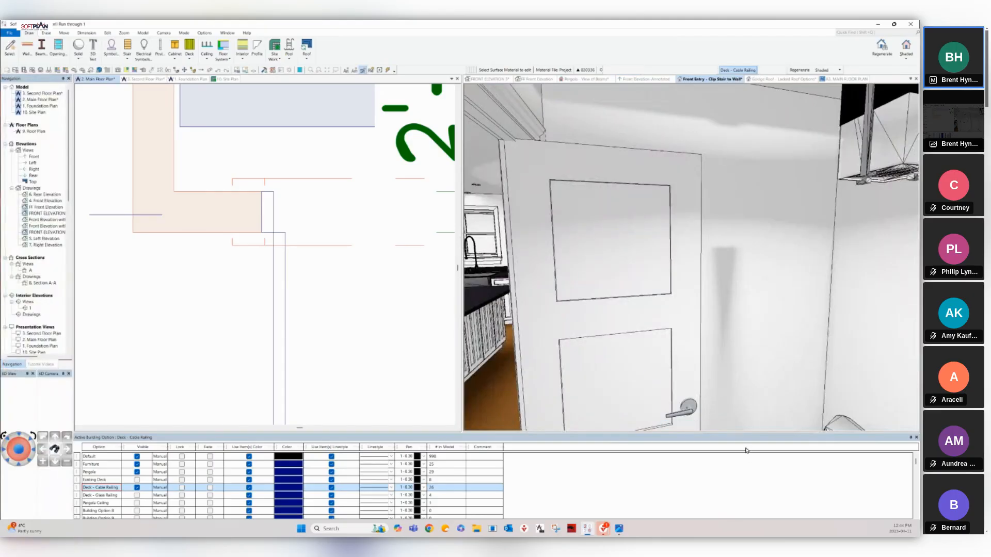
Aim the 3D view at the sink wall, turn right, and open the adjacent base cabinet's properties.
{"action": "left_click", "coordinate": [497, 277]}
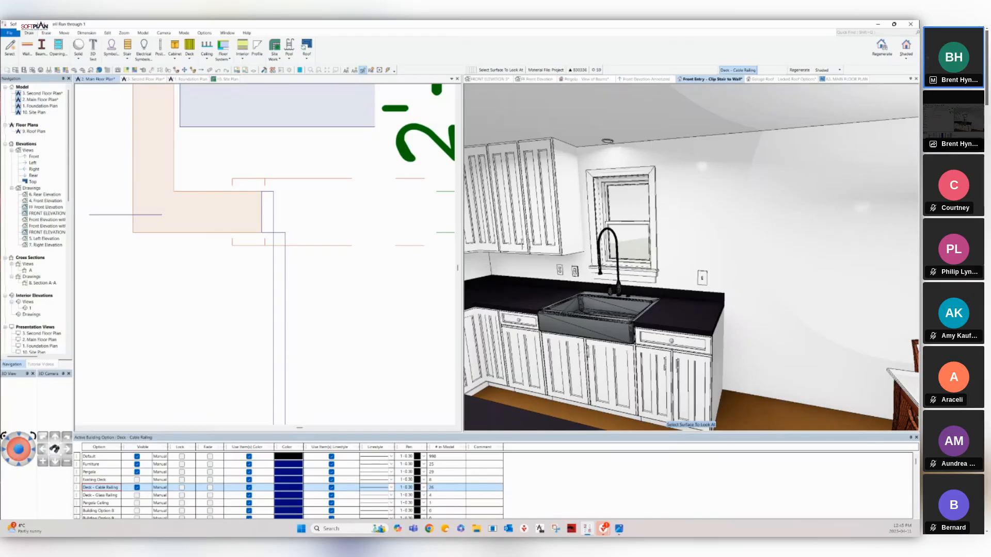
{"action": "key", "text": "Right"}
{"action": "key", "text": "Right"}
{"action": "key", "text": "Right"}
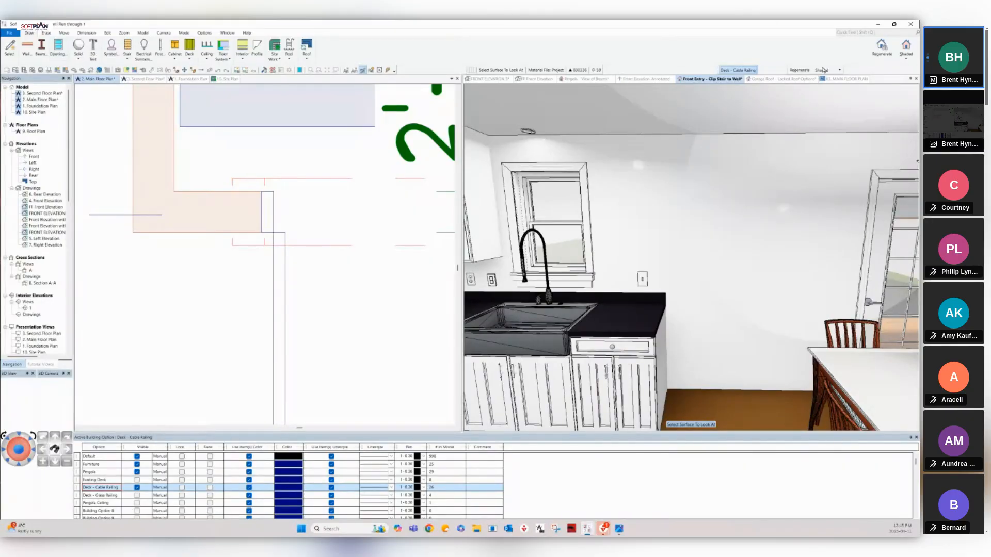
{"action": "key", "text": "Escape"}
{"action": "left_click", "coordinate": [613, 369]}
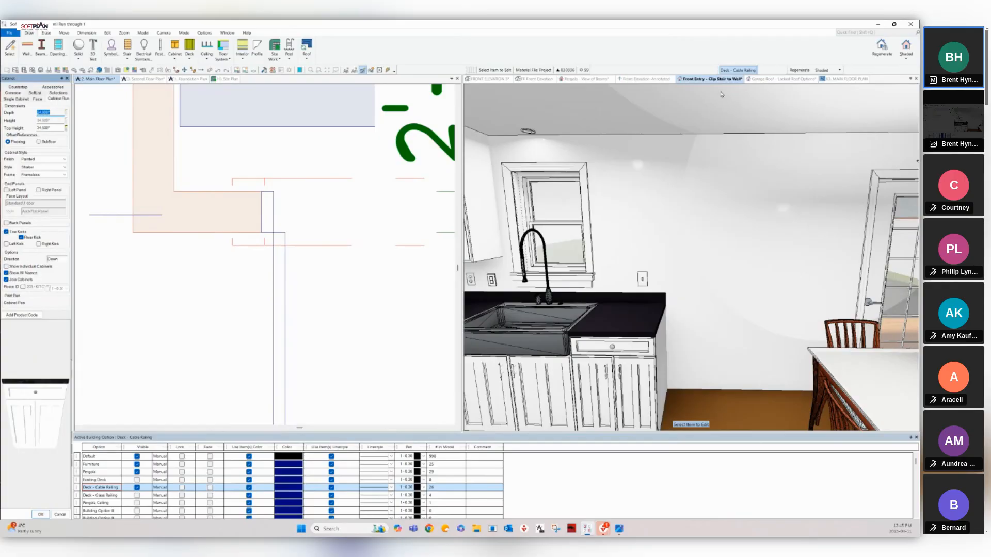
Insert a 24-inch Rectangular base cabinet to the right of the sink cabinet.
{"action": "key", "text": "Escape"}
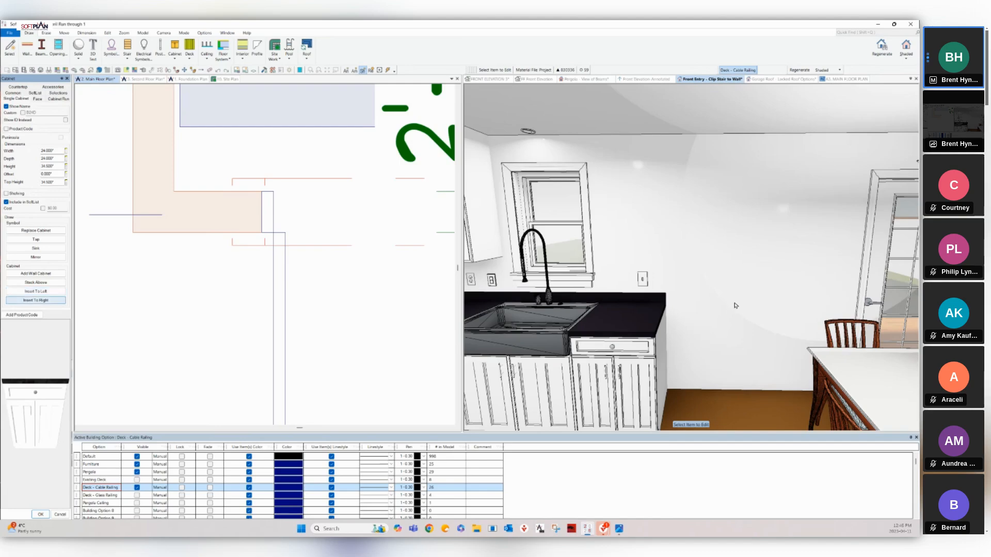
{"action": "left_click", "coordinate": [36, 300]}
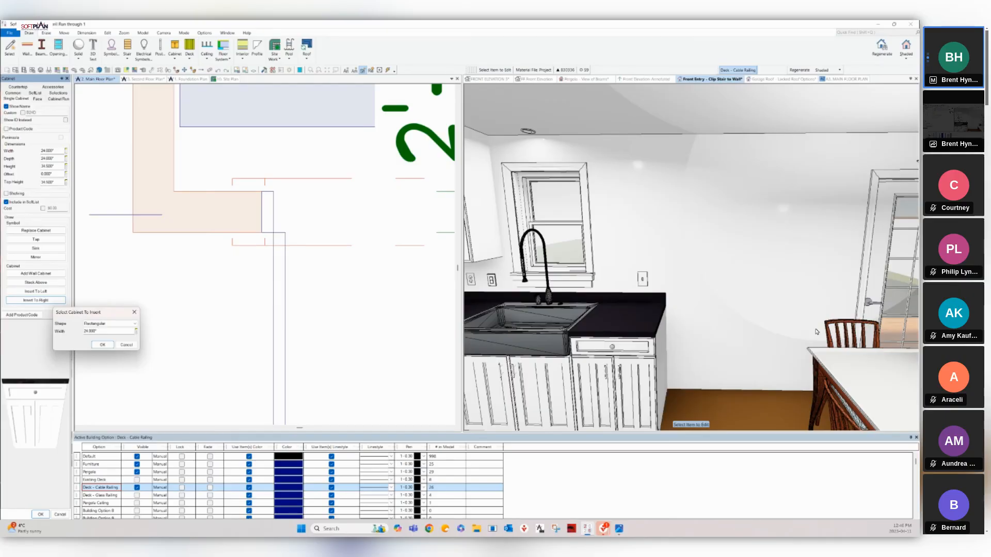
{"action": "left_click", "coordinate": [113, 323]}
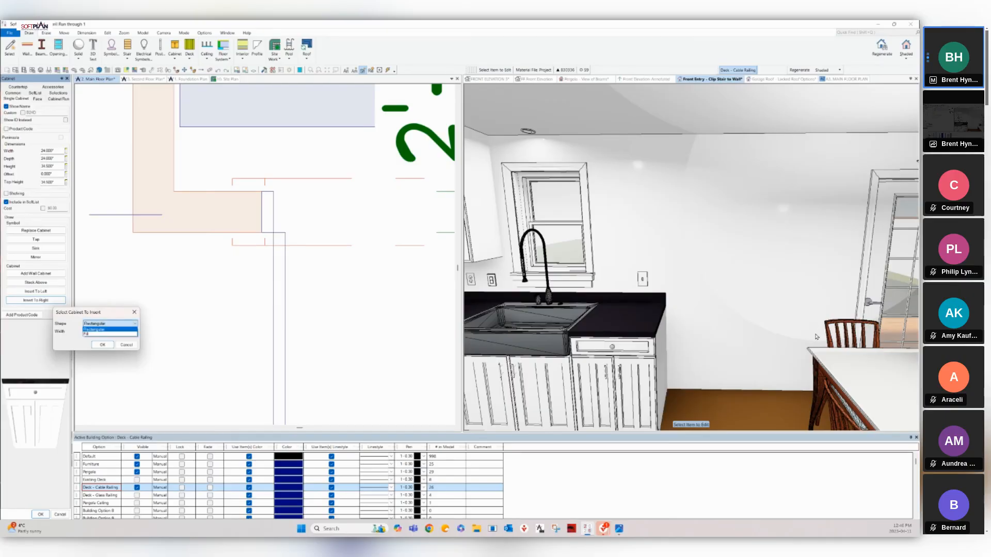
{"action": "key", "text": "Down"}
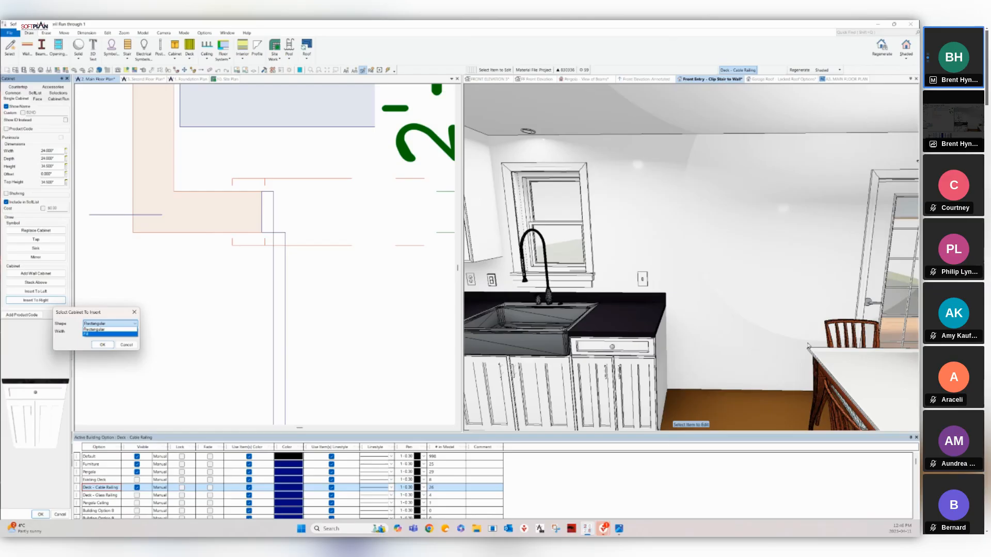
{"action": "key", "text": "Up"}
{"action": "key", "text": "Return"}
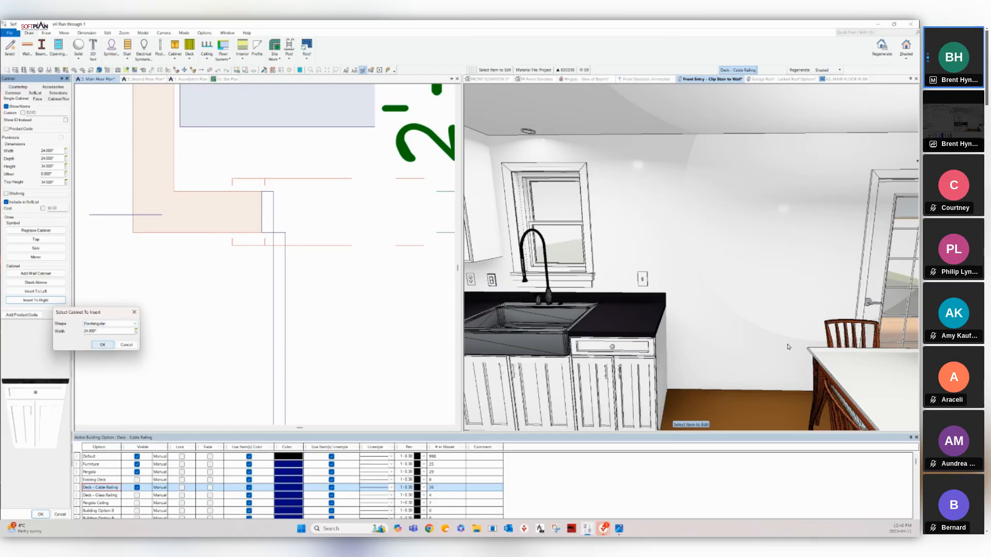
{"action": "key", "text": "Return"}
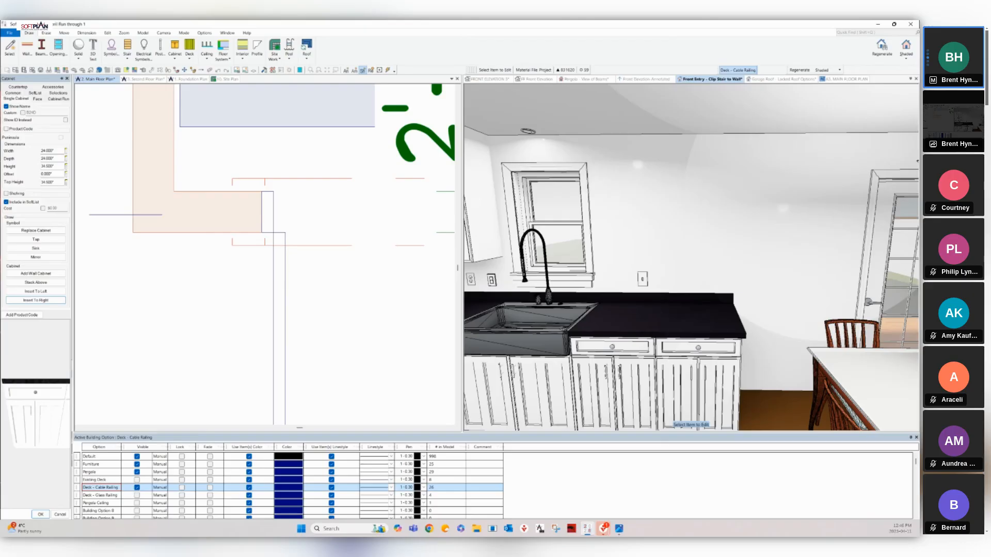
Add a wall cabinet above the new base cabinet and open its settings.
{"action": "right_click", "coordinate": [697, 376]}
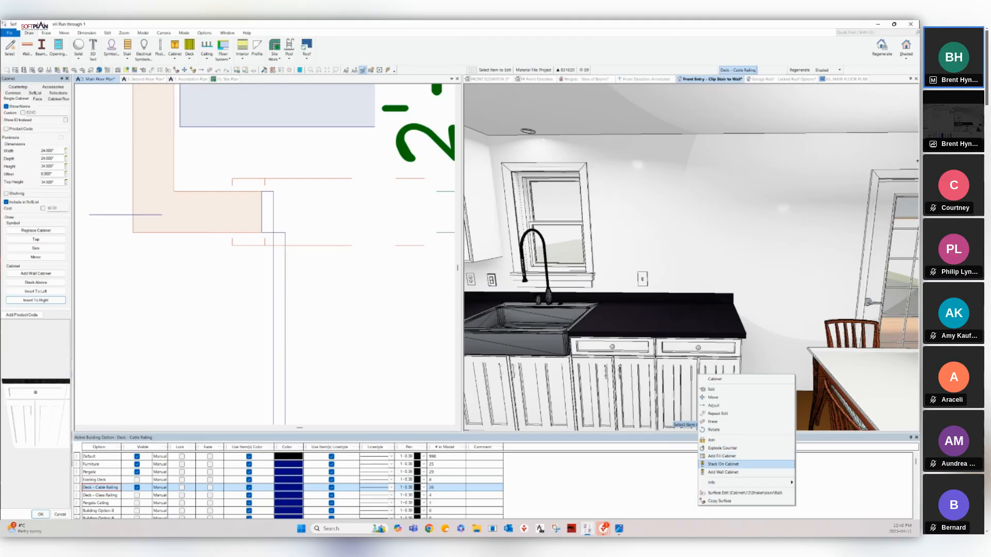
{"action": "left_click", "coordinate": [722, 472]}
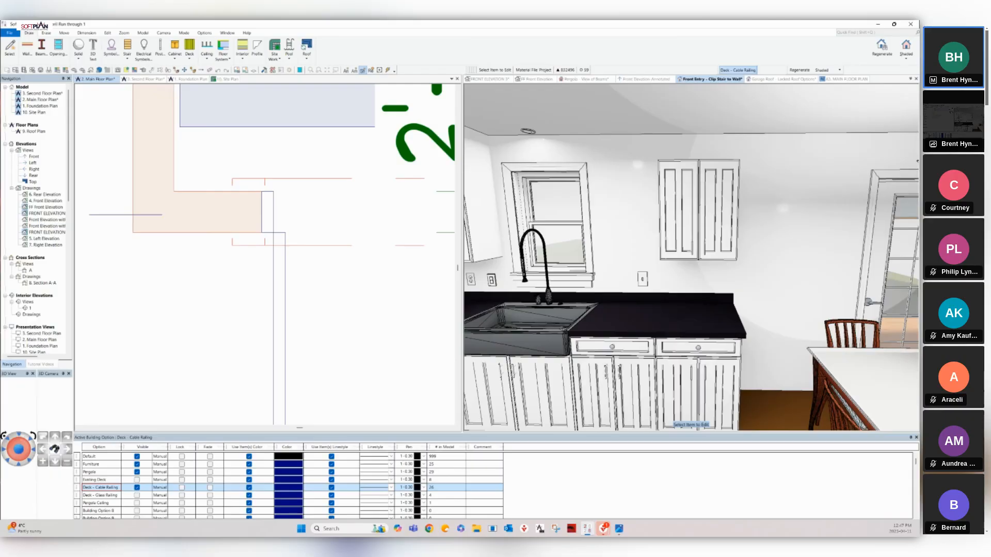
{"action": "left_click", "coordinate": [698, 211]}
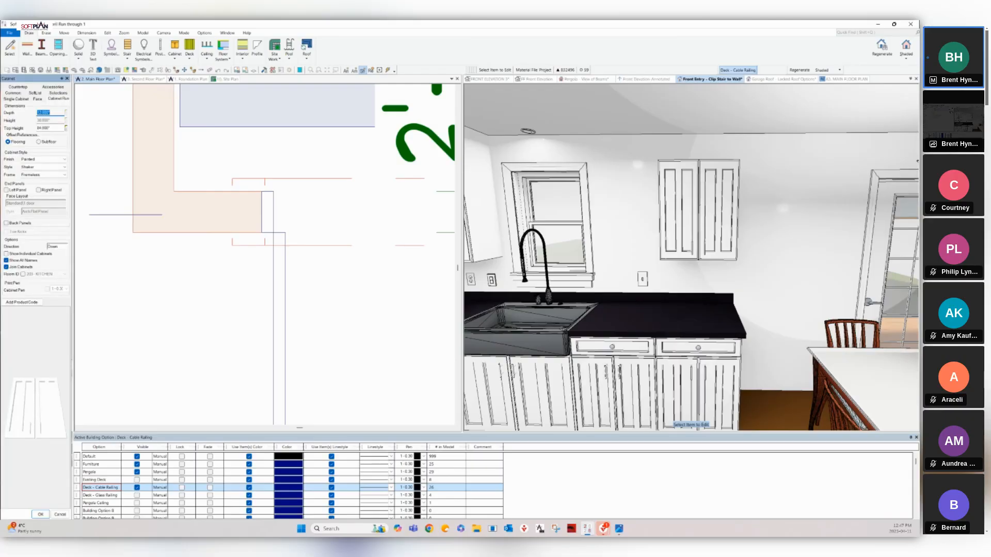
Set the cabinet run's top height to 72 inches.
{"action": "left_click", "coordinate": [746, 129]}
{"action": "double_click", "coordinate": [53, 128]}
{"action": "type", "text": "72"}
{"action": "key", "text": "Return"}
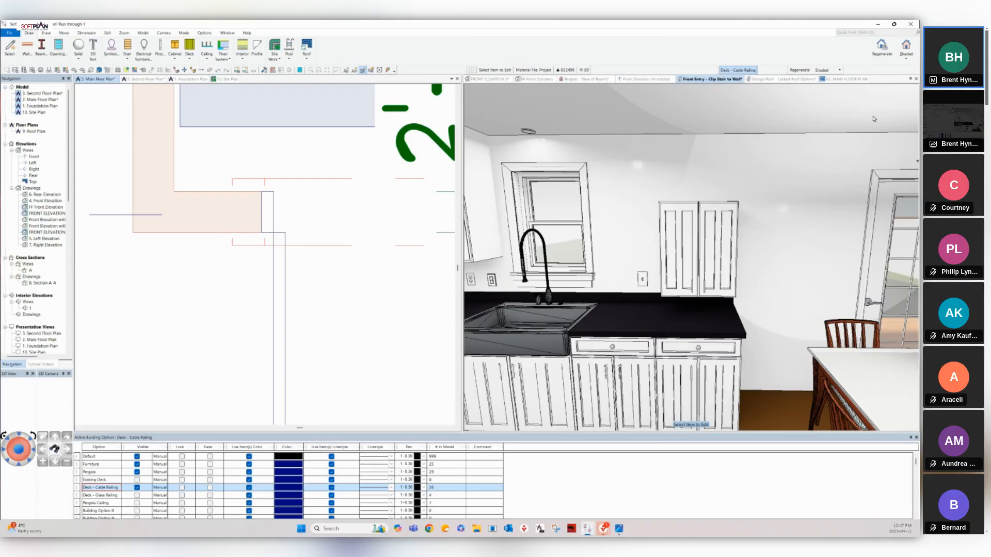
Set the single upper cabinet's top to 84 inches.
{"action": "right_click", "coordinate": [715, 252]}
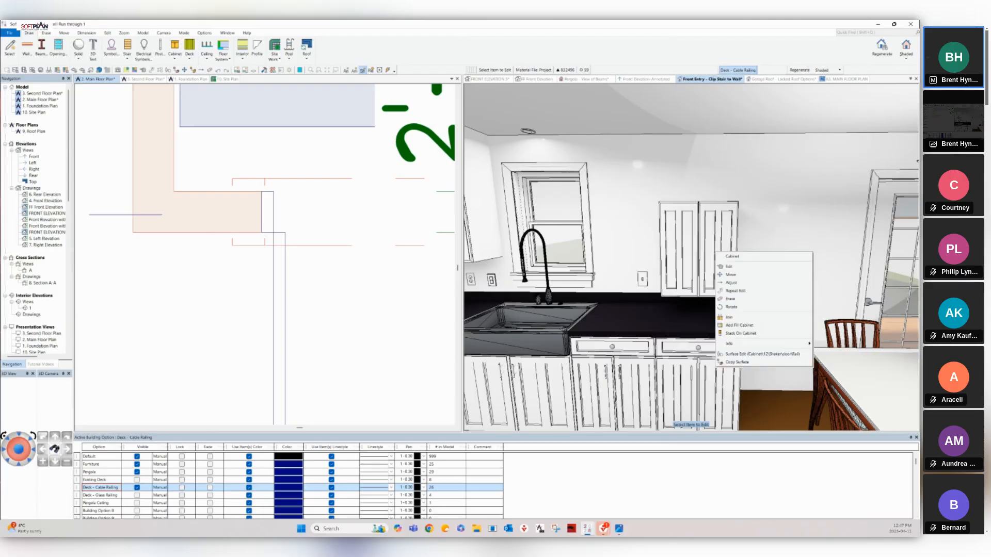
{"action": "left_click", "coordinate": [728, 266]}
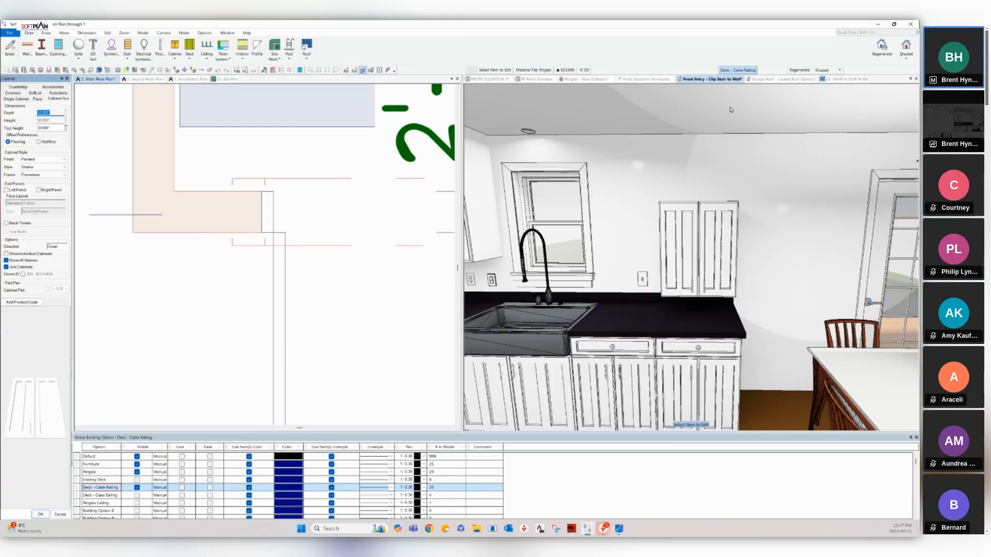
{"action": "left_click", "coordinate": [16, 98]}
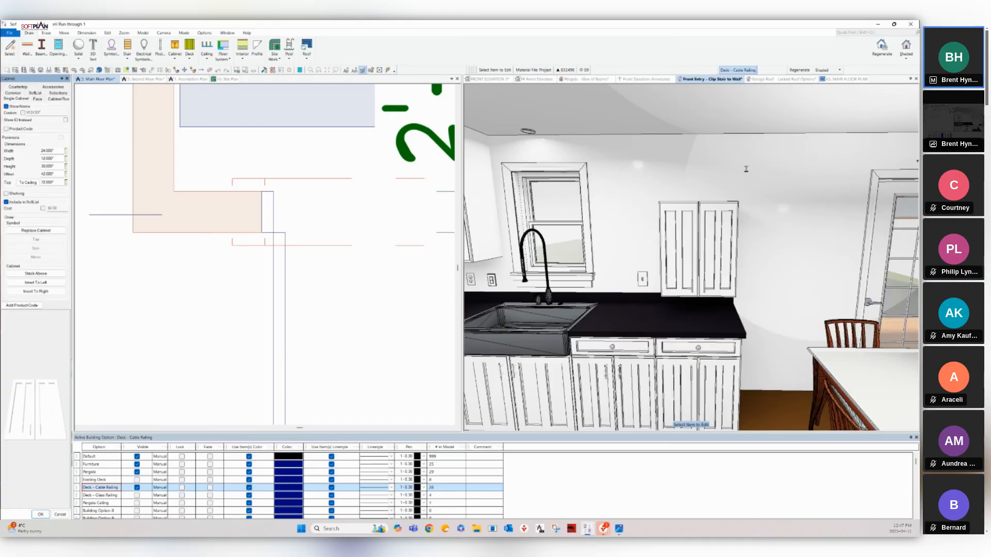
{"action": "double_click", "coordinate": [50, 183]}
{"action": "type", "text": "84"}
{"action": "key", "text": "Return"}
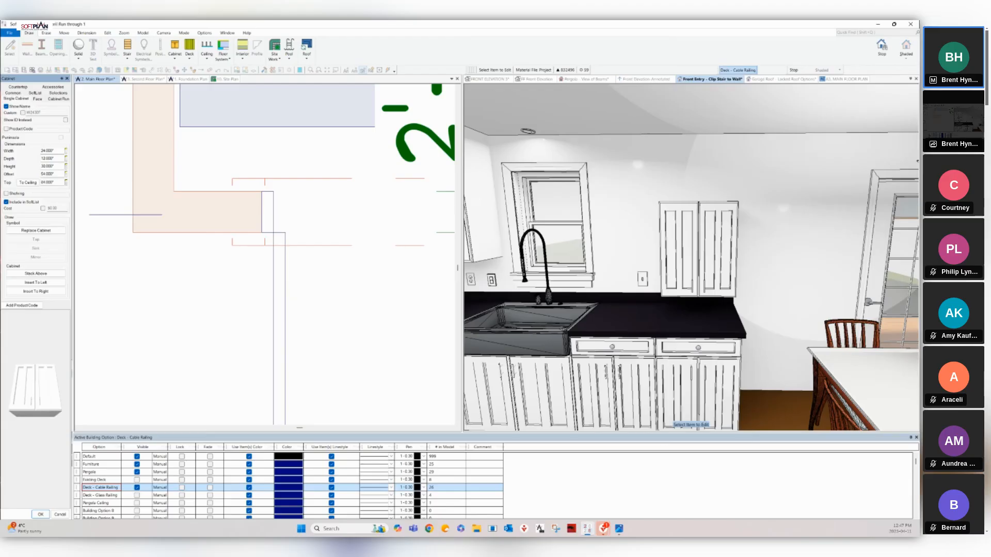
{"action": "right_click", "coordinate": [676, 238]}
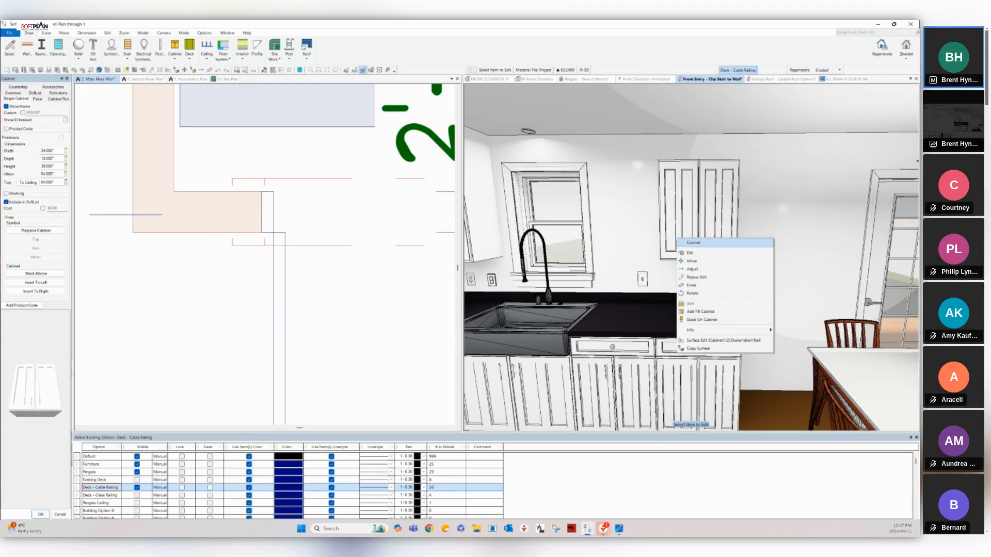
Stack the upper cabinet onto the base cabinet and add a fill cabinet to the lower run.
{"action": "left_click", "coordinate": [702, 320]}
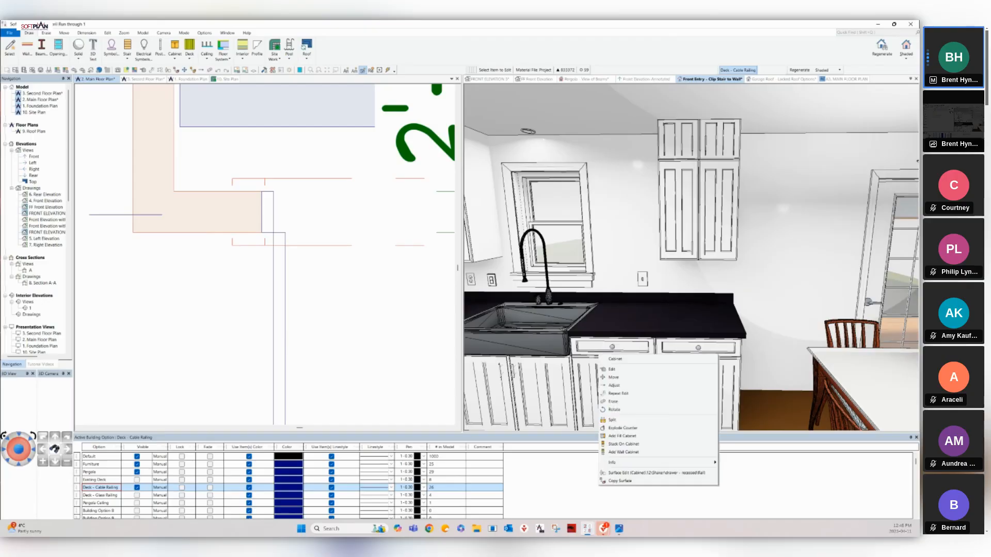
{"action": "right_click", "coordinate": [598, 354]}
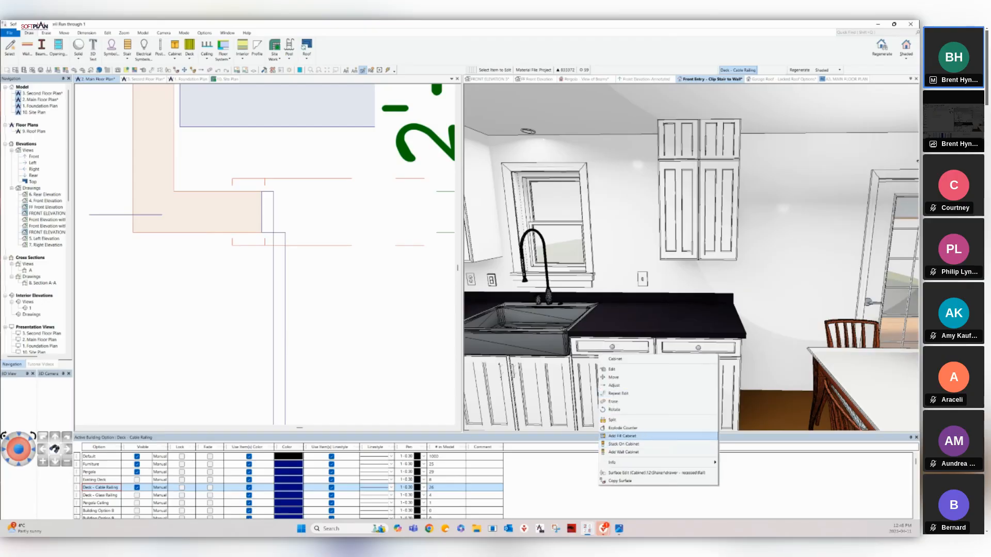
{"action": "left_click", "coordinate": [624, 452]}
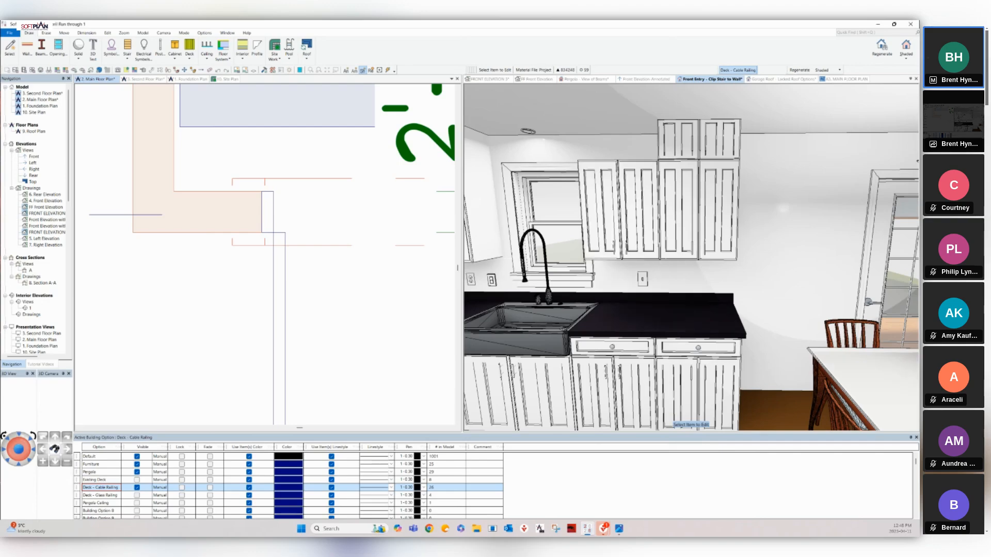
Add a fill cabinet to close the gap in the upper cabinet run.
{"action": "right_click", "coordinate": [627, 178]}
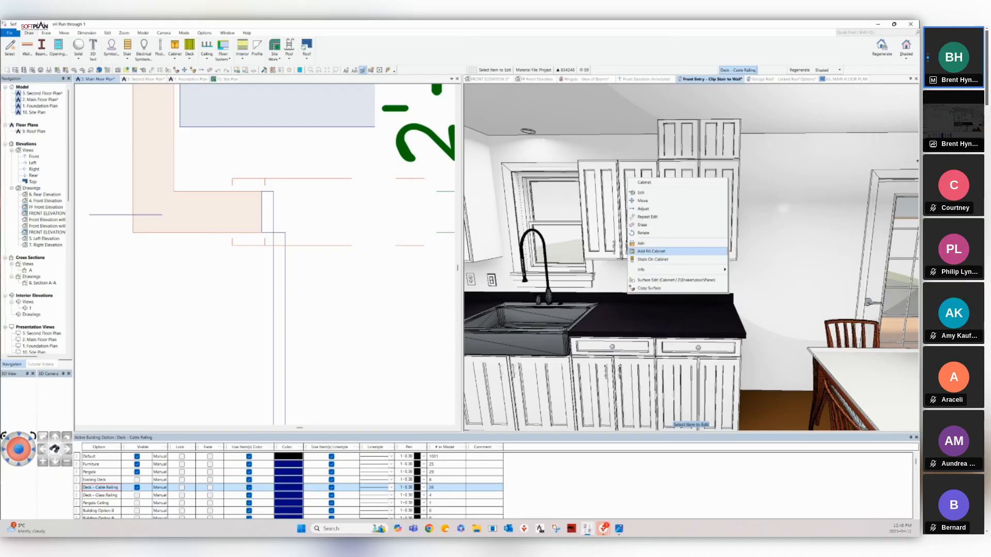
{"action": "left_click", "coordinate": [652, 251]}
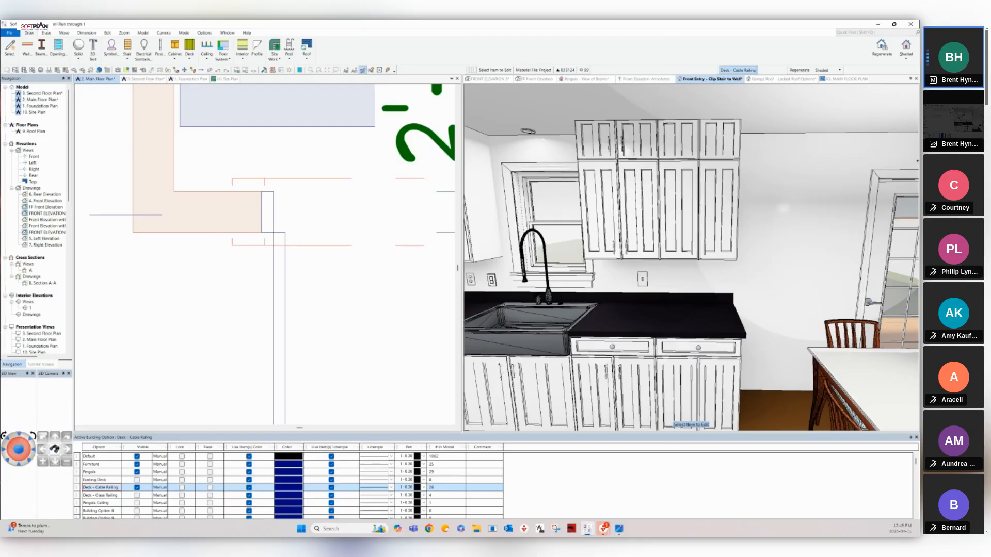
Zoom out the floor plan to show the entry, porch, dining, family and living rooms.
{"action": "scroll", "coordinate": [264, 254], "scroll_direction": "down", "scroll_amount": 5}
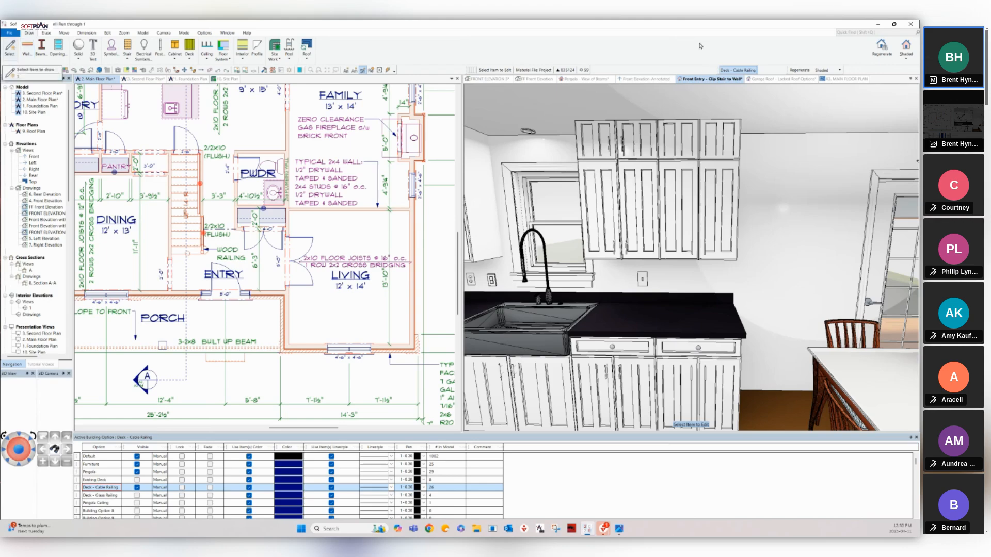
Make the main floor plan the active drawing.
{"action": "left_click", "coordinate": [9, 33]}
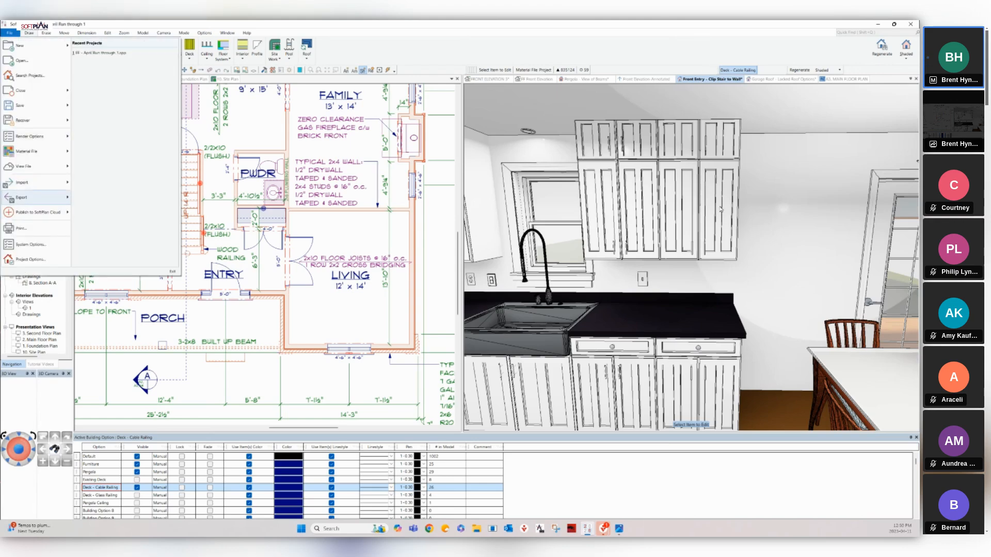
{"action": "mouse_move", "coordinate": [36, 137]}
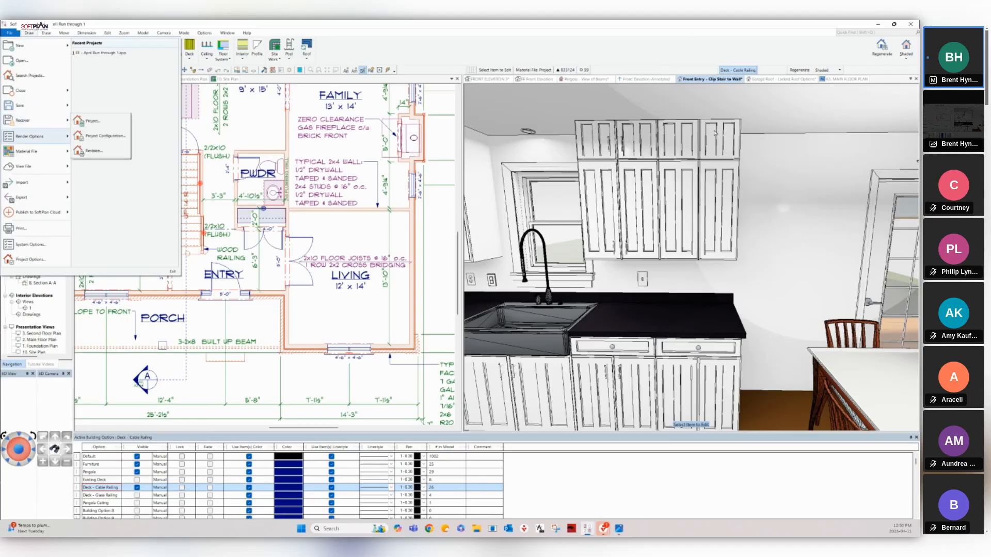
{"action": "left_click", "coordinate": [234, 154]}
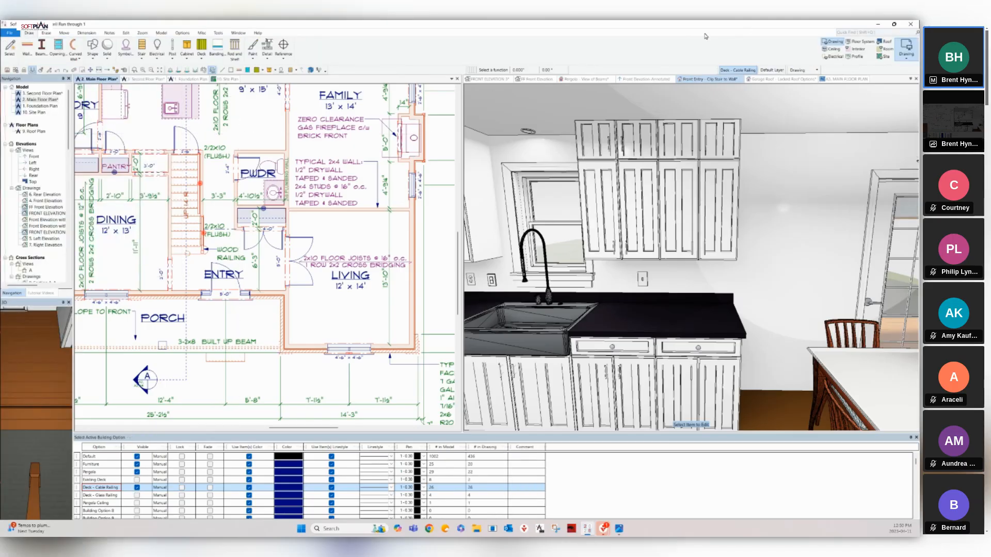
Nest 'Brick and Siding 2x6.spd' from the Detail Drawings folder into the floor plan.
{"action": "left_click", "coordinate": [9, 33]}
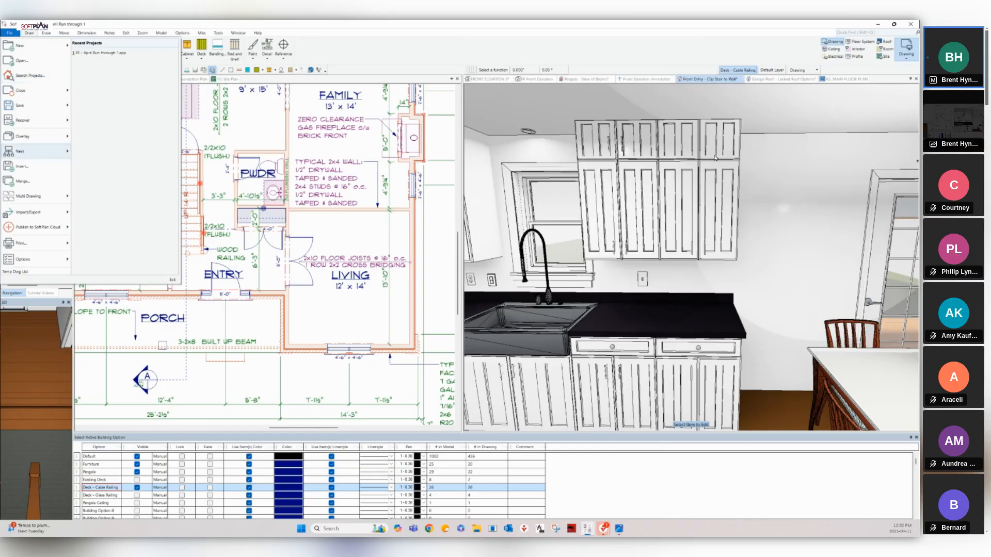
{"action": "mouse_move", "coordinate": [20, 153]}
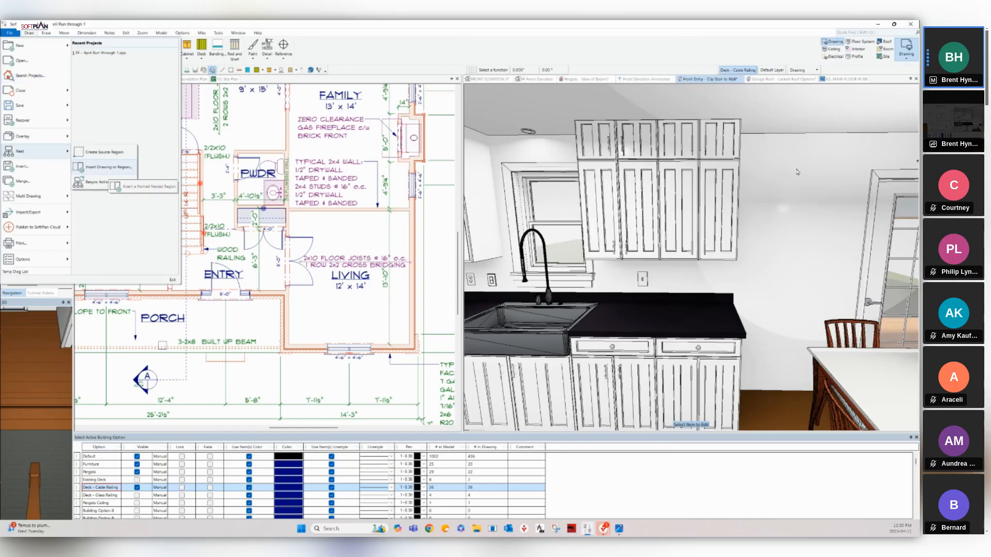
{"action": "left_click", "coordinate": [108, 166]}
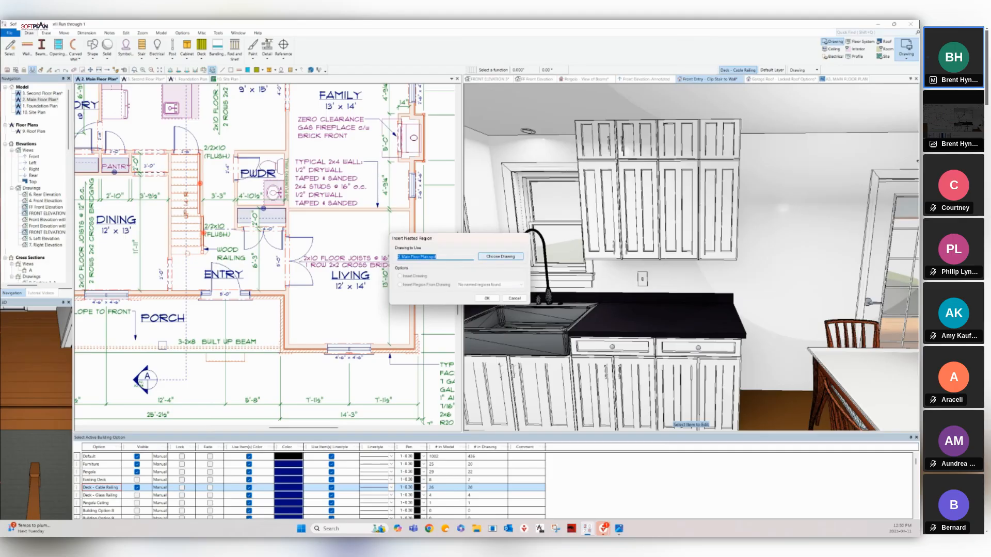
{"action": "left_click", "coordinate": [501, 256]}
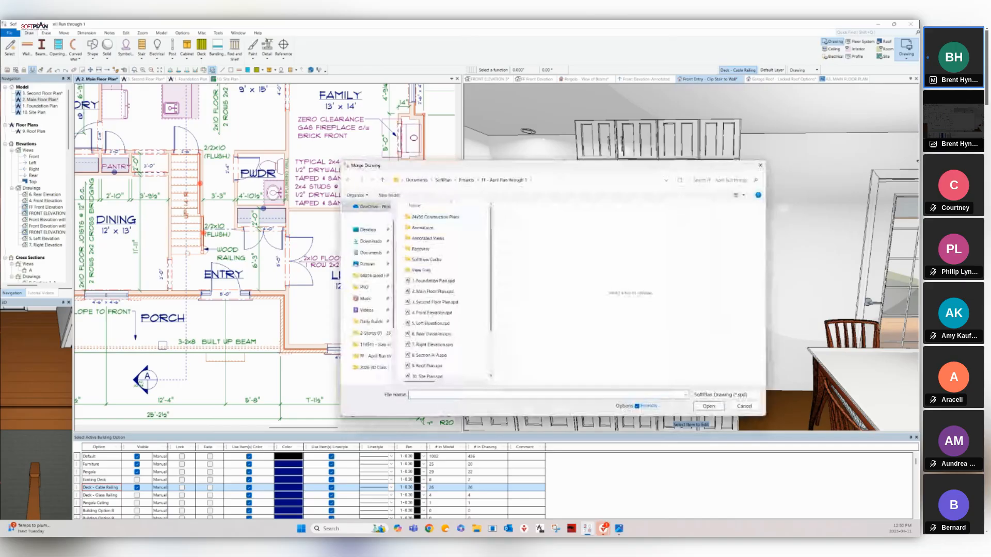
{"action": "left_click", "coordinate": [466, 180]}
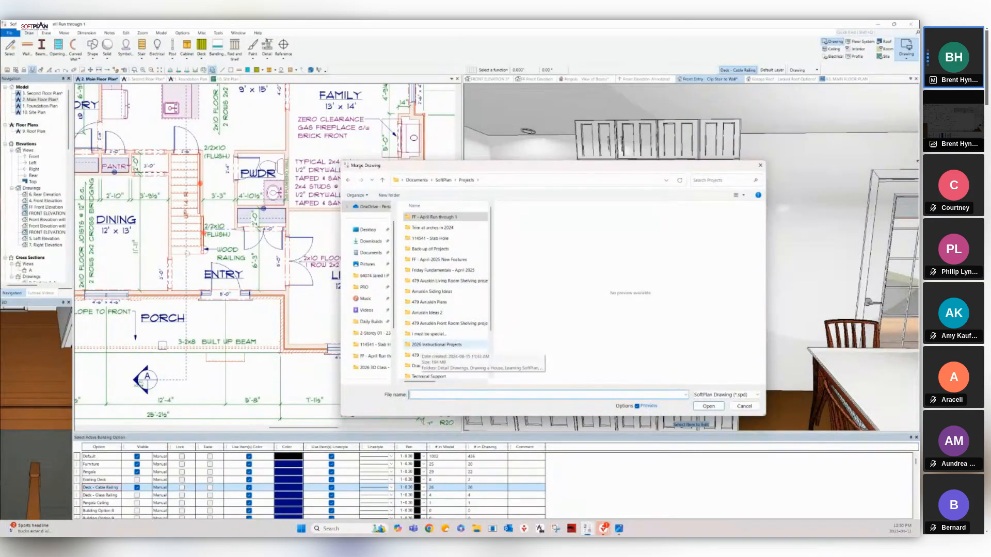
{"action": "double_click", "coordinate": [436, 345]}
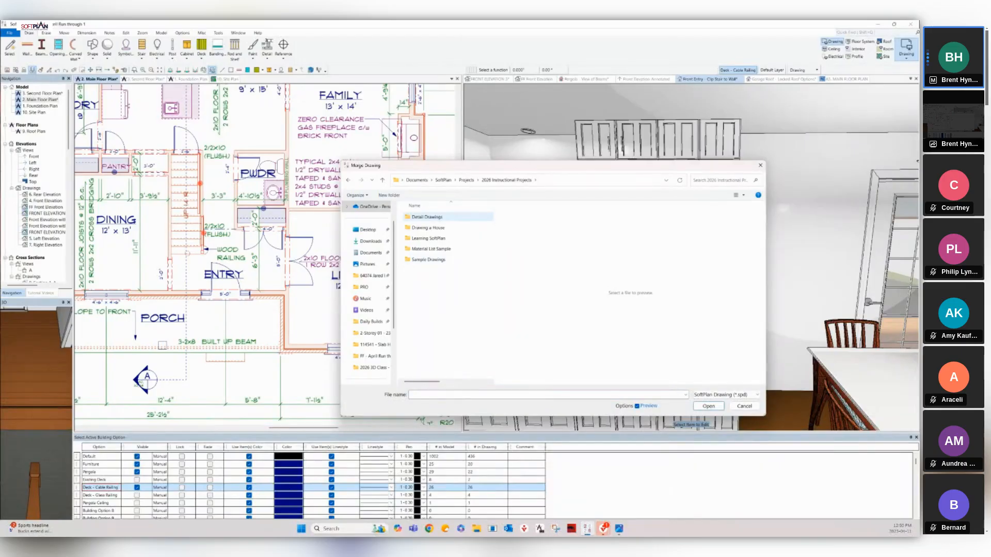
{"action": "double_click", "coordinate": [427, 217]}
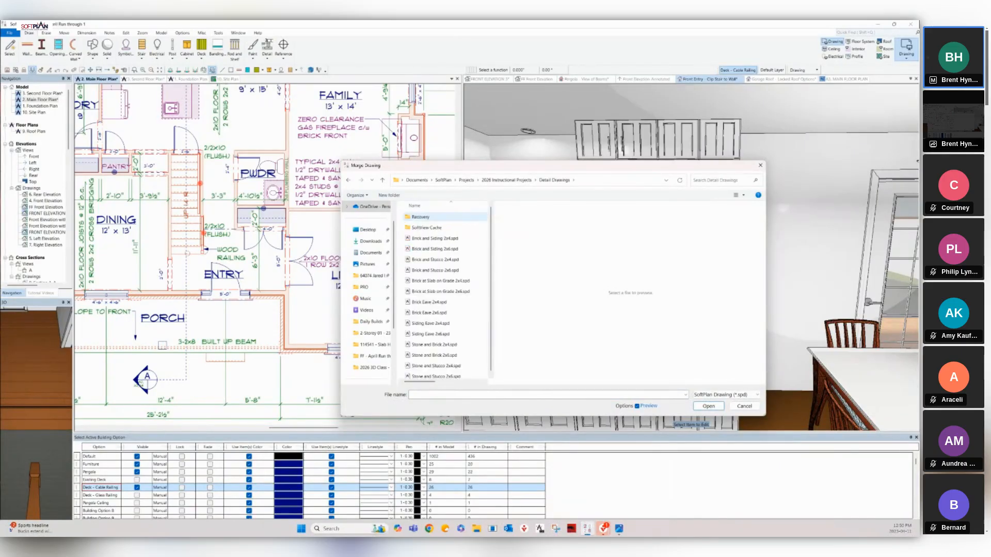
{"action": "left_click", "coordinate": [435, 259]}
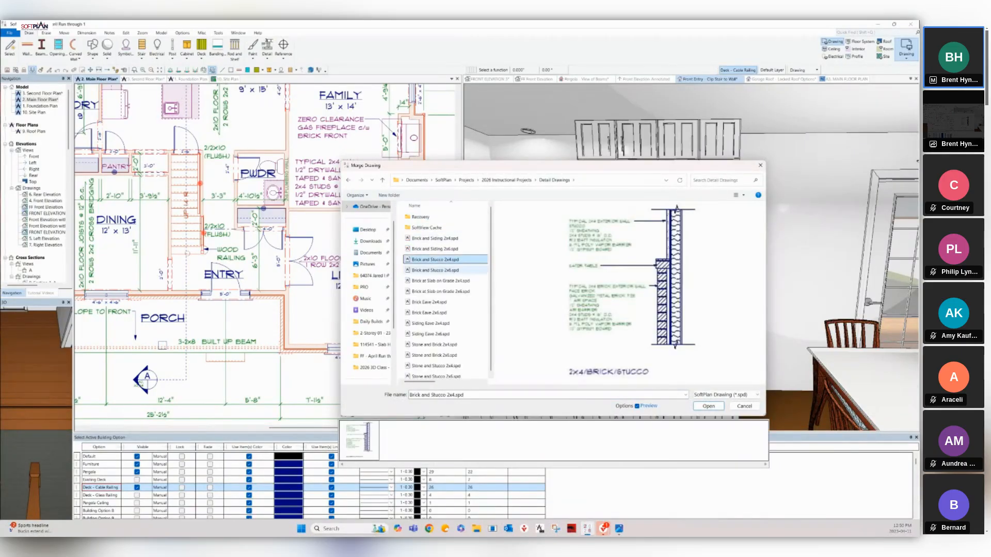
{"action": "left_click", "coordinate": [435, 249]}
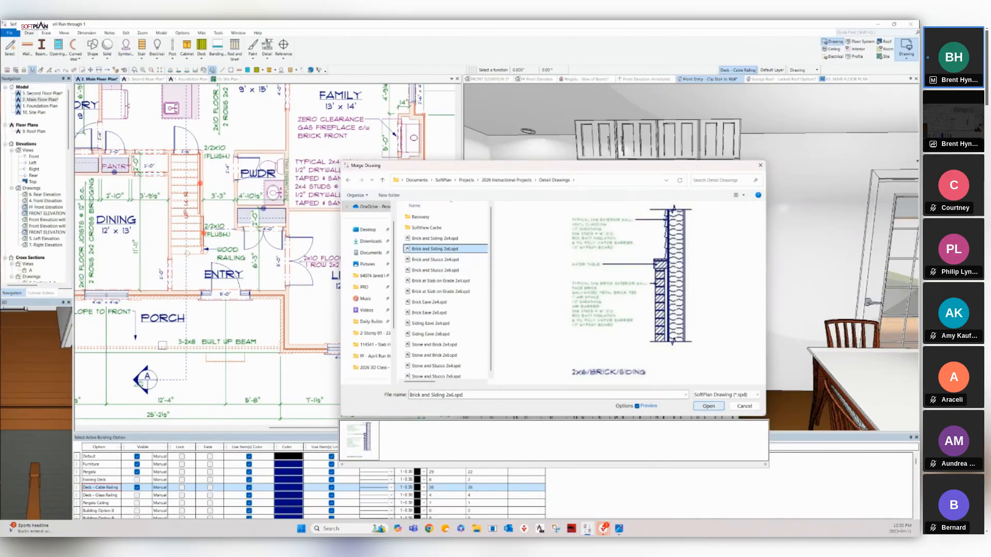
{"action": "left_click", "coordinate": [709, 406]}
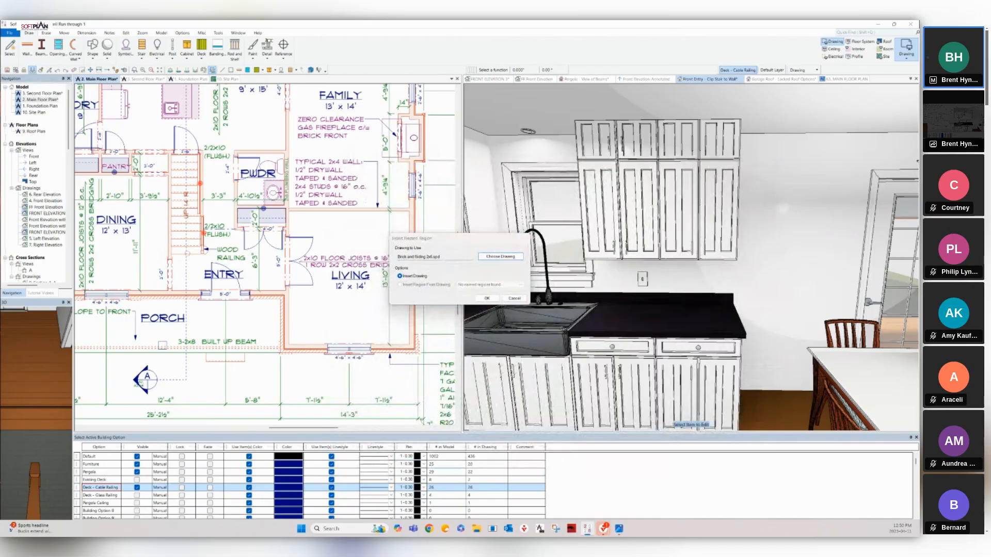
{"action": "left_click", "coordinate": [487, 298]}
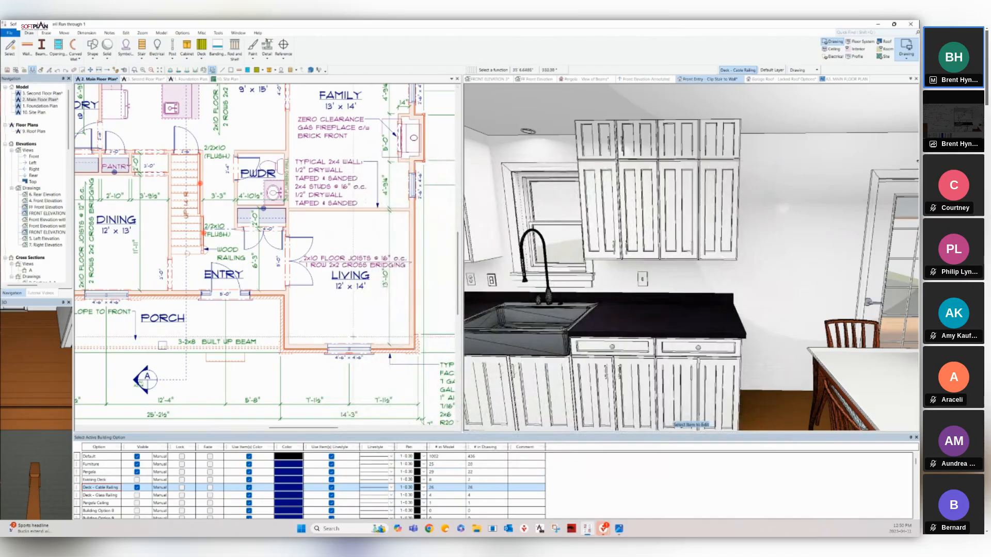
Zoom and pan the floor plan to the 2X6/BRICK/SIDING wall detail and open its nested-region menu.
{"action": "scroll", "coordinate": [315, 268], "scroll_direction": "down", "scroll_amount": 4}
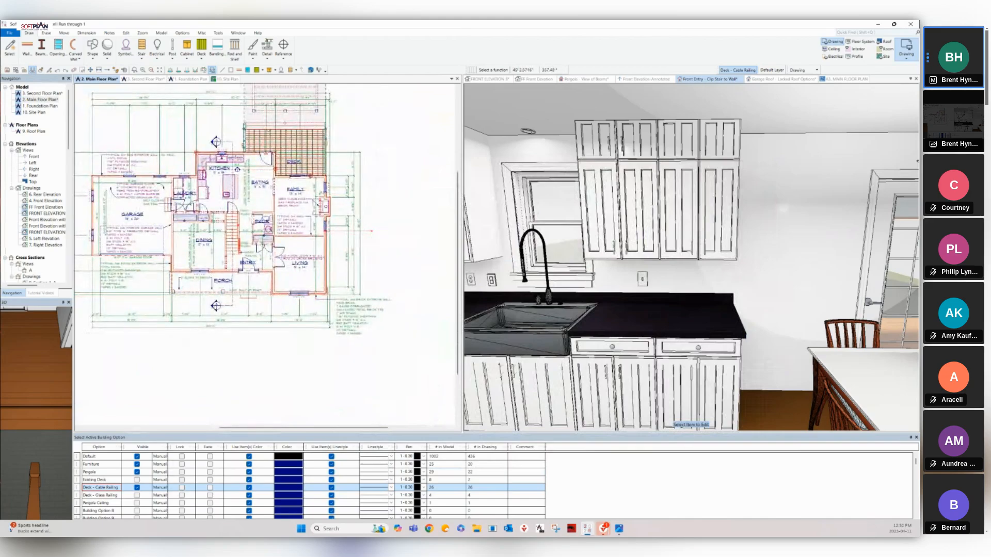
{"action": "scroll", "coordinate": [371, 231], "scroll_direction": "up", "scroll_amount": 1}
{"action": "middle_click_drag", "start_coordinate": [371, 231], "coordinate": [423, 284]}
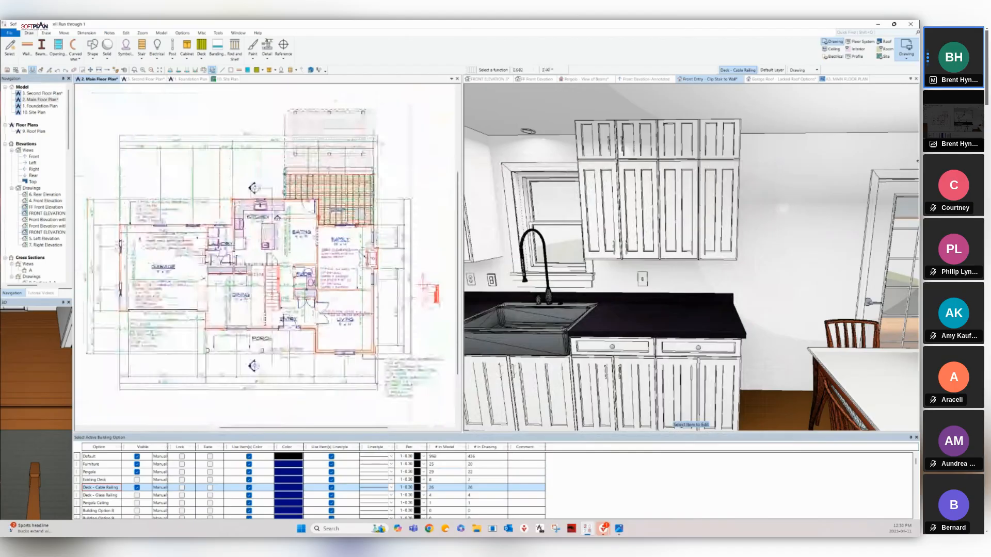
{"action": "scroll", "coordinate": [432, 299], "scroll_direction": "up", "scroll_amount": 5}
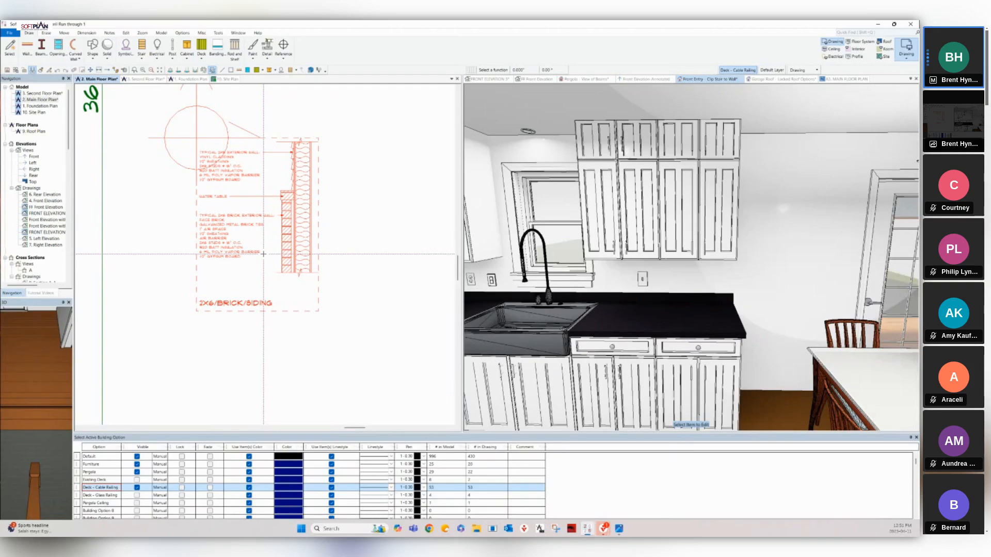
{"action": "right_click", "coordinate": [236, 219]}
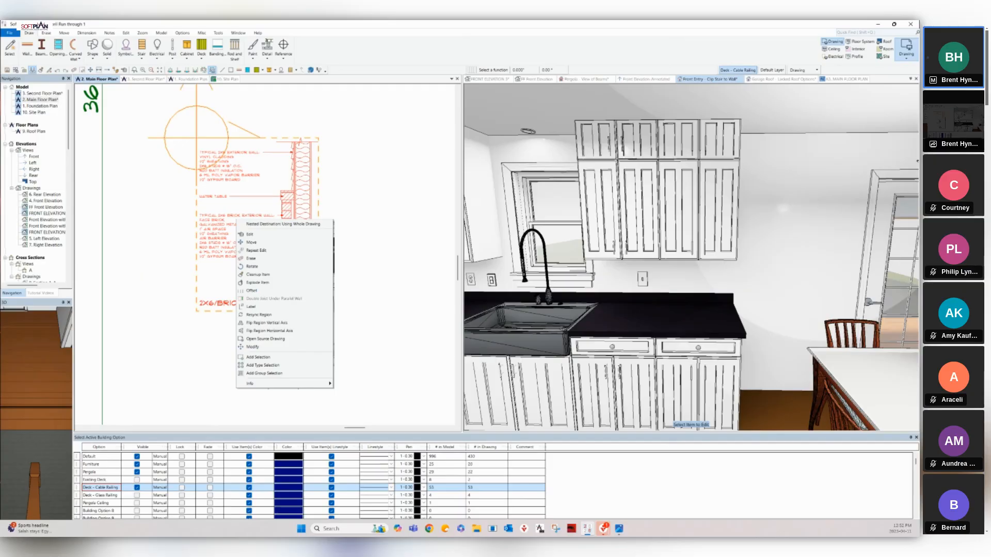
Dismiss the region menu, cancel stair placement, and turn the Pergola - View of Beams view frontally.
{"action": "left_click", "coordinate": [421, 209]}
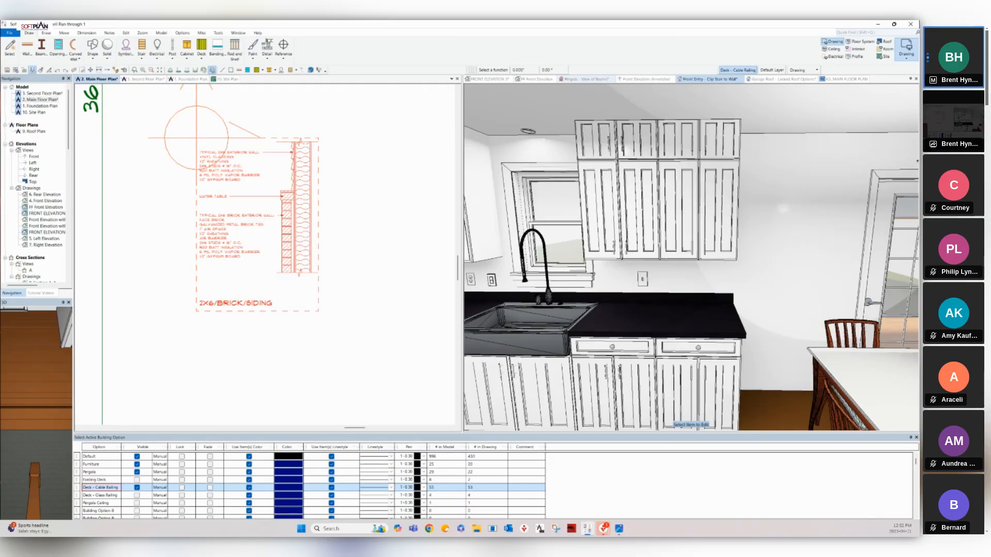
{"action": "left_click", "coordinate": [588, 80]}
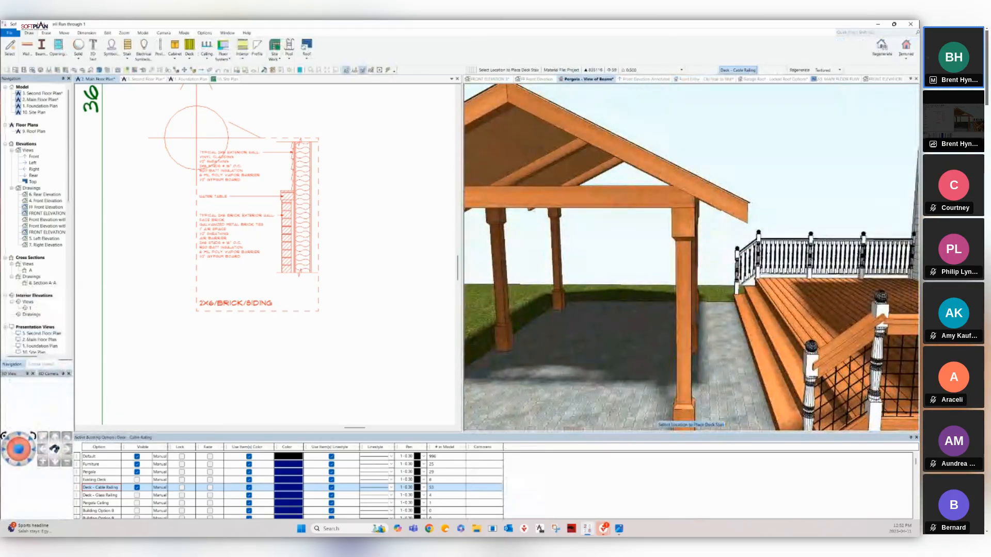
{"action": "key", "text": "Left"}
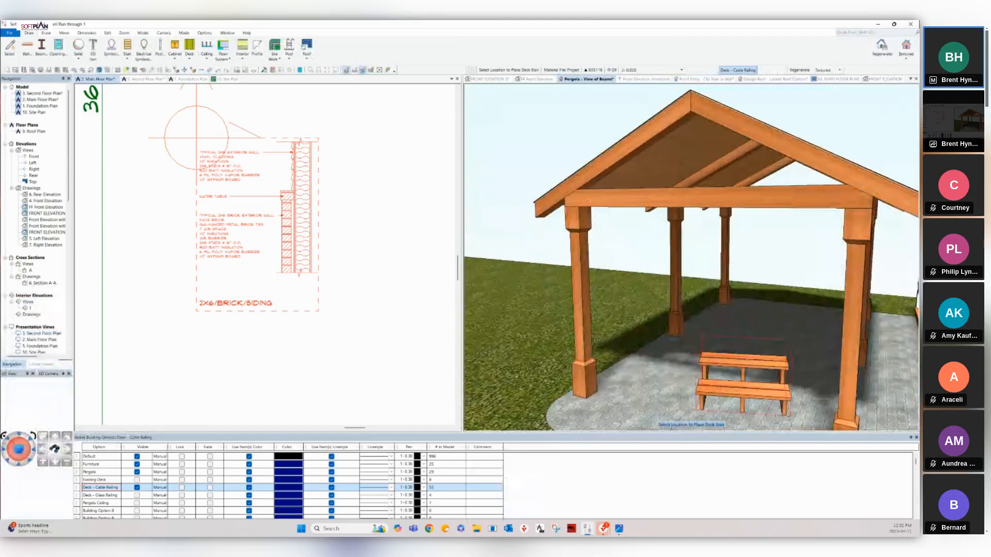
{"action": "middle_click_drag", "start_coordinate": [692, 289], "coordinate": [728, 292]}
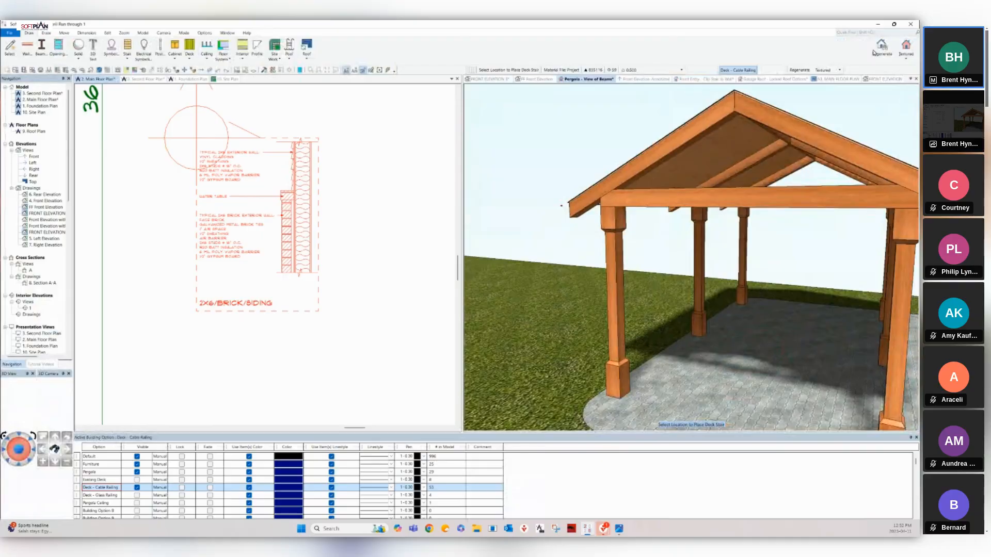
{"action": "key", "text": "Escape"}
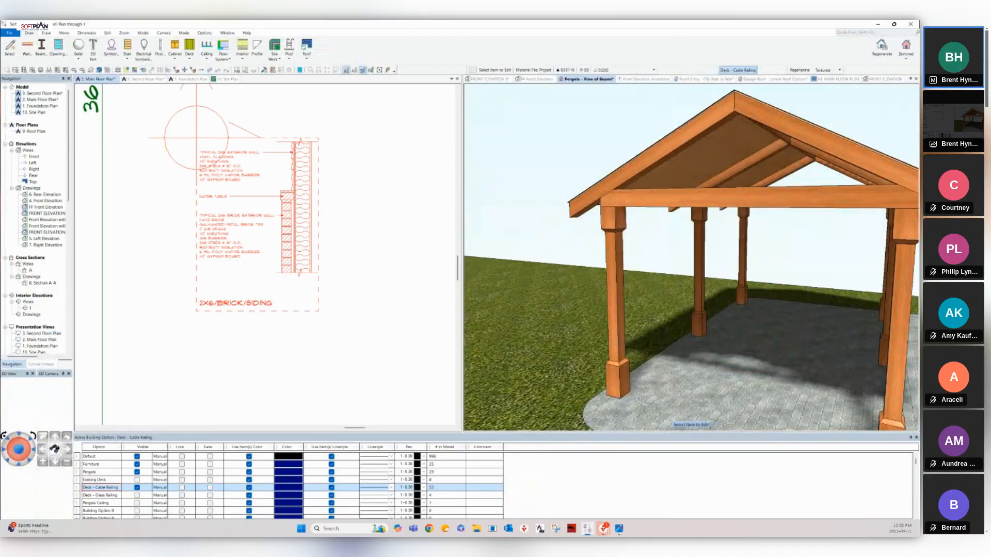
{"action": "middle_click_drag", "start_coordinate": [722, 196], "coordinate": [630, 185]}
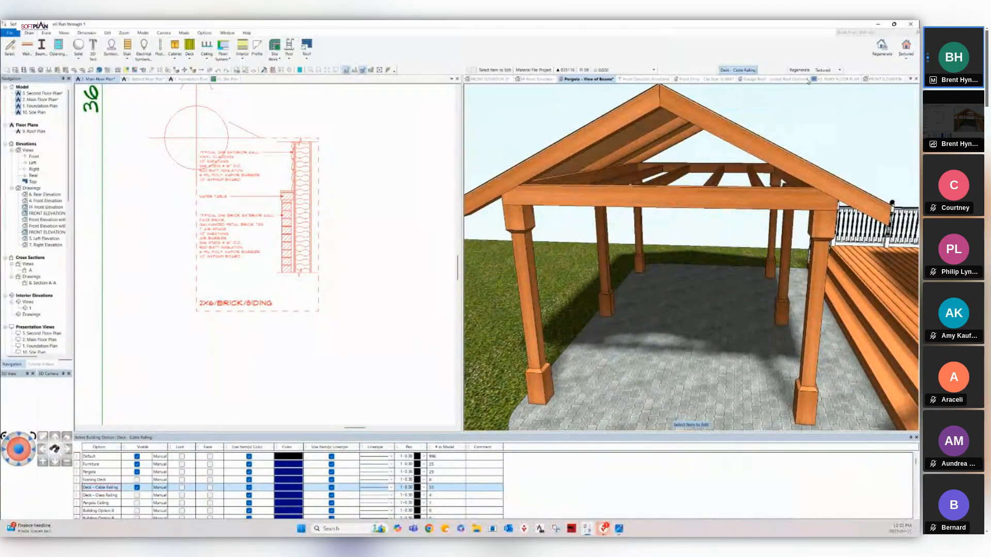
Zoom the floor plan around the pergola, then open a 4x6 wood beam's edit settings in 3D.
{"action": "left_click", "coordinate": [222, 189]}
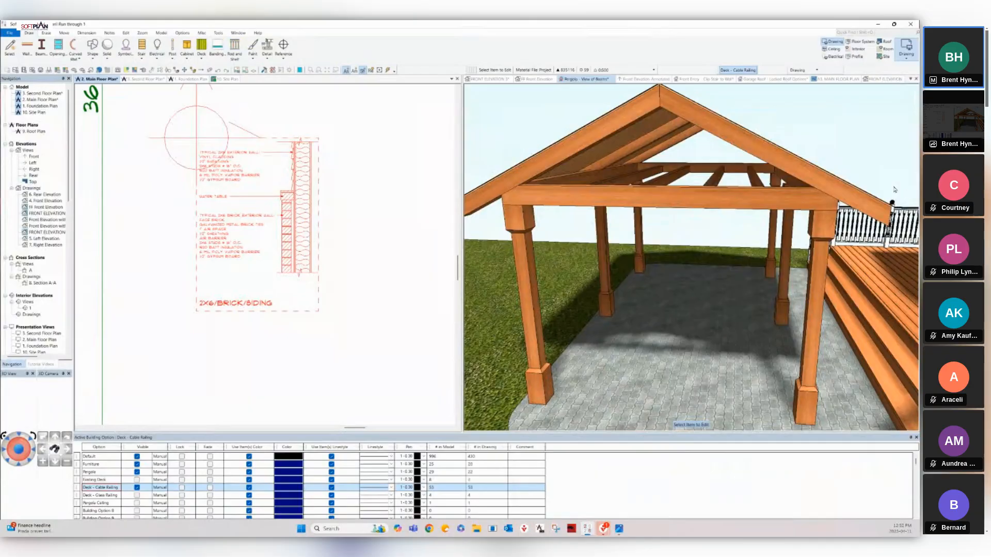
{"action": "scroll", "coordinate": [222, 189], "scroll_direction": "down", "scroll_amount": 8}
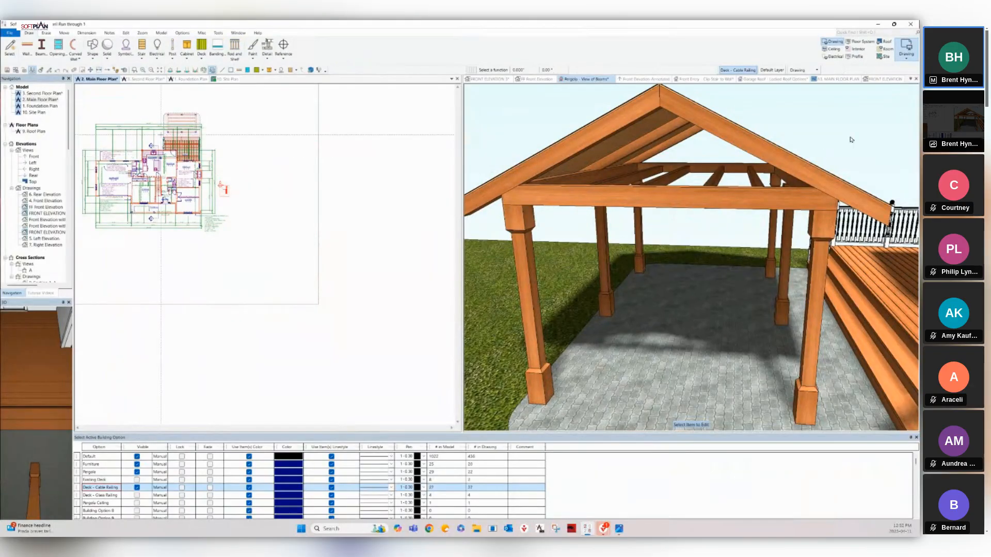
{"action": "scroll", "coordinate": [183, 120], "scroll_direction": "up", "scroll_amount": 6}
{"action": "scroll", "coordinate": [263, 259], "scroll_direction": "up", "scroll_amount": 5}
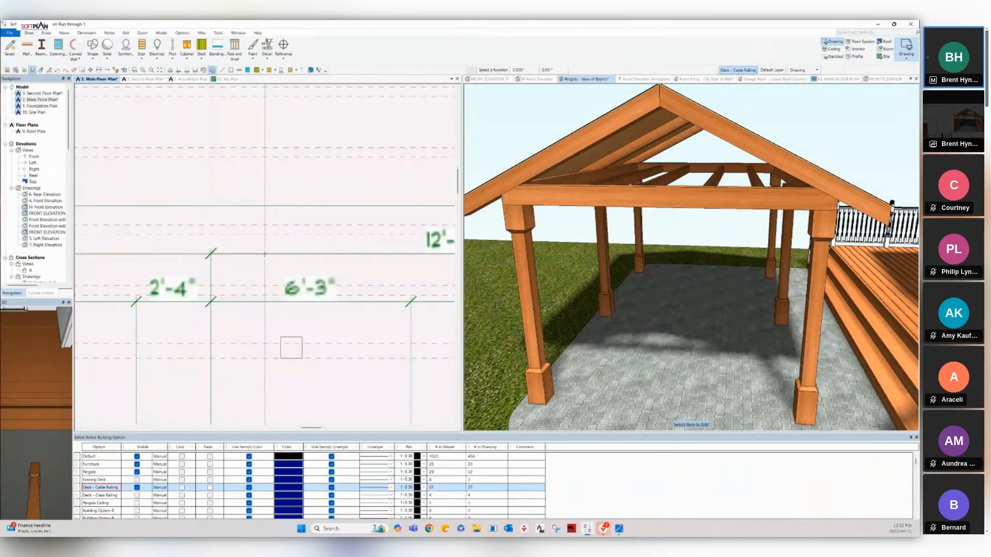
{"action": "scroll", "coordinate": [187, 183], "scroll_direction": "down", "scroll_amount": 2}
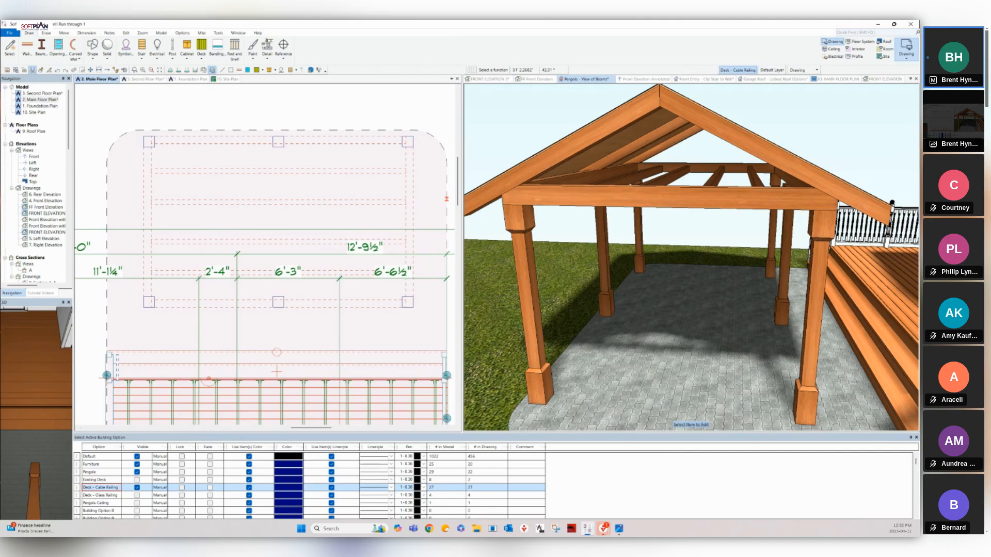
{"action": "left_click", "coordinate": [911, 134]}
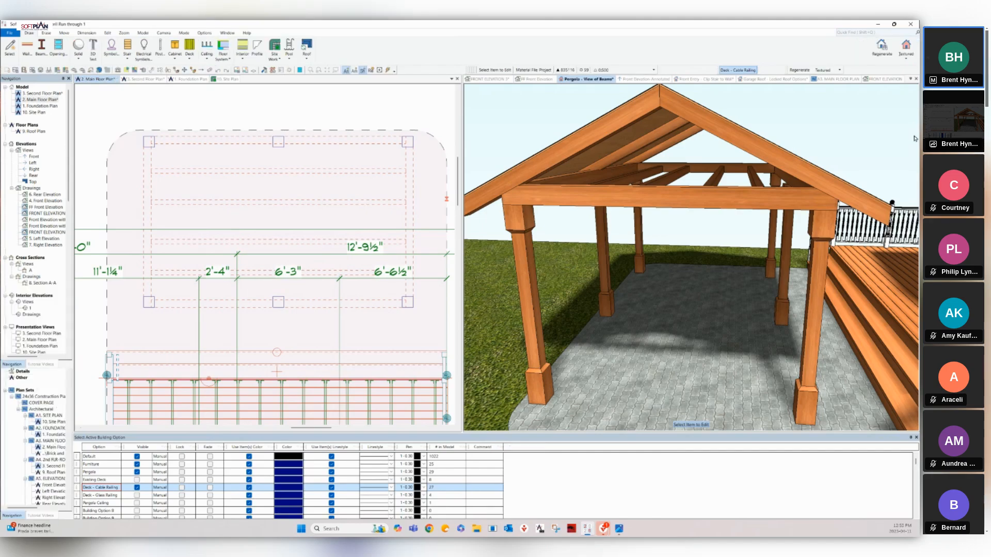
{"action": "left_click", "coordinate": [671, 196]}
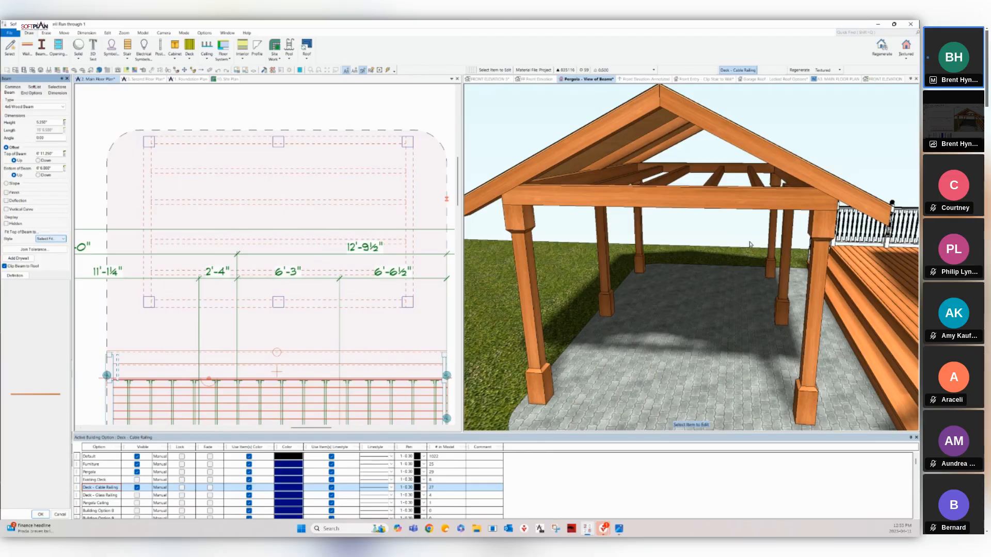
Toggle the Glass and Cable Railing Visible options, keeping cable railing shown, and set Fit Top of Beam to Roof Plumb.
{"action": "key", "text": "alt+Down"}
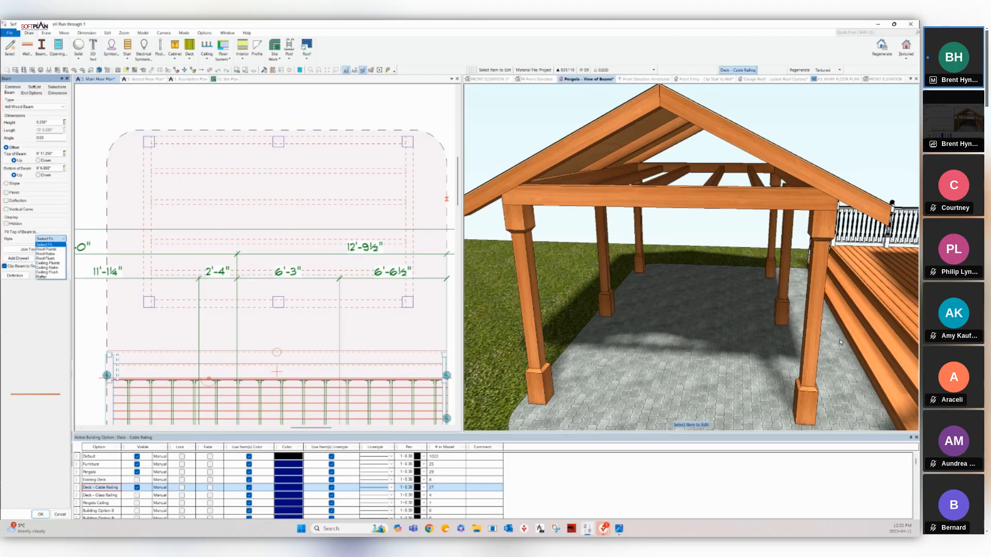
{"action": "left_click", "coordinate": [829, 500]}
{"action": "left_click", "coordinate": [829, 500]}
{"action": "left_click", "coordinate": [829, 500]}
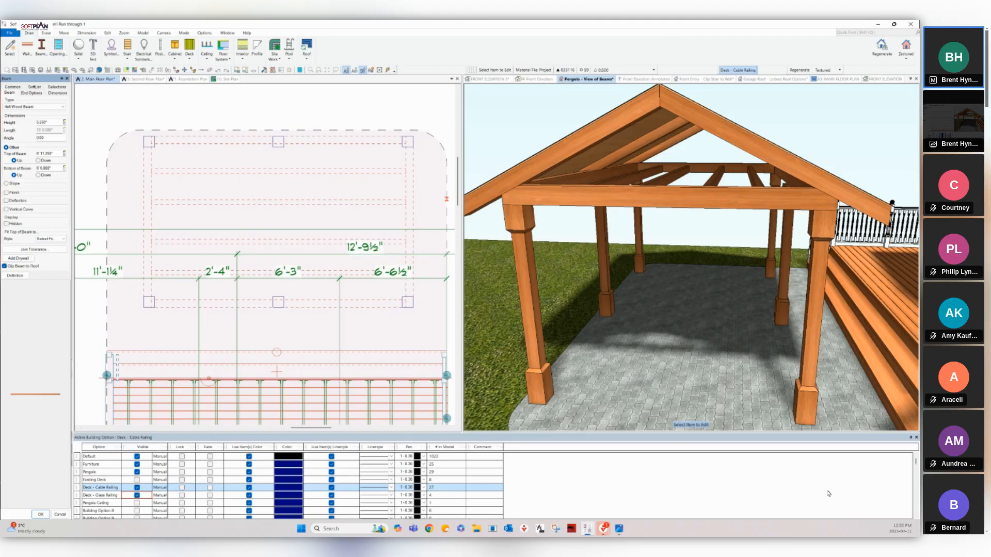
{"action": "left_click", "coordinate": [829, 493]}
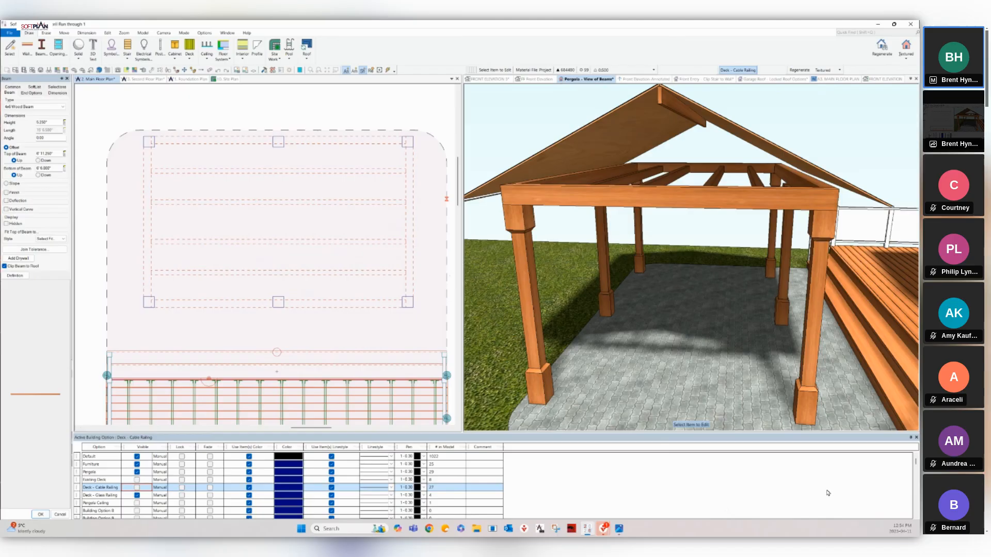
{"action": "key", "text": "space"}
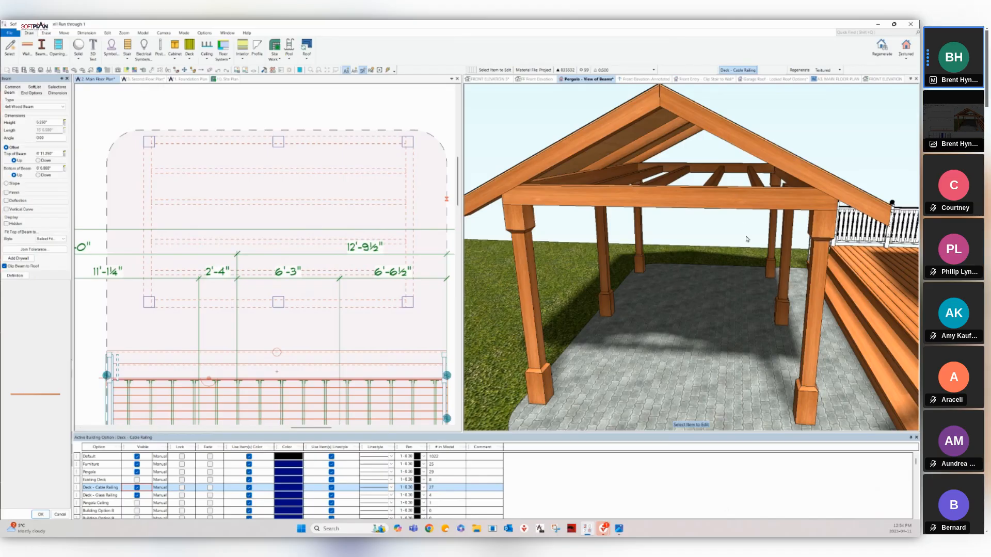
{"action": "left_click", "coordinate": [50, 239]}
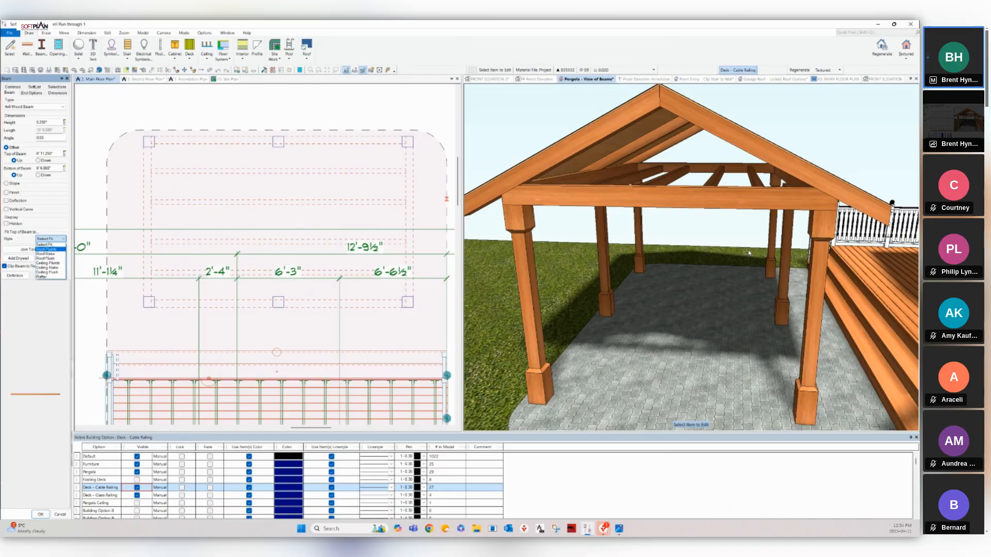
{"action": "key", "text": "Return"}
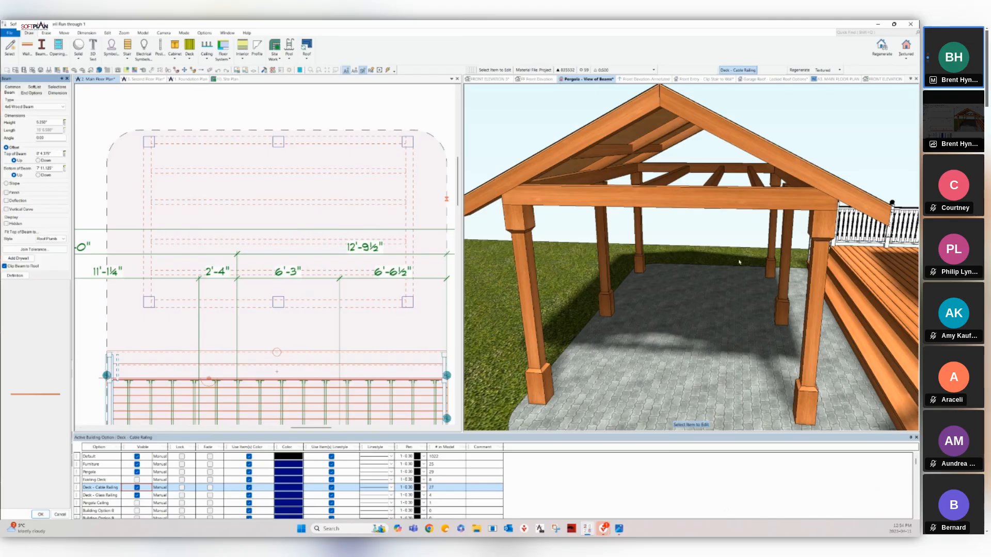
Try the beam fit styles Roof Rake, Roof Flush and Rafter in turn.
{"action": "left_click", "coordinate": [61, 238]}
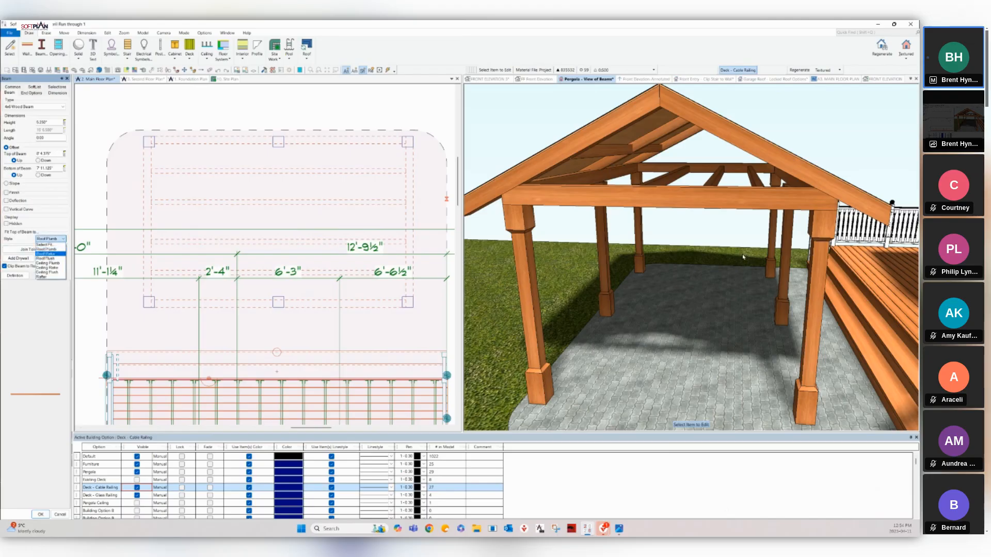
{"action": "left_click", "coordinate": [46, 254]}
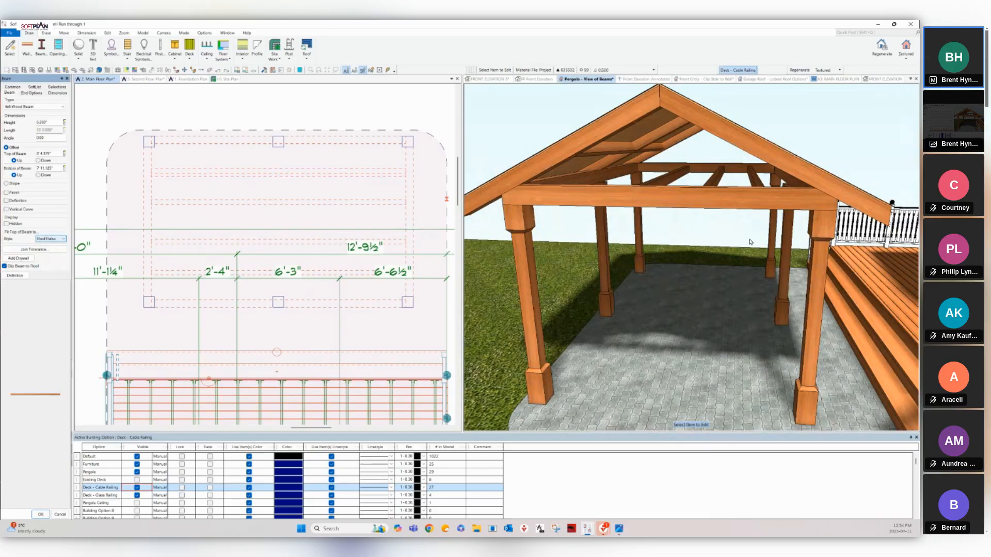
{"action": "left_click", "coordinate": [59, 239]}
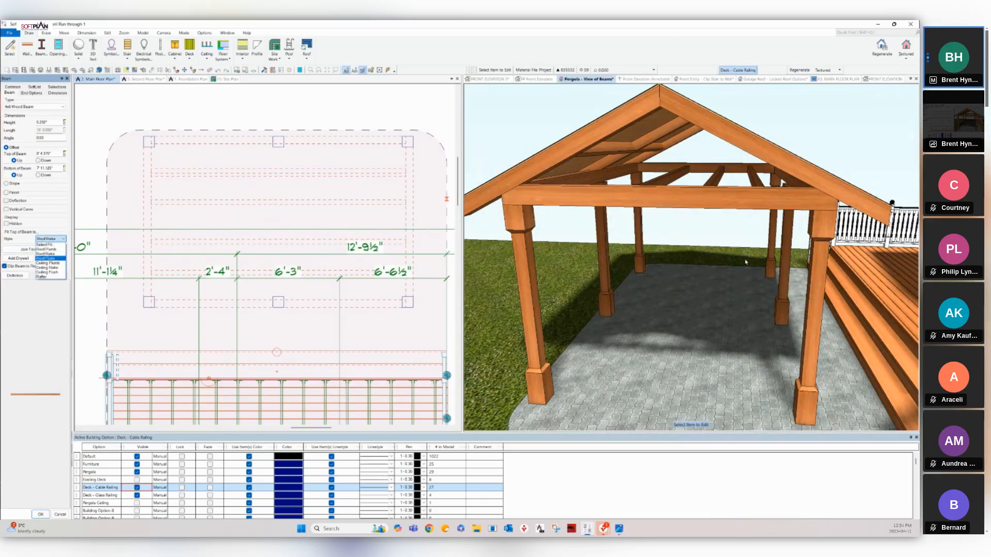
{"action": "left_click", "coordinate": [47, 258]}
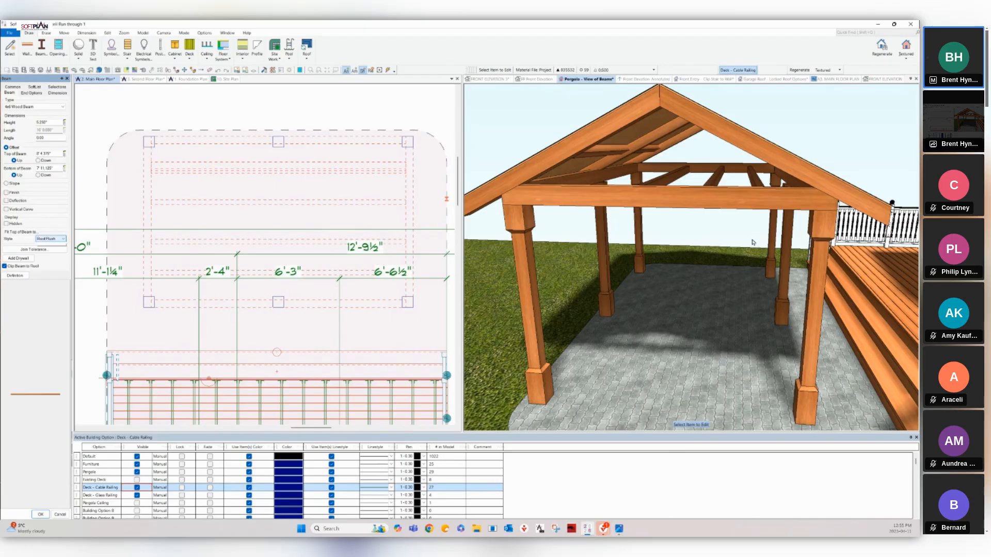
{"action": "left_click", "coordinate": [61, 239]}
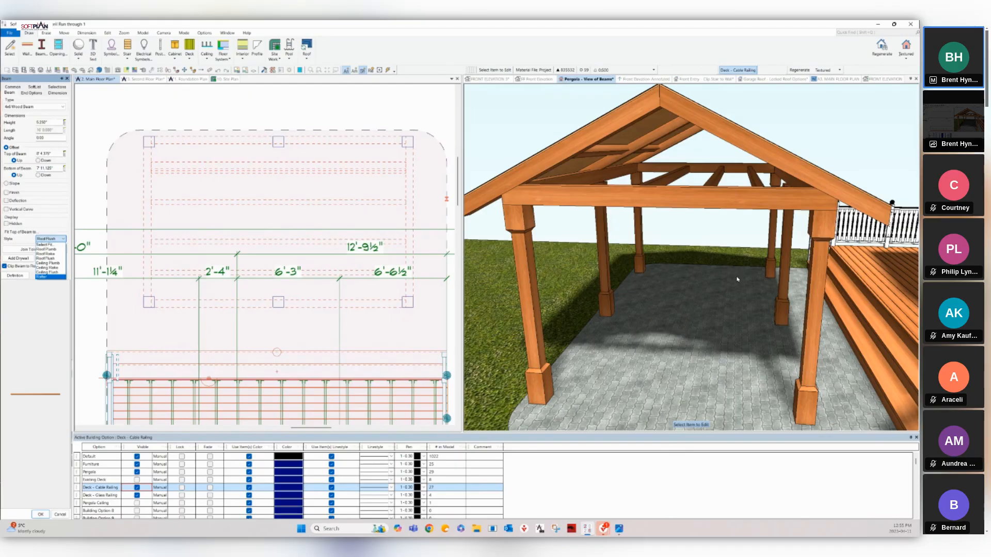
{"action": "left_click", "coordinate": [50, 277]}
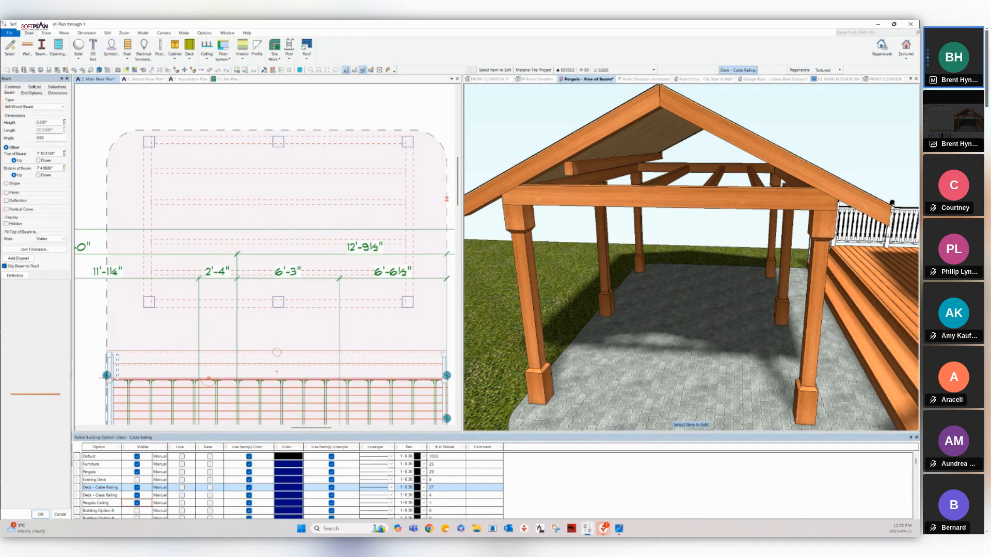
Reopen the beam, try Ceiling Plumb and Ceiling Rake, settle on Ceiling Flush and apply.
{"action": "right_click", "coordinate": [572, 170]}
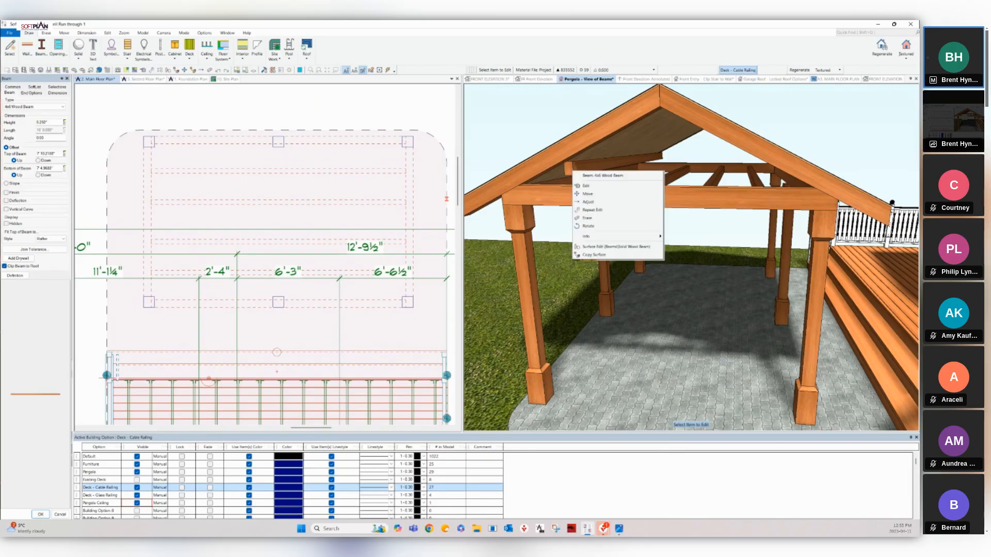
{"action": "left_click", "coordinate": [587, 186]}
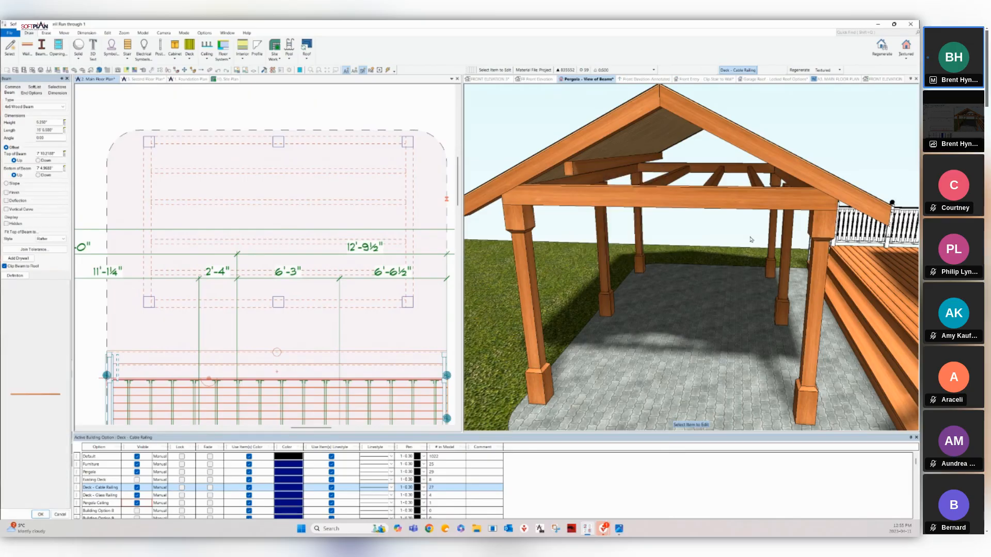
{"action": "left_click", "coordinate": [55, 239]}
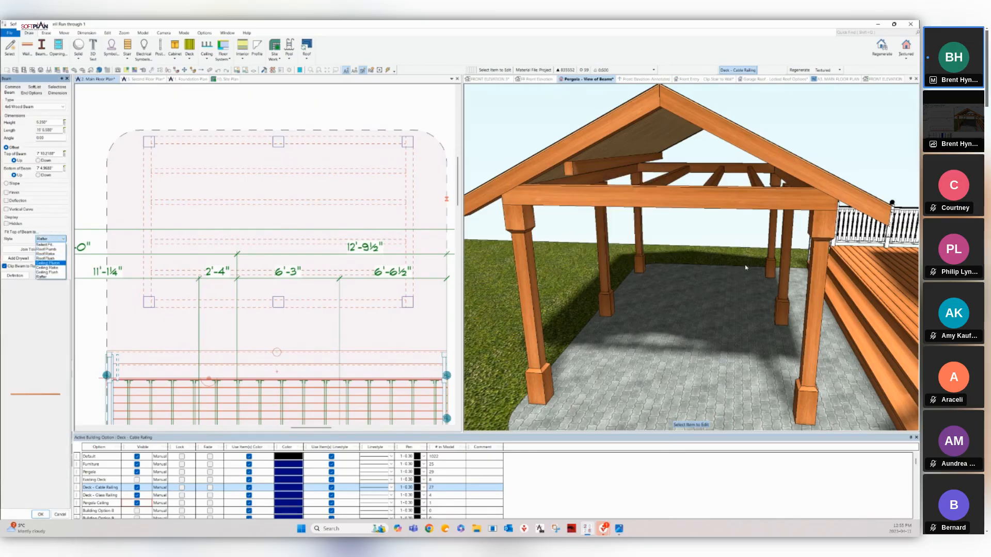
{"action": "key", "text": "Return"}
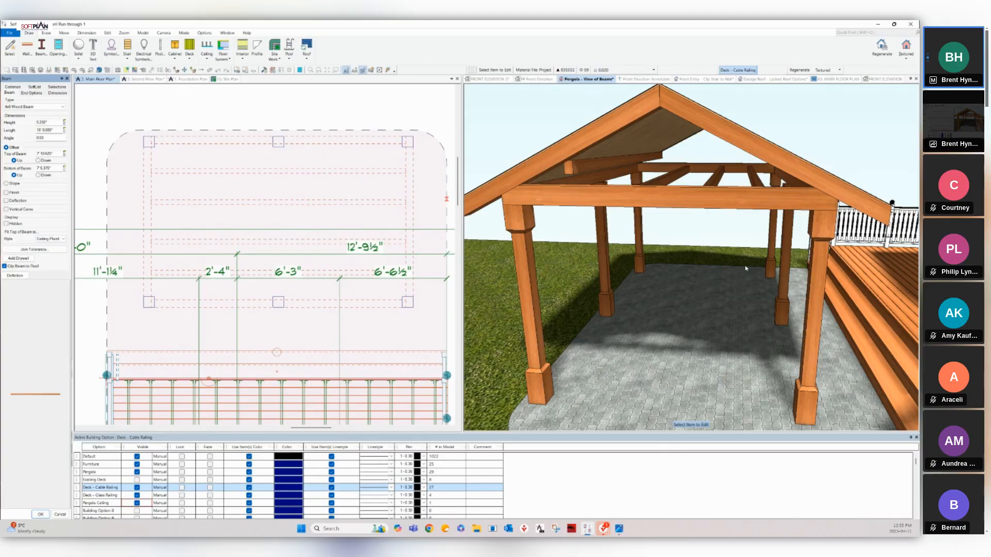
{"action": "left_click", "coordinate": [57, 239]}
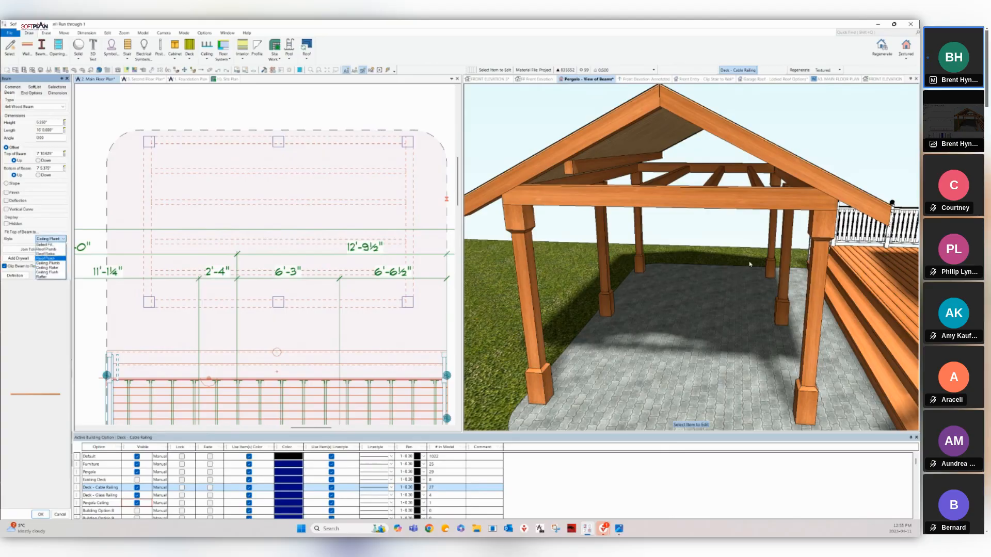
{"action": "left_click", "coordinate": [48, 268]}
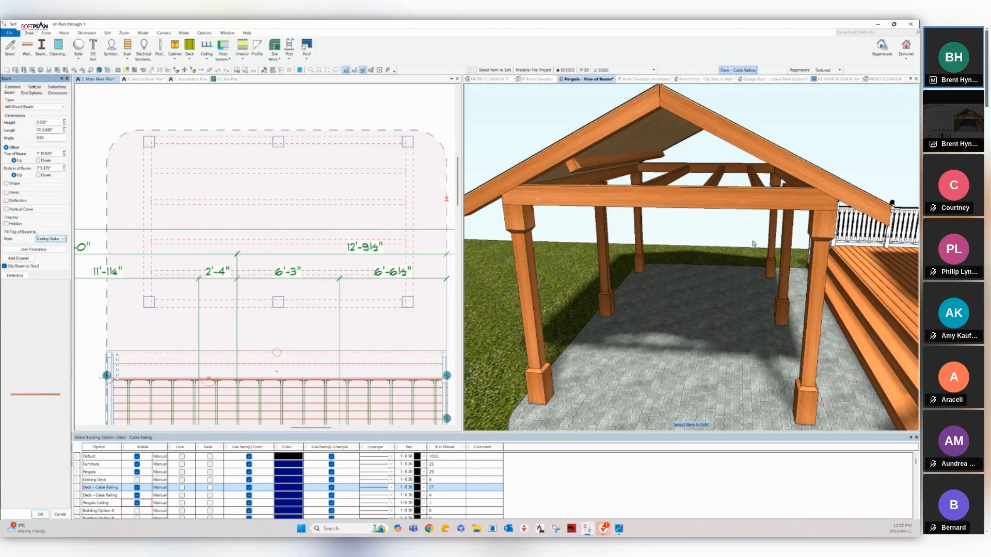
{"action": "left_click", "coordinate": [57, 239]}
{"action": "left_click", "coordinate": [48, 272]}
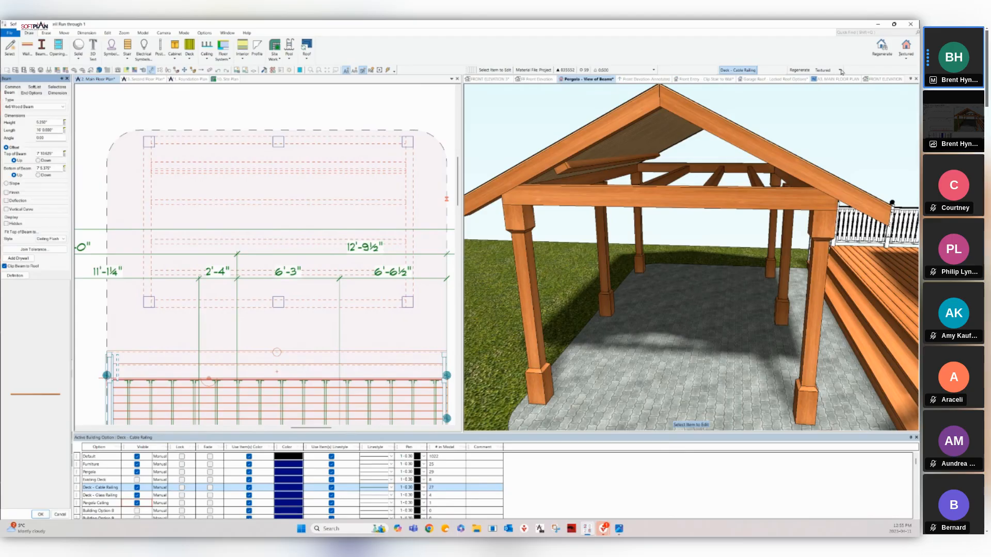
{"action": "key", "text": "ctrl+r"}
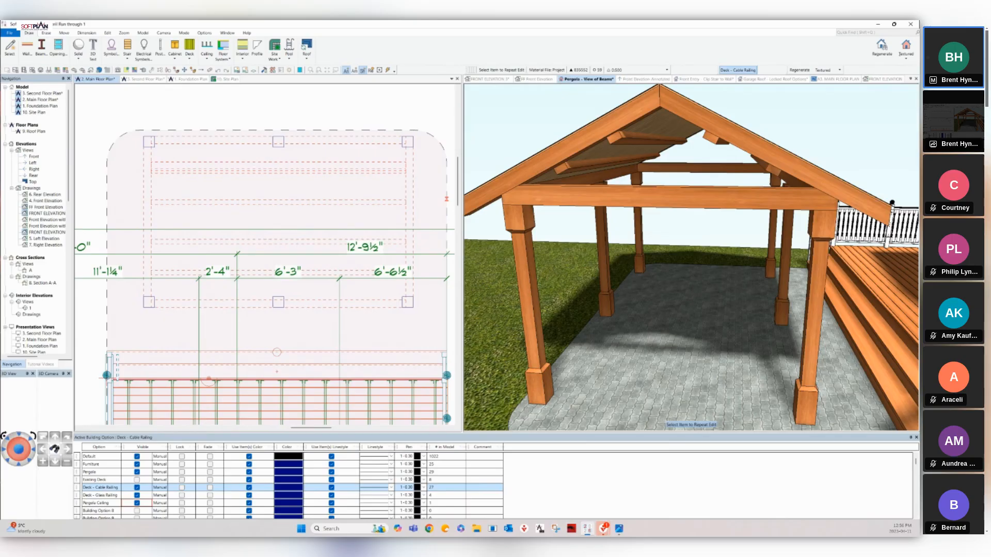
Orbit the 3D view around the house corner and raise the camera above the roof eave and deck.
{"action": "key", "text": "Right"}
{"action": "key", "text": "Right"}
{"action": "key", "text": "Right"}
{"action": "key", "text": "Right"}
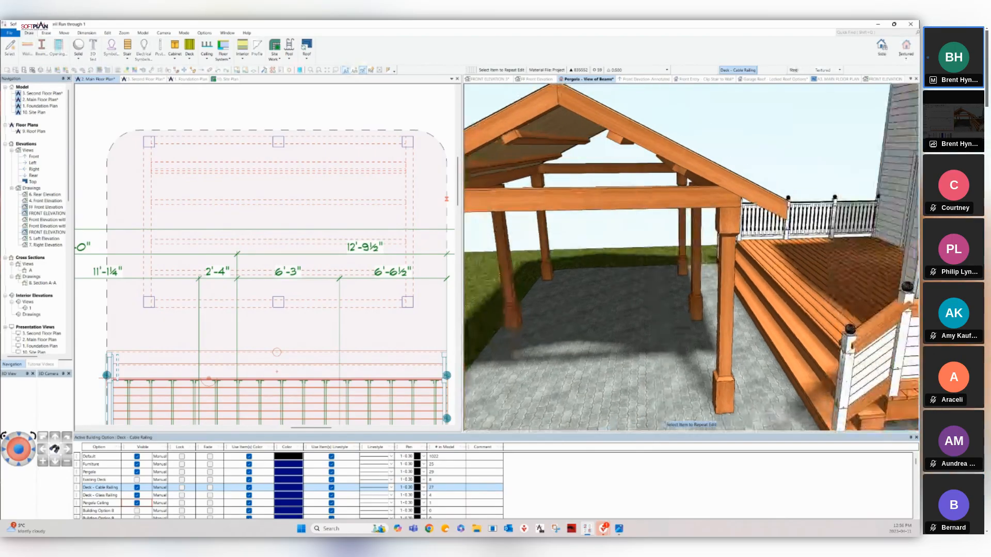
{"action": "key", "text": "Right"}
{"action": "key", "text": "Right"}
{"action": "key", "text": "Right"}
{"action": "key", "text": "Right"}
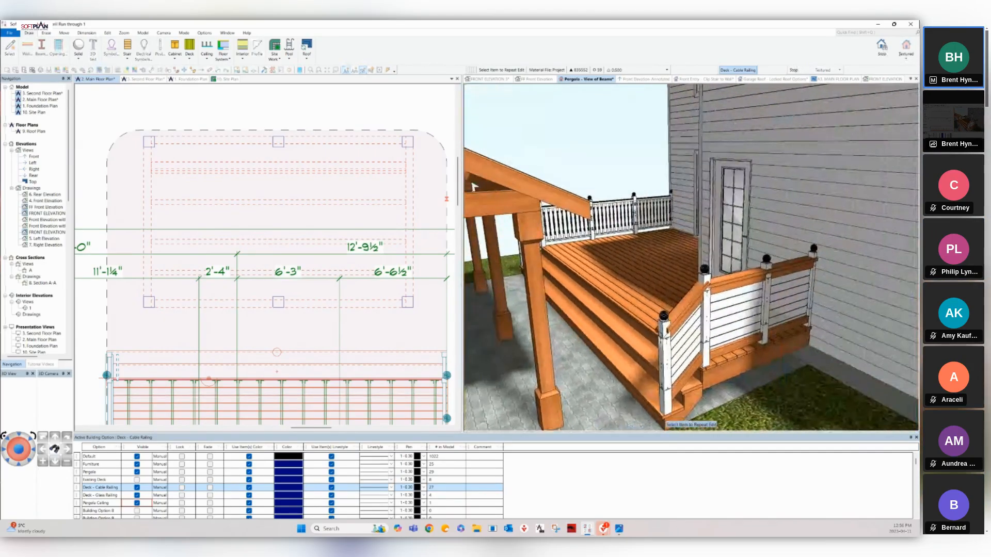
{"action": "key", "text": "Right"}
{"action": "key", "text": "Right"}
{"action": "key", "text": "Right"}
{"action": "key", "text": "Right"}
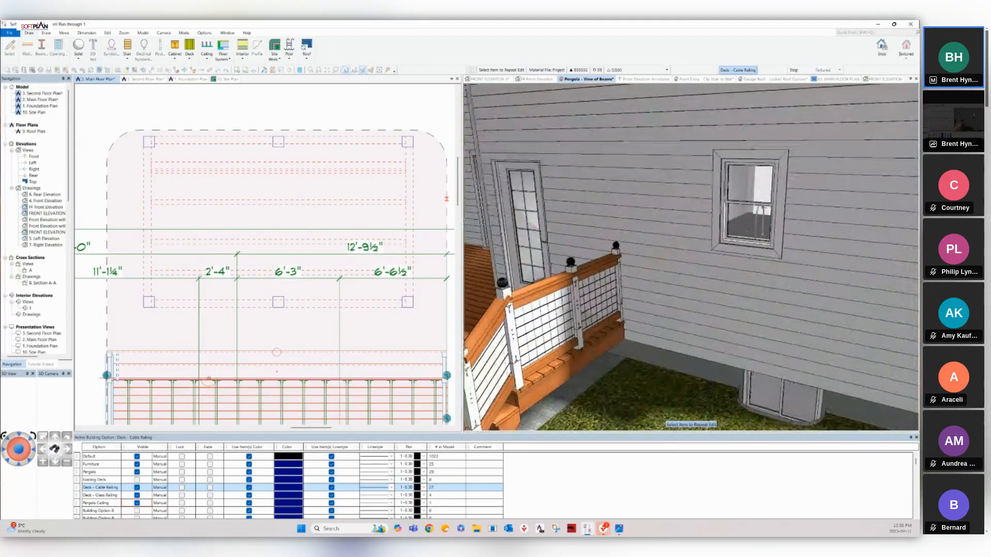
{"action": "key", "text": "Right"}
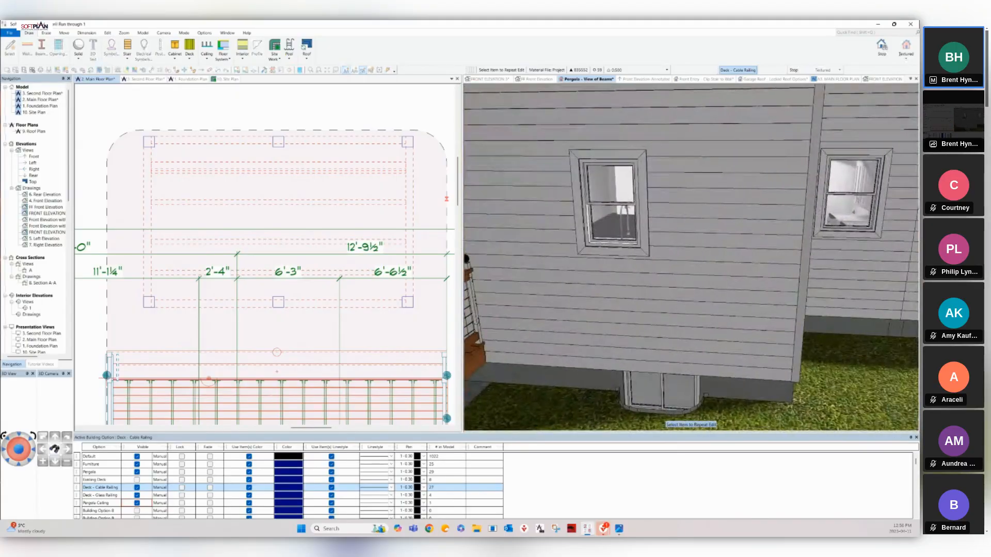
{"action": "key", "text": "Up"}
{"action": "key", "text": "Up"}
{"action": "key", "text": "Up"}
{"action": "key", "text": "Up"}
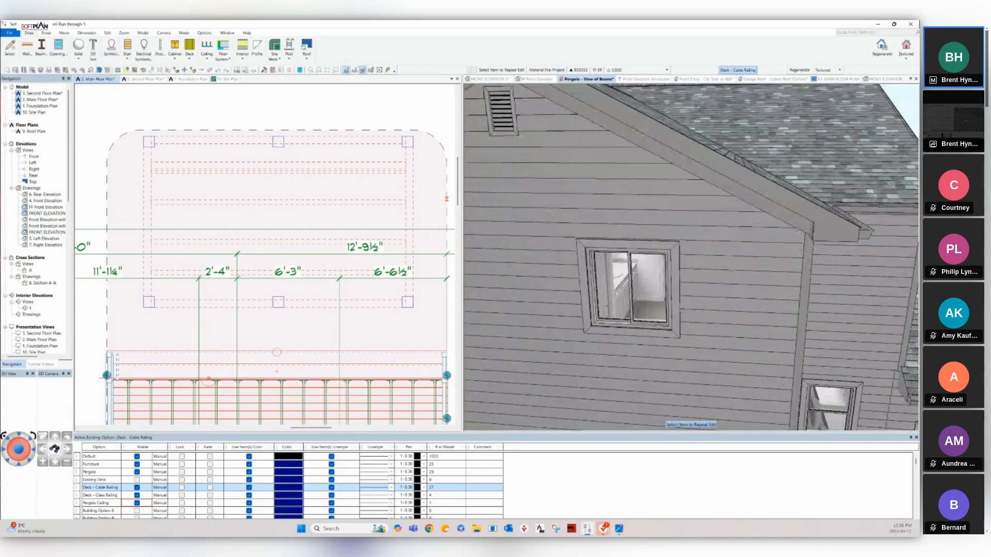
{"action": "key", "text": "Right"}
{"action": "key", "text": "Right"}
{"action": "key", "text": "Right"}
{"action": "key", "text": "Right"}
{"action": "key", "text": "Right"}
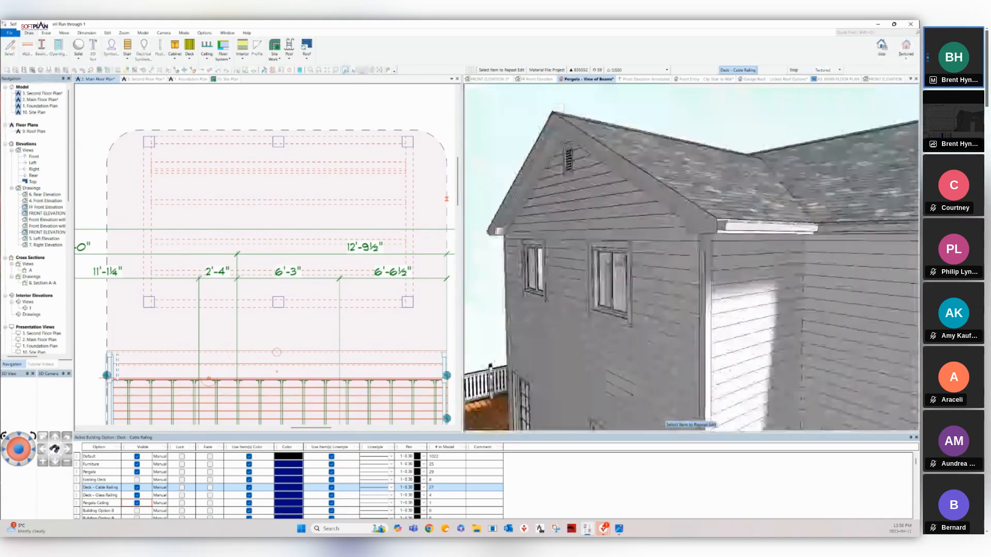
{"action": "key", "text": "Right"}
{"action": "key", "text": "Right"}
{"action": "key", "text": "Down"}
{"action": "key", "text": "Down"}
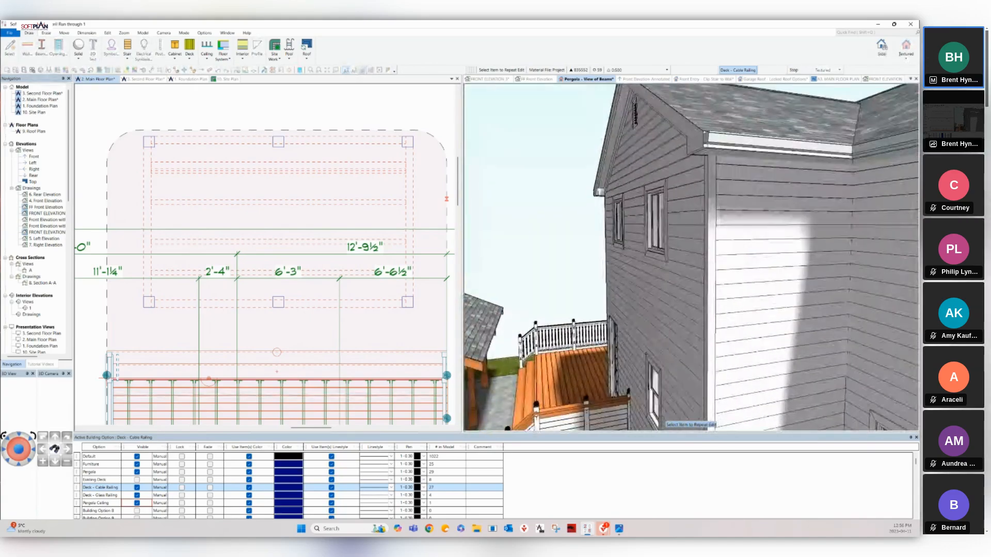
{"action": "key", "text": "Up"}
{"action": "key", "text": "Up"}
{"action": "key", "text": "Up"}
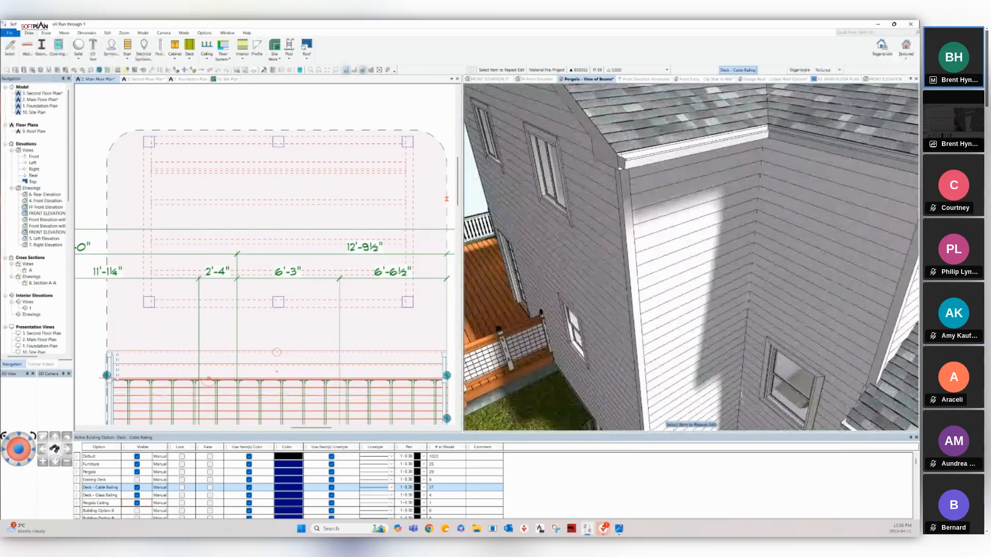
Change the roof eave's Drip Edge Finish from White to Granite.
{"action": "left_click", "coordinate": [143, 70]}
{"action": "left_click", "coordinate": [718, 139]}
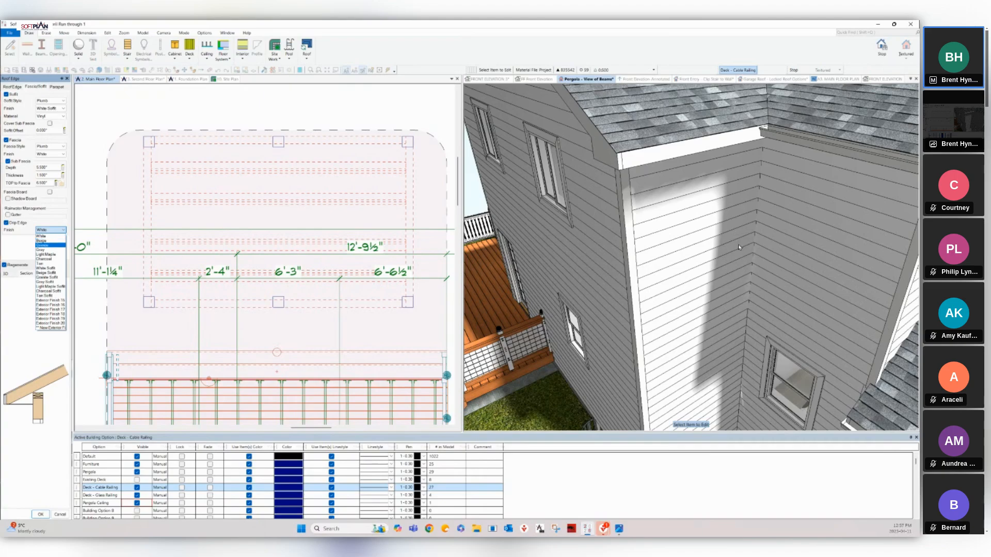
{"action": "left_click", "coordinate": [43, 246]}
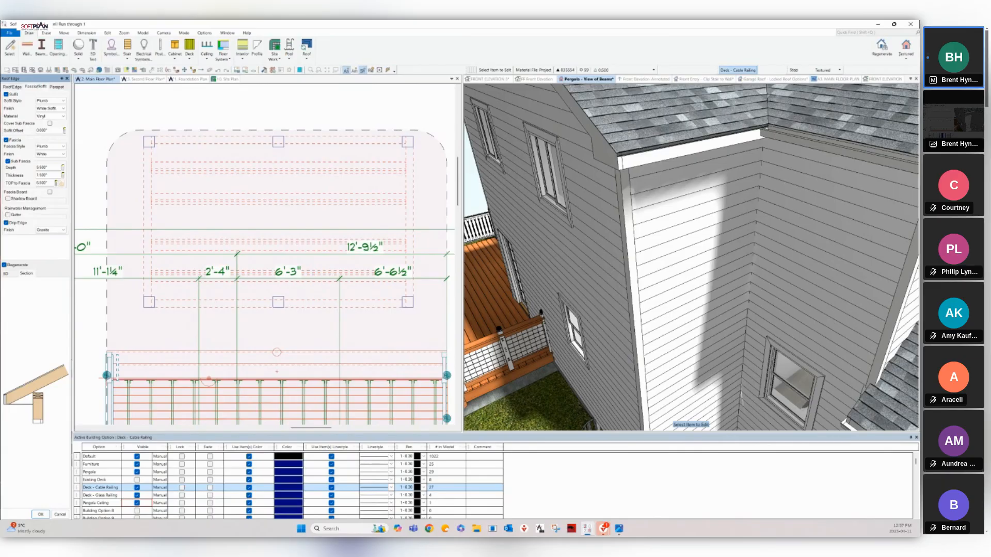
Orbit and zoom the 3D view to check the fascia corner, then return to the 2. Main Floor Plan.
{"action": "middle_click_drag", "start_coordinate": [692, 258], "coordinate": [704, 260]}
{"action": "scroll", "coordinate": [691, 330], "scroll_direction": "up", "scroll_amount": 6}
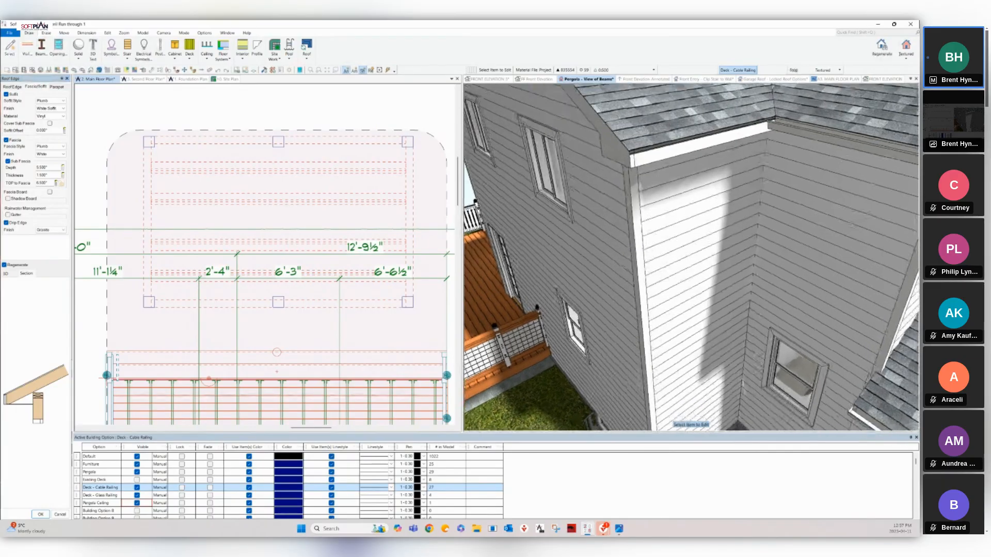
{"action": "scroll", "coordinate": [692, 258], "scroll_direction": "up", "scroll_amount": 4}
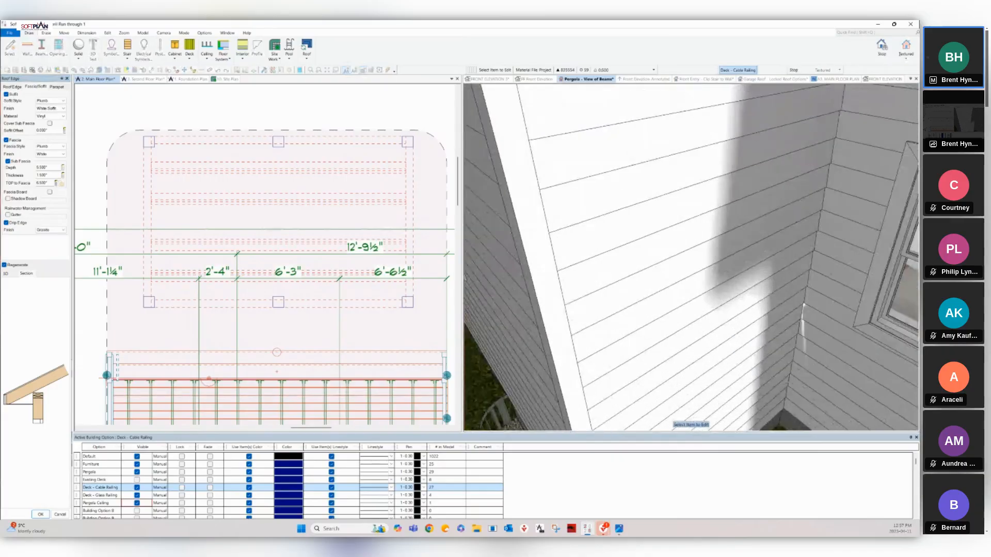
{"action": "scroll", "coordinate": [691, 258], "scroll_direction": "down", "scroll_amount": 5}
{"action": "scroll", "coordinate": [692, 258], "scroll_direction": "up", "scroll_amount": 5}
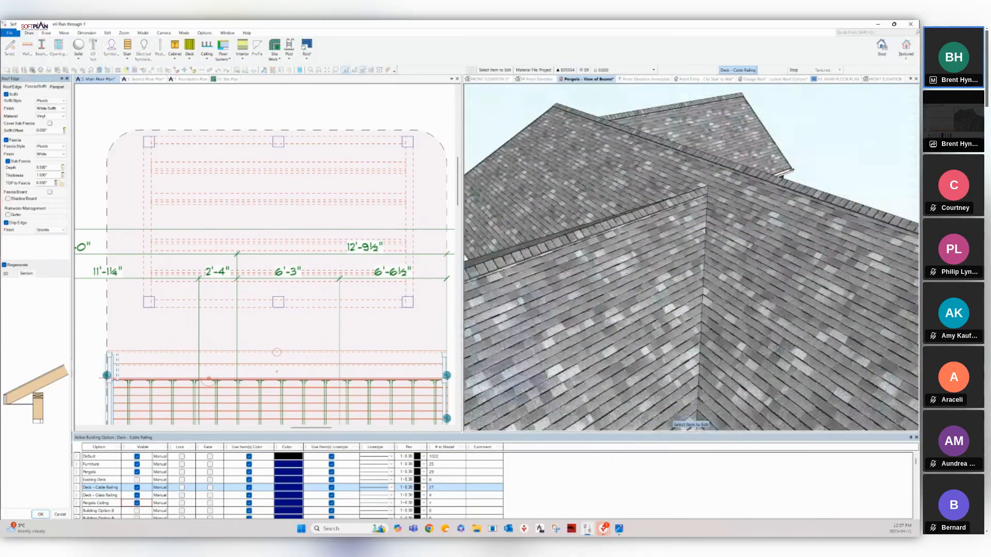
{"action": "middle_click_drag", "start_coordinate": [691, 382], "coordinate": [669, 129]}
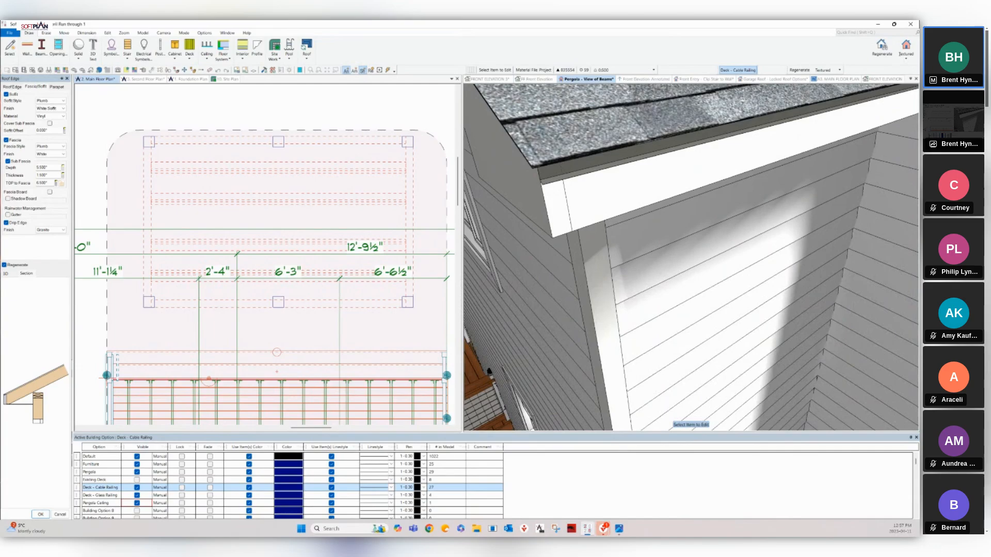
{"action": "left_click", "coordinate": [97, 79]}
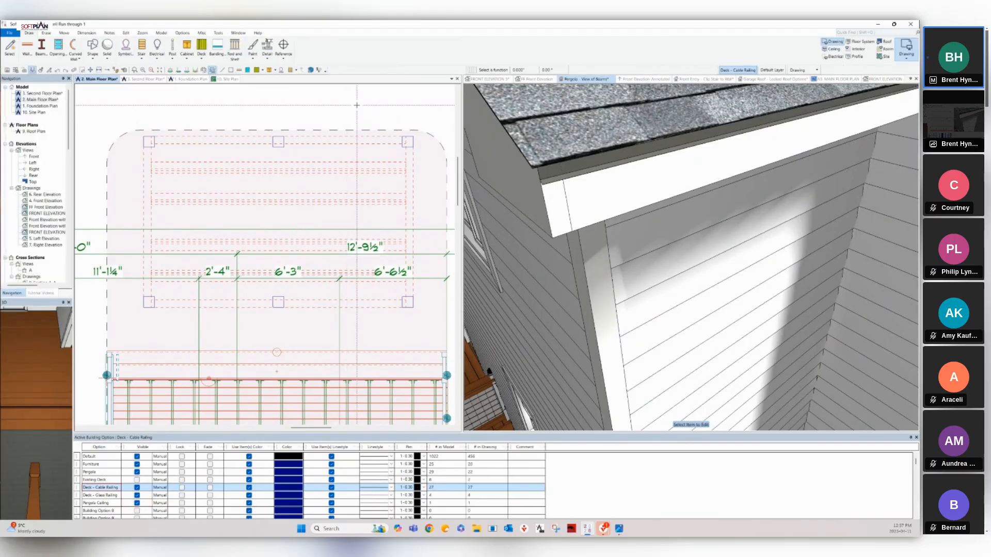
Show the Second Floor Plan in Roof mode, zoomed on the green roof edge's inside corner.
{"action": "left_click", "coordinate": [906, 55]}
{"action": "left_click", "coordinate": [897, 162]}
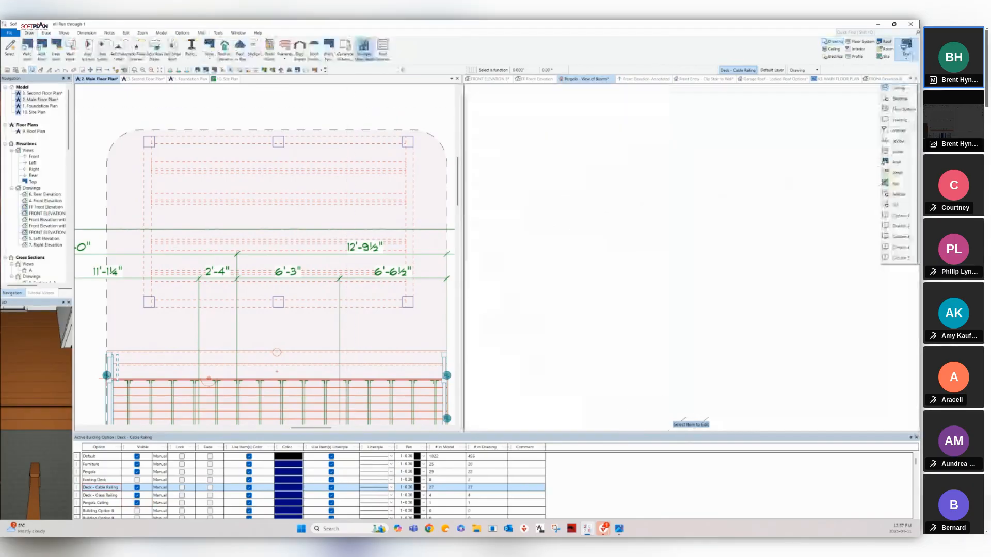
{"action": "scroll", "coordinate": [212, 341], "scroll_direction": "down", "scroll_amount": 7}
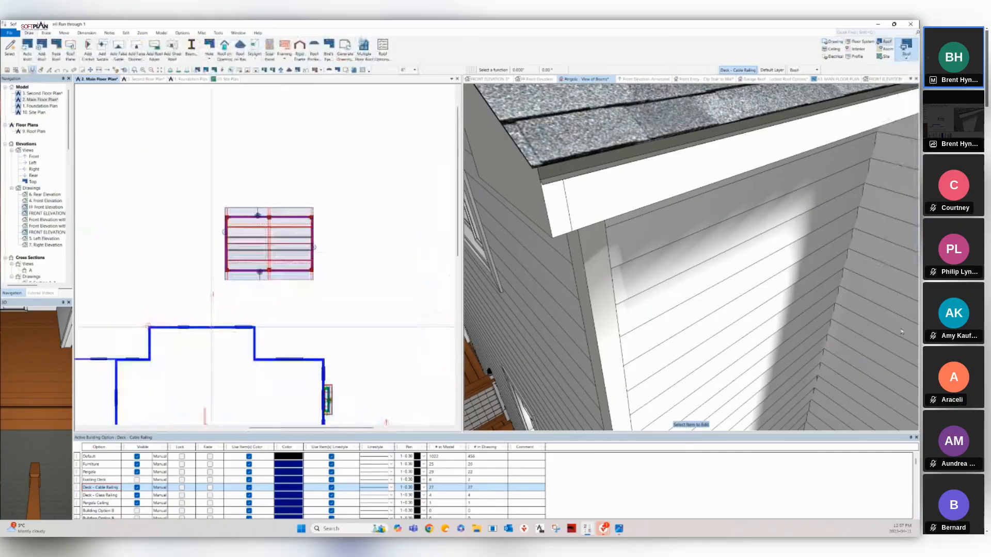
{"action": "left_click", "coordinate": [144, 79]}
{"action": "left_click", "coordinate": [833, 42]}
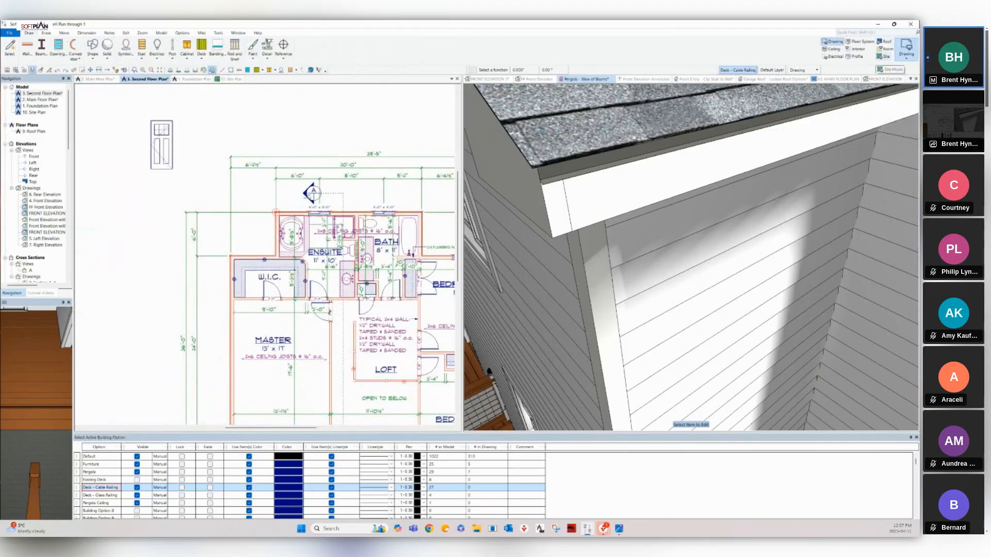
{"action": "left_click", "coordinate": [885, 42]}
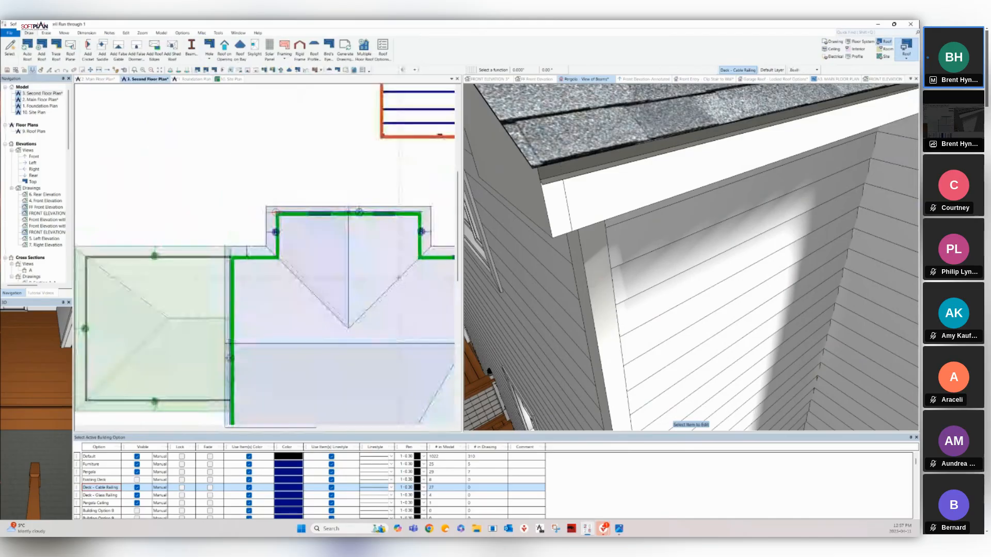
{"action": "middle_click_drag", "start_coordinate": [230, 365], "coordinate": [250, 221]}
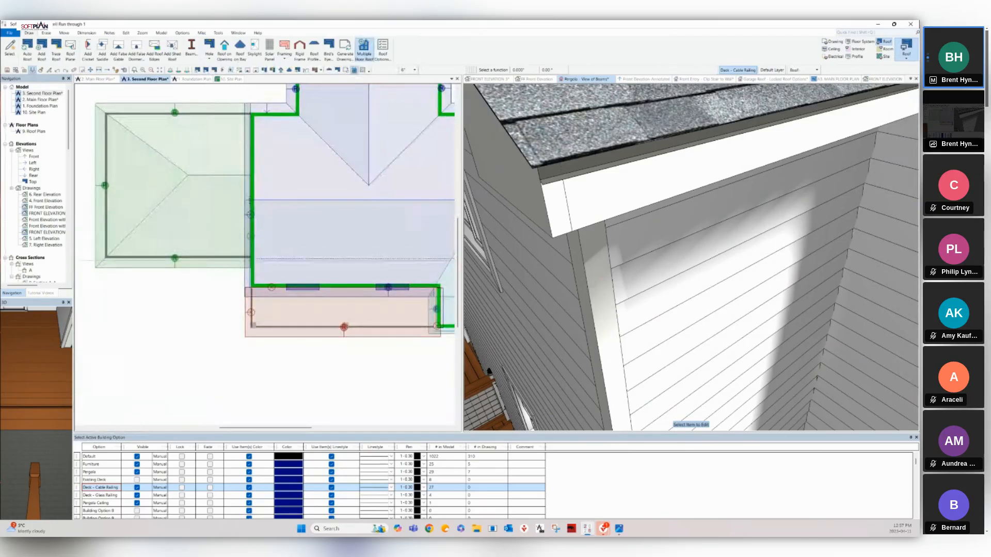
{"action": "scroll", "coordinate": [265, 254], "scroll_direction": "up", "scroll_amount": 5}
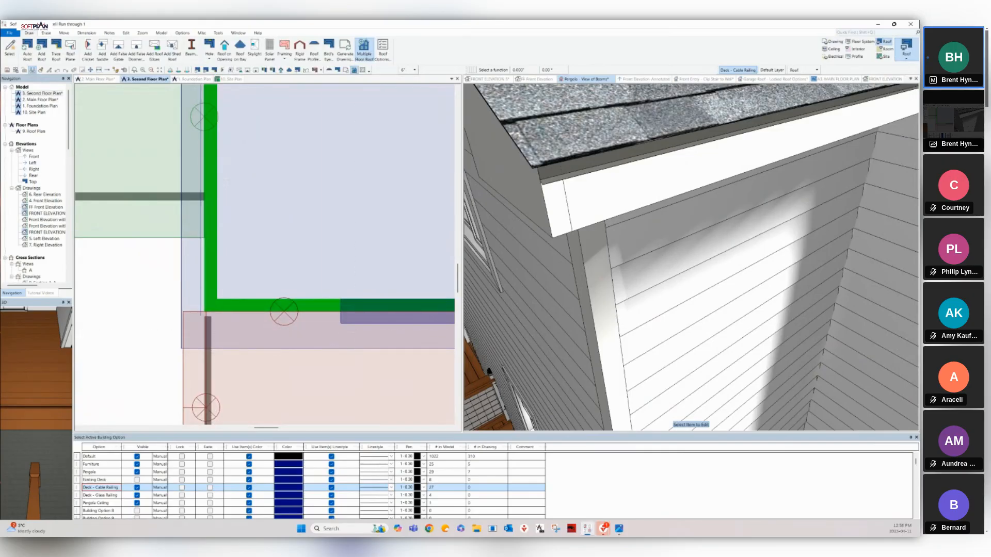
Pan and orbit the Pergola 3D view to the front, showing the garage door, porch and flower bed.
{"action": "left_click", "coordinate": [588, 79]}
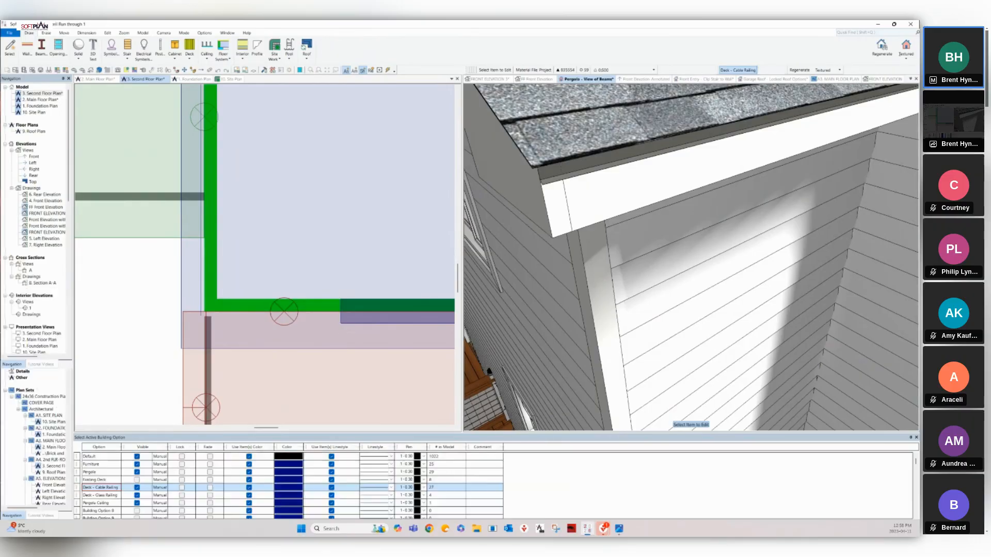
{"action": "scroll", "coordinate": [691, 257], "scroll_direction": "up", "scroll_amount": 5}
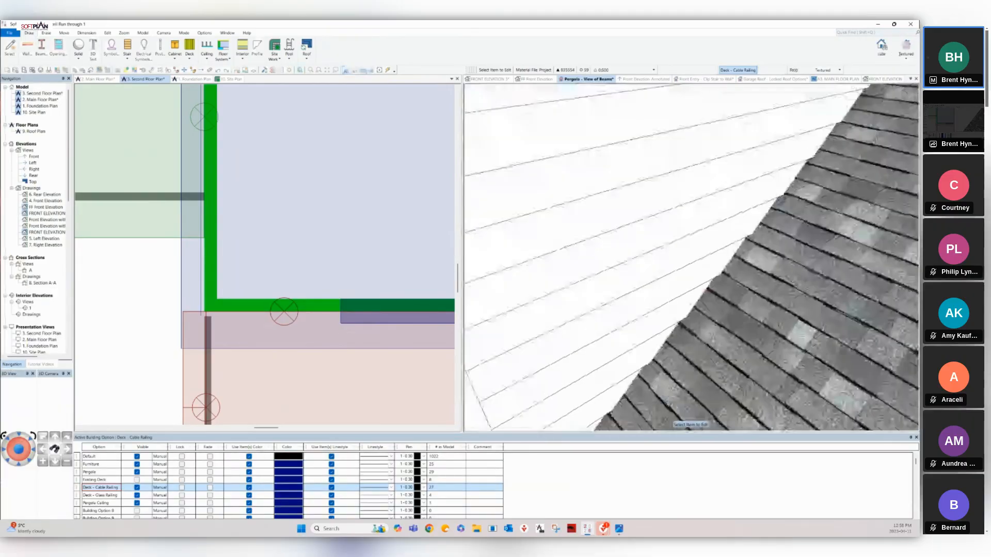
{"action": "scroll", "coordinate": [753, 313], "scroll_direction": "up", "scroll_amount": 3}
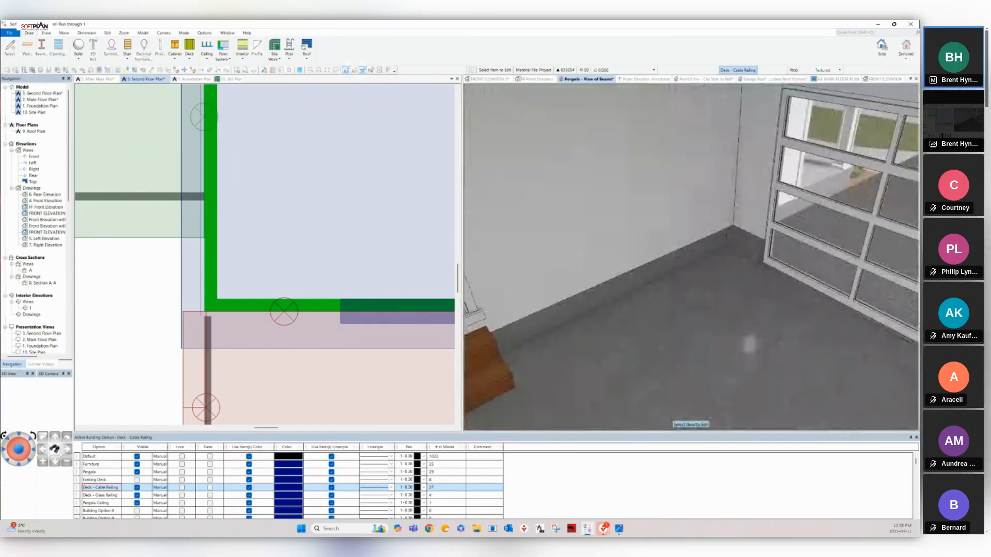
{"action": "scroll", "coordinate": [750, 345], "scroll_direction": "up", "scroll_amount": 4}
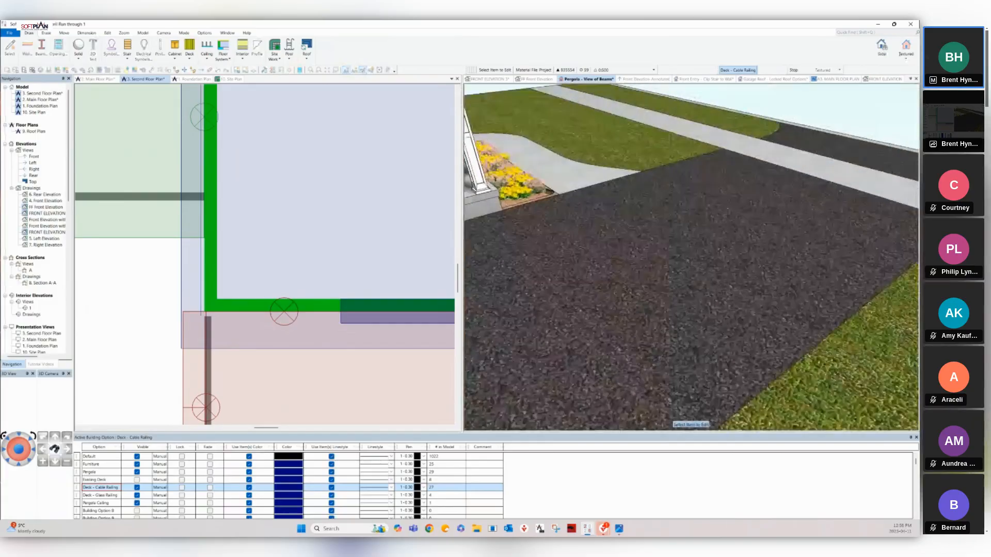
{"action": "middle_click_drag", "start_coordinate": [733, 289], "coordinate": [744, 362]}
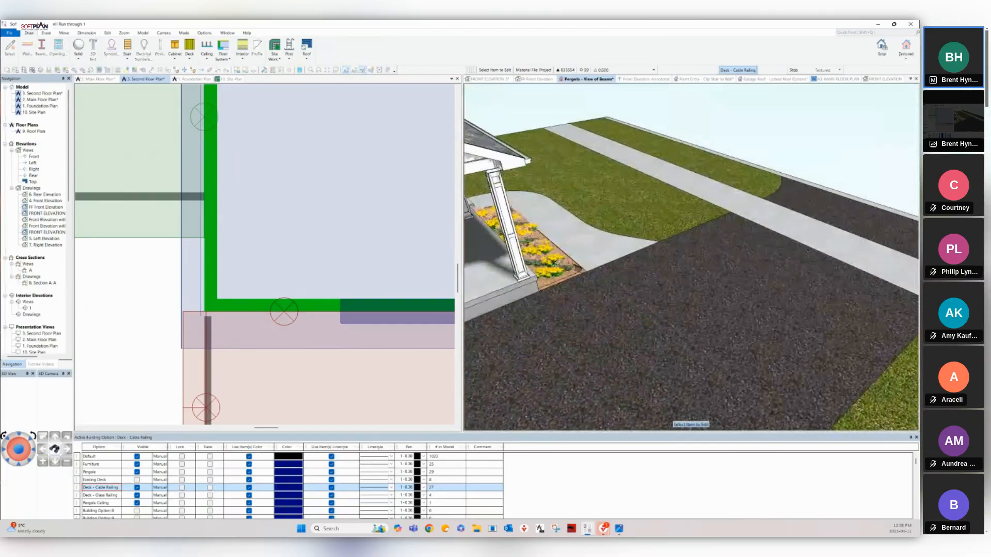
{"action": "middle_click_drag", "start_coordinate": [614, 289], "coordinate": [738, 289]}
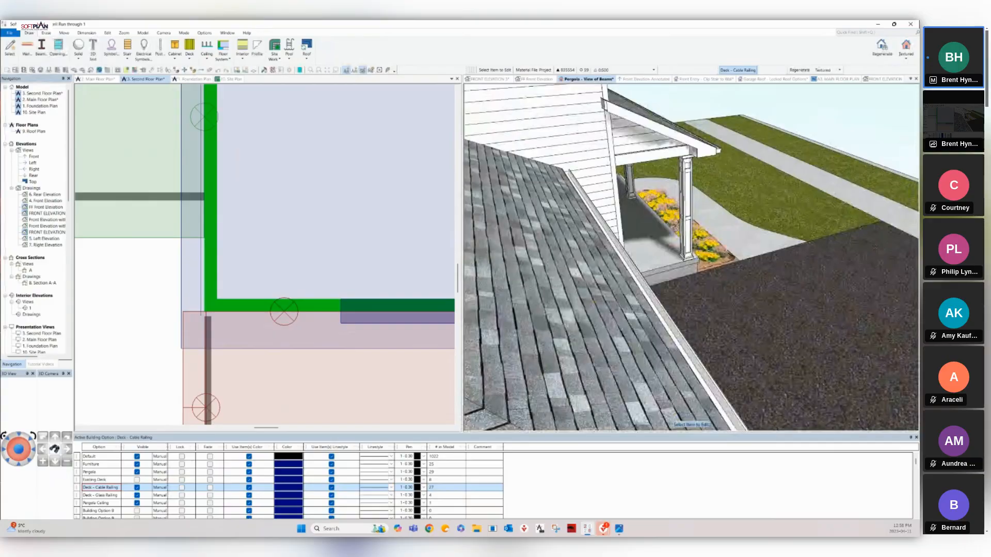
{"action": "middle_click_drag", "start_coordinate": [738, 289], "coordinate": [594, 289]}
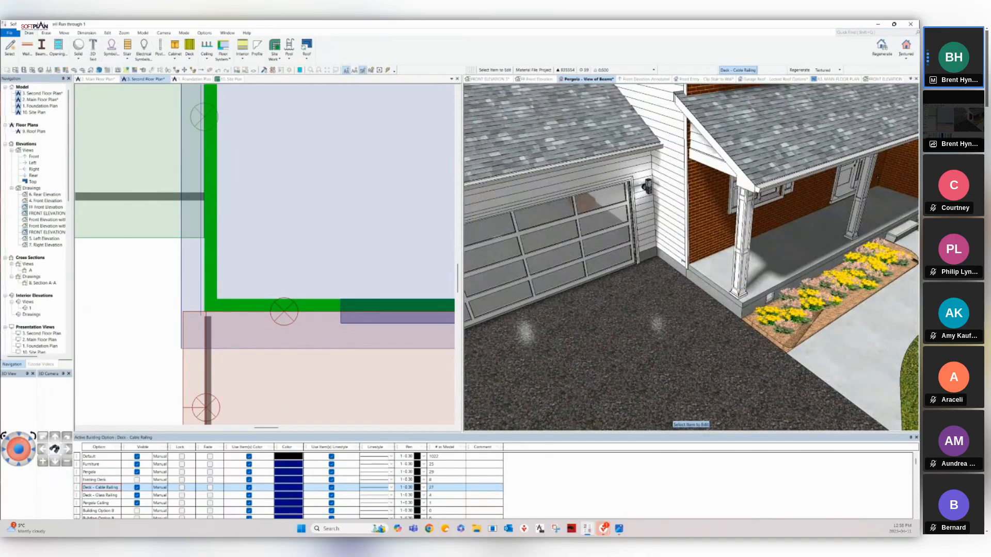
On the Second Floor Plan, set the corner roof edge's Roof Plane to Intersect Outside, giving a -5.000" overhang.
{"action": "left_click", "coordinate": [146, 78]}
{"action": "right_click", "coordinate": [288, 313]}
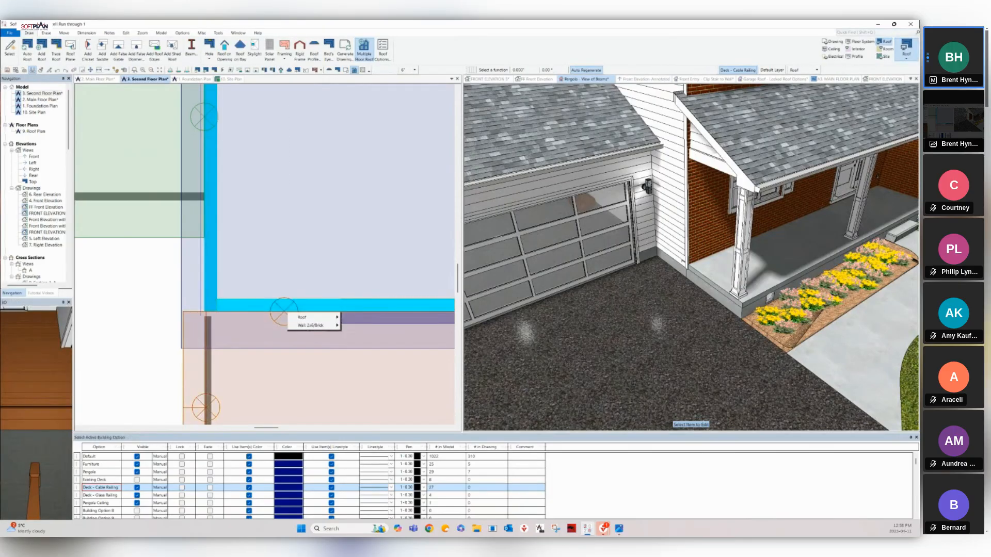
{"action": "mouse_move", "coordinate": [305, 318]}
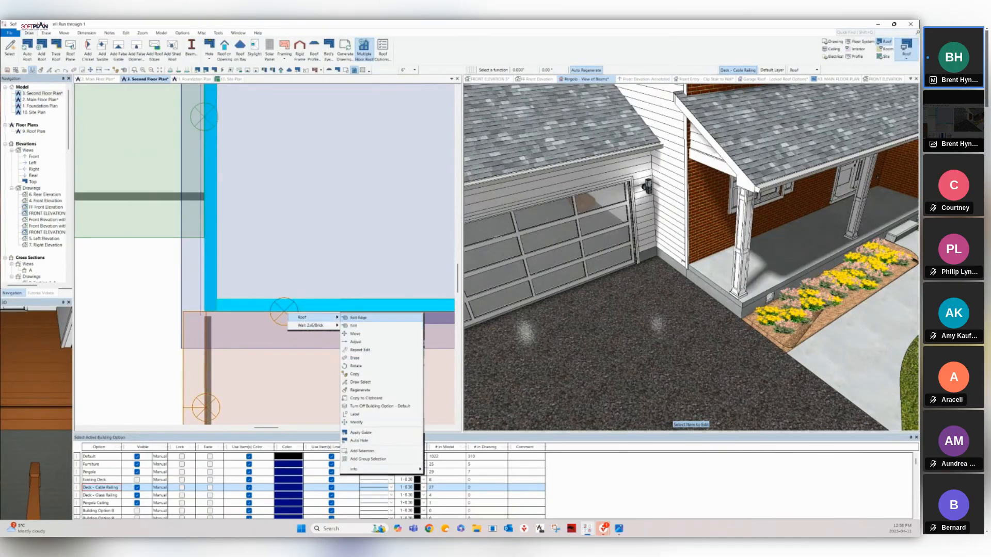
{"action": "left_click", "coordinate": [358, 317]}
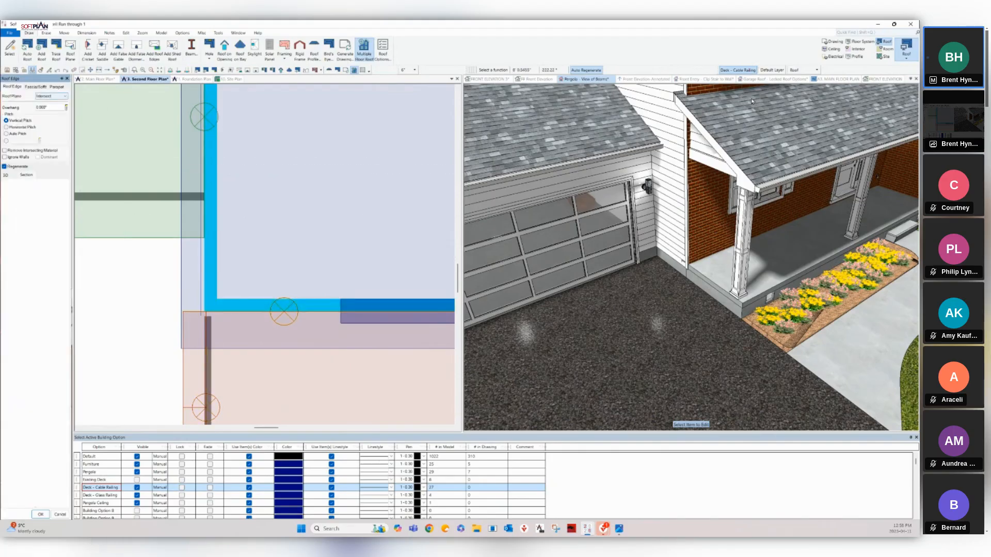
{"action": "left_click", "coordinate": [62, 96]}
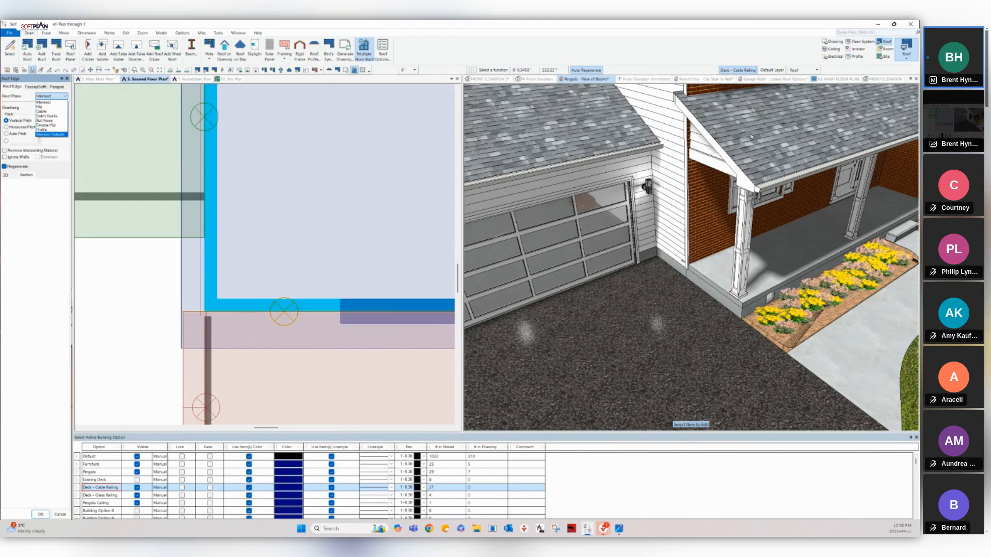
{"action": "left_click", "coordinate": [50, 135]}
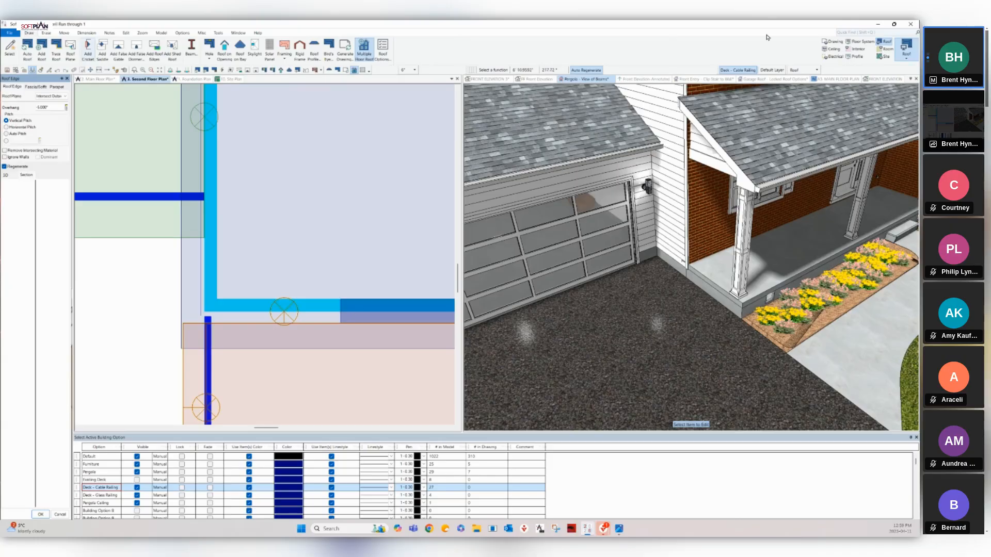
{"action": "left_click", "coordinate": [204, 113]}
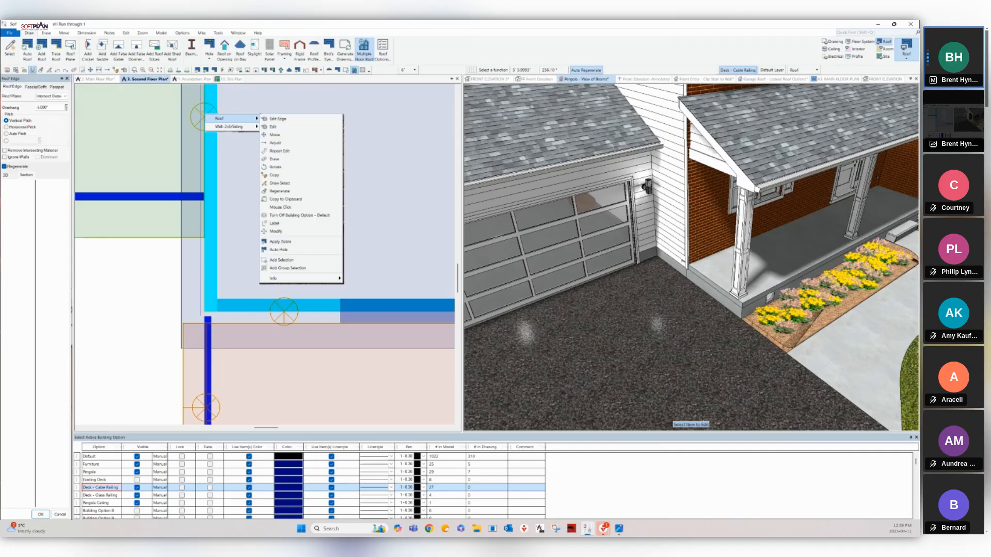
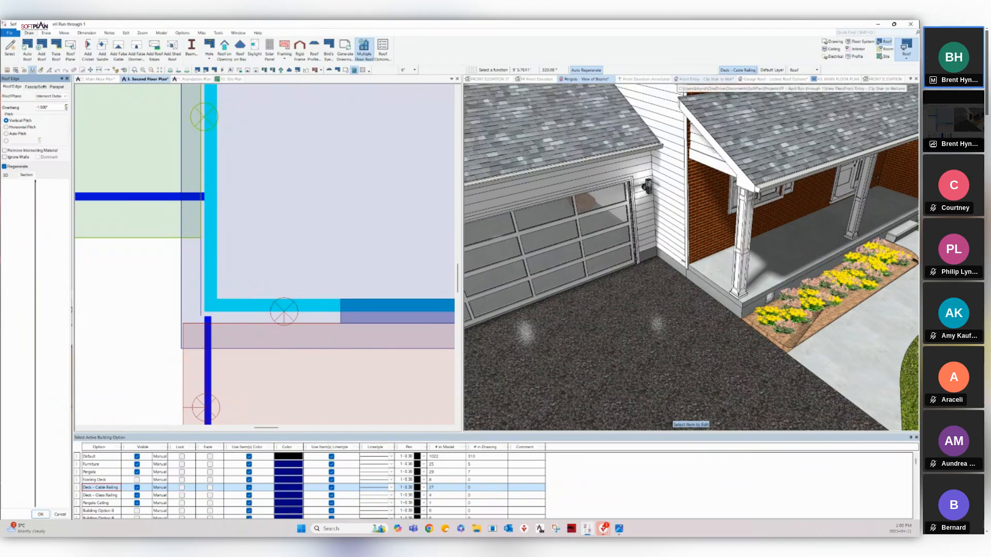
Bring up the 'Front Entry - Clip Stair to Wall' kitchen view and regenerate it in Textured mode.
{"action": "left_click", "coordinate": [694, 79]}
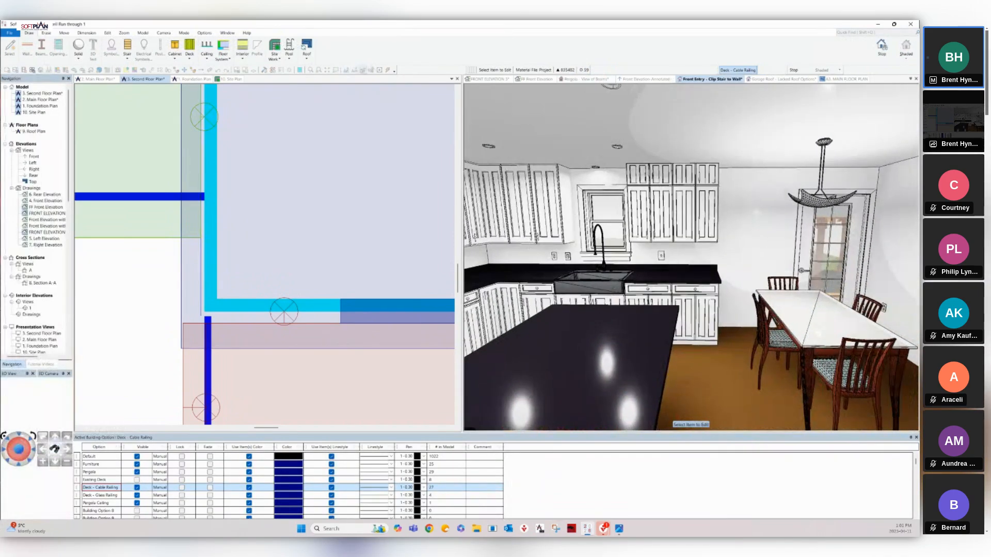
{"action": "left_click", "coordinate": [906, 47]}
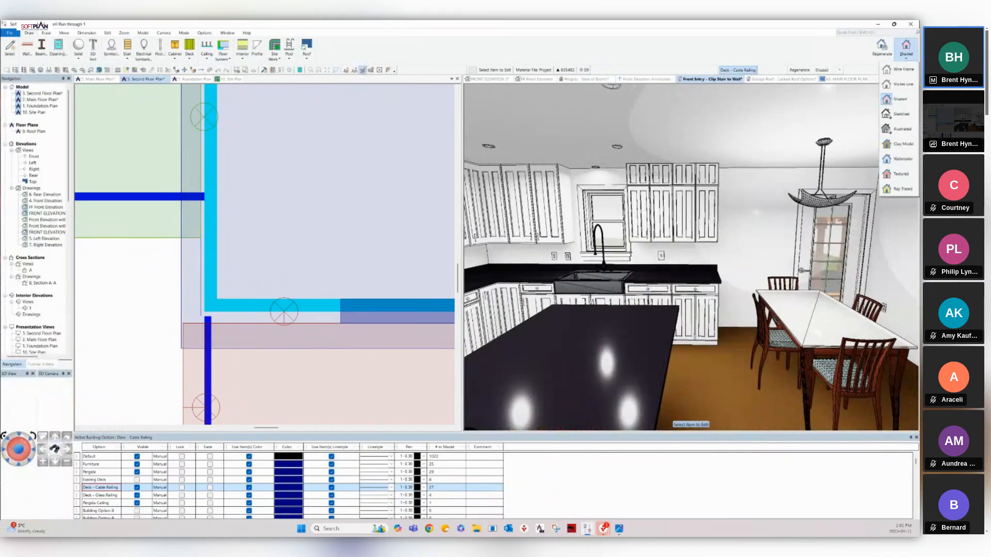
{"action": "left_click", "coordinate": [901, 174]}
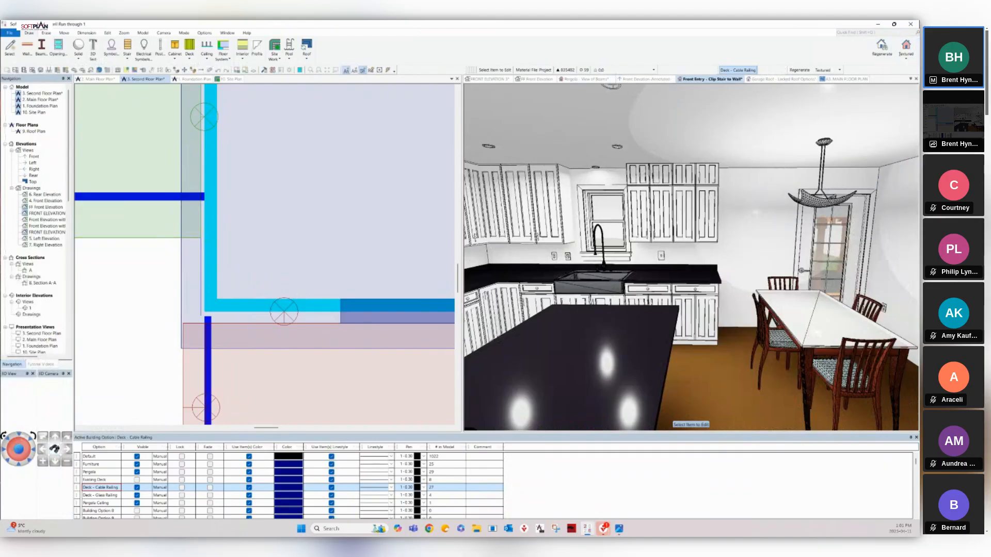
{"action": "left_click", "coordinate": [882, 47]}
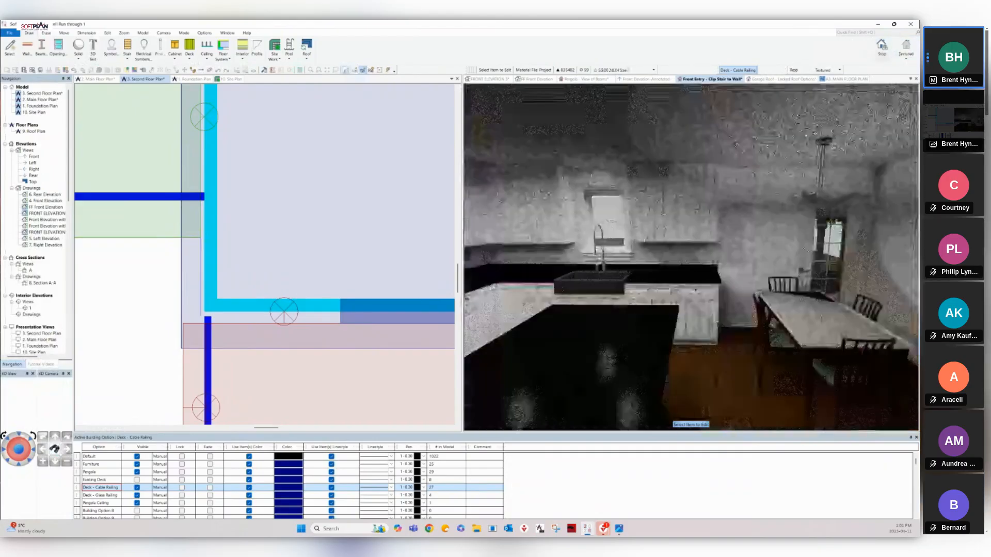